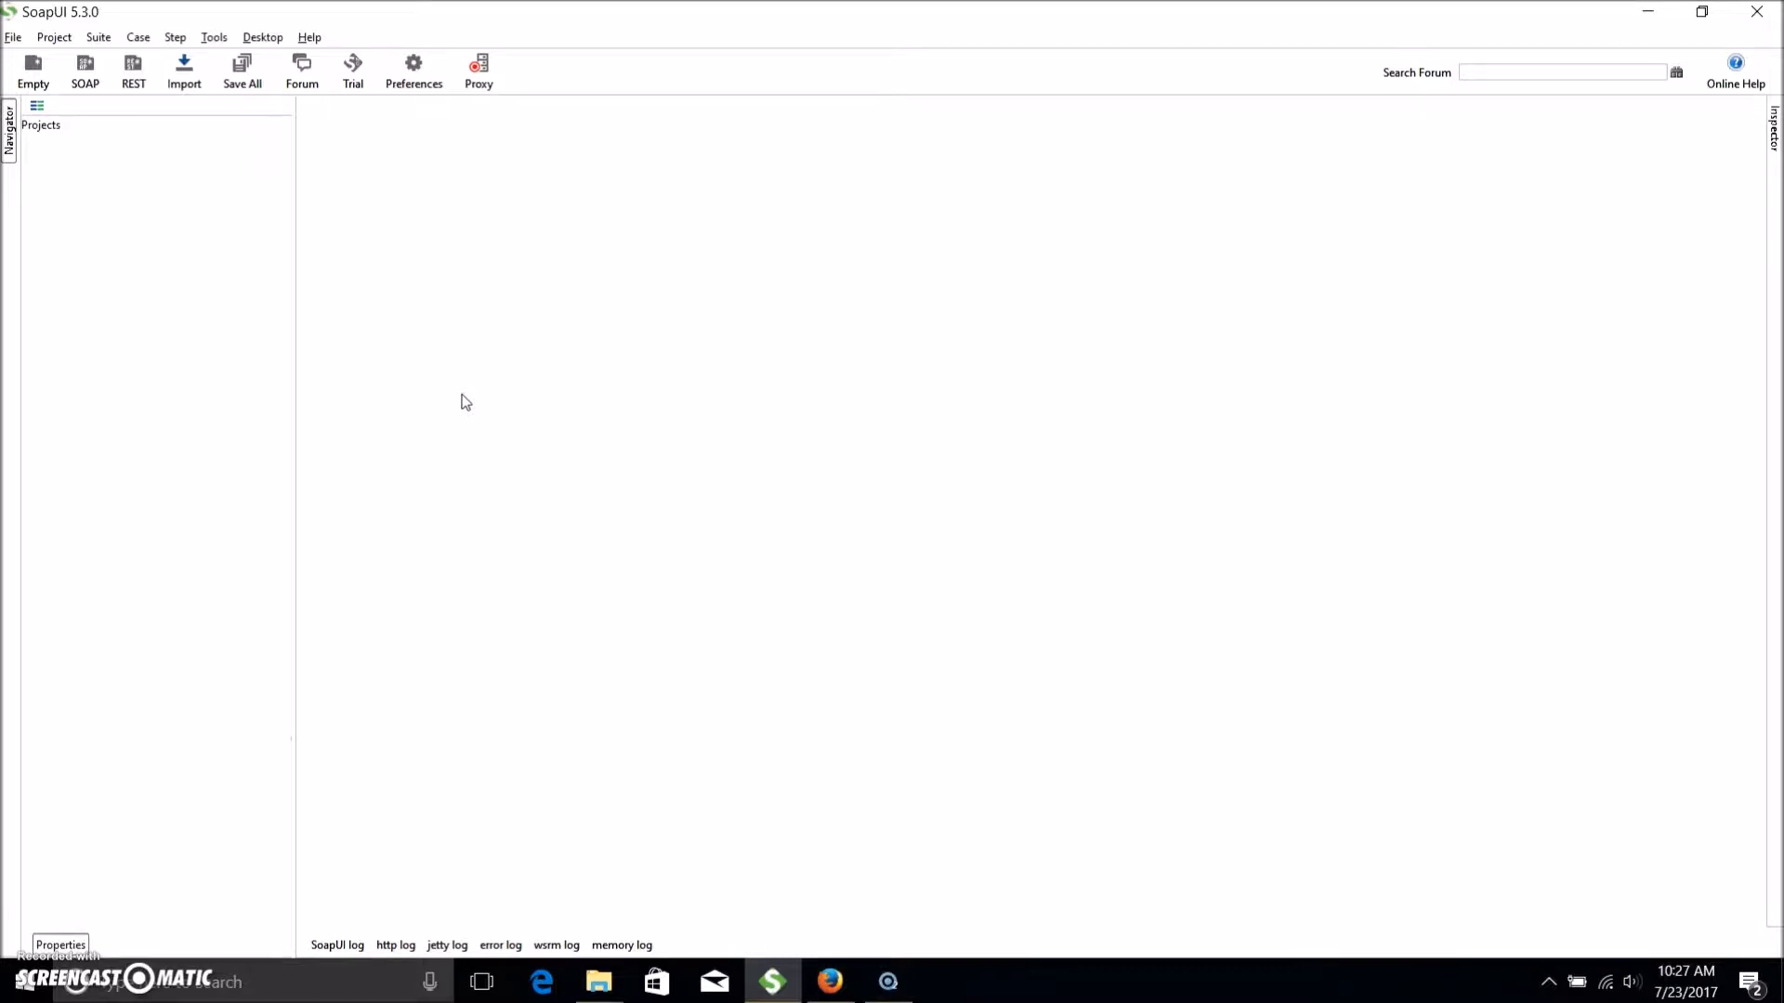
# Import SoapUiSOAPTraining-project.xml into the workspace.
pyautogui.click(15, 38)
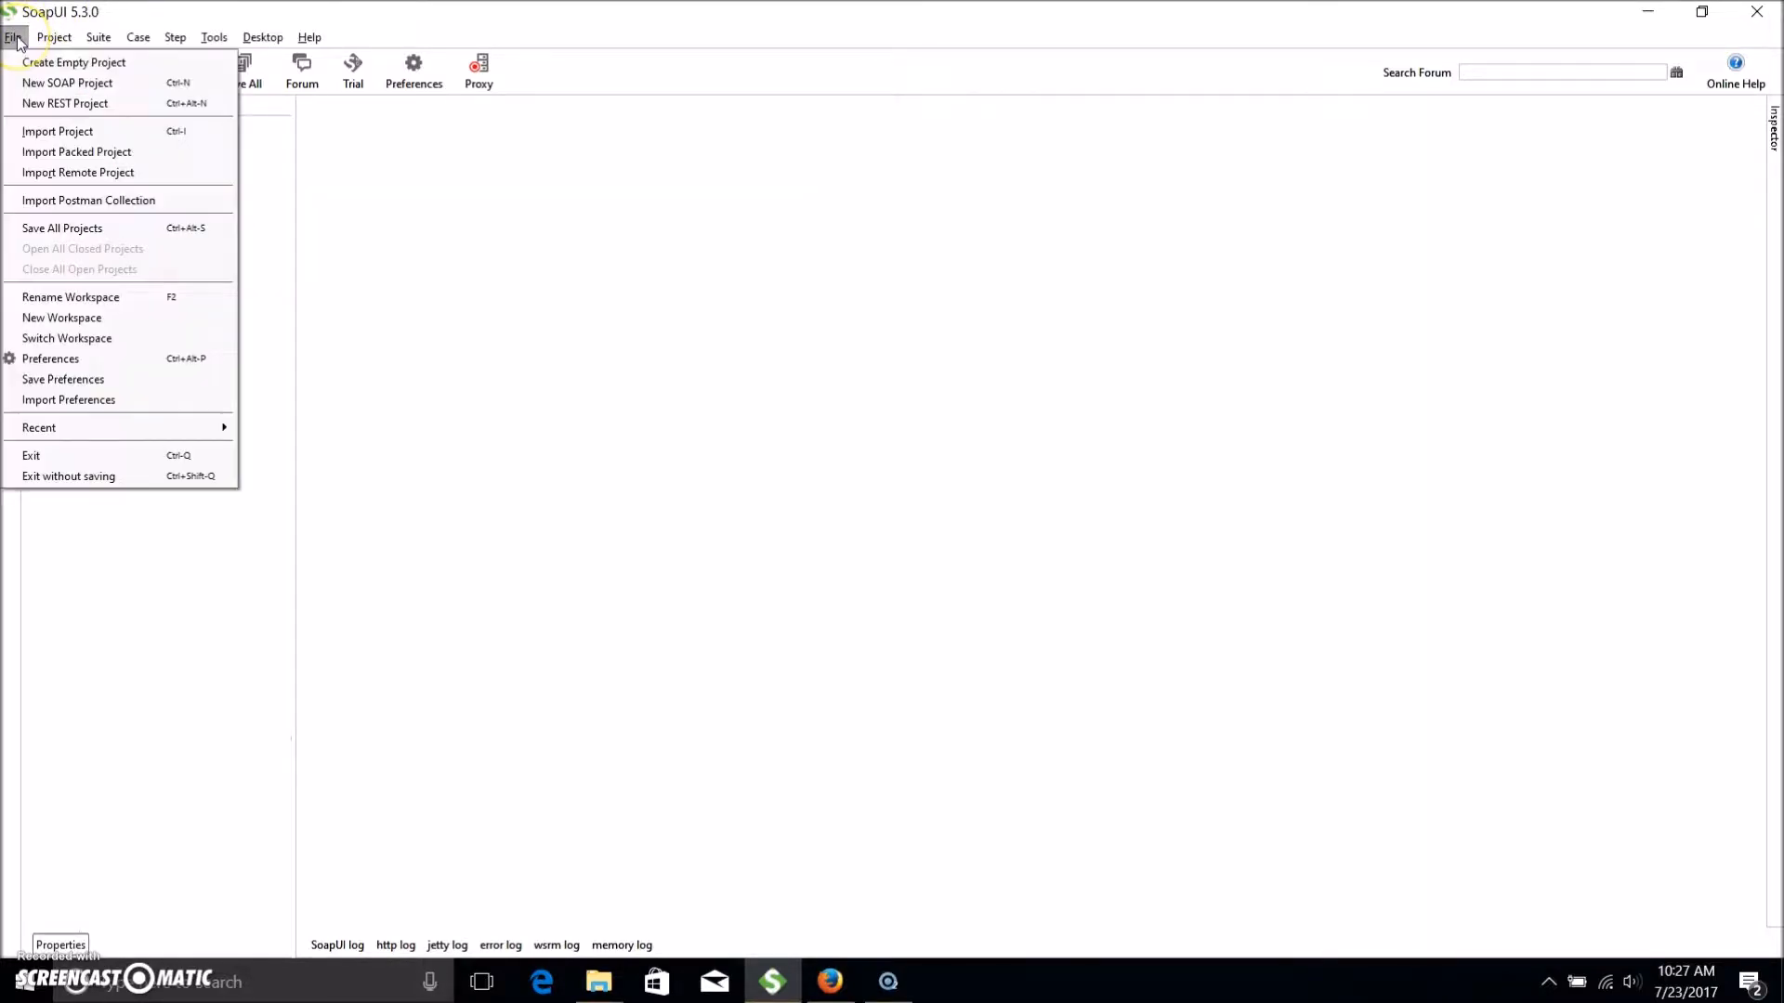
pyautogui.click(56, 131)
pyautogui.click(746, 394)
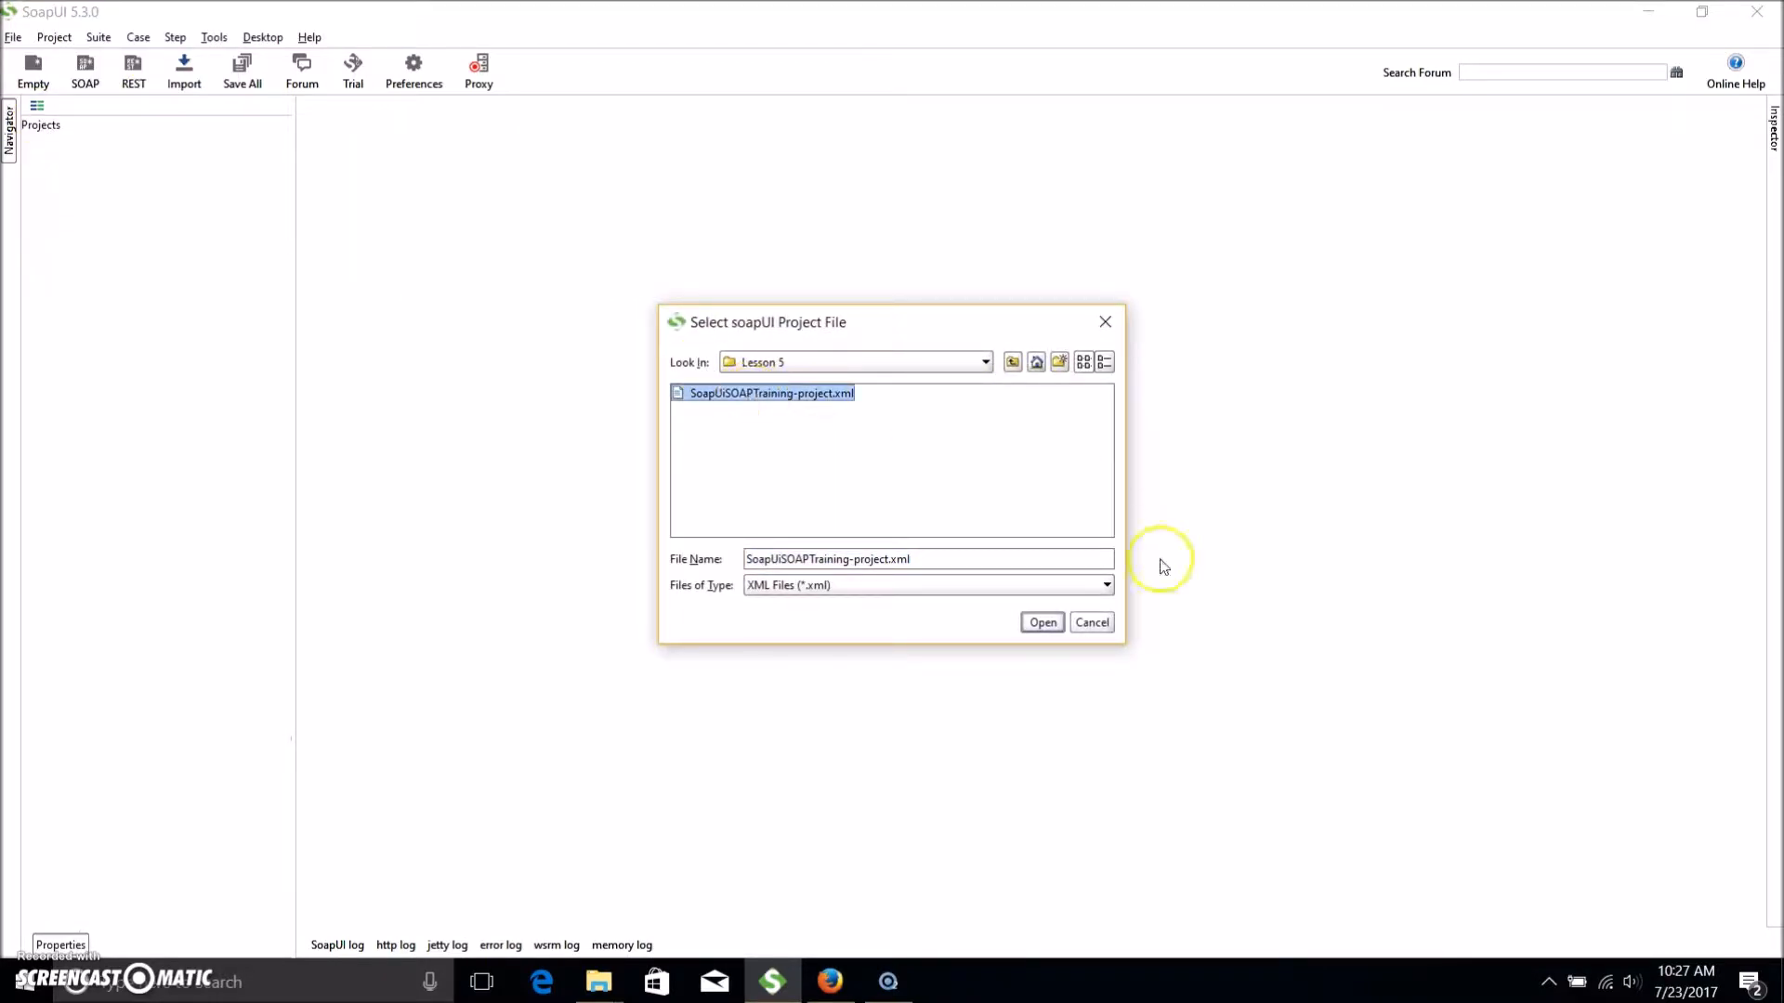
pyautogui.click(1043, 622)
# Resolve the project's missing WSDL with Lesson 5\Service1_1.wsdl.
pyautogui.click(1021, 362)
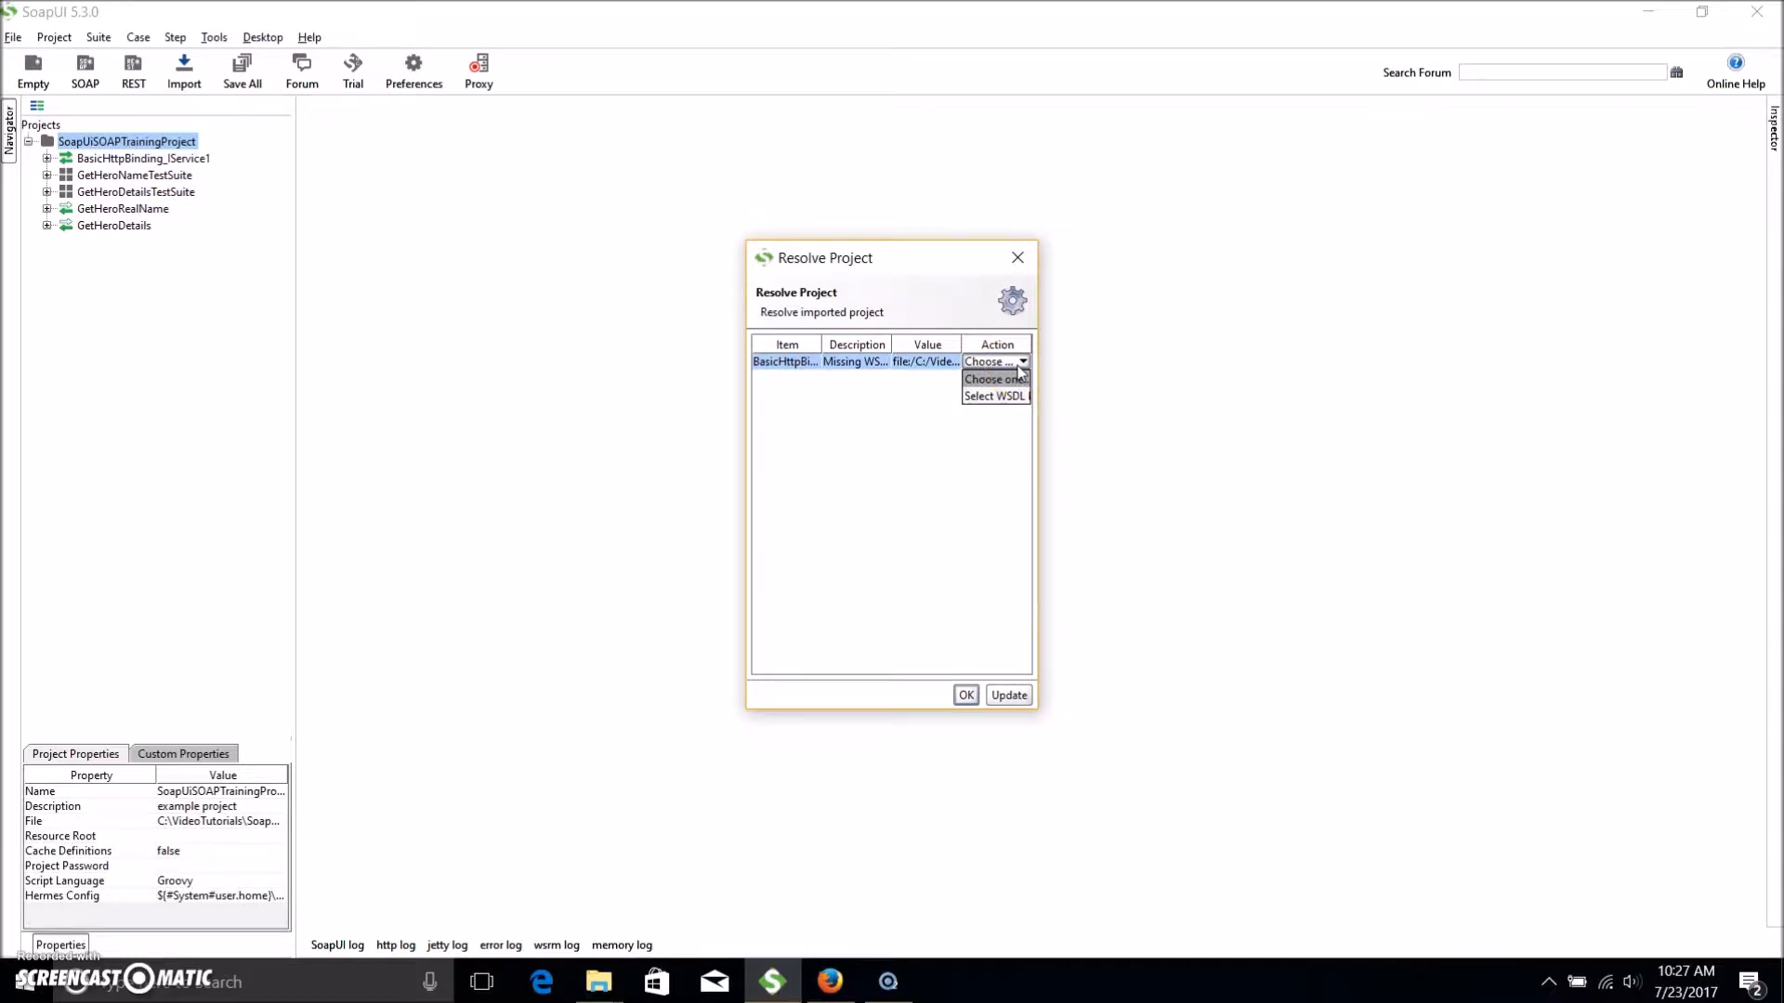
pyautogui.click(1000, 396)
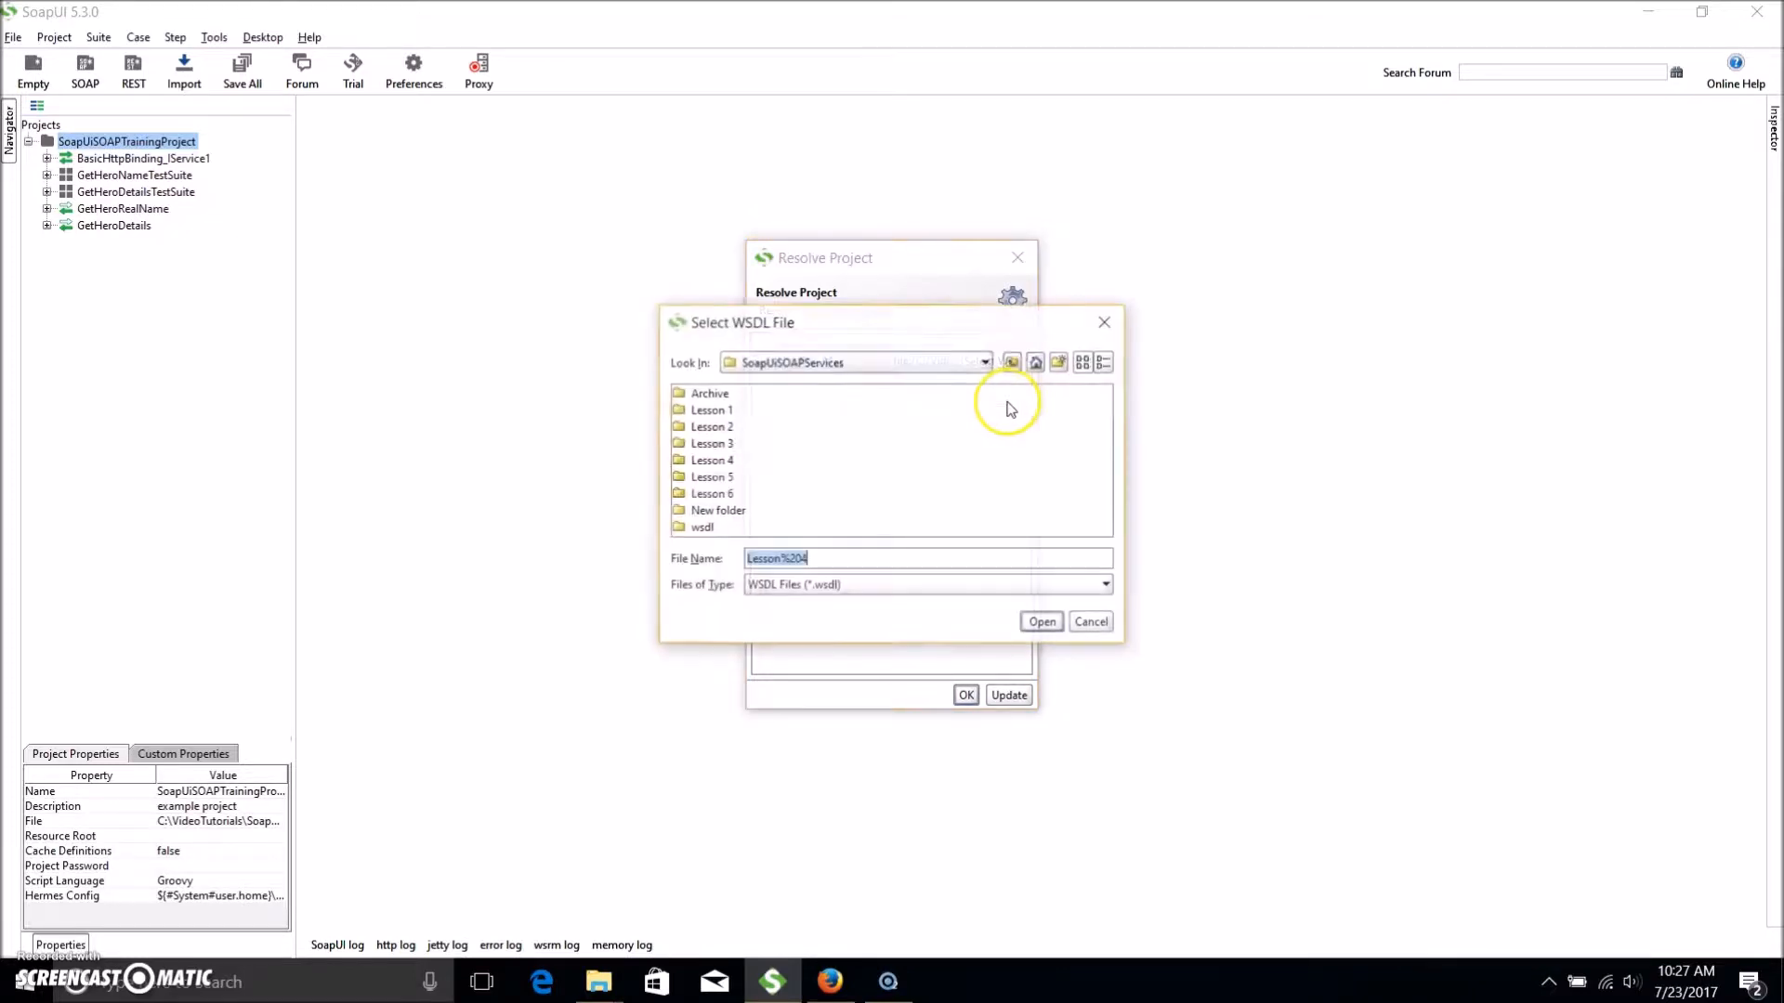
pyautogui.doubleClick(711, 477)
pyautogui.click(731, 396)
pyautogui.click(1060, 629)
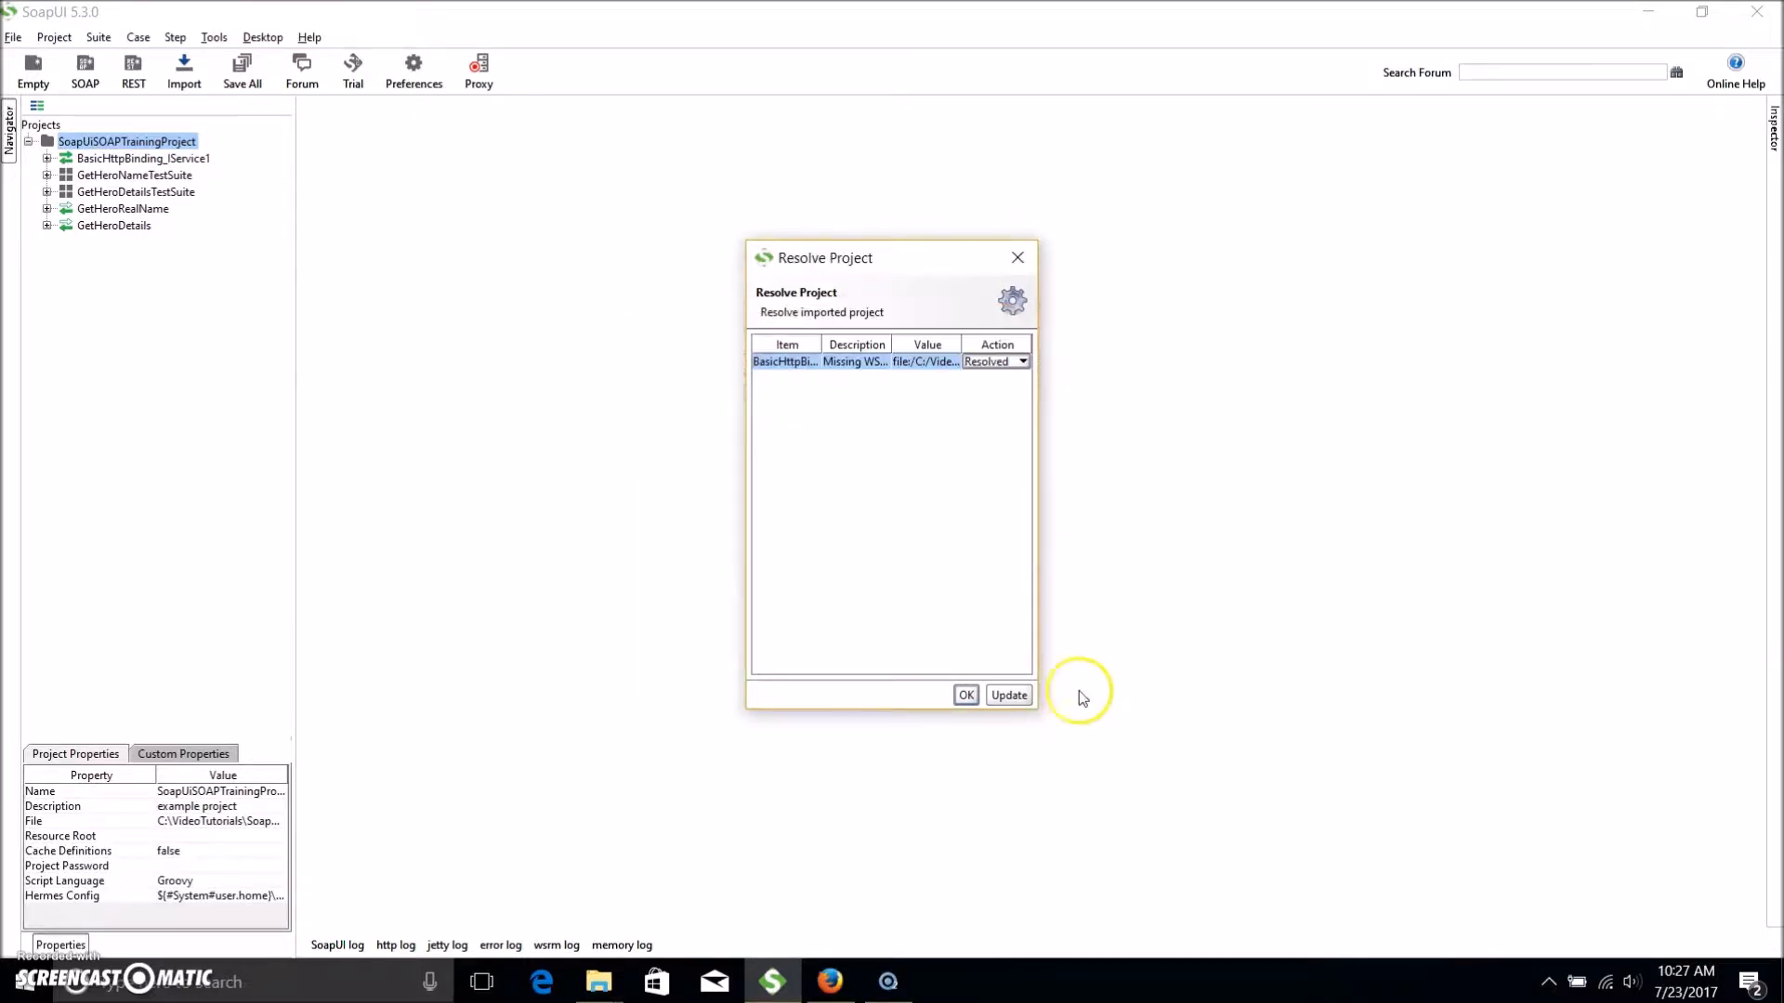
pyautogui.click(966, 695)
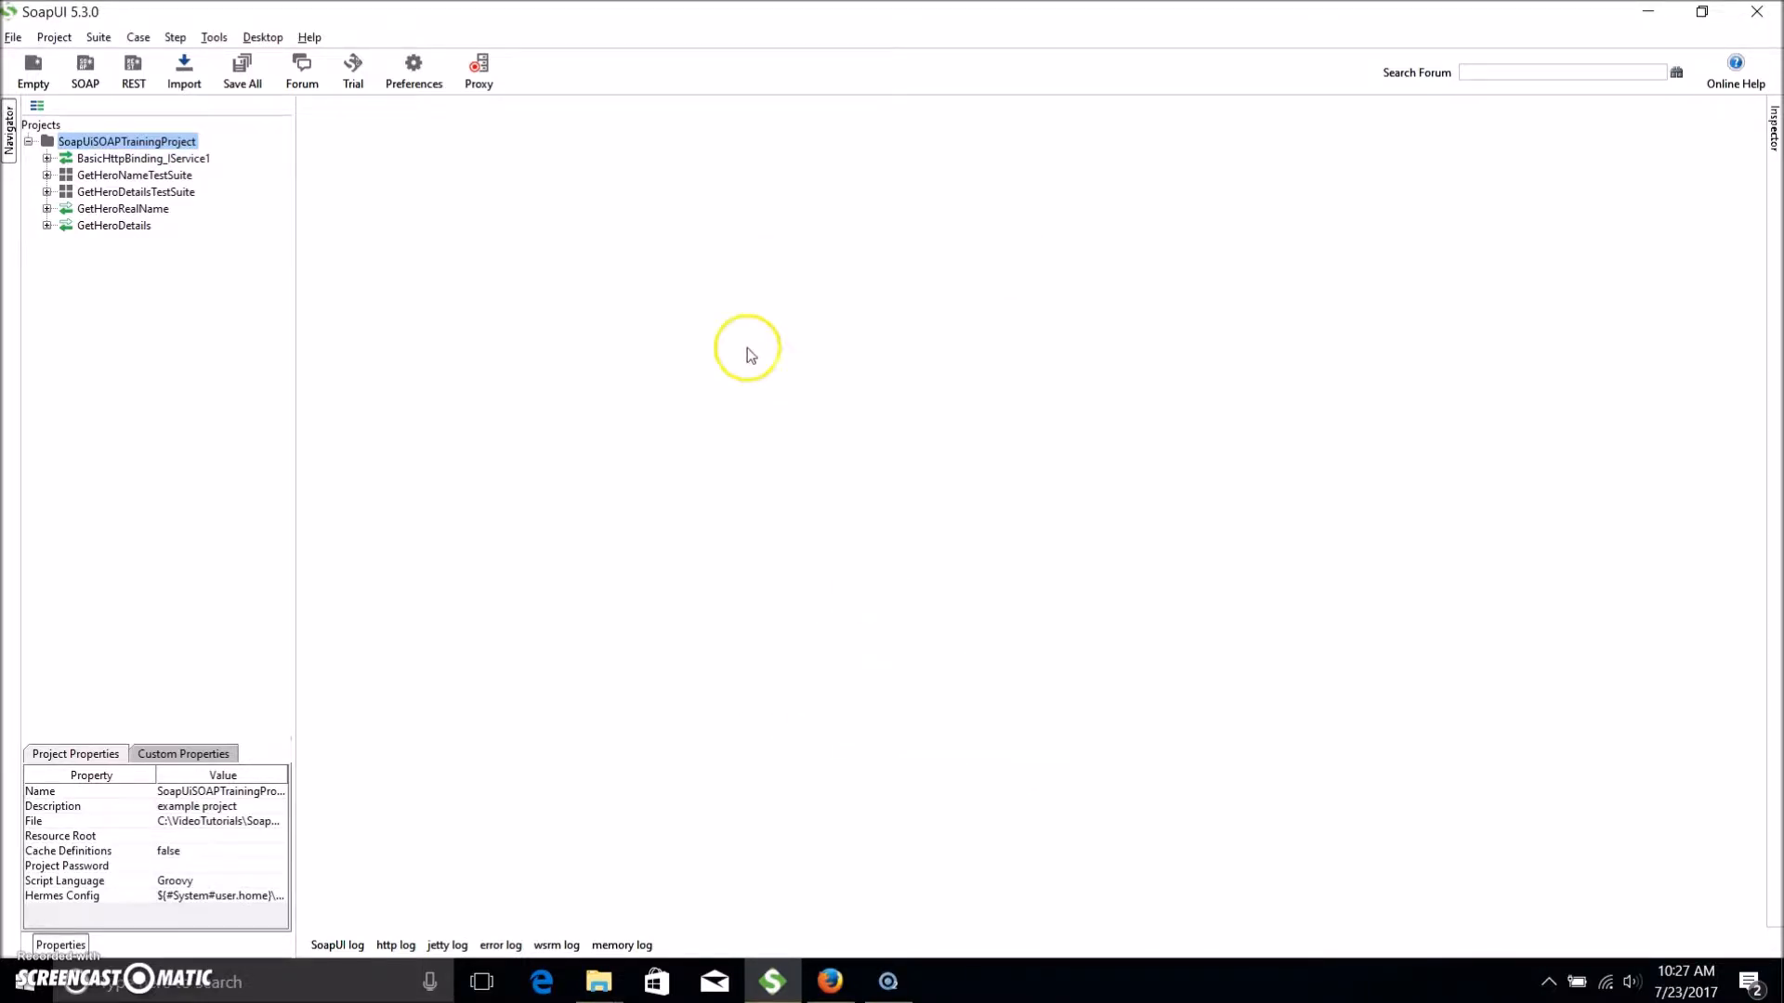
# Open the GetHeroRealName mock service and start it on port 20050.
pyautogui.doubleClick(130, 209)
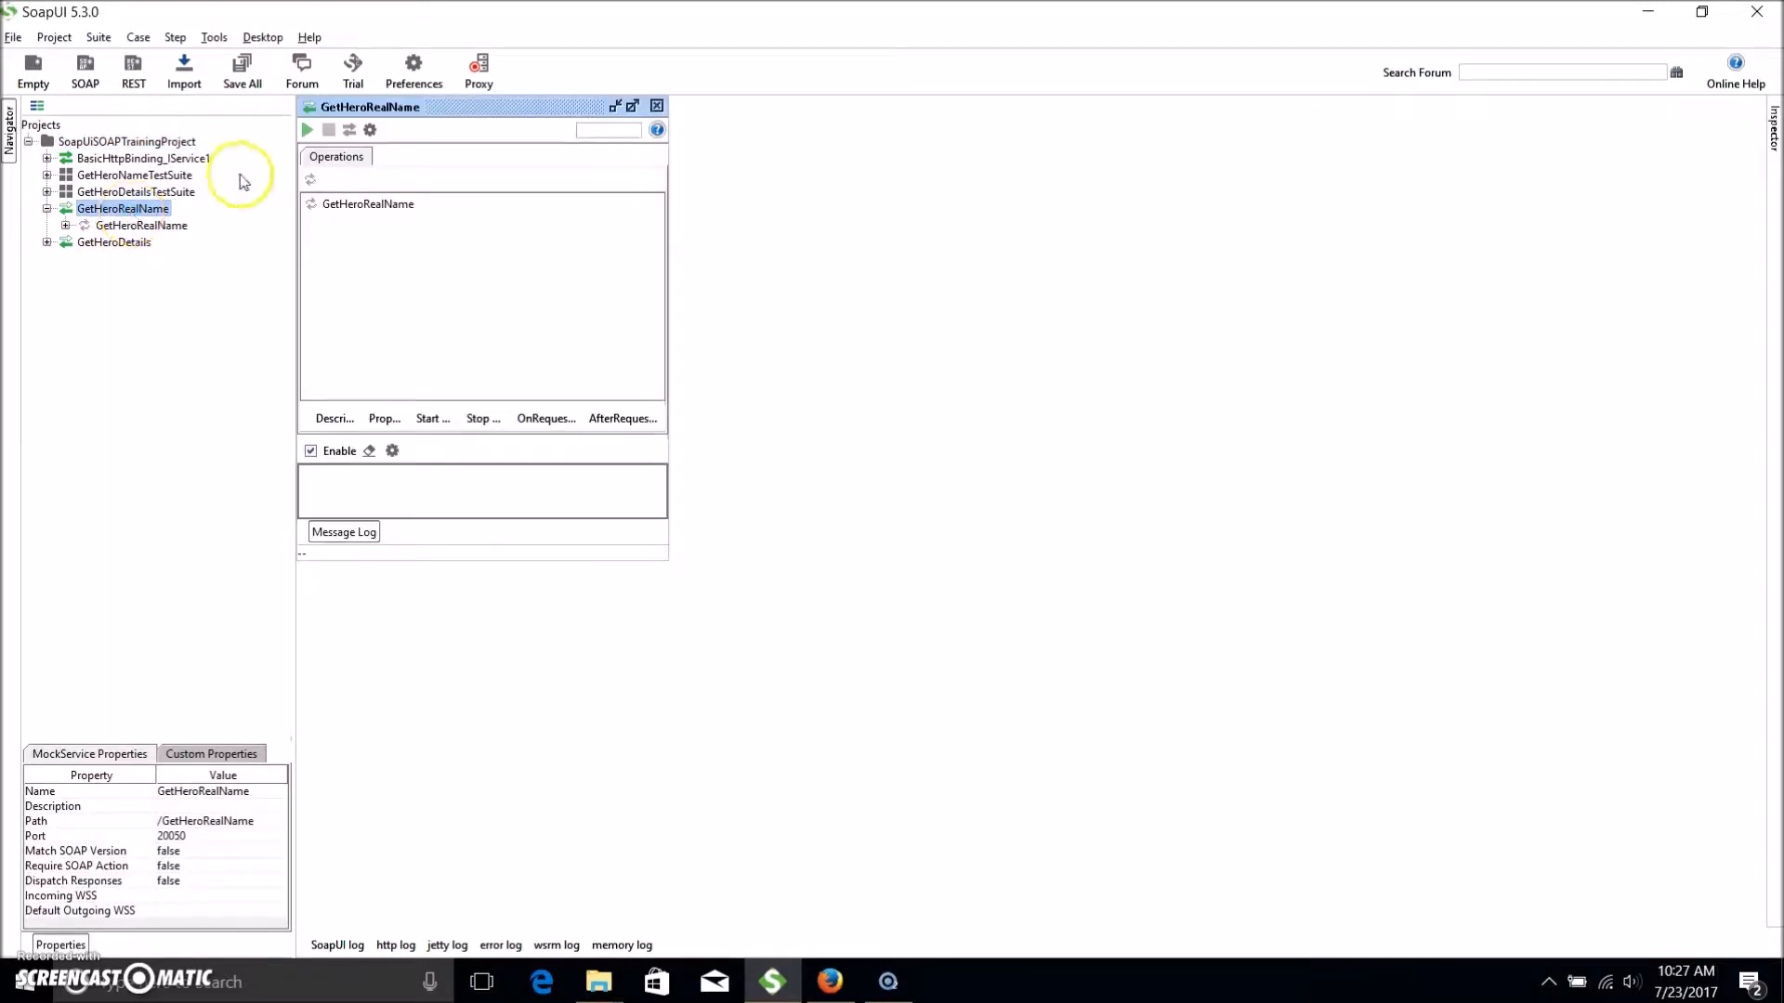
pyautogui.click(308, 129)
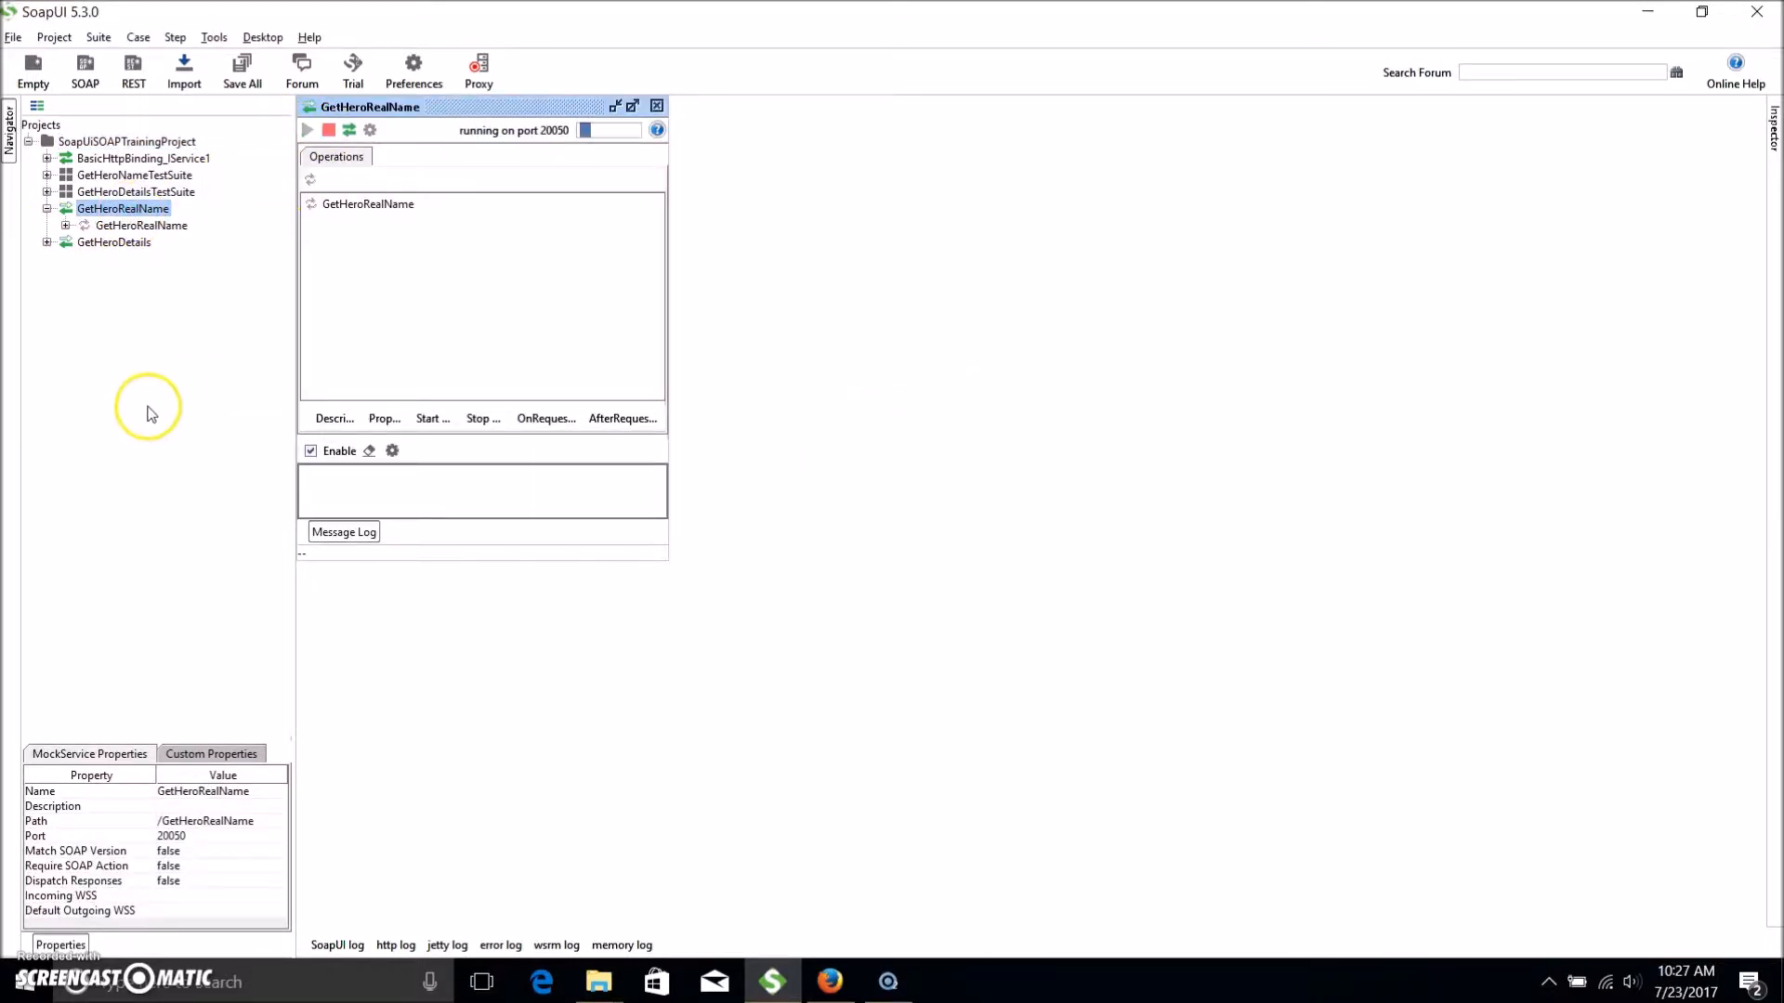
pyautogui.click(46, 209)
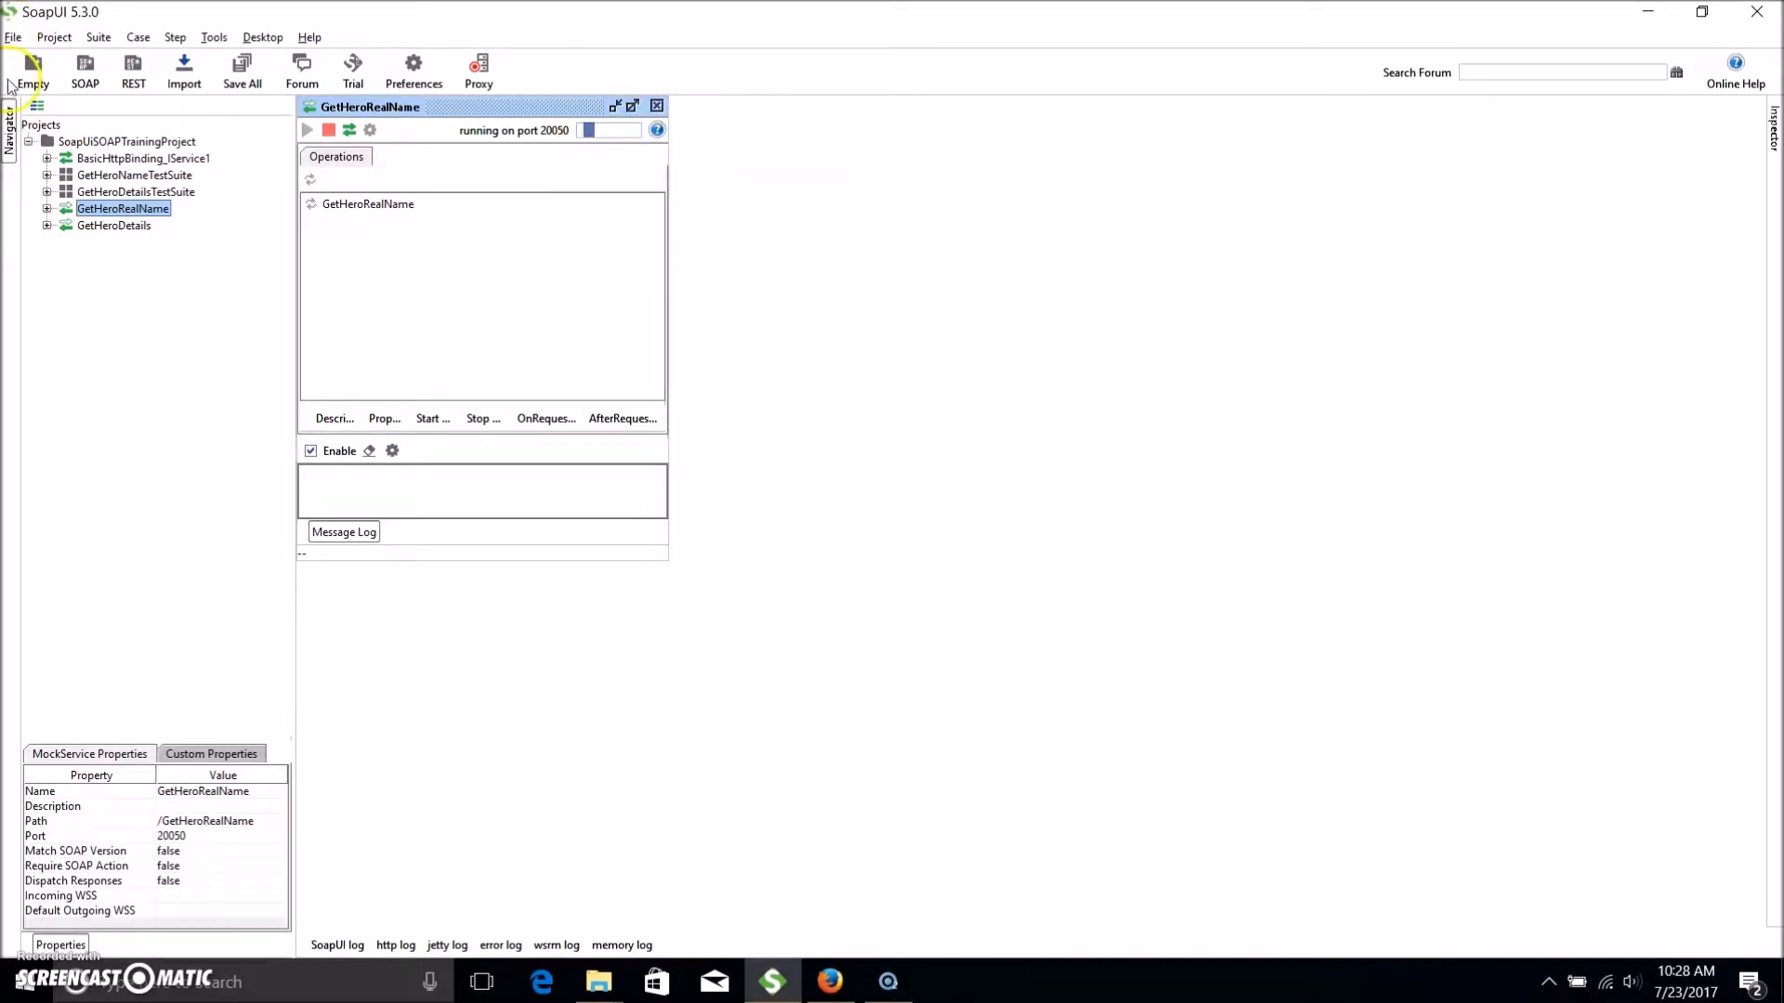
pyautogui.click(14, 37)
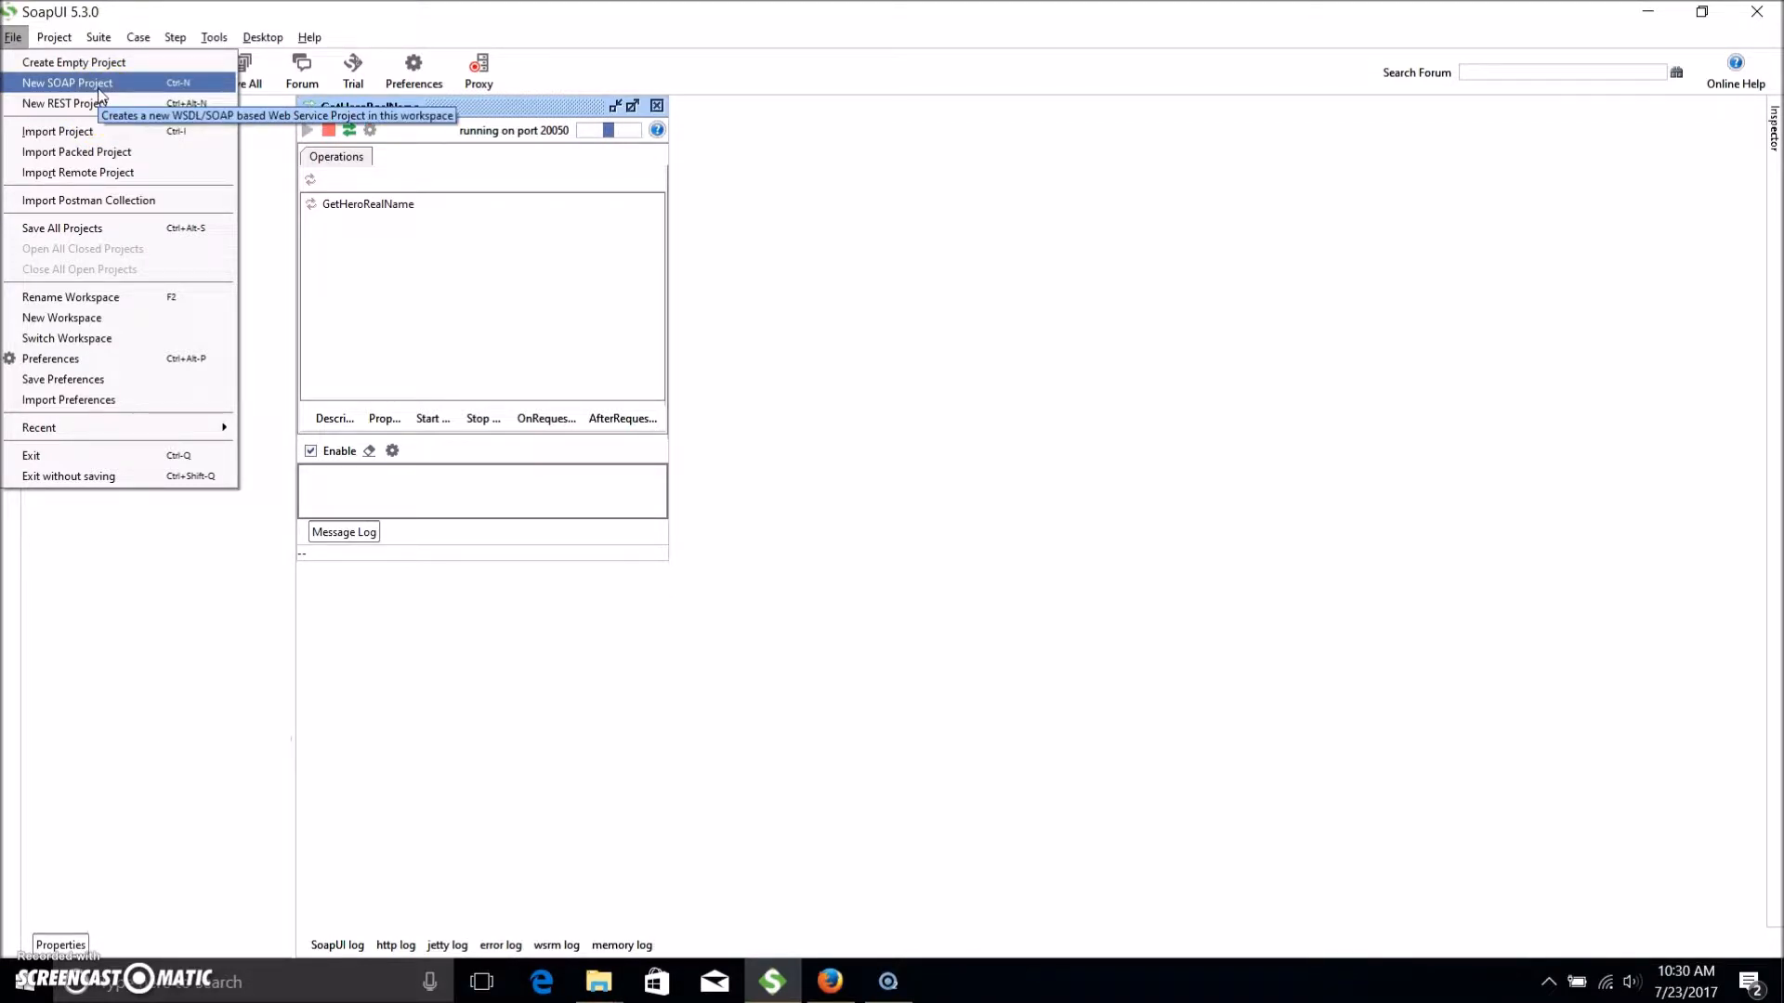
# Name a new SOAP project 'example project' and copy the currency convertor WSDL URL from the tutorial page.
pyautogui.click(100, 91)
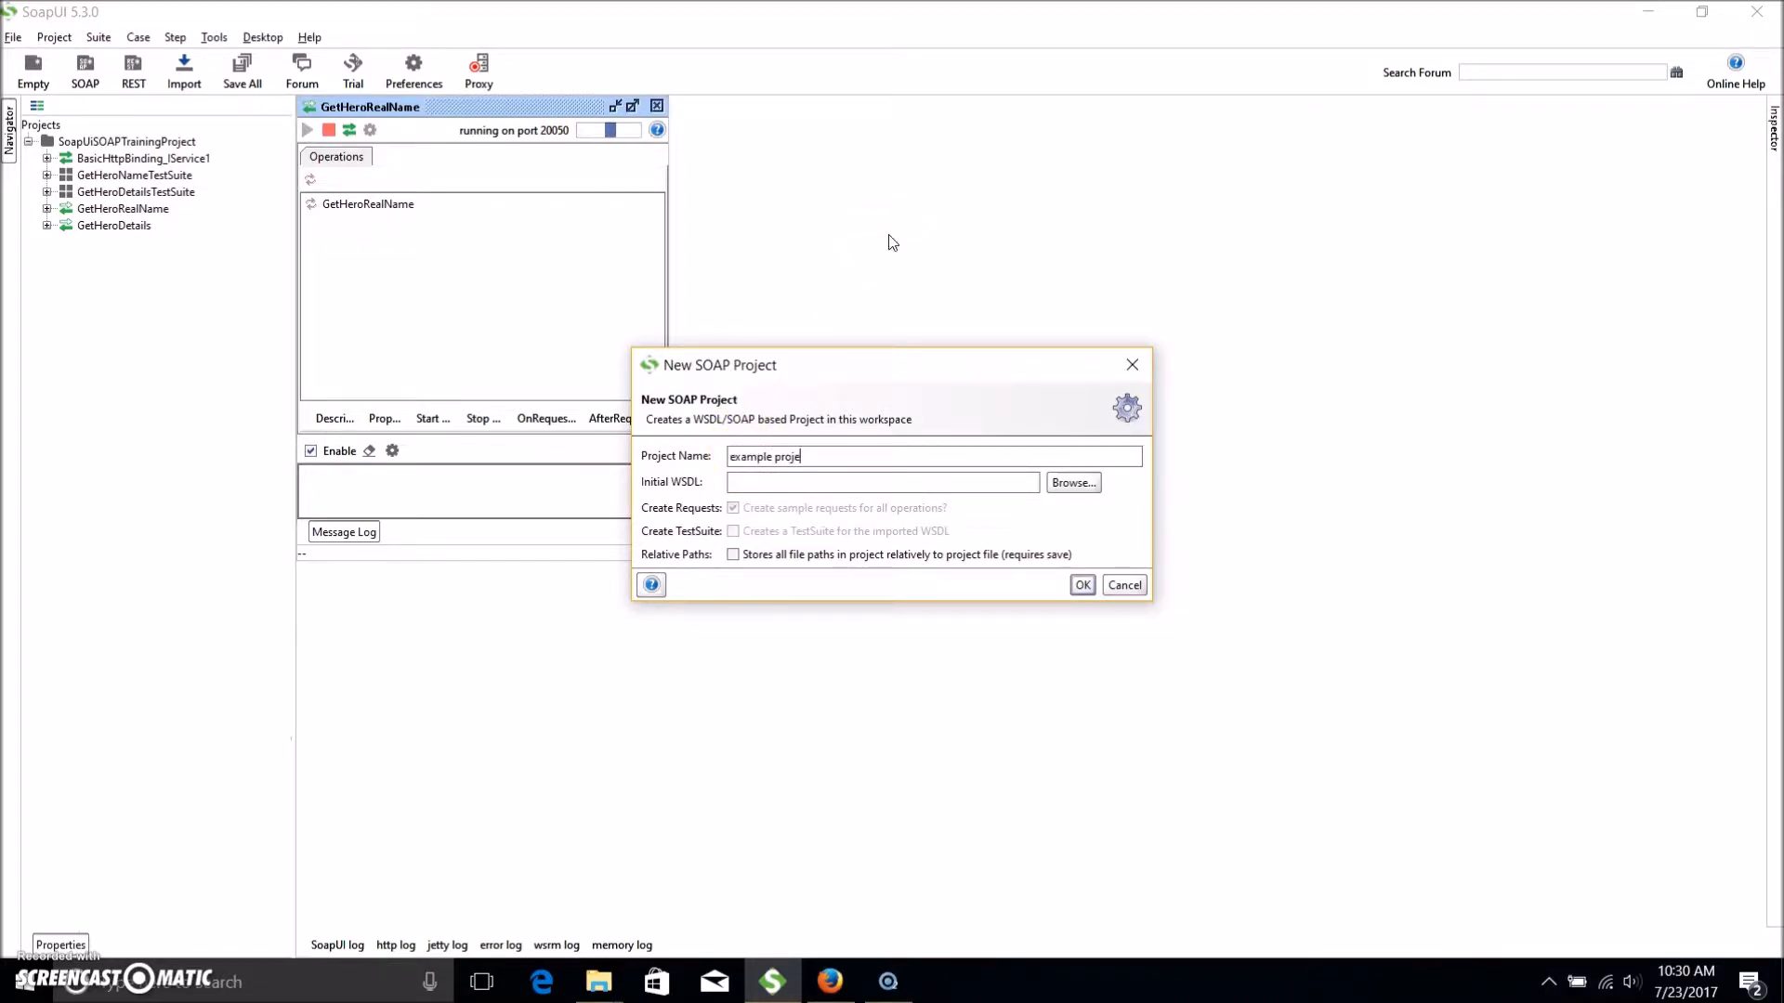
pyautogui.click(734, 481)
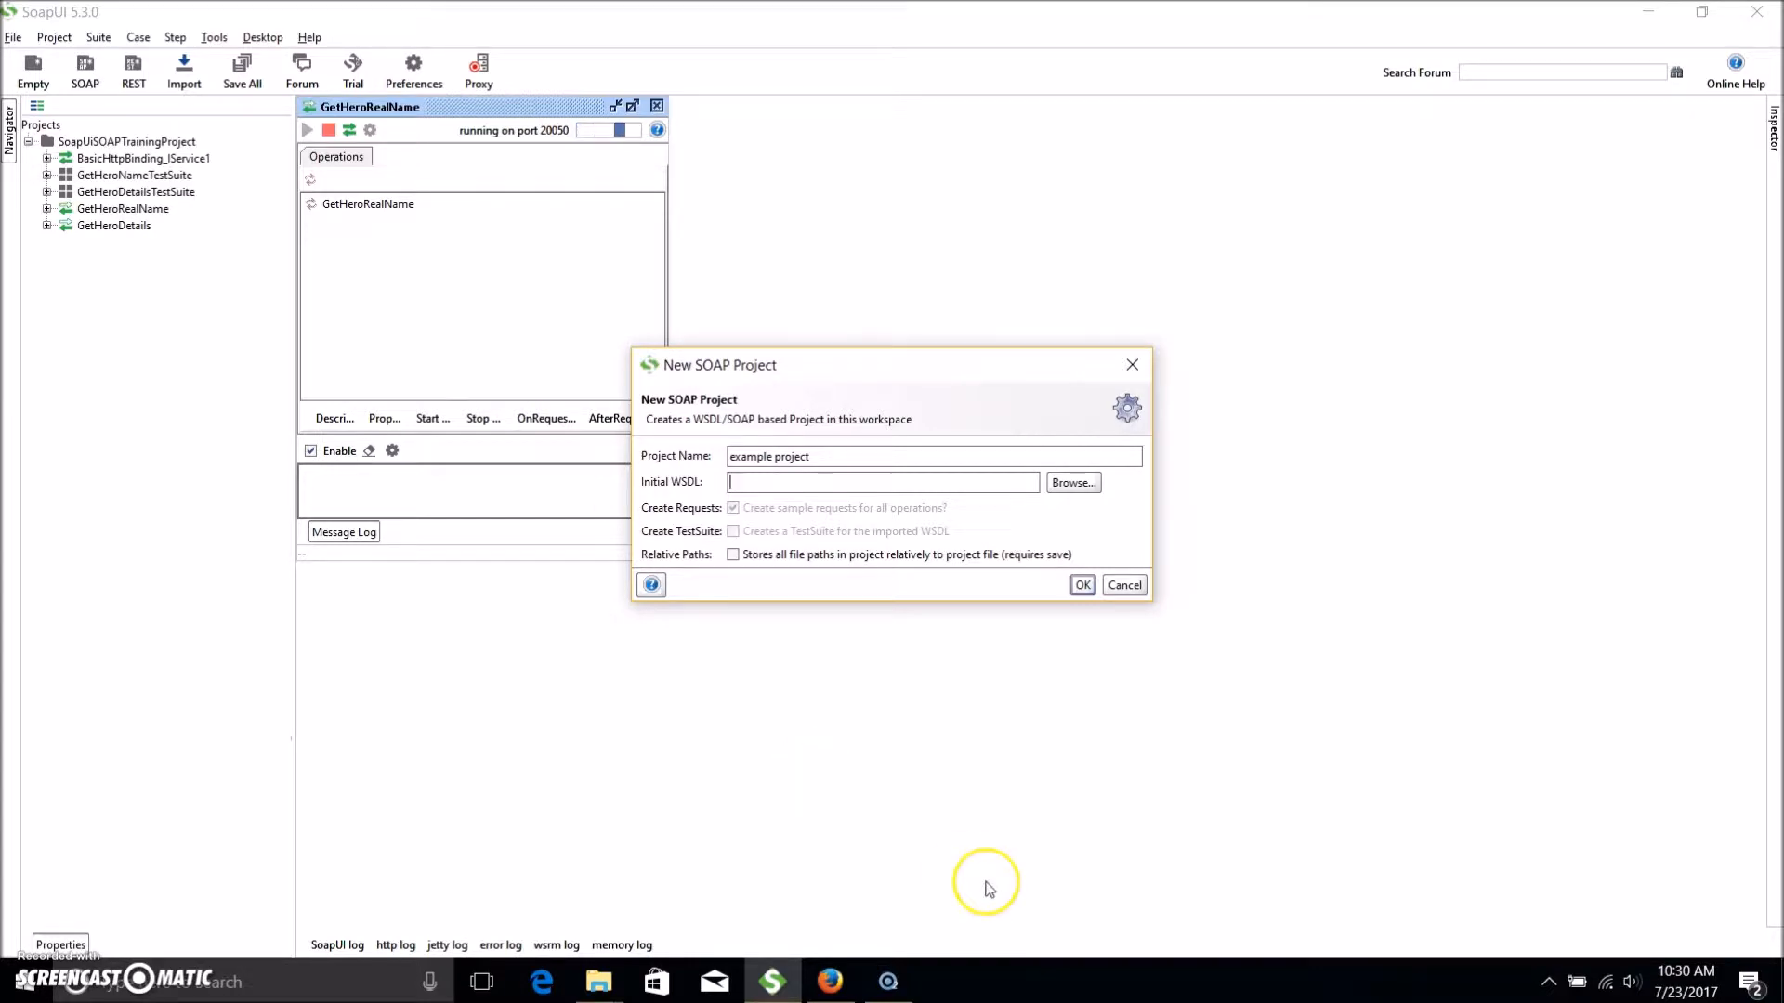
pyautogui.click(825, 984)
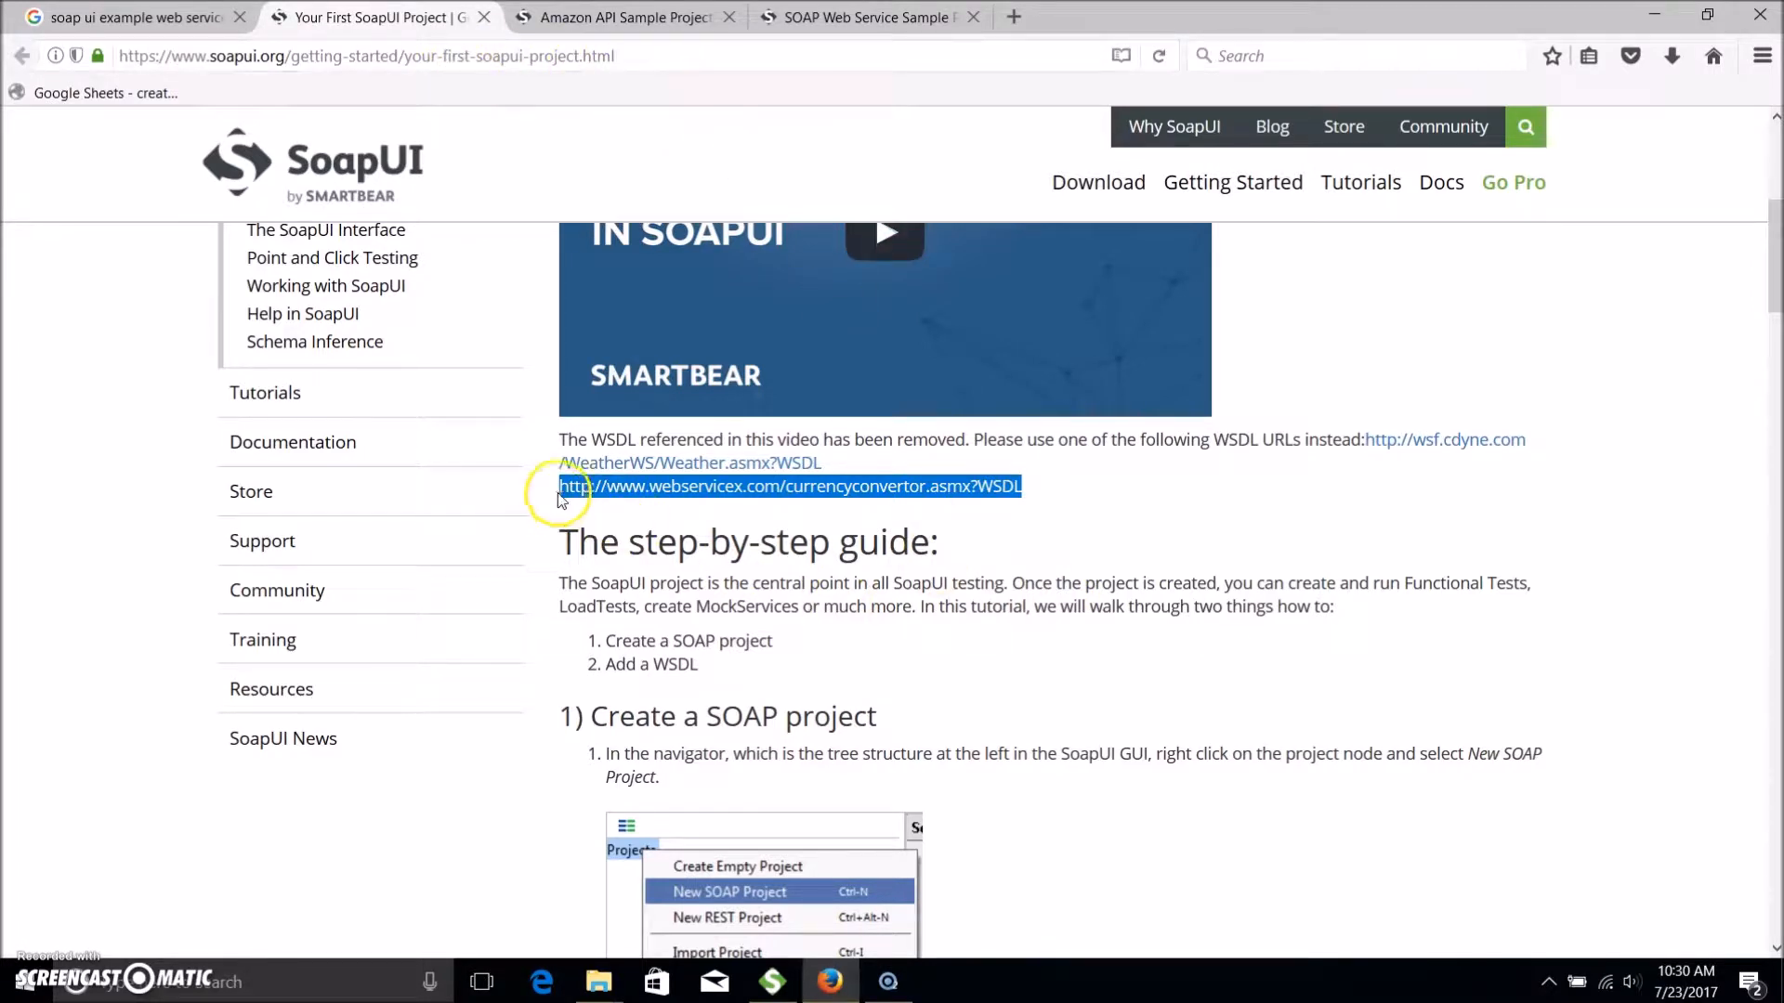
pyautogui.rightClick(946, 489)
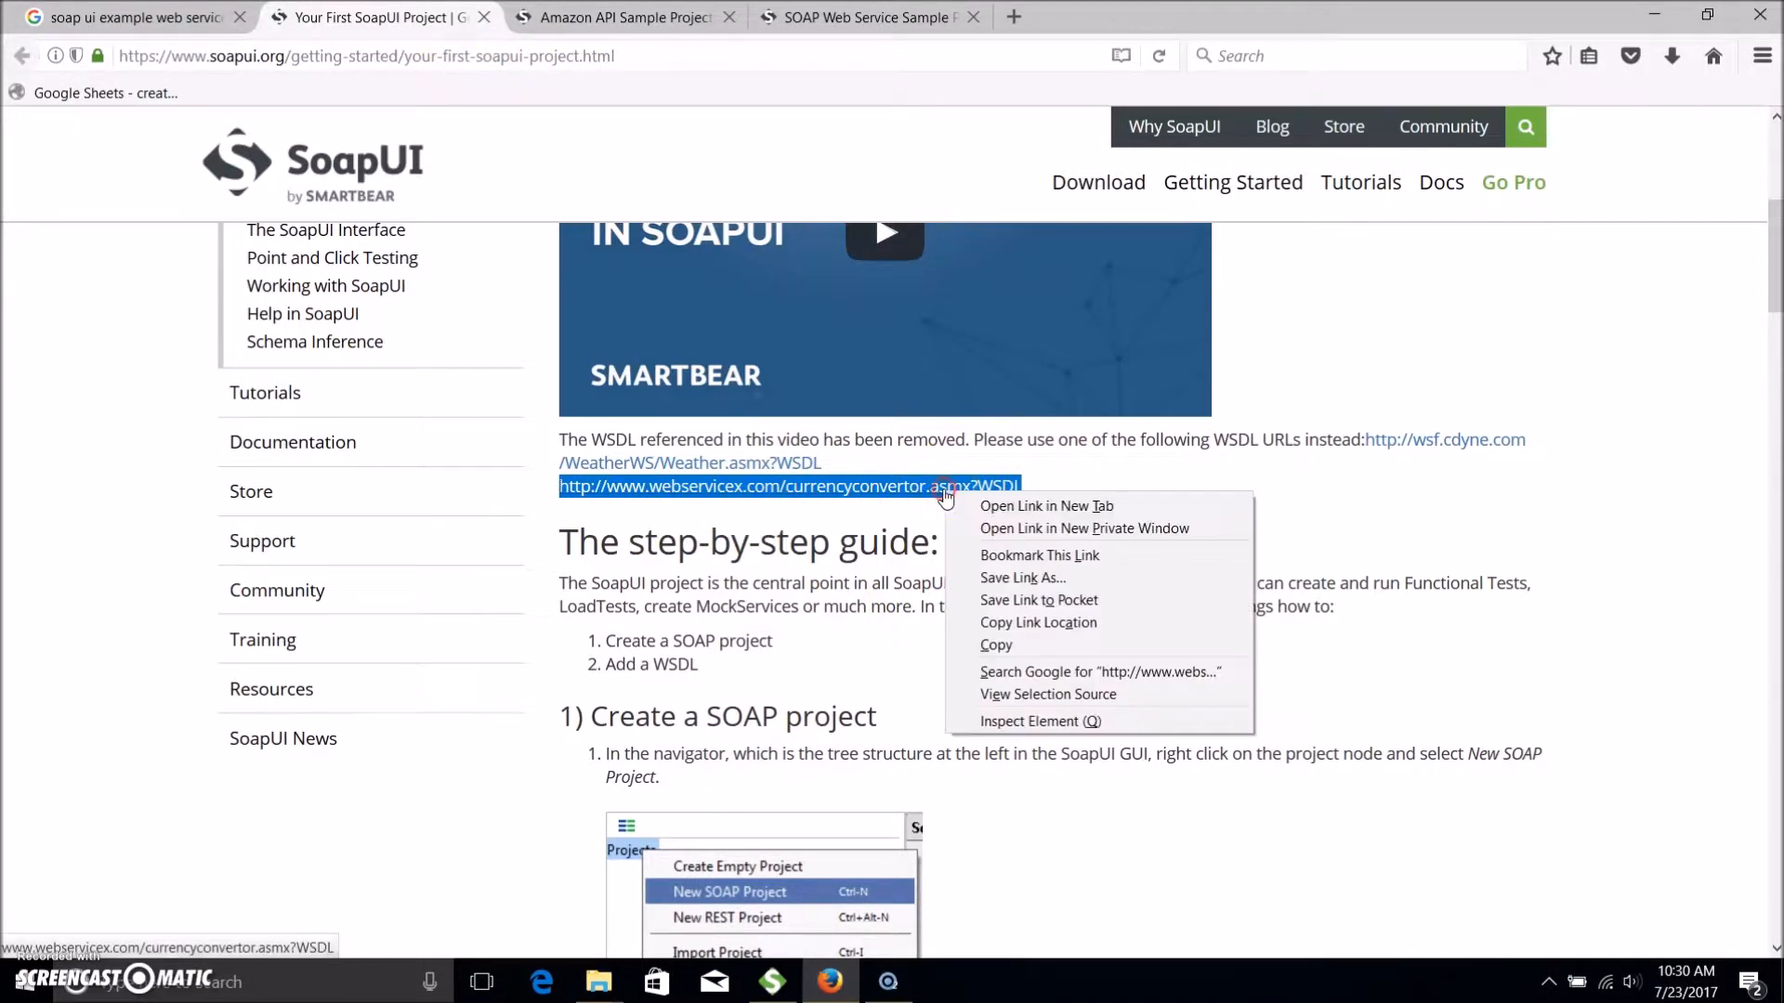
pyautogui.click(1031, 645)
pyautogui.click(772, 982)
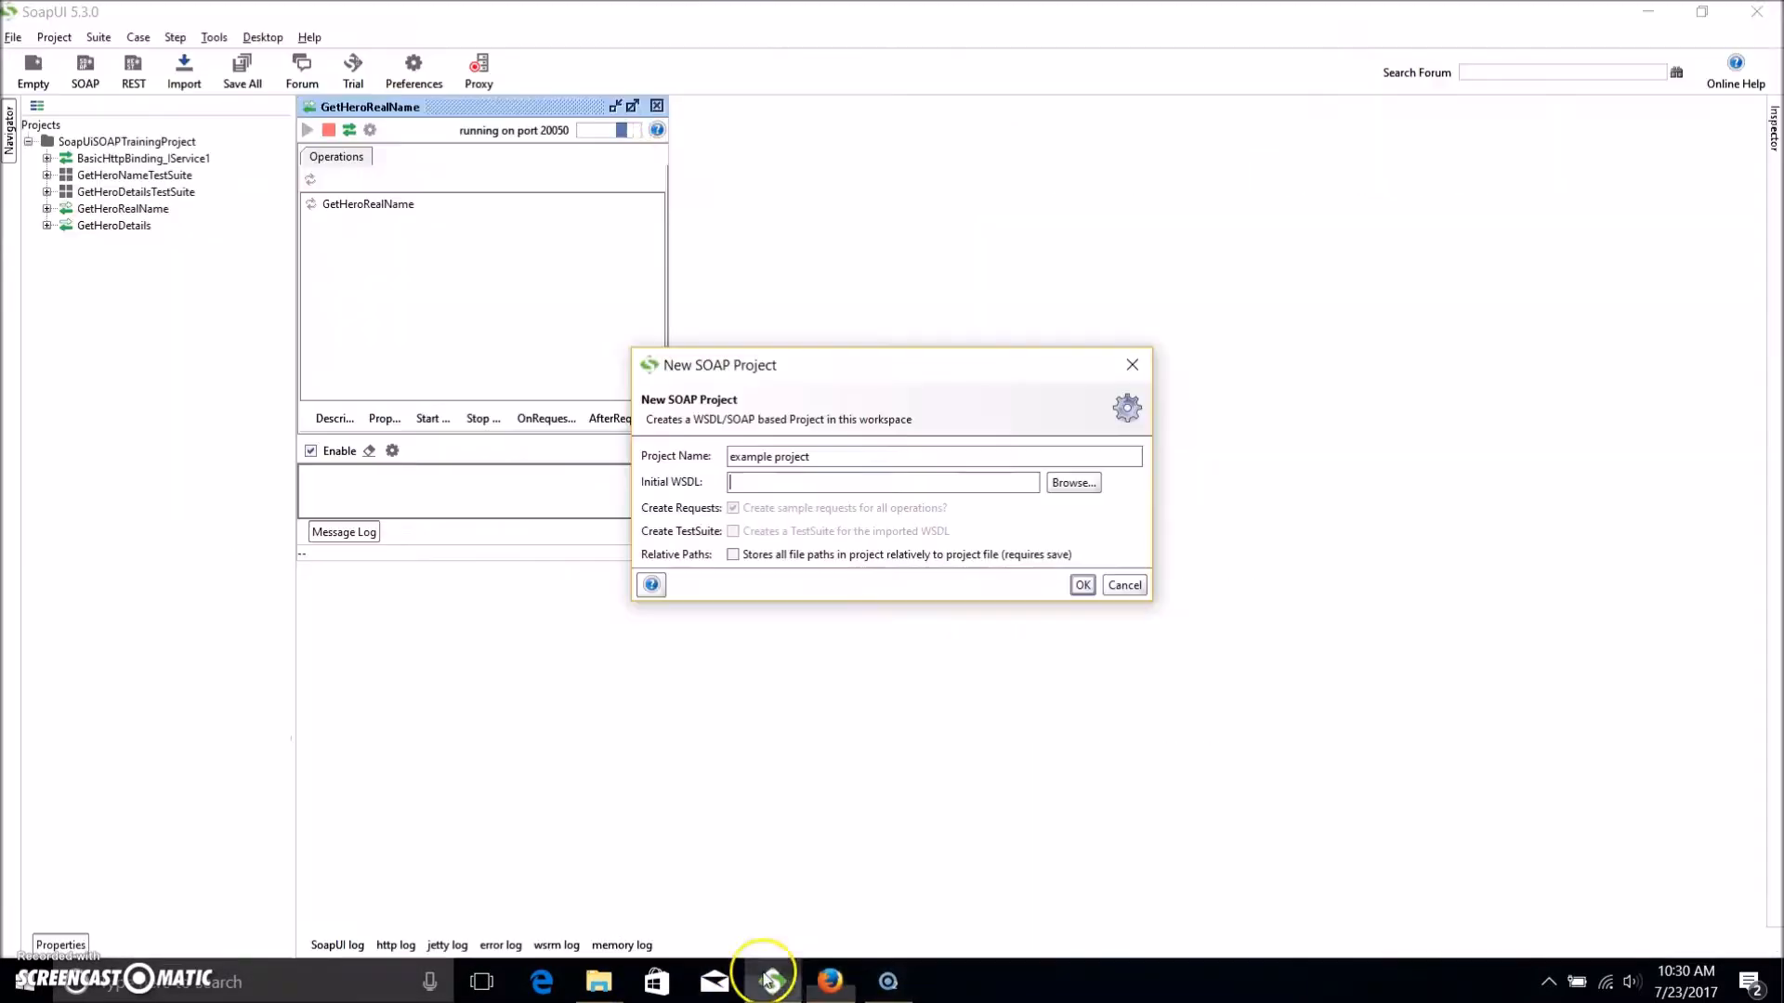
# Paste the currency convertor WSDL URL as the initial WSDL and create example project.
pyautogui.click(807, 482)
pyautogui.write('http://www.webservicex.com/currencyconvertor.asmx?WSDL')
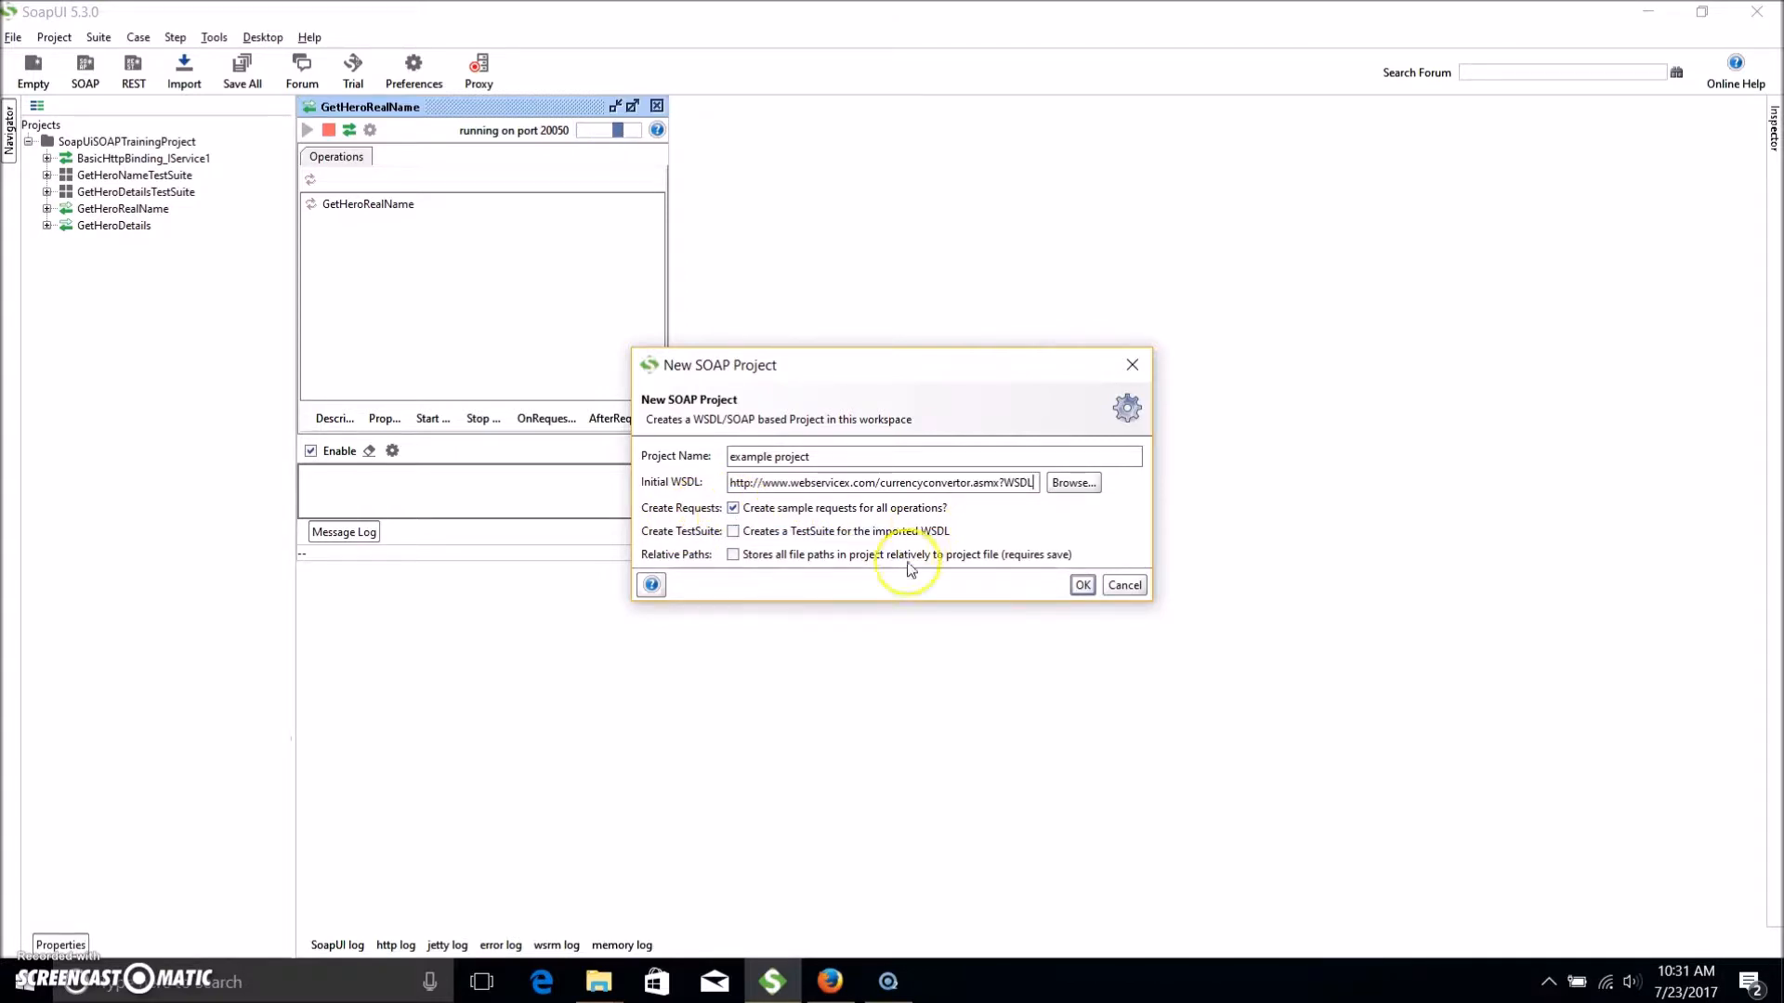
pyautogui.click(1084, 585)
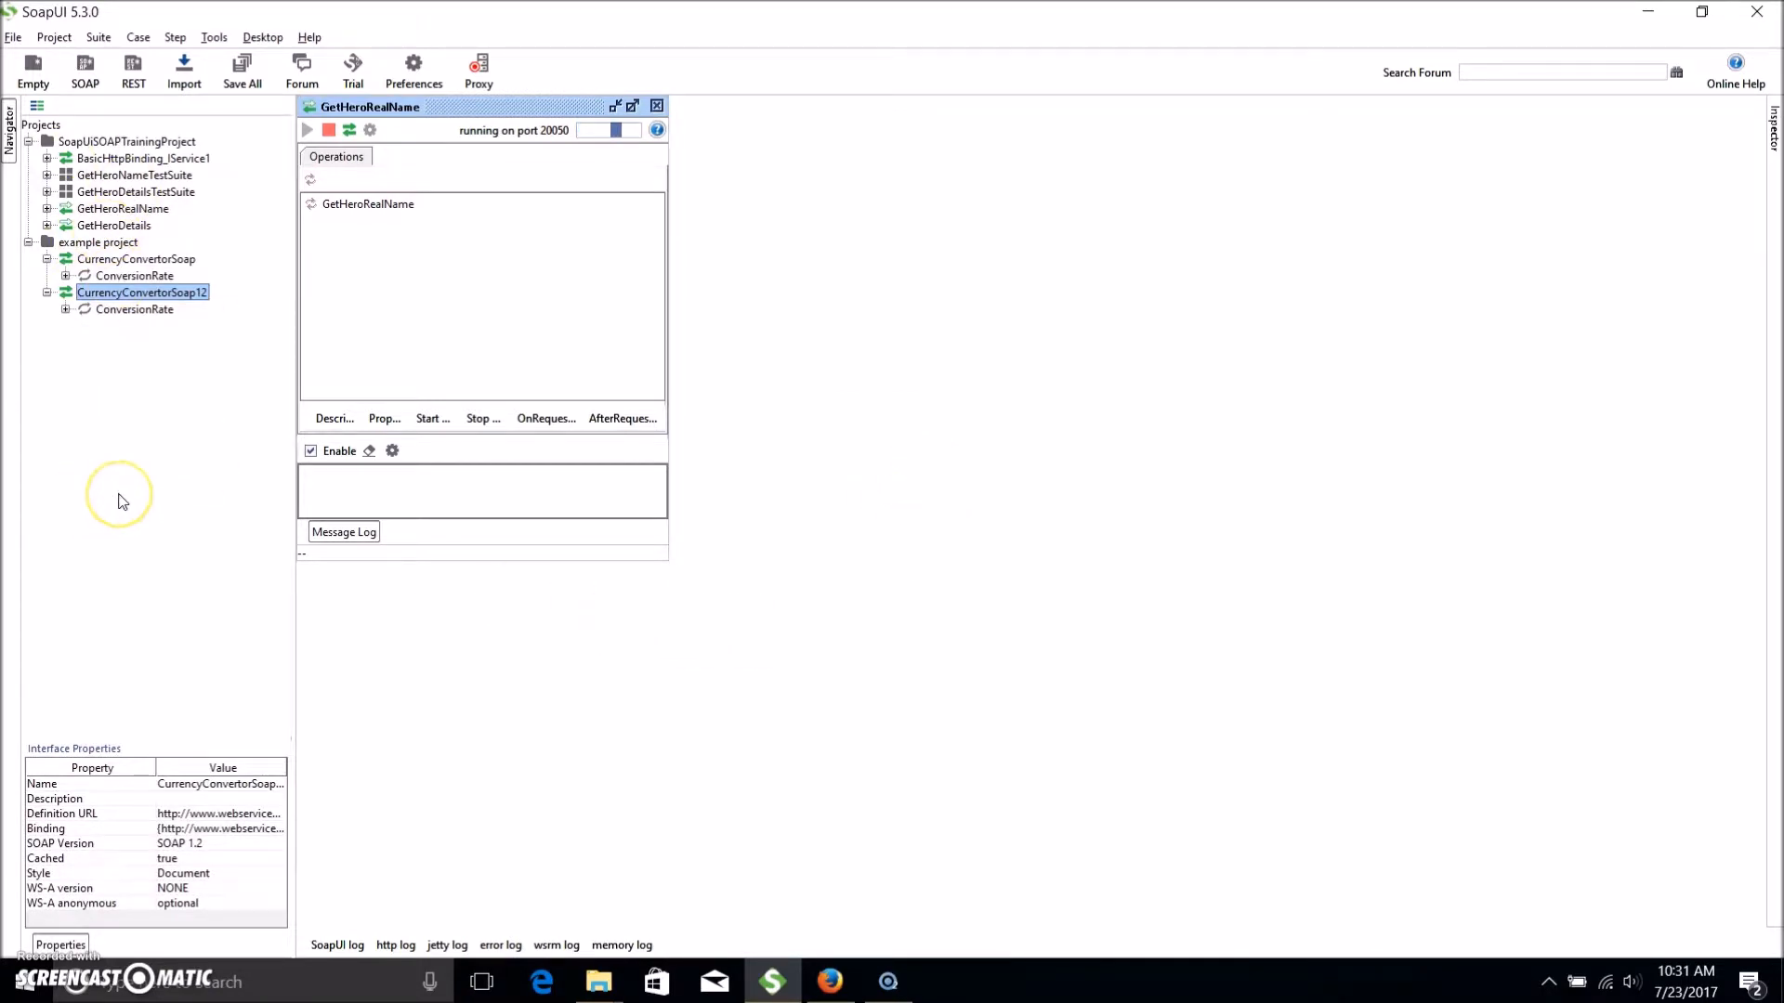
pyautogui.click(102, 246)
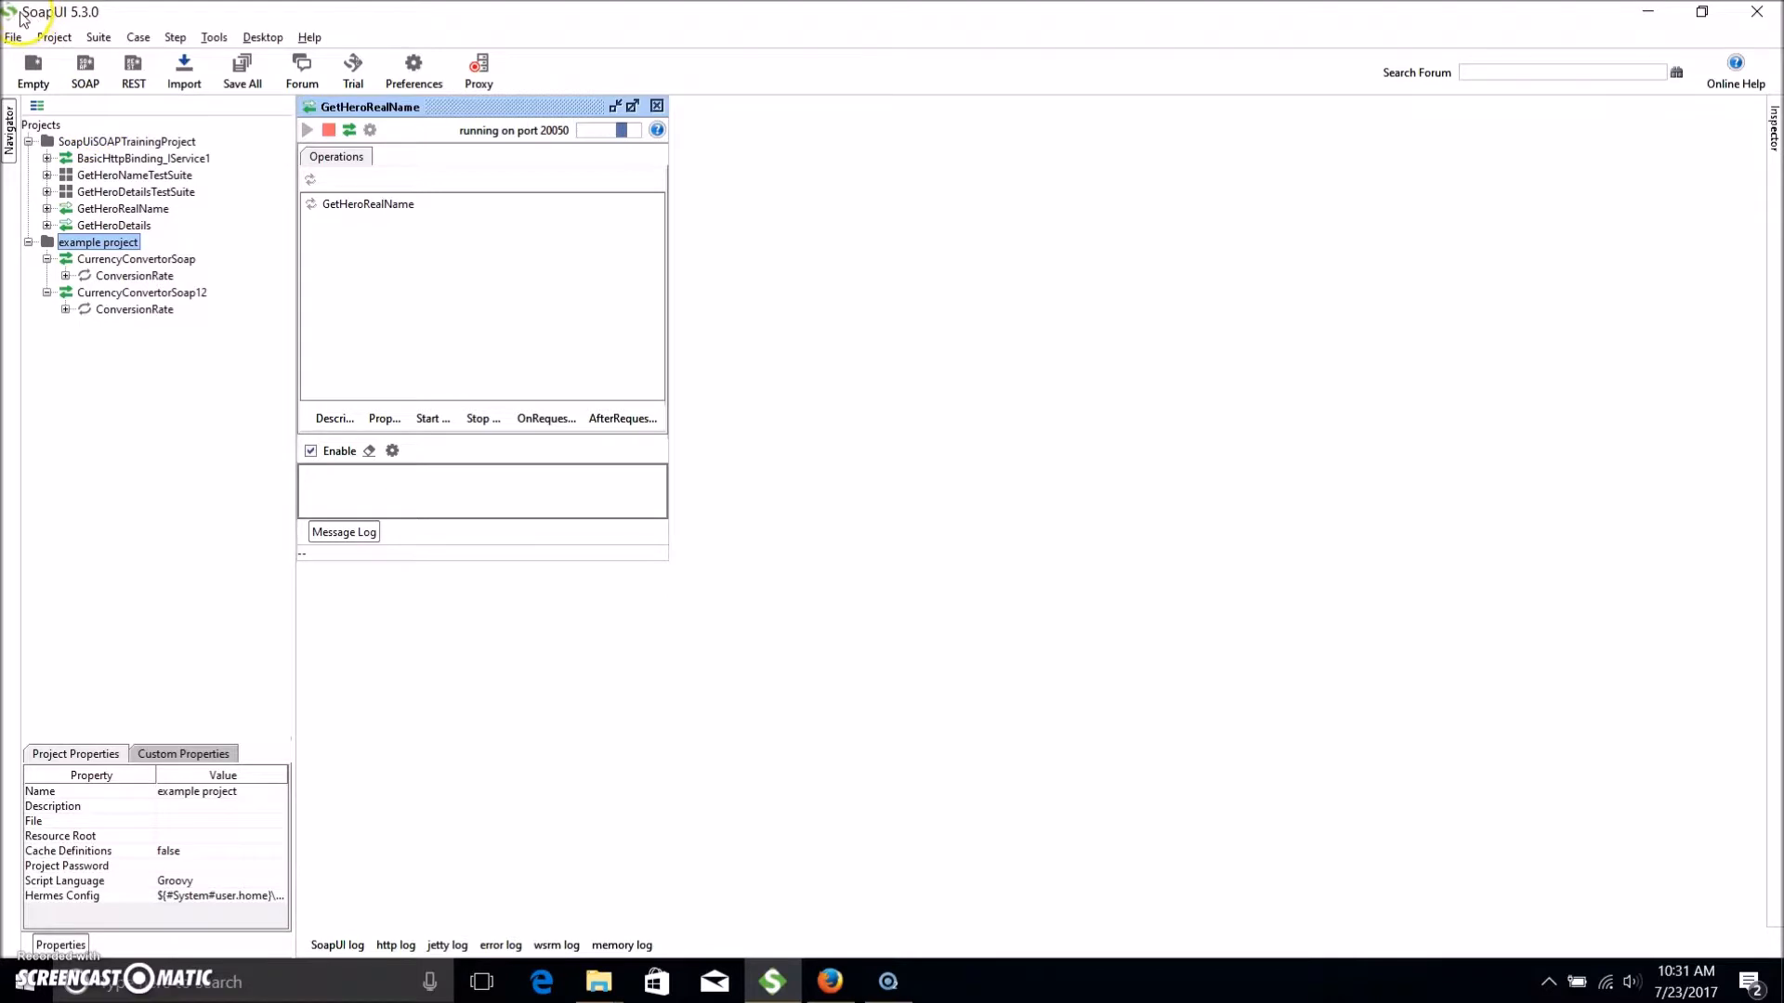
# Start a new SOAP project named 'Video Number Five'.
pyautogui.click(13, 39)
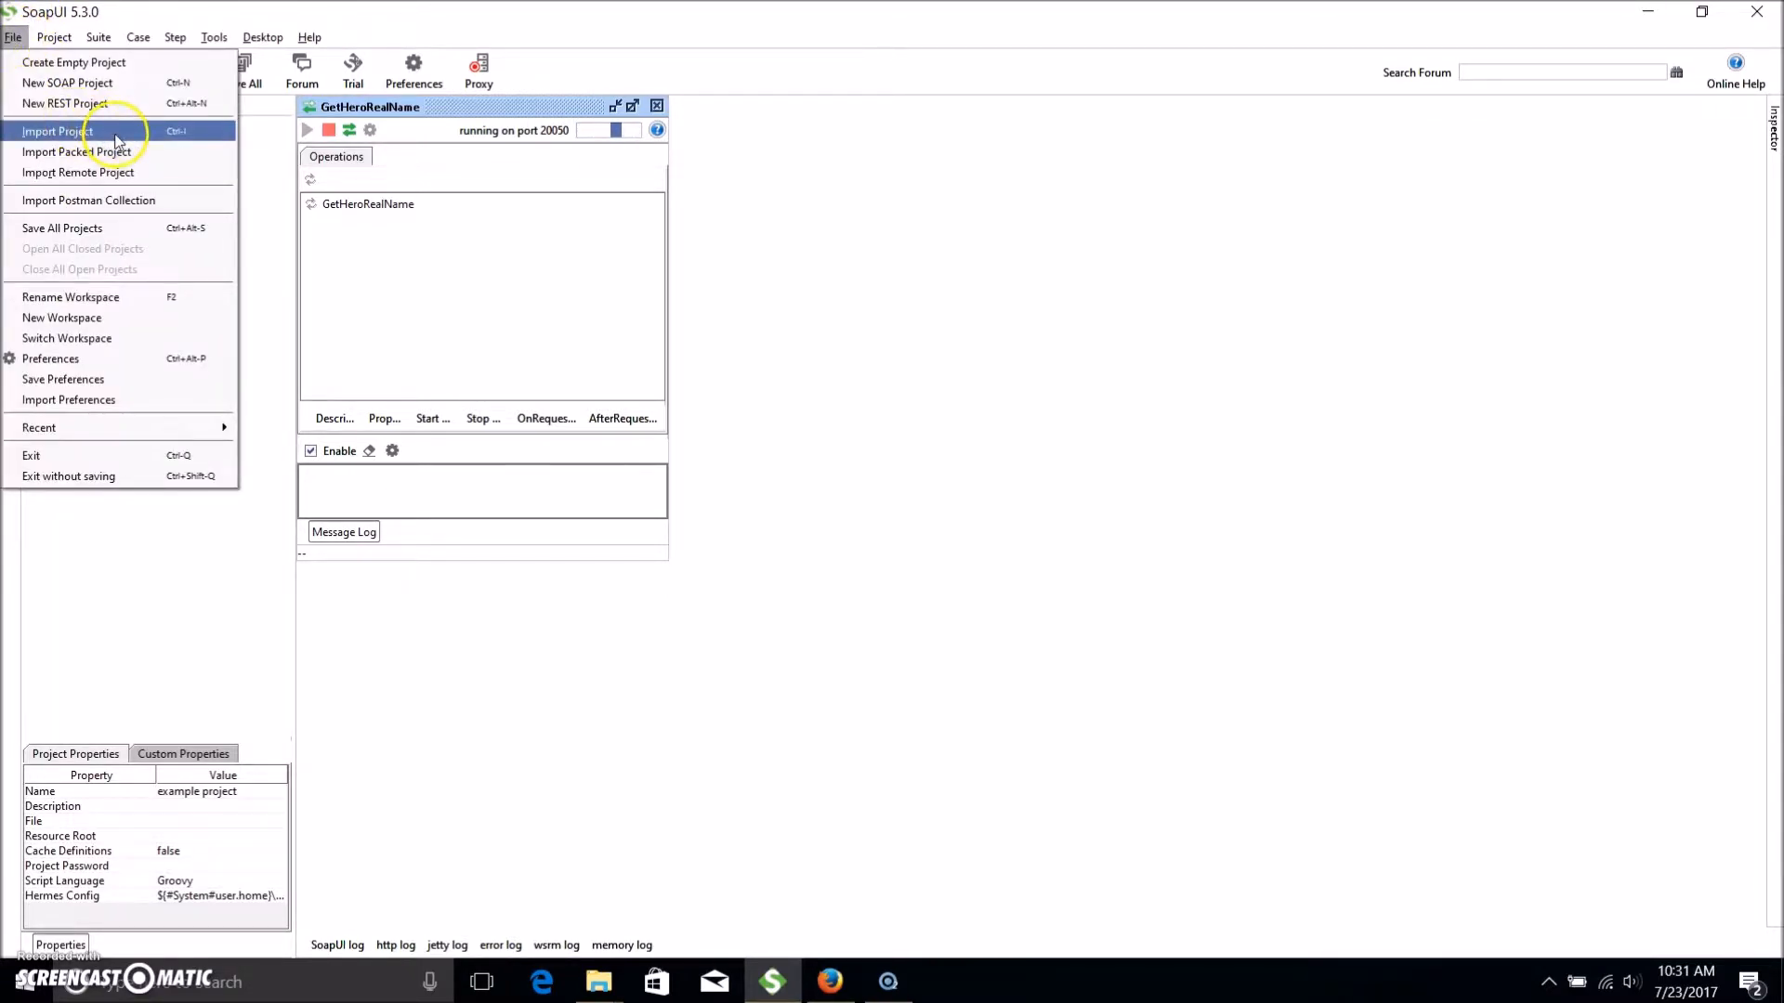
pyautogui.click(112, 85)
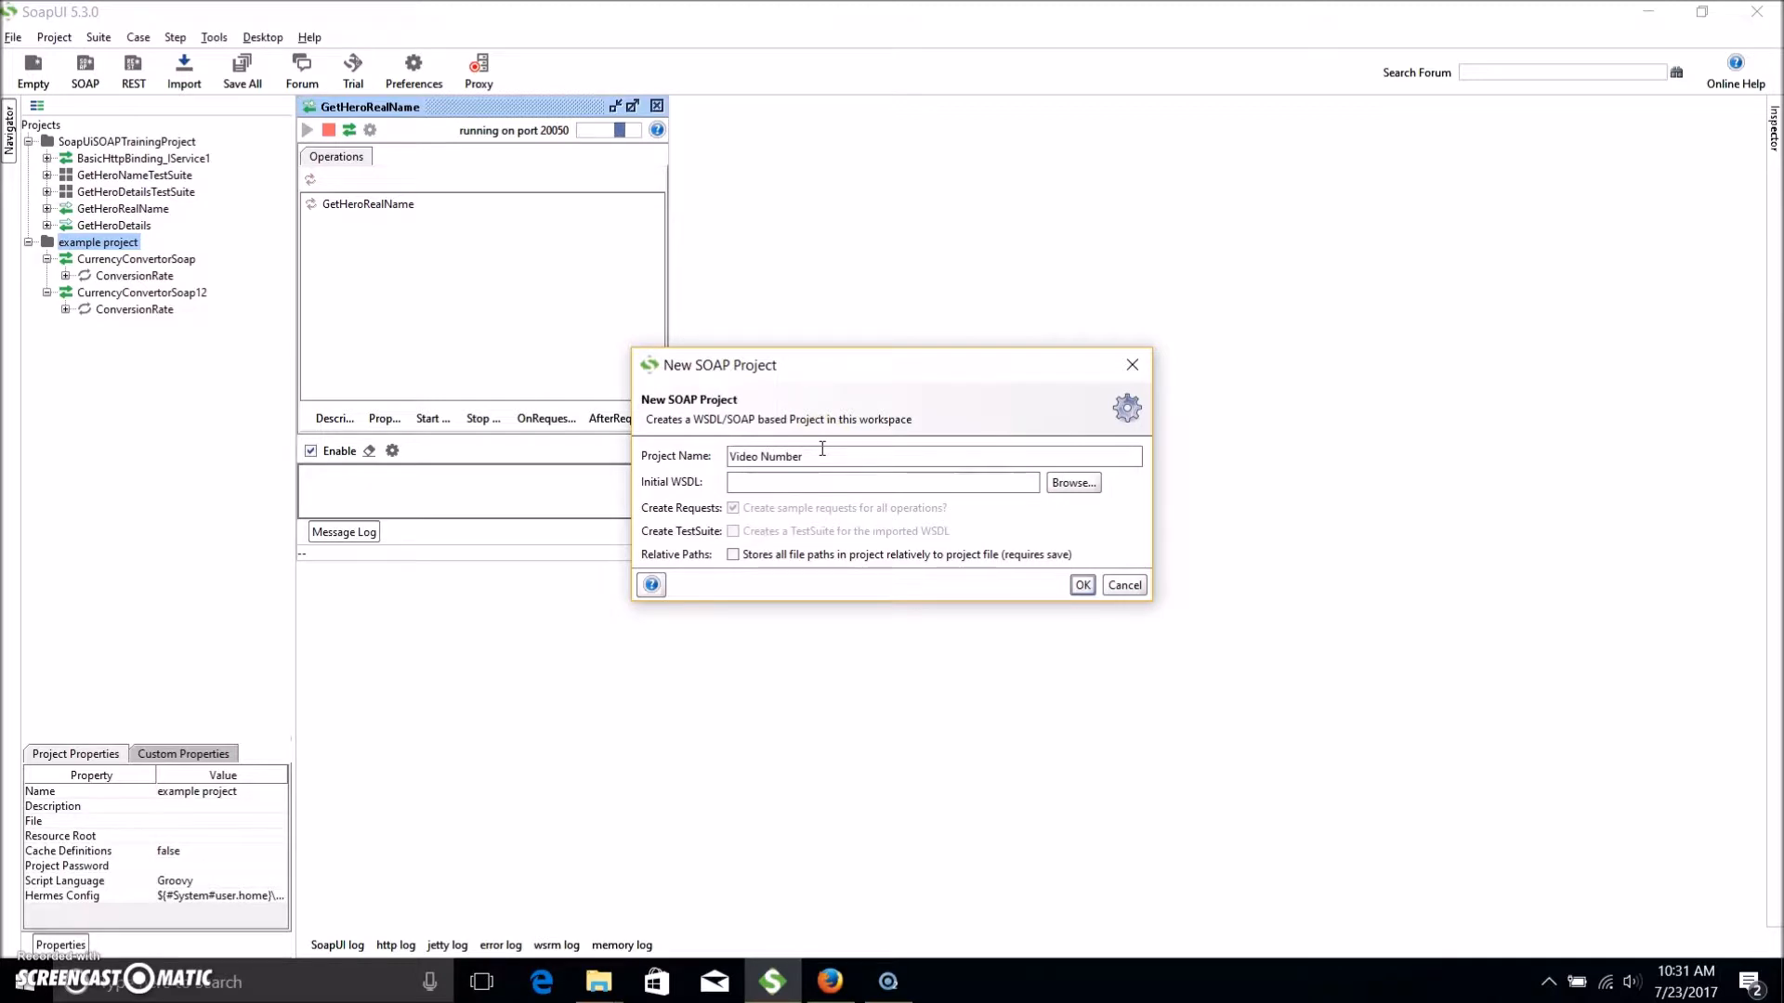
pyautogui.click(998, 490)
# Use C:\VideoTutorials\SoapUISOAPServices\Lesson 5\Service1_1.wsdl as the initial WSDL and create the project.
pyautogui.click(1071, 483)
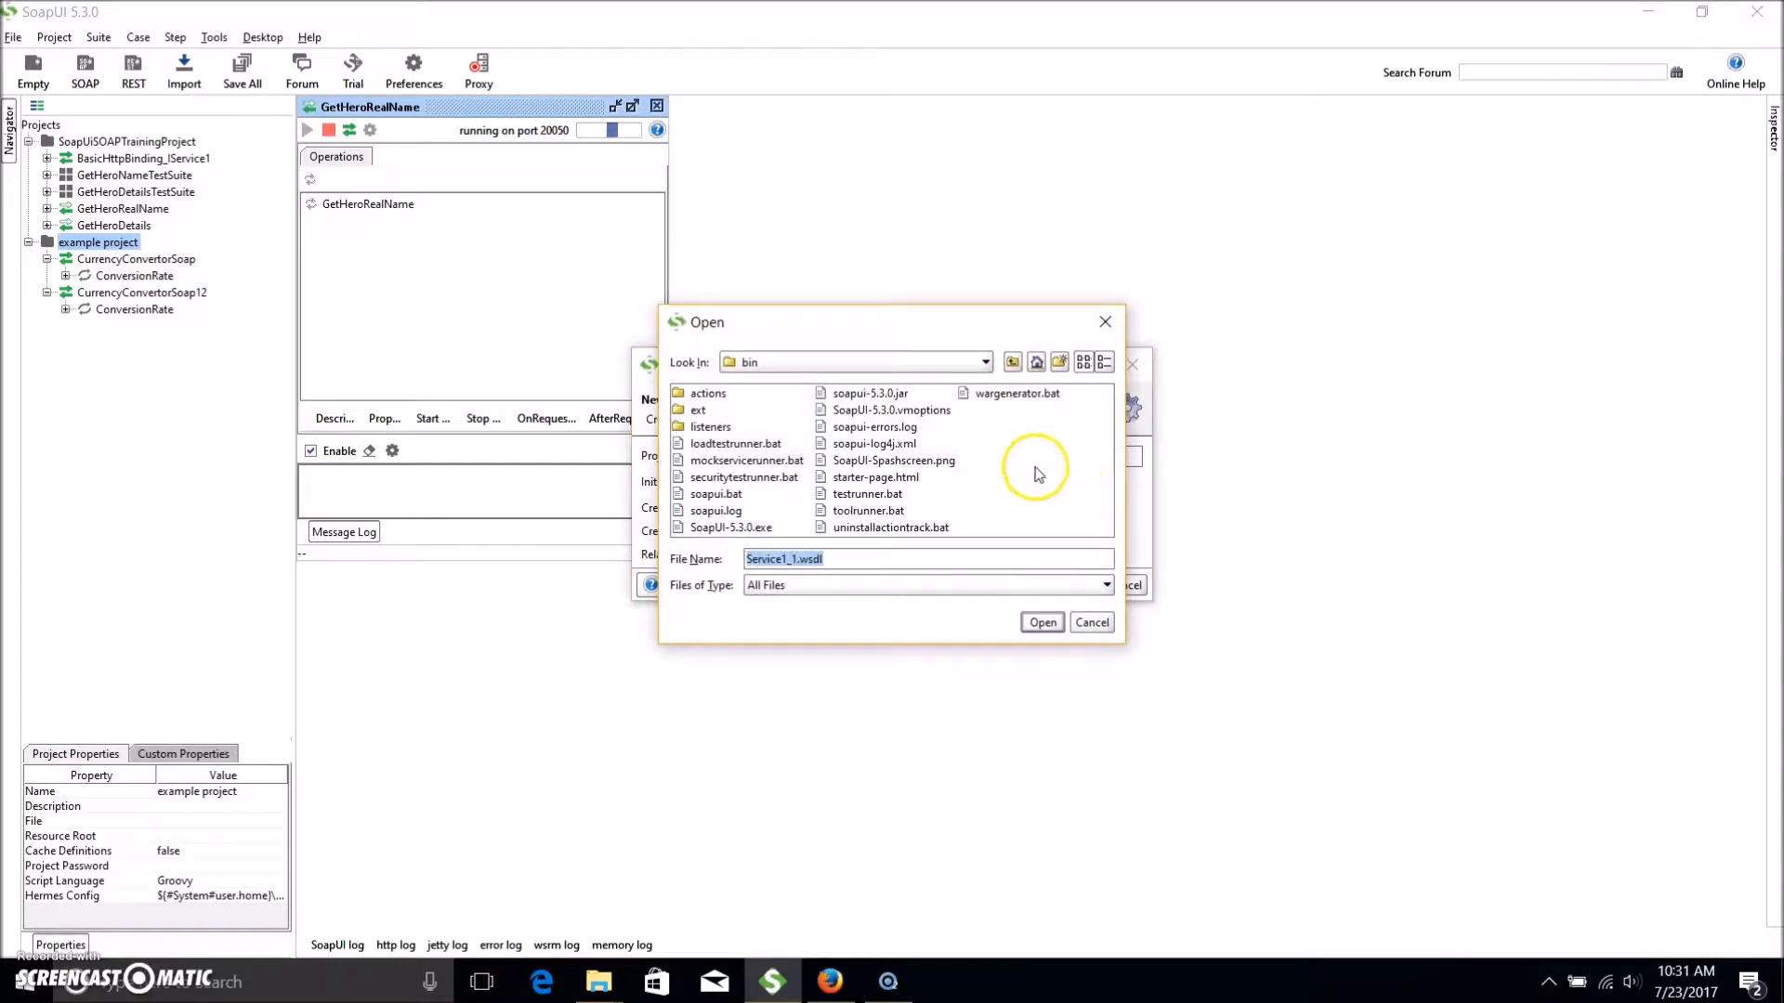
pyautogui.click(1013, 362)
pyautogui.click(1012, 362)
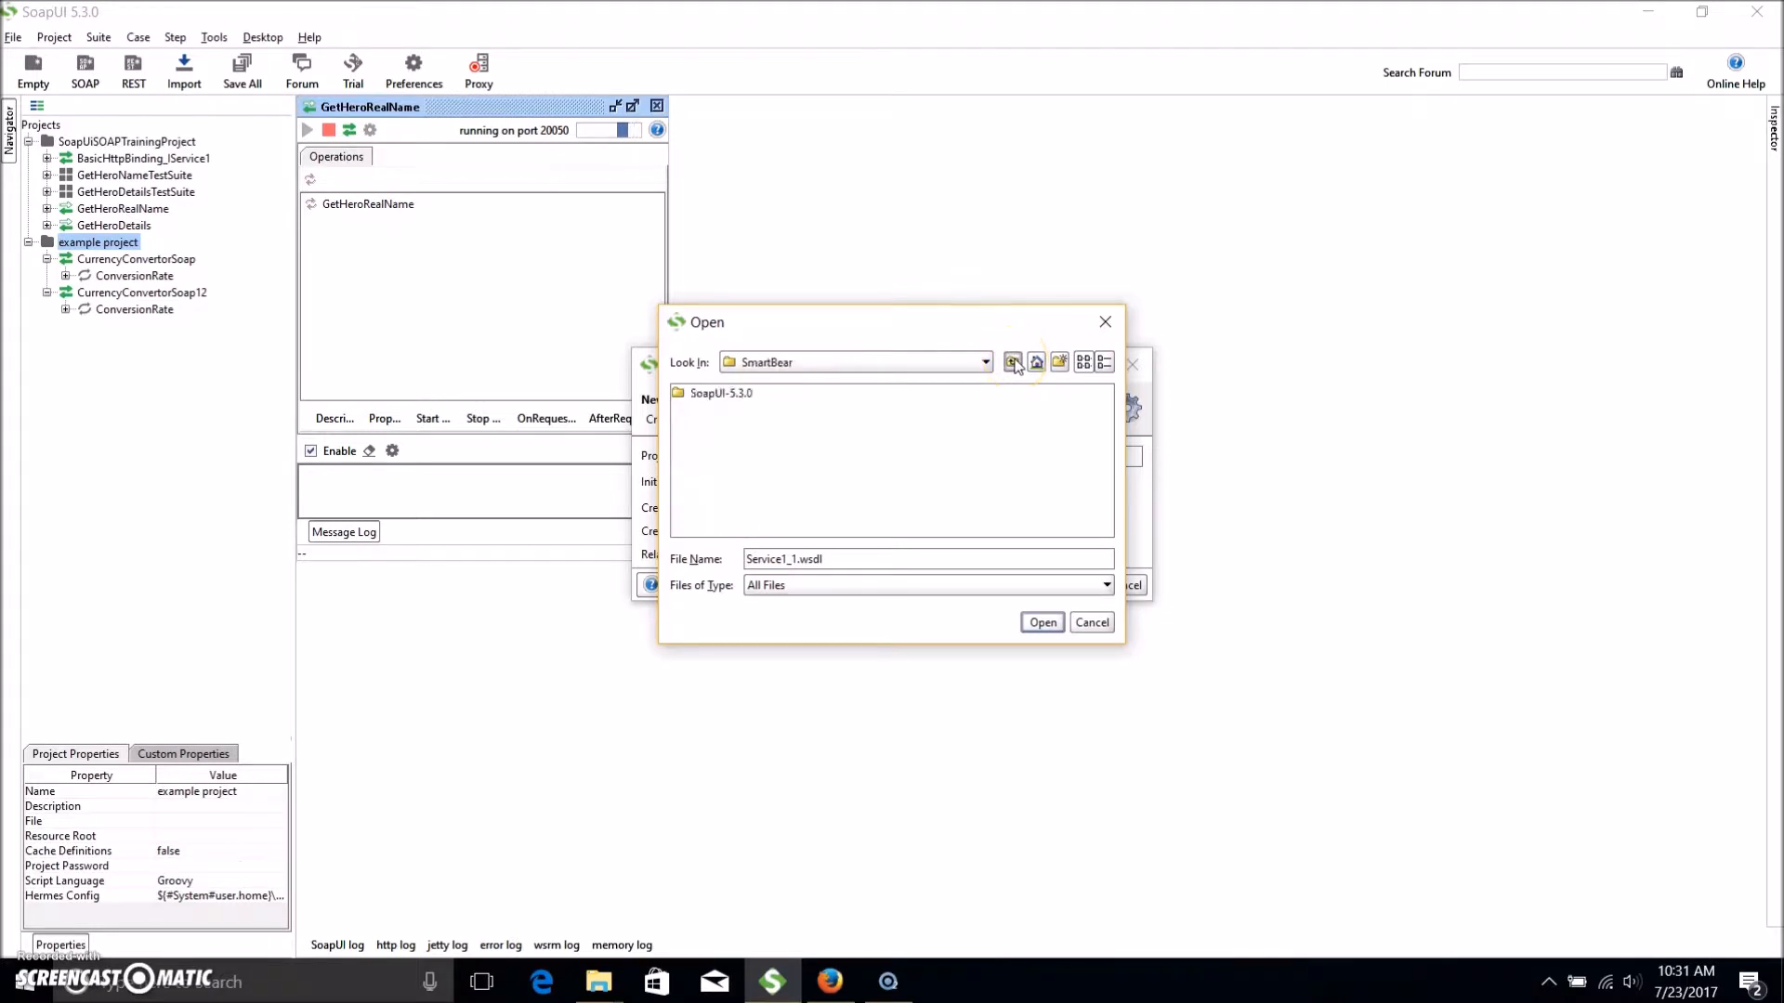
pyautogui.click(1012, 362)
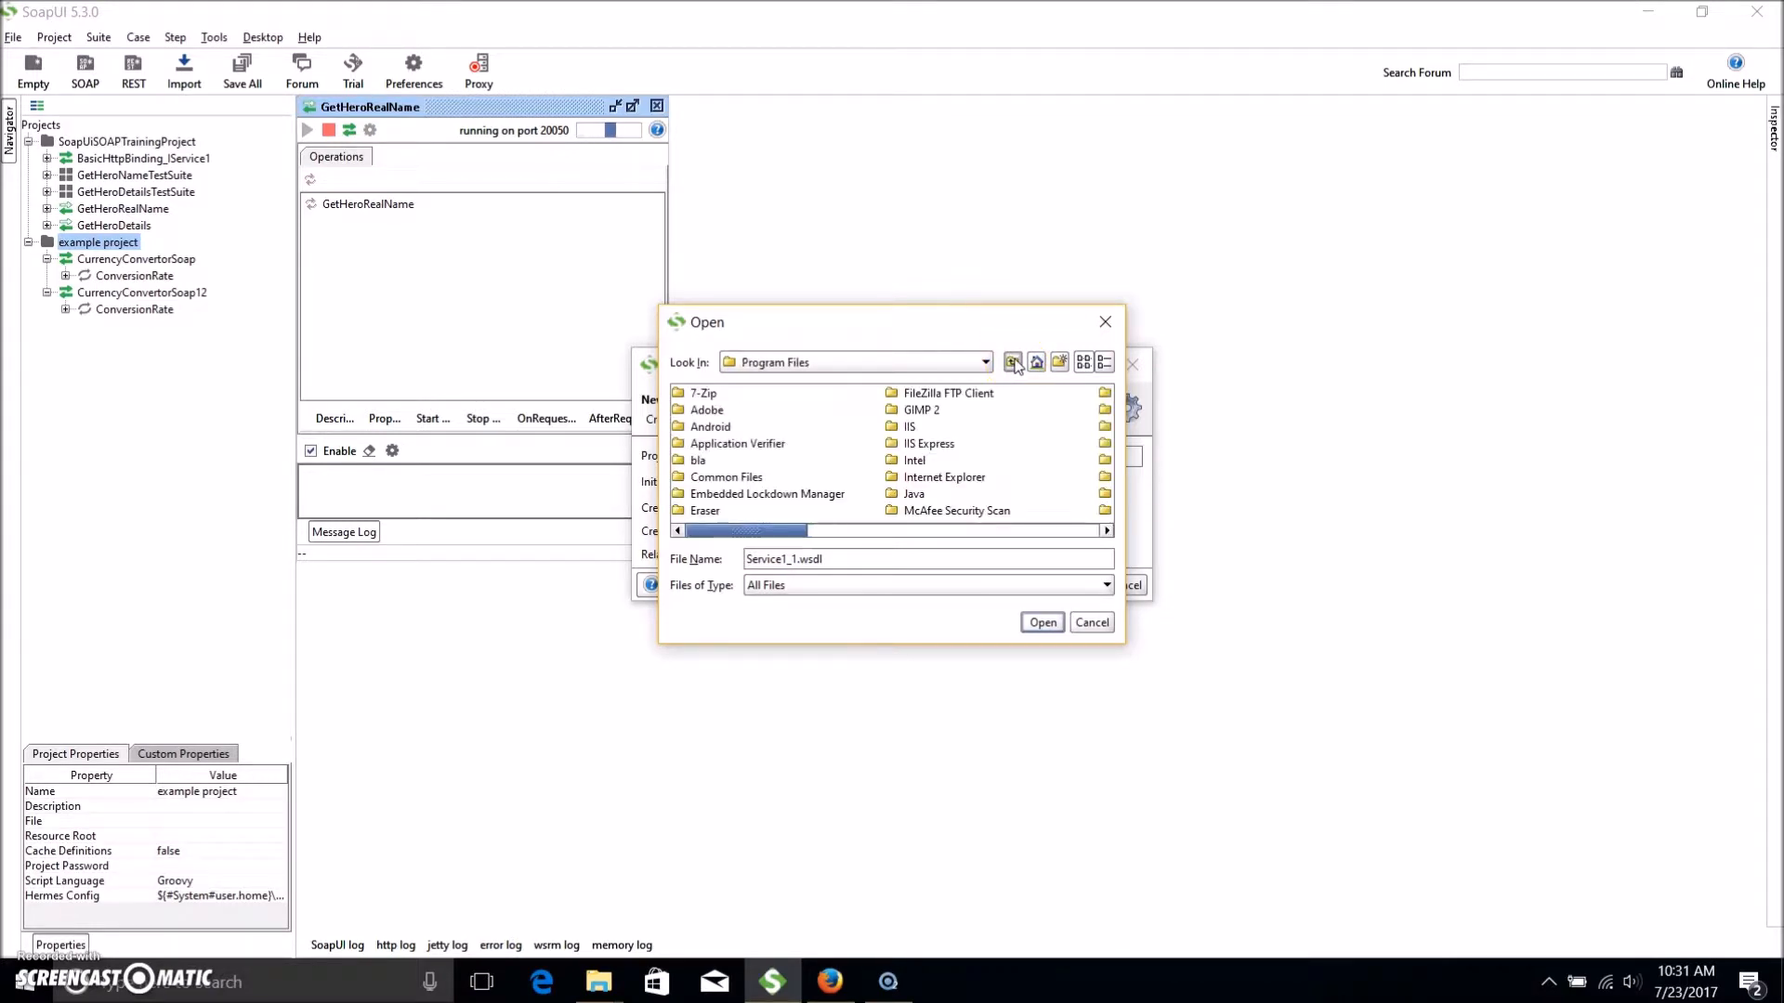
pyautogui.click(1012, 362)
pyautogui.click(1012, 363)
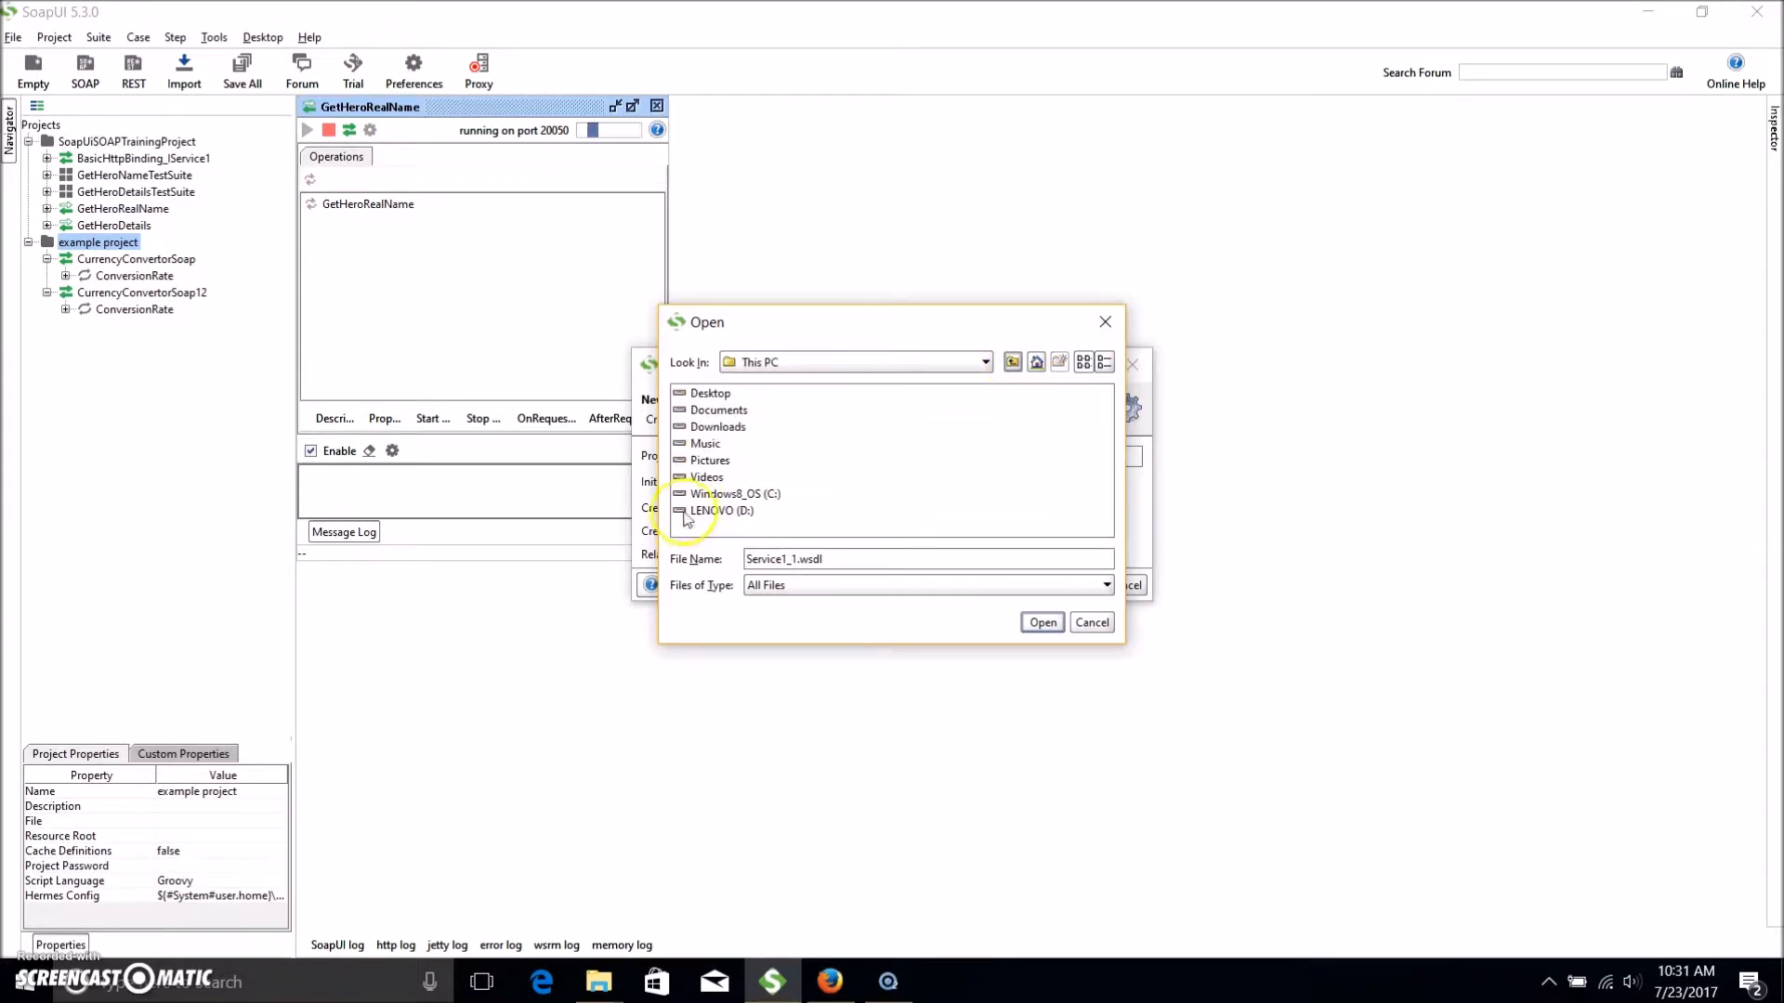
pyautogui.doubleClick(734, 495)
pyautogui.scroll(-3, 798, 473)
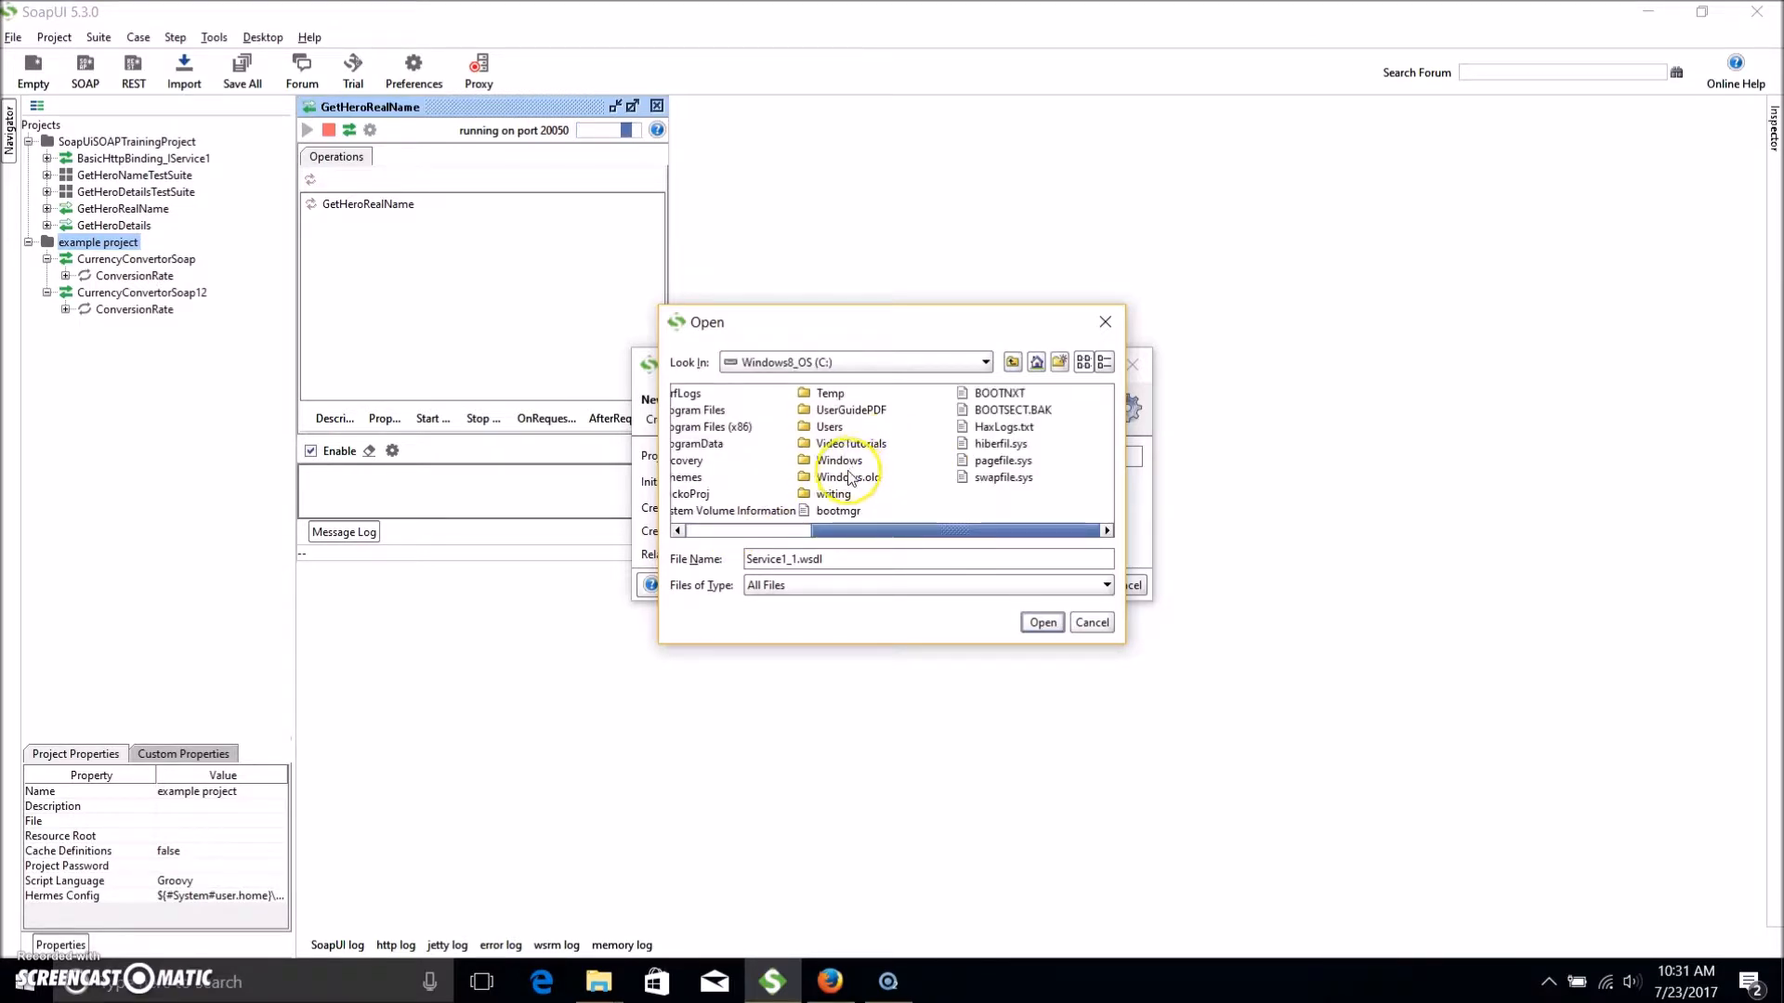
pyautogui.doubleClick(852, 446)
pyautogui.click(720, 416)
pyautogui.doubleClick(719, 411)
pyautogui.click(711, 478)
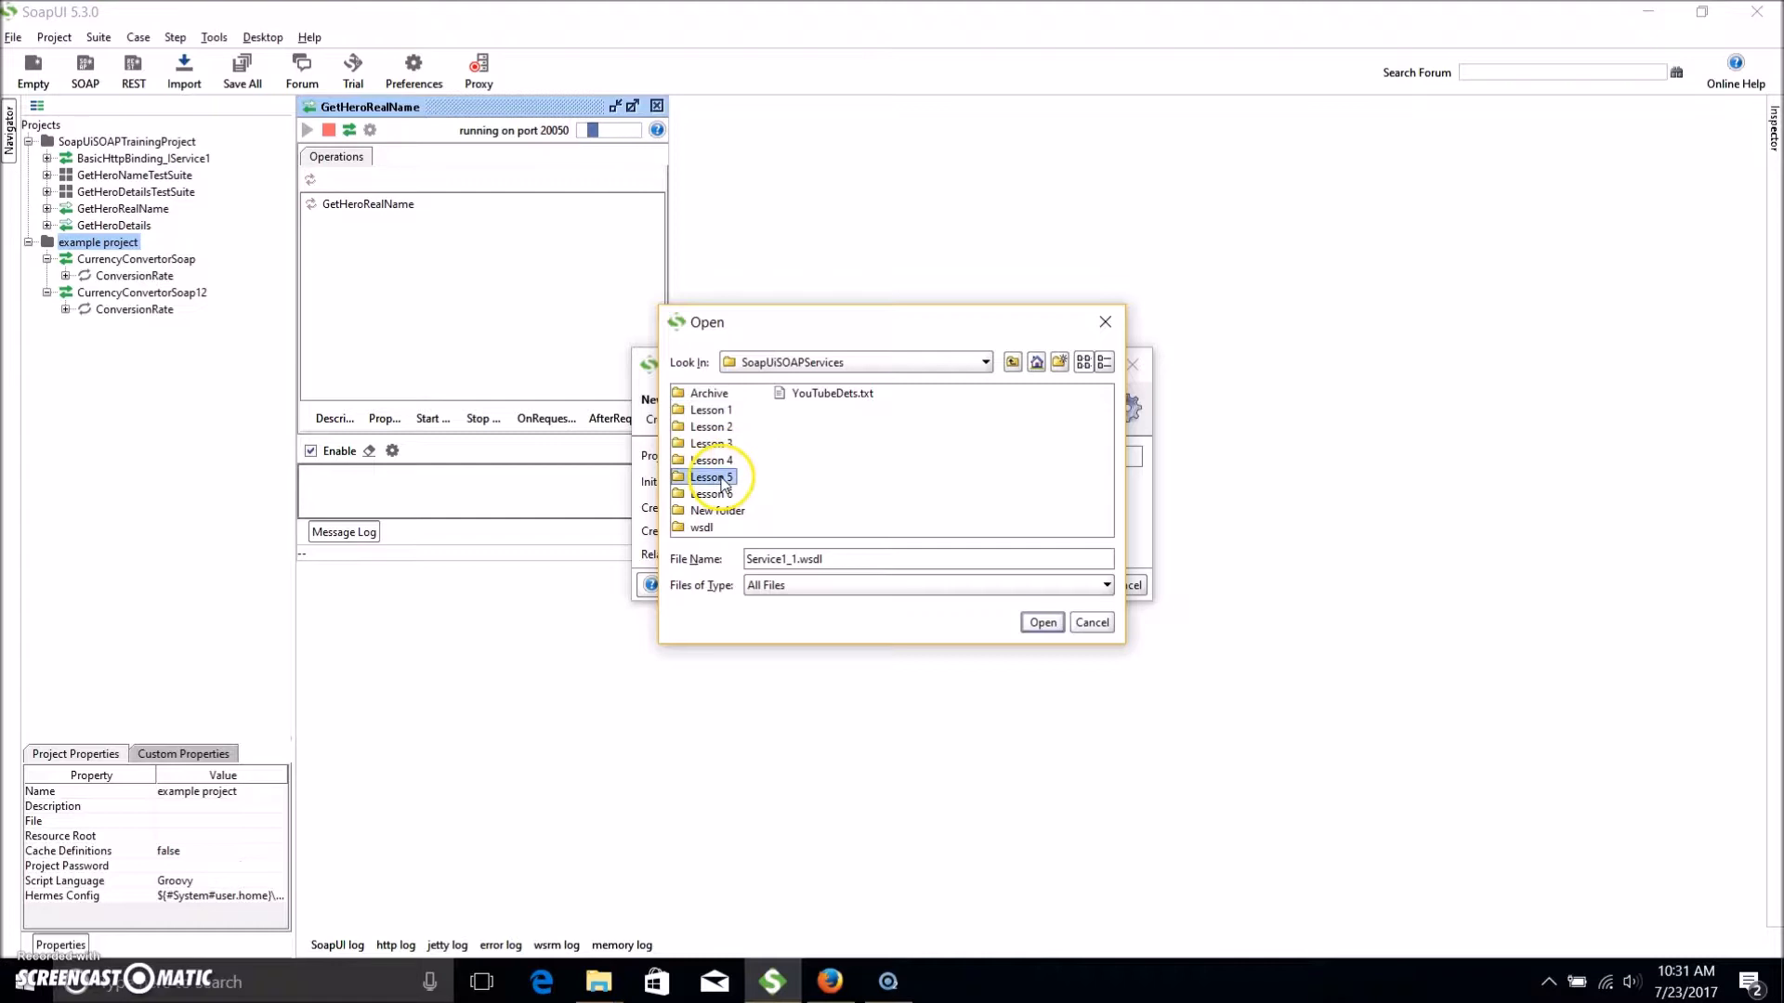
pyautogui.doubleClick(711, 477)
pyautogui.click(706, 394)
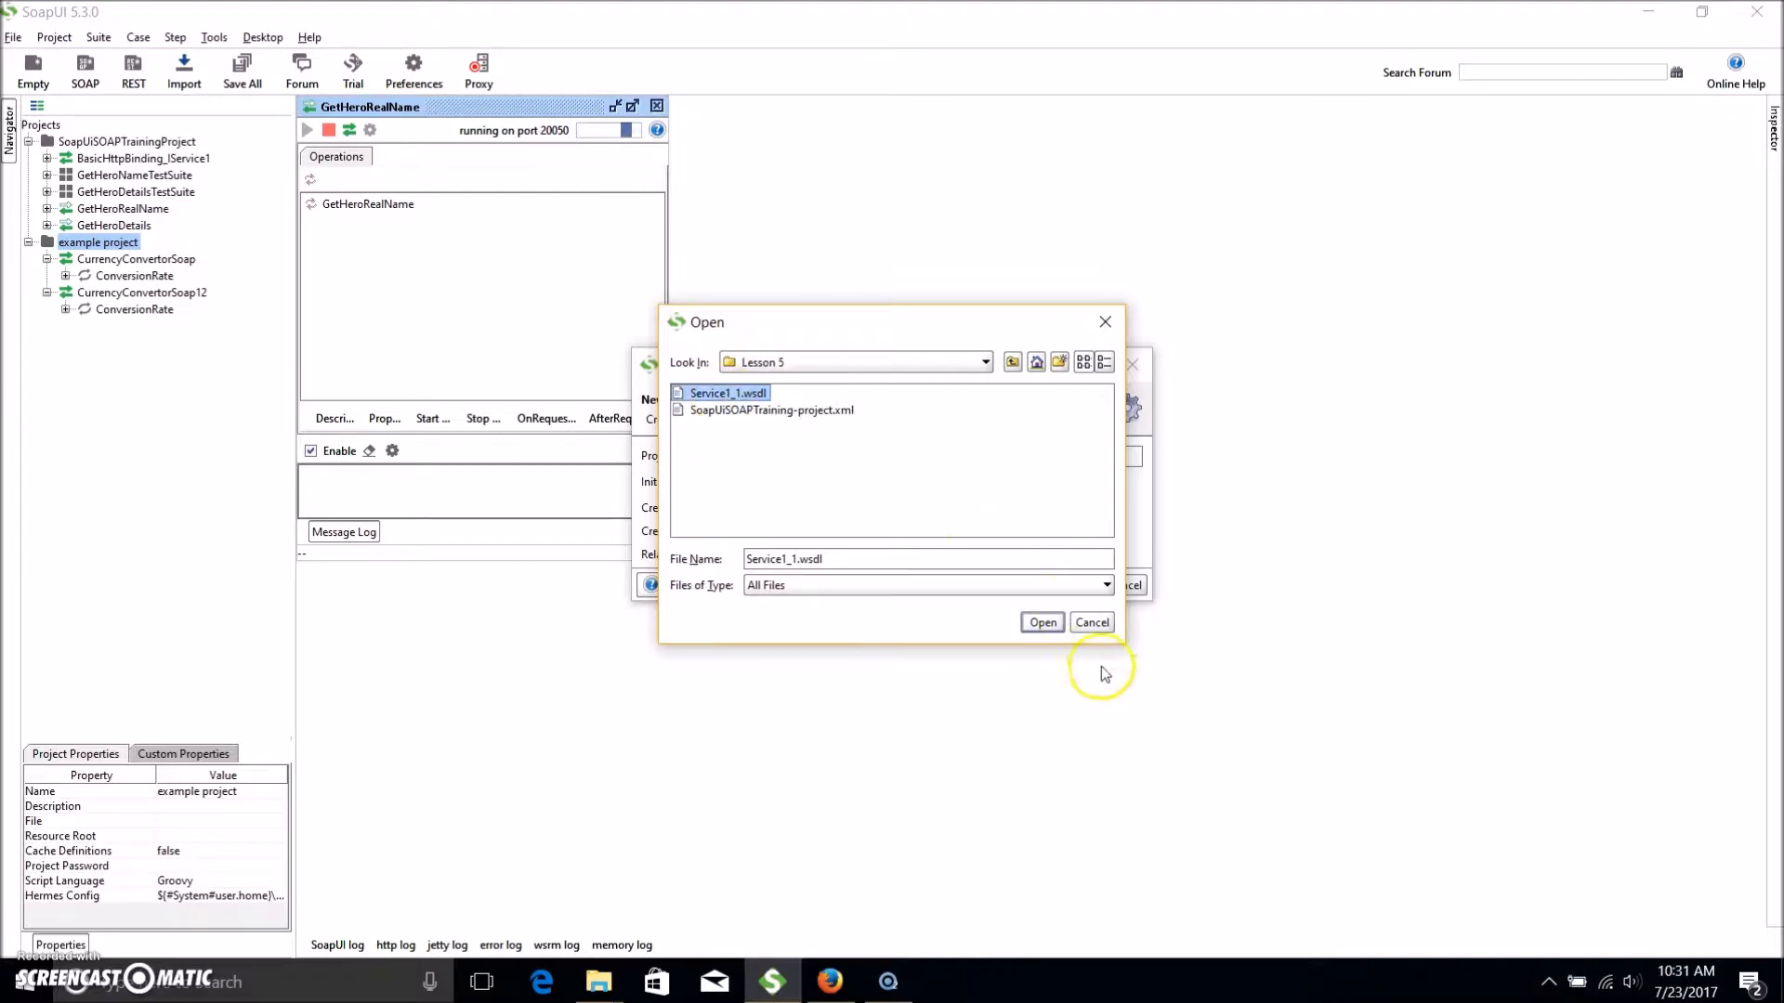
pyautogui.click(1031, 621)
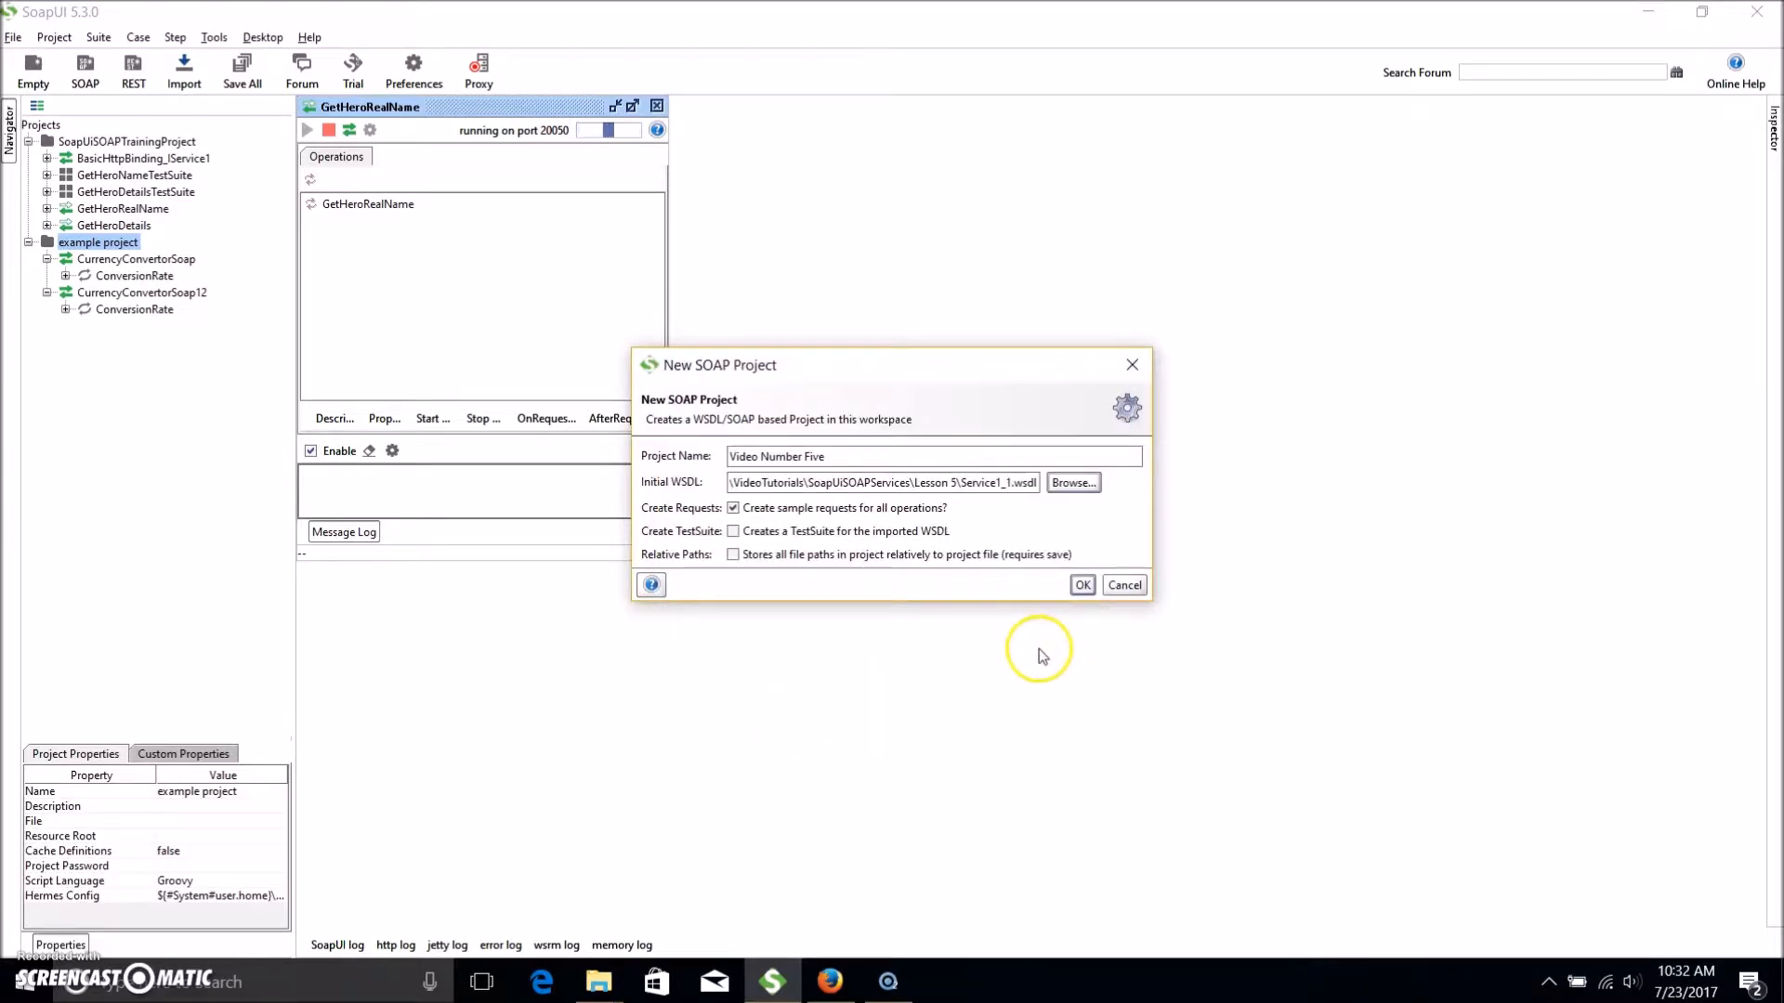
pyautogui.click(1083, 586)
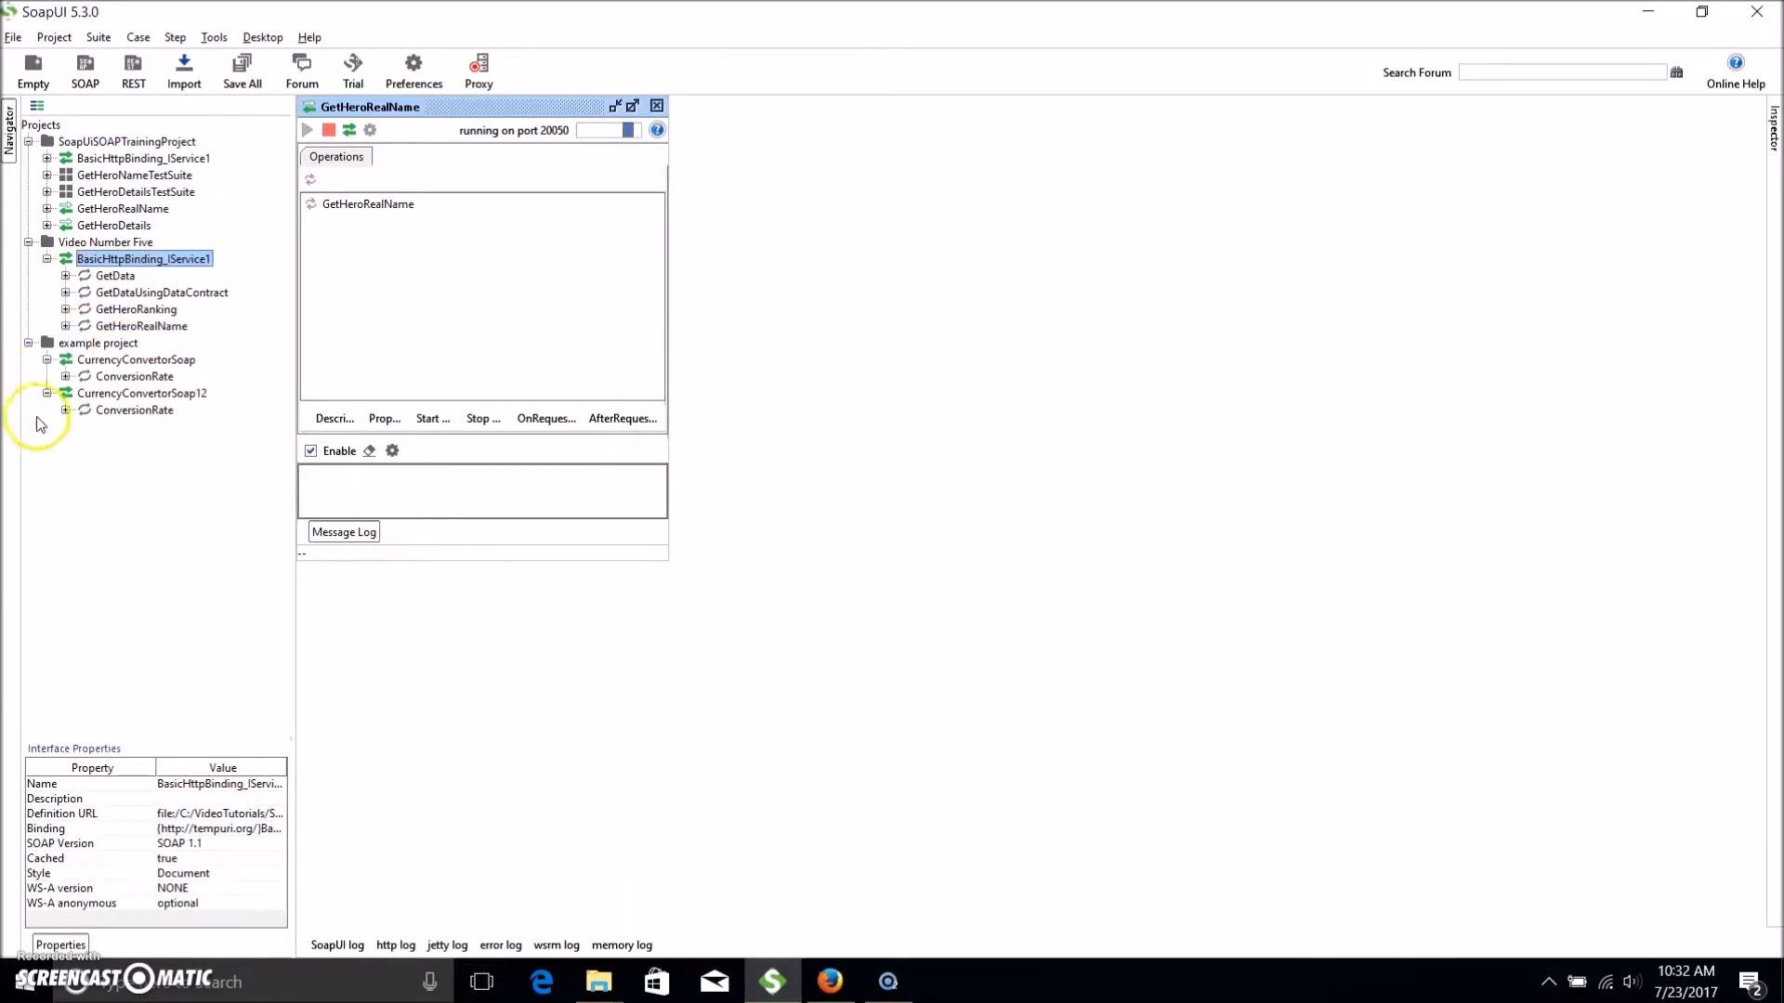
# Remove example project from the workspace, choosing not to save it.
pyautogui.click(109, 244)
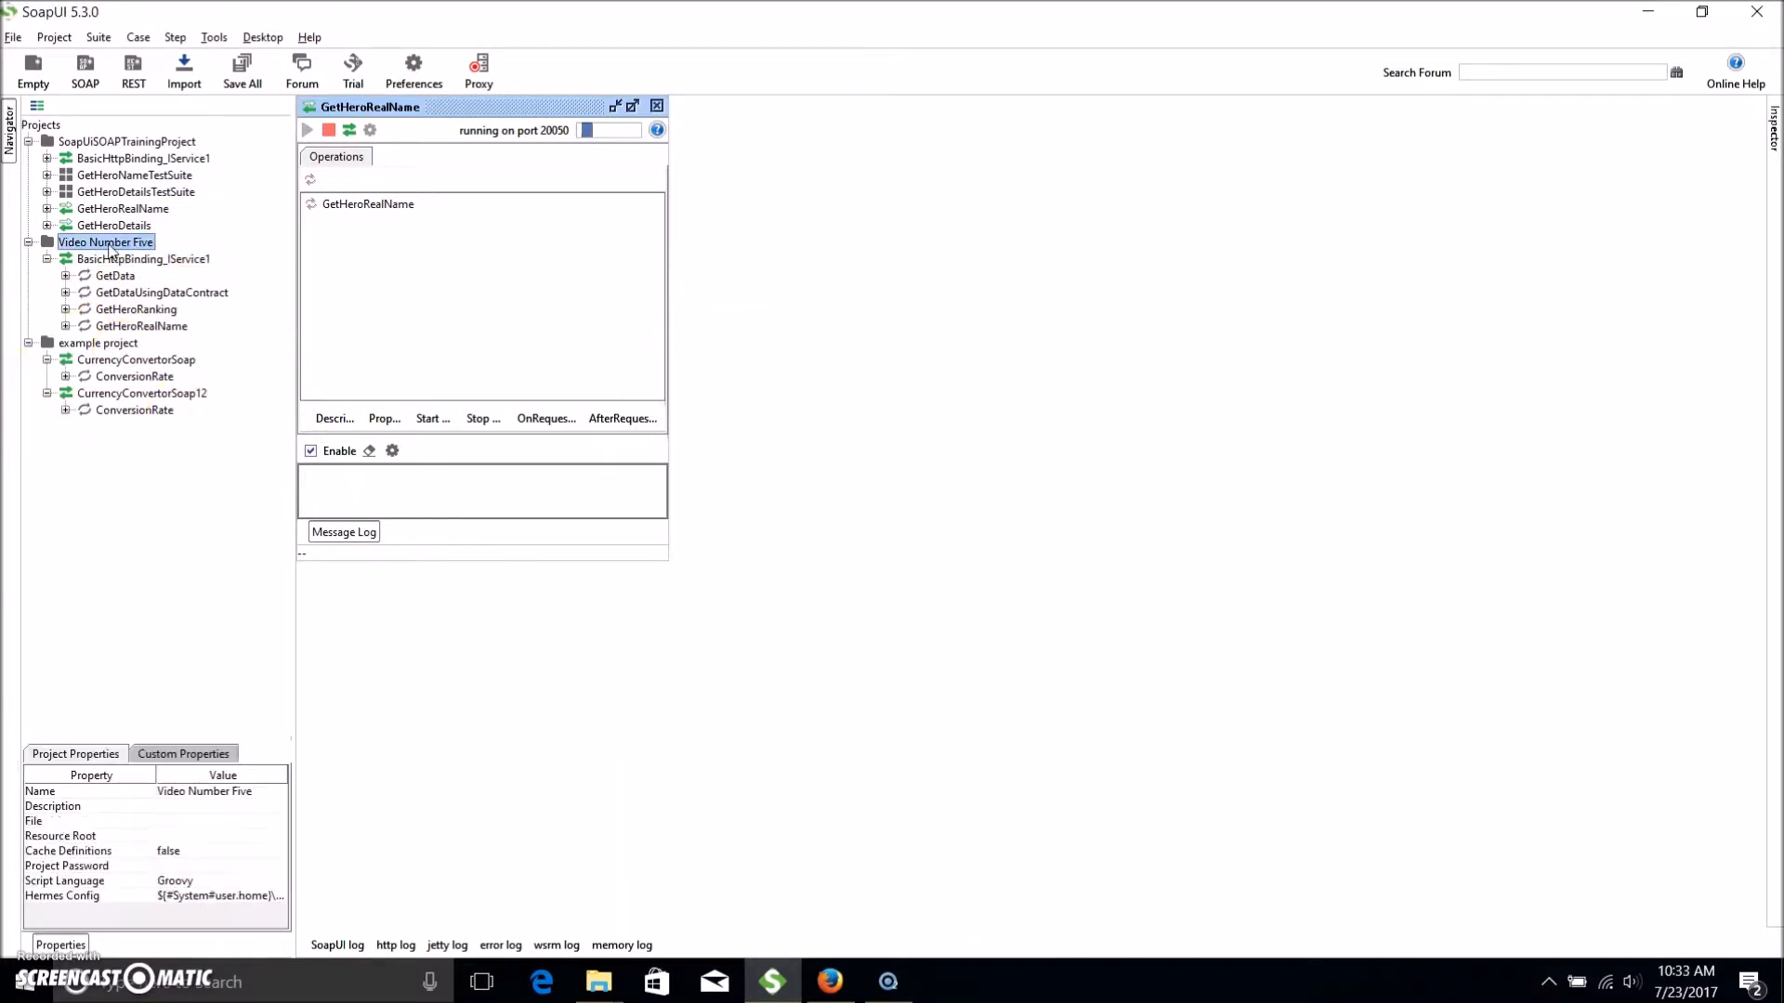
pyautogui.click(81, 345)
pyautogui.rightClick(82, 344)
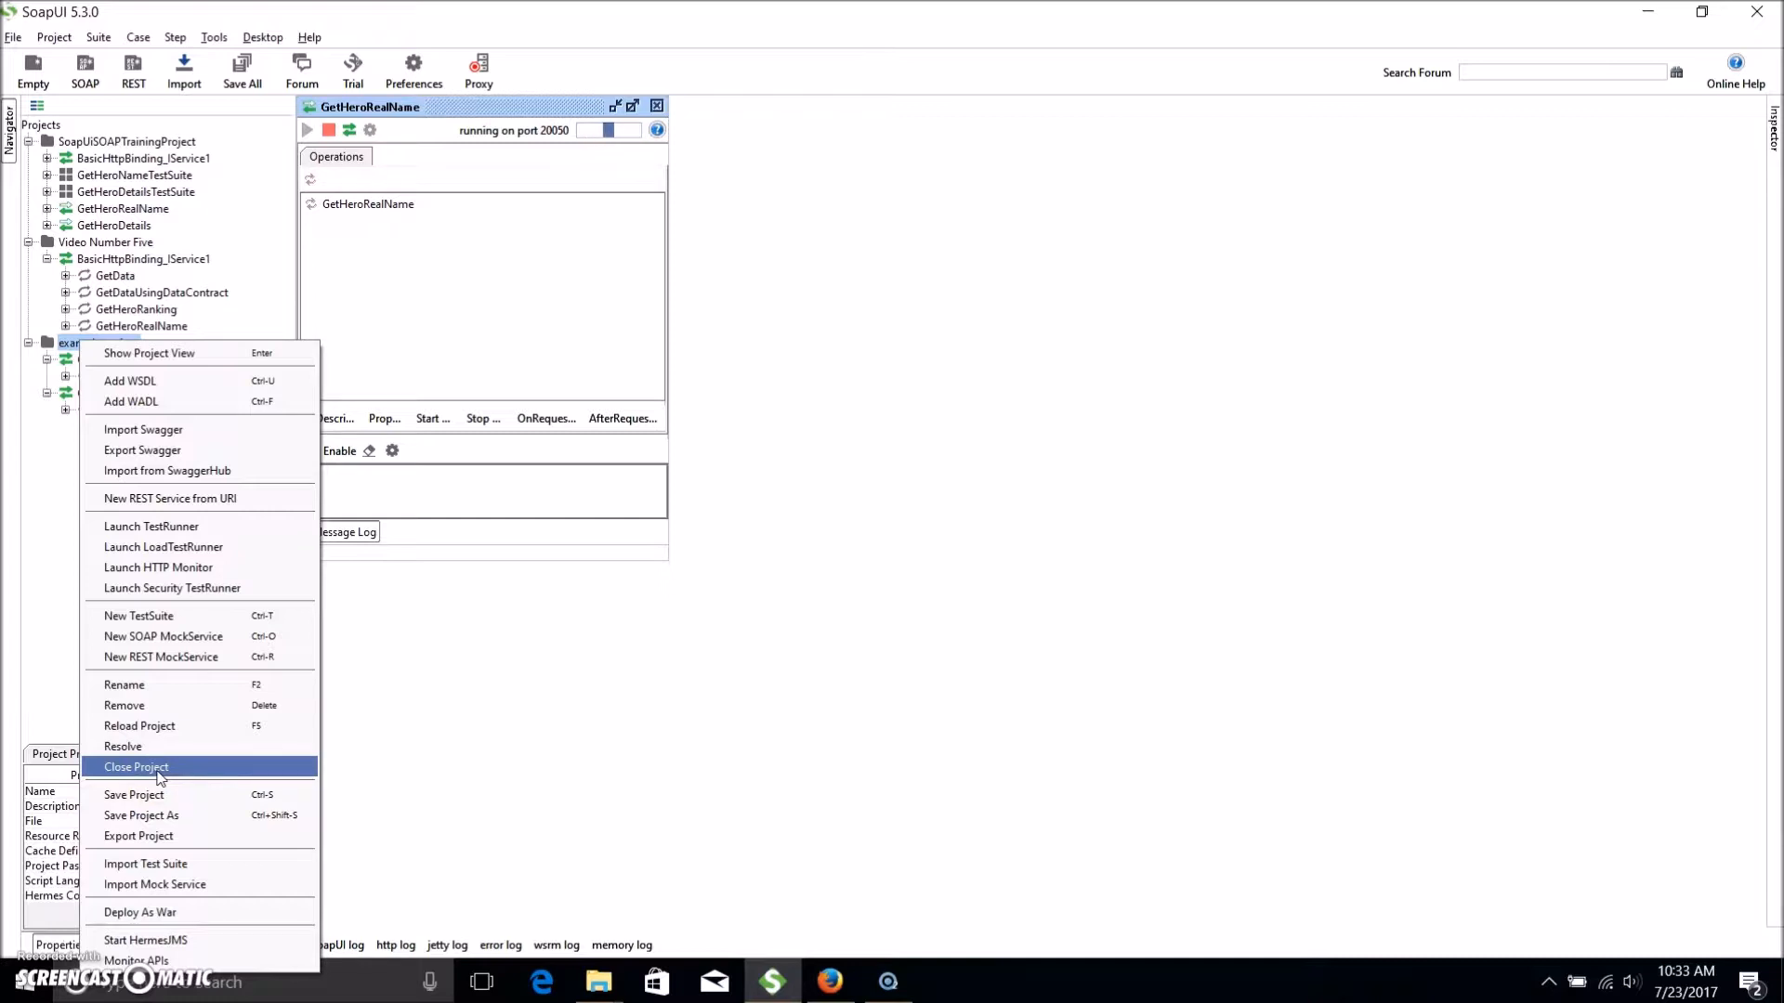
pyautogui.click(188, 706)
pyautogui.click(889, 510)
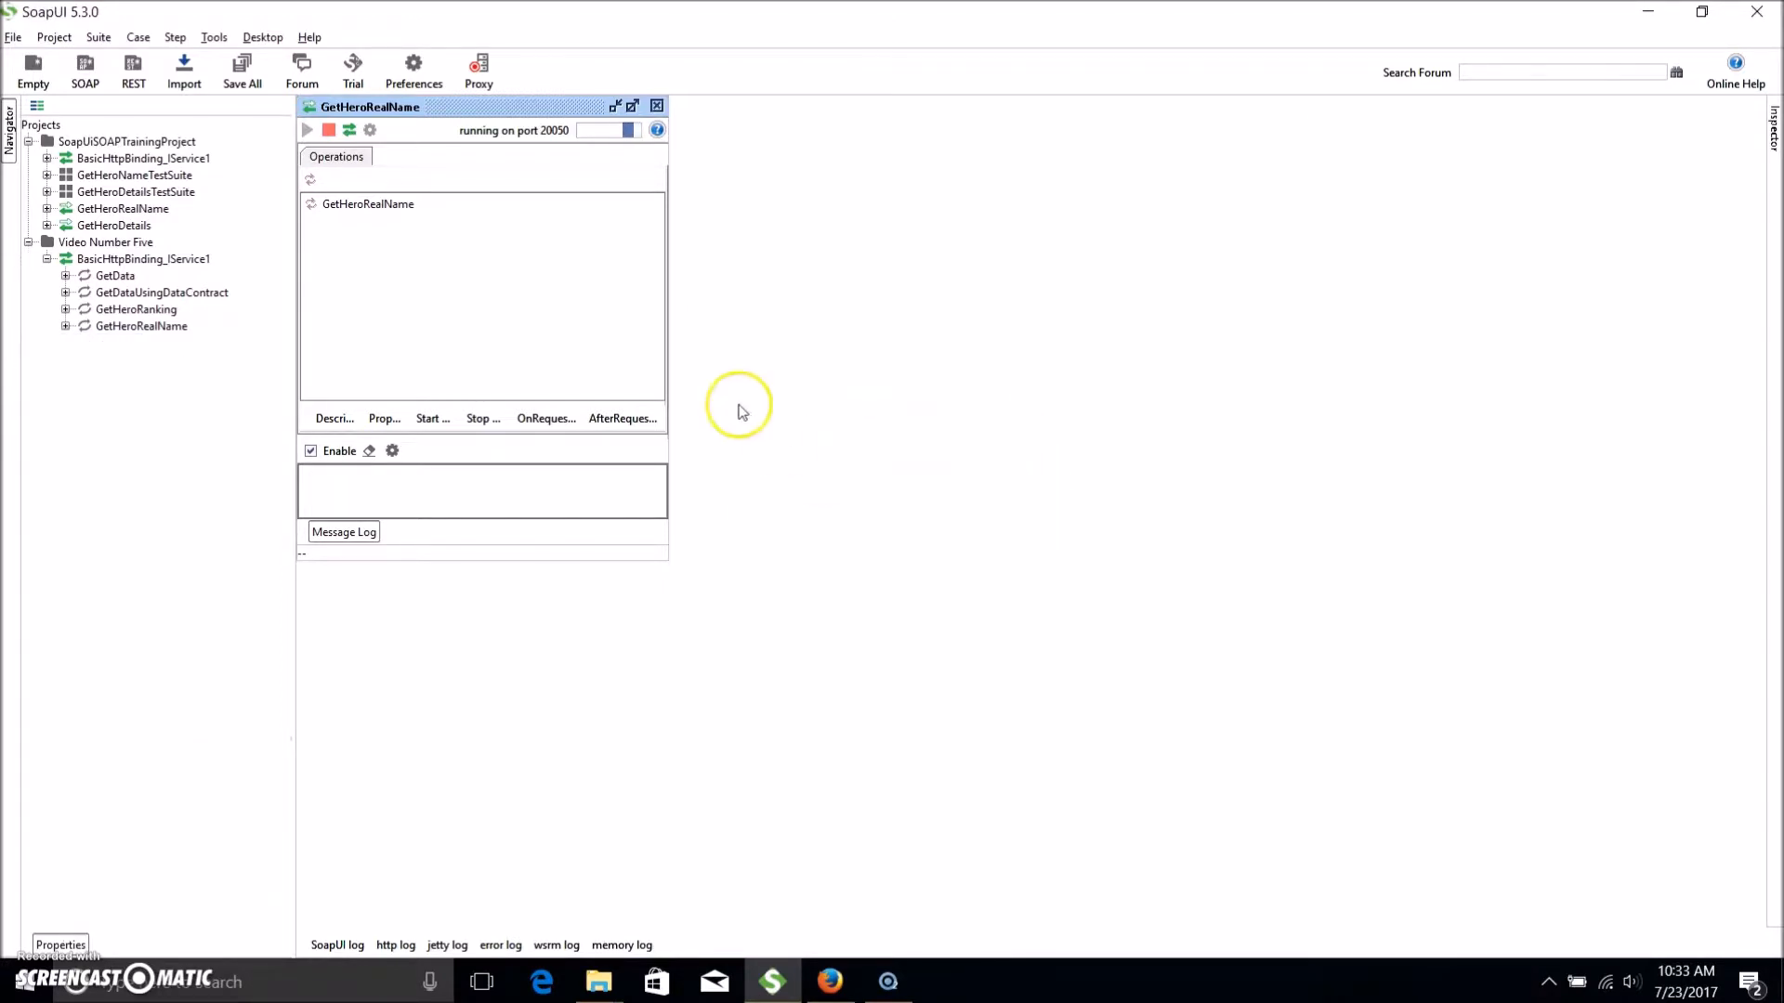
pyautogui.click(116, 243)
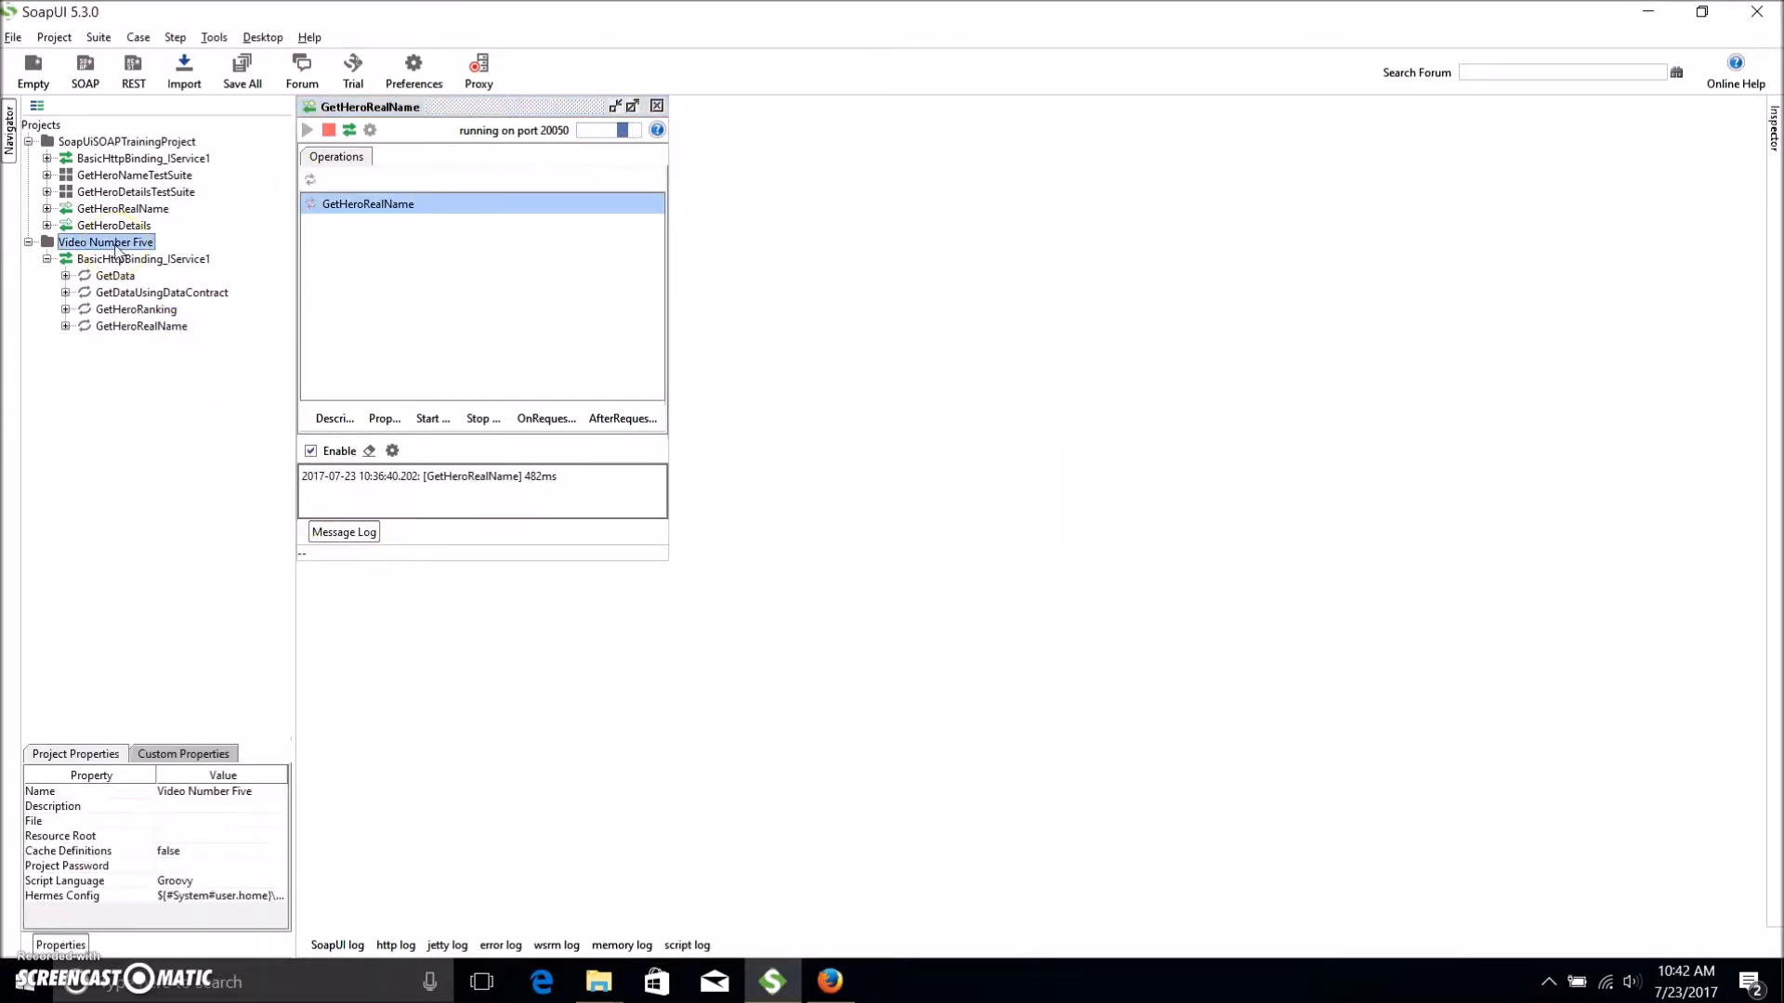
# Open Request 1 under GetHeroRealName and change its endpoint port from 57636 to 20050.
pyautogui.click(65, 326)
pyautogui.click(136, 343)
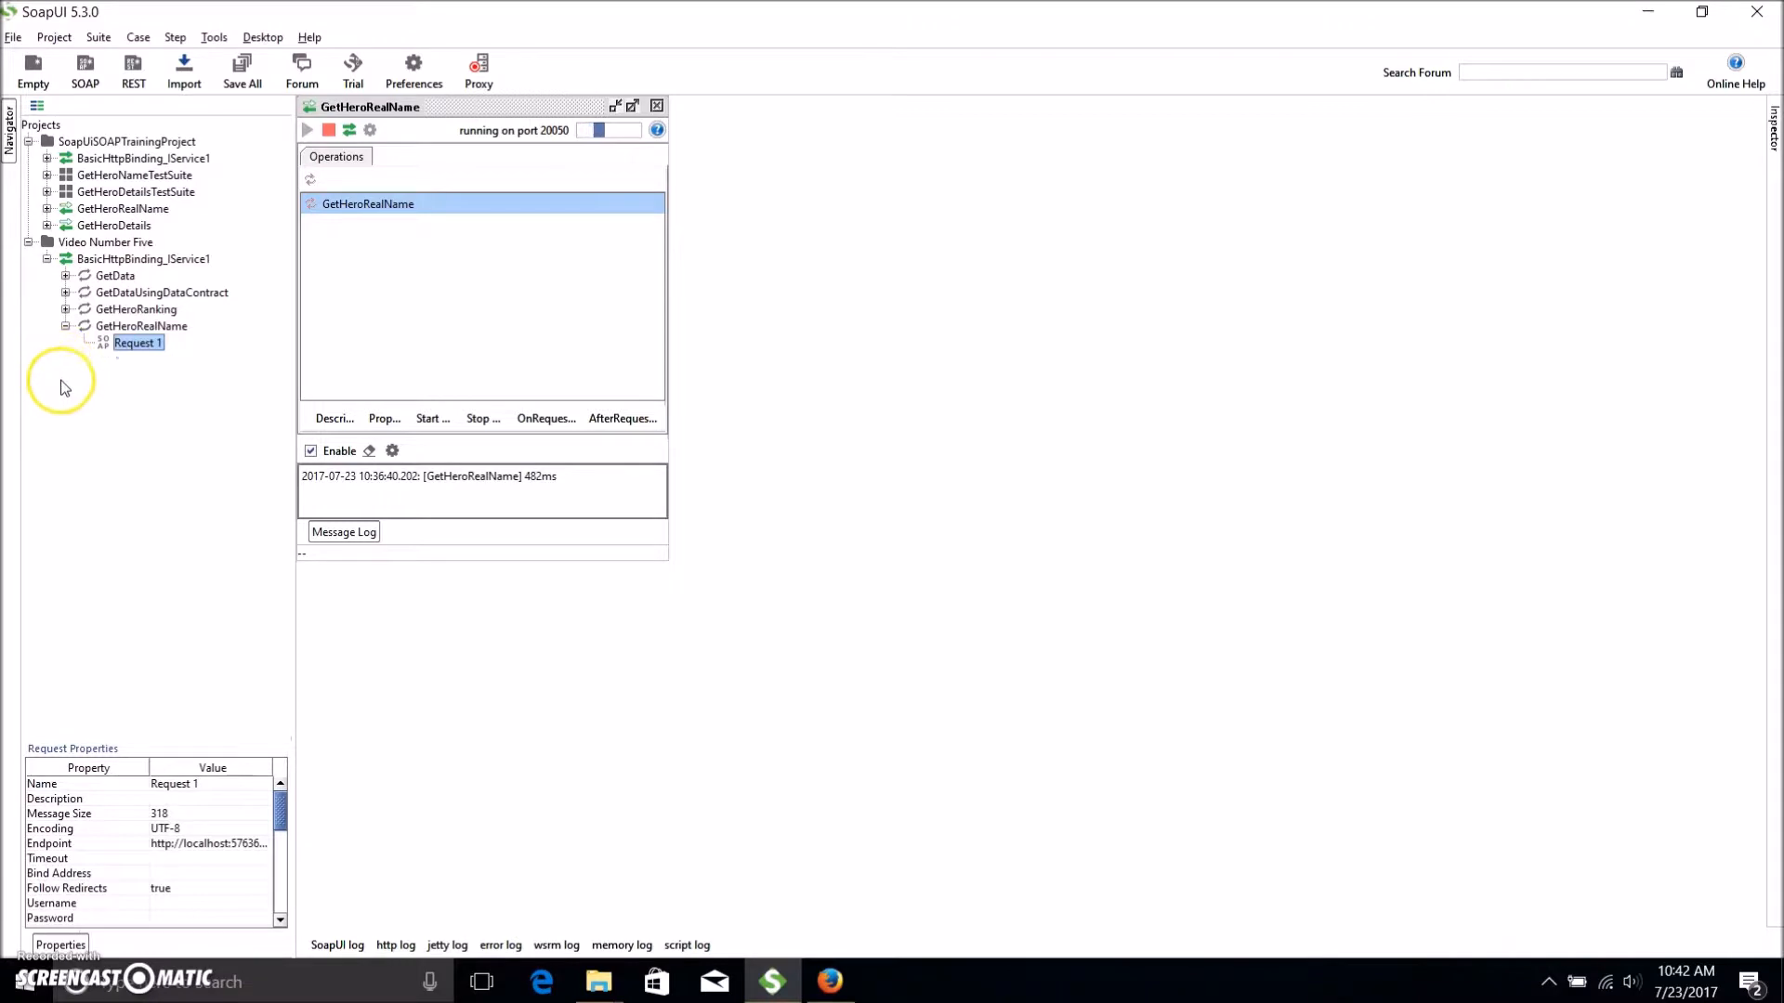
pyautogui.doubleClick(145, 344)
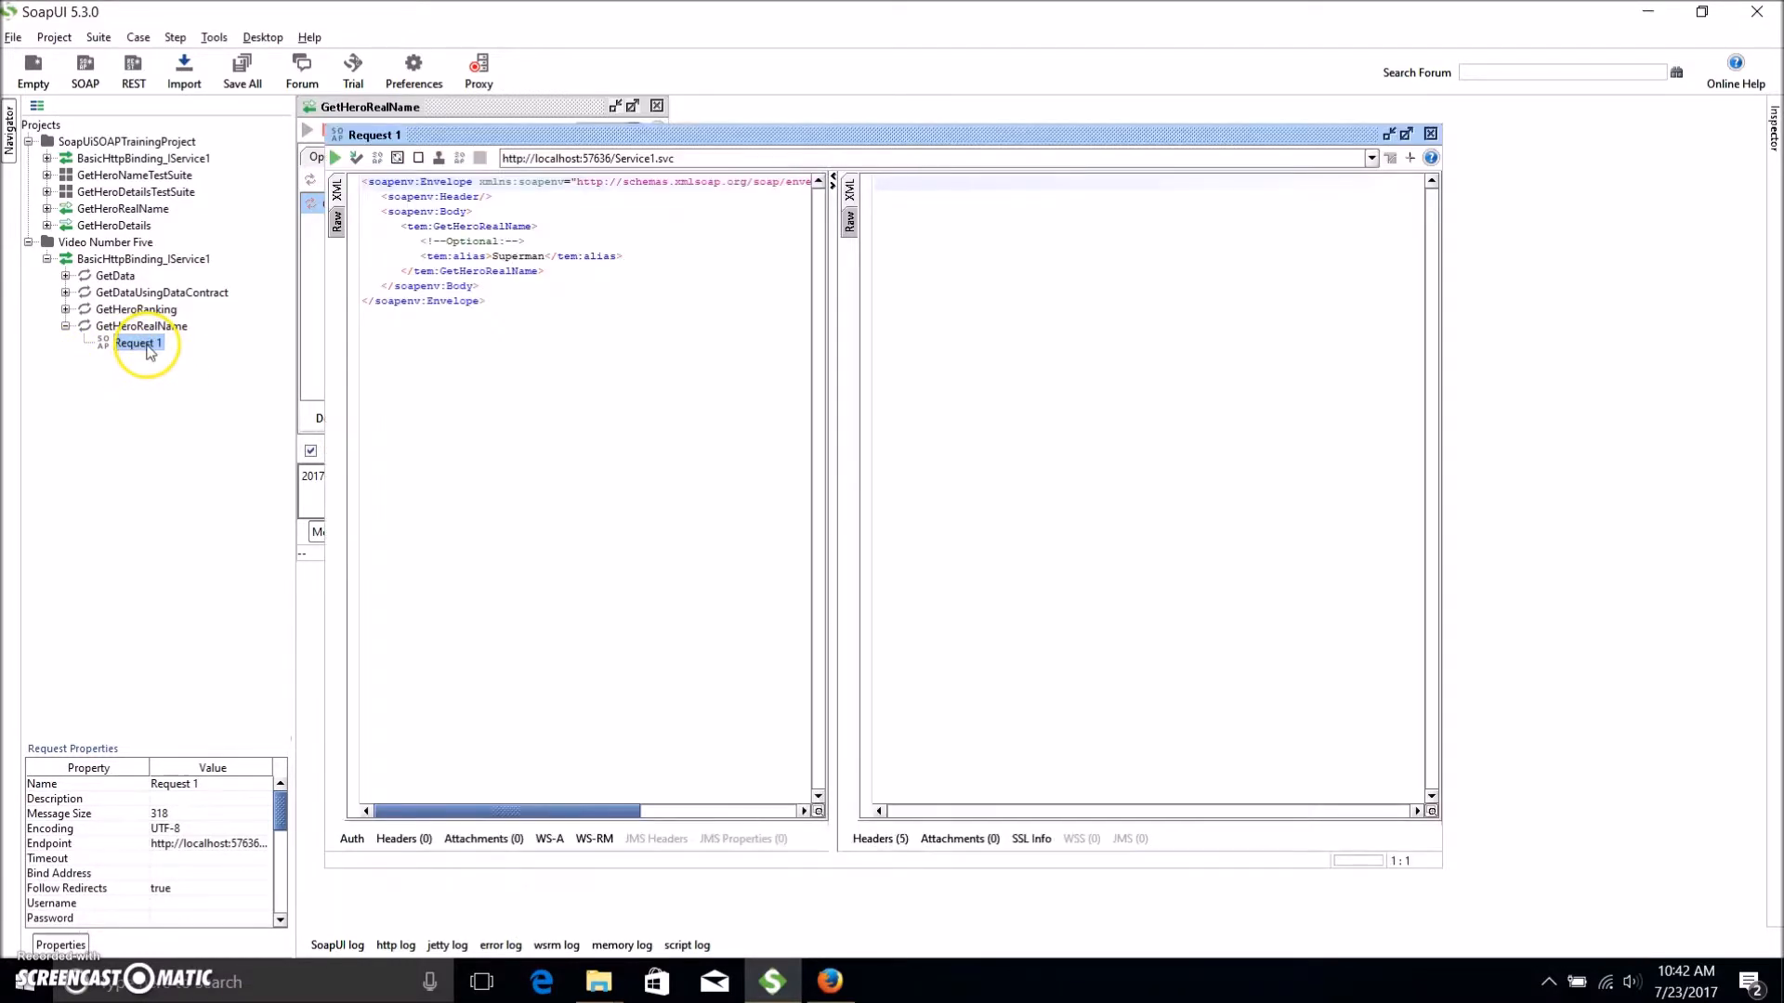
pyautogui.moveTo(768, 139); pyautogui.dragTo(1115, 183)
pyautogui.doubleClick(942, 208)
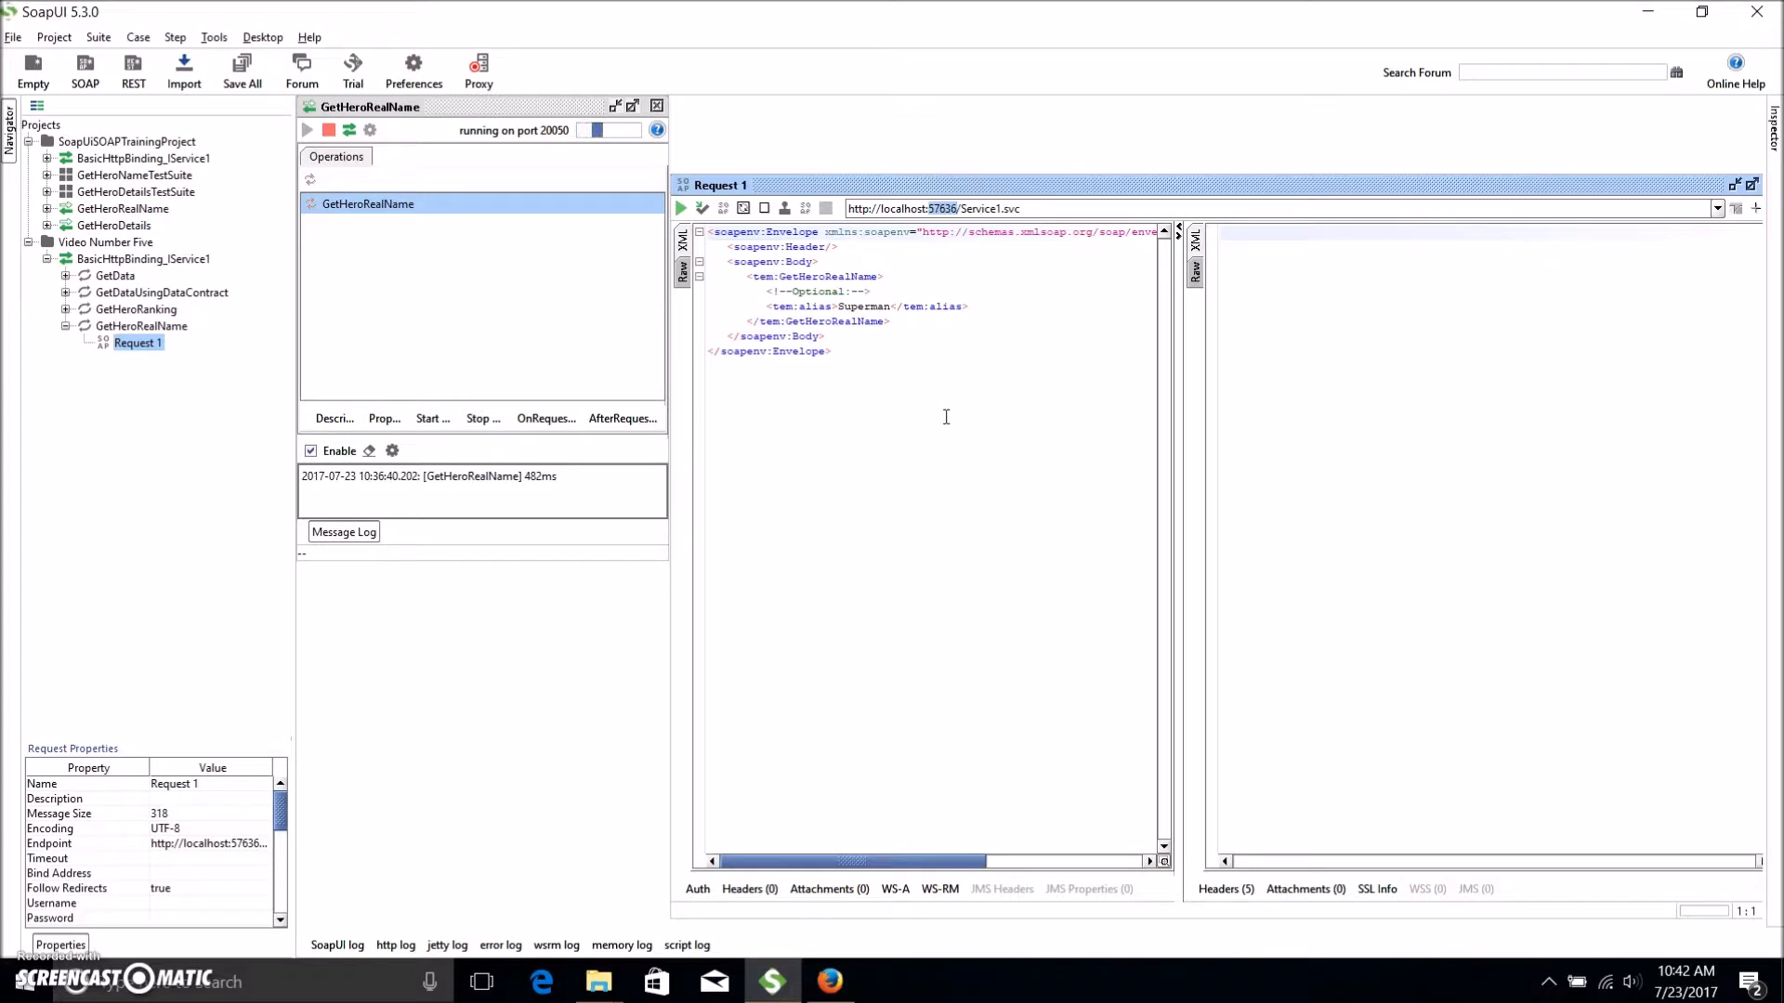
pyautogui.write('20050')
# Run Request 1 against the mock service, getting the Clark Kent response, and close its editor.
pyautogui.click(680, 208)
pyautogui.click(1067, 295)
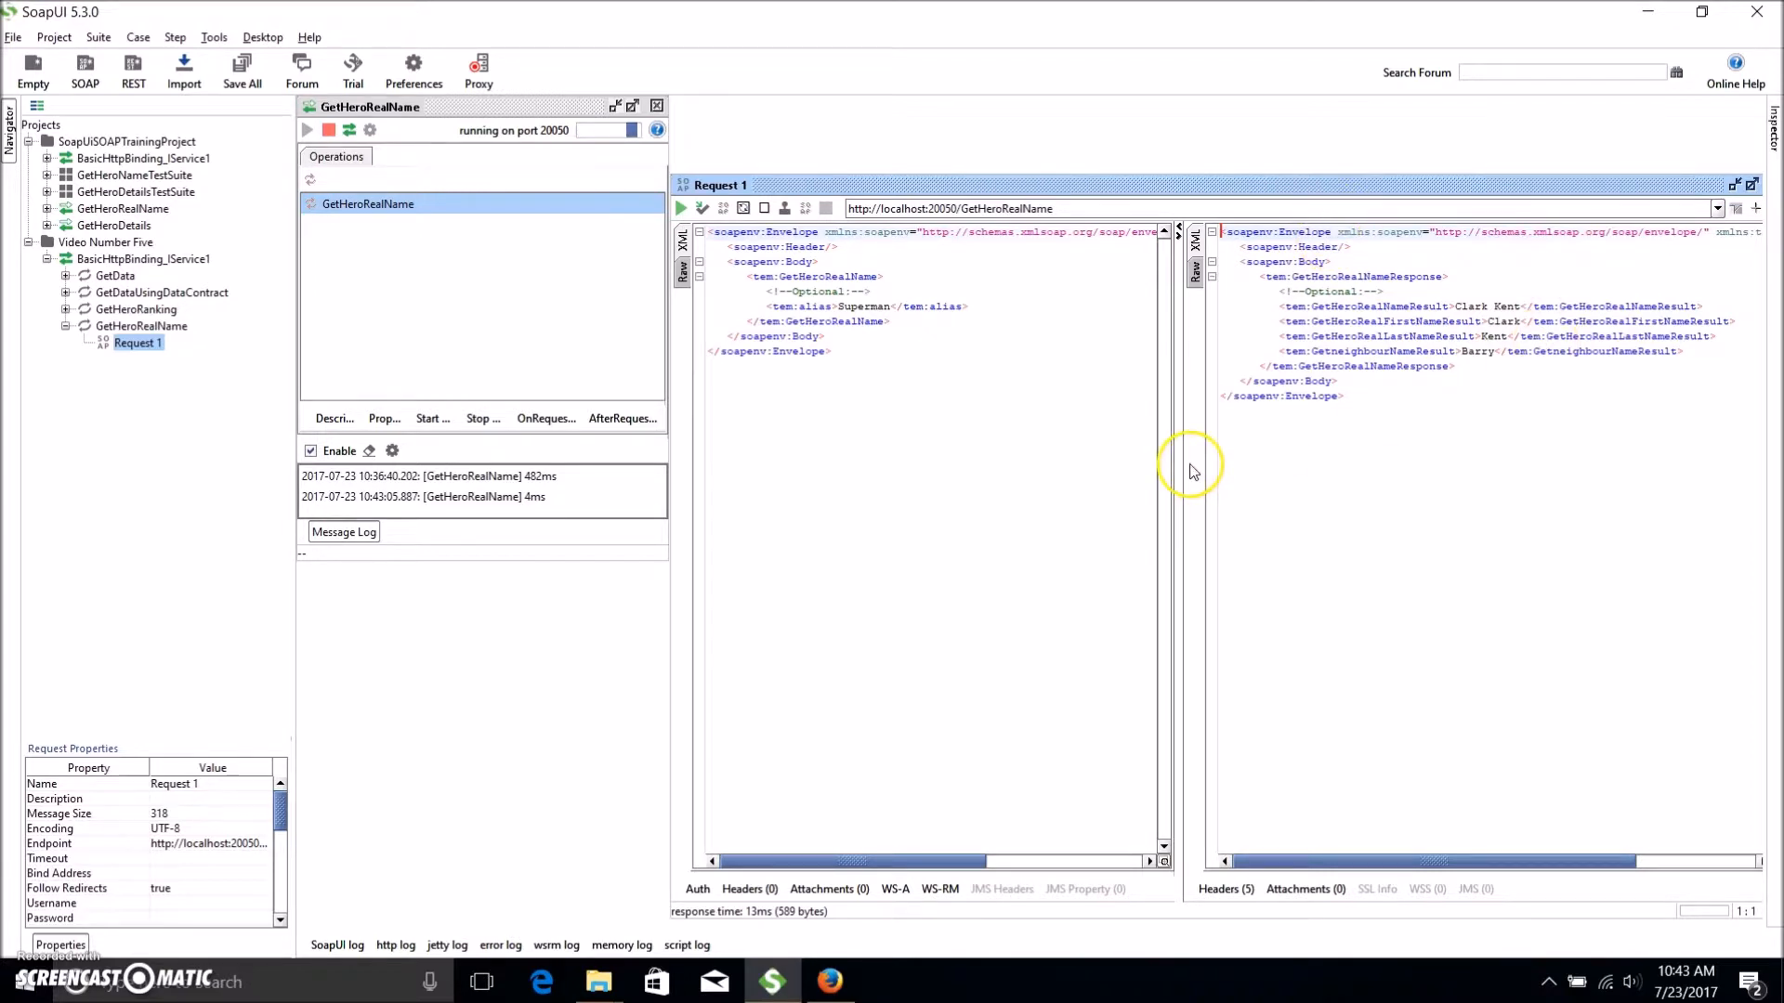
pyautogui.moveTo(1665, 185); pyautogui.dragTo(1497, 162)
pyautogui.click(1609, 162)
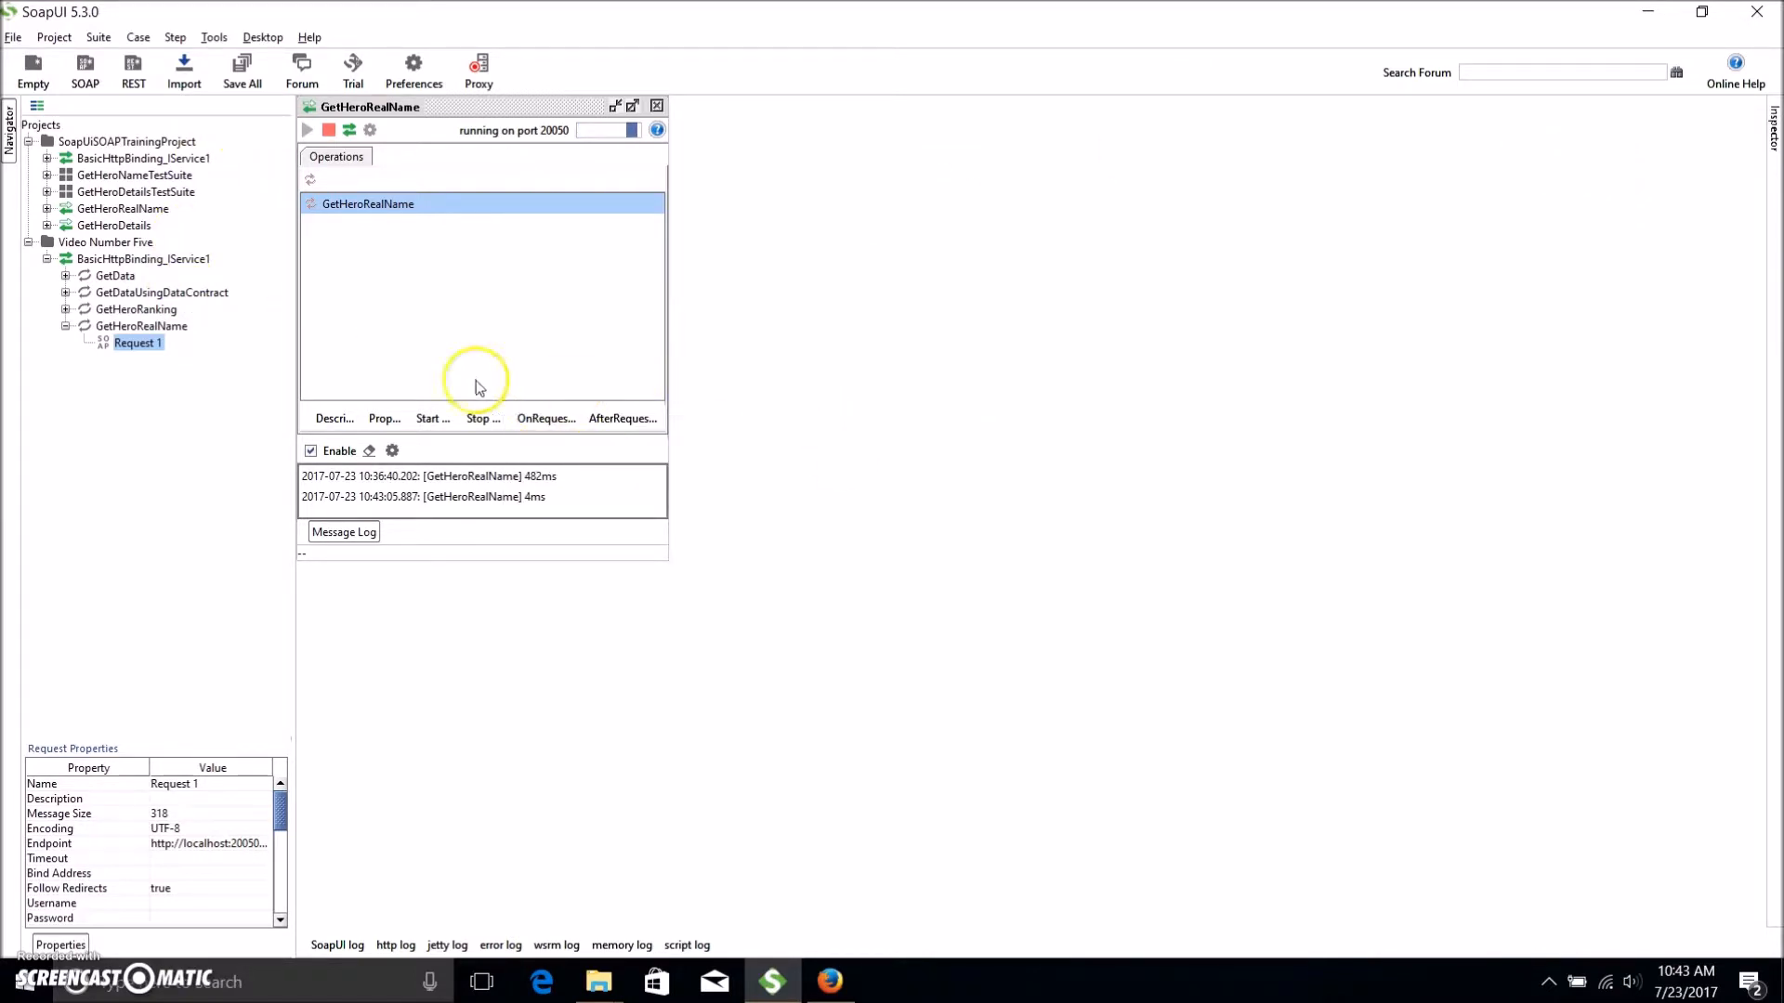
# Add Request 1 as a step of 'Example 1 Test Case' in a new 'Example One Test Suite'.
pyautogui.rightClick(133, 345)
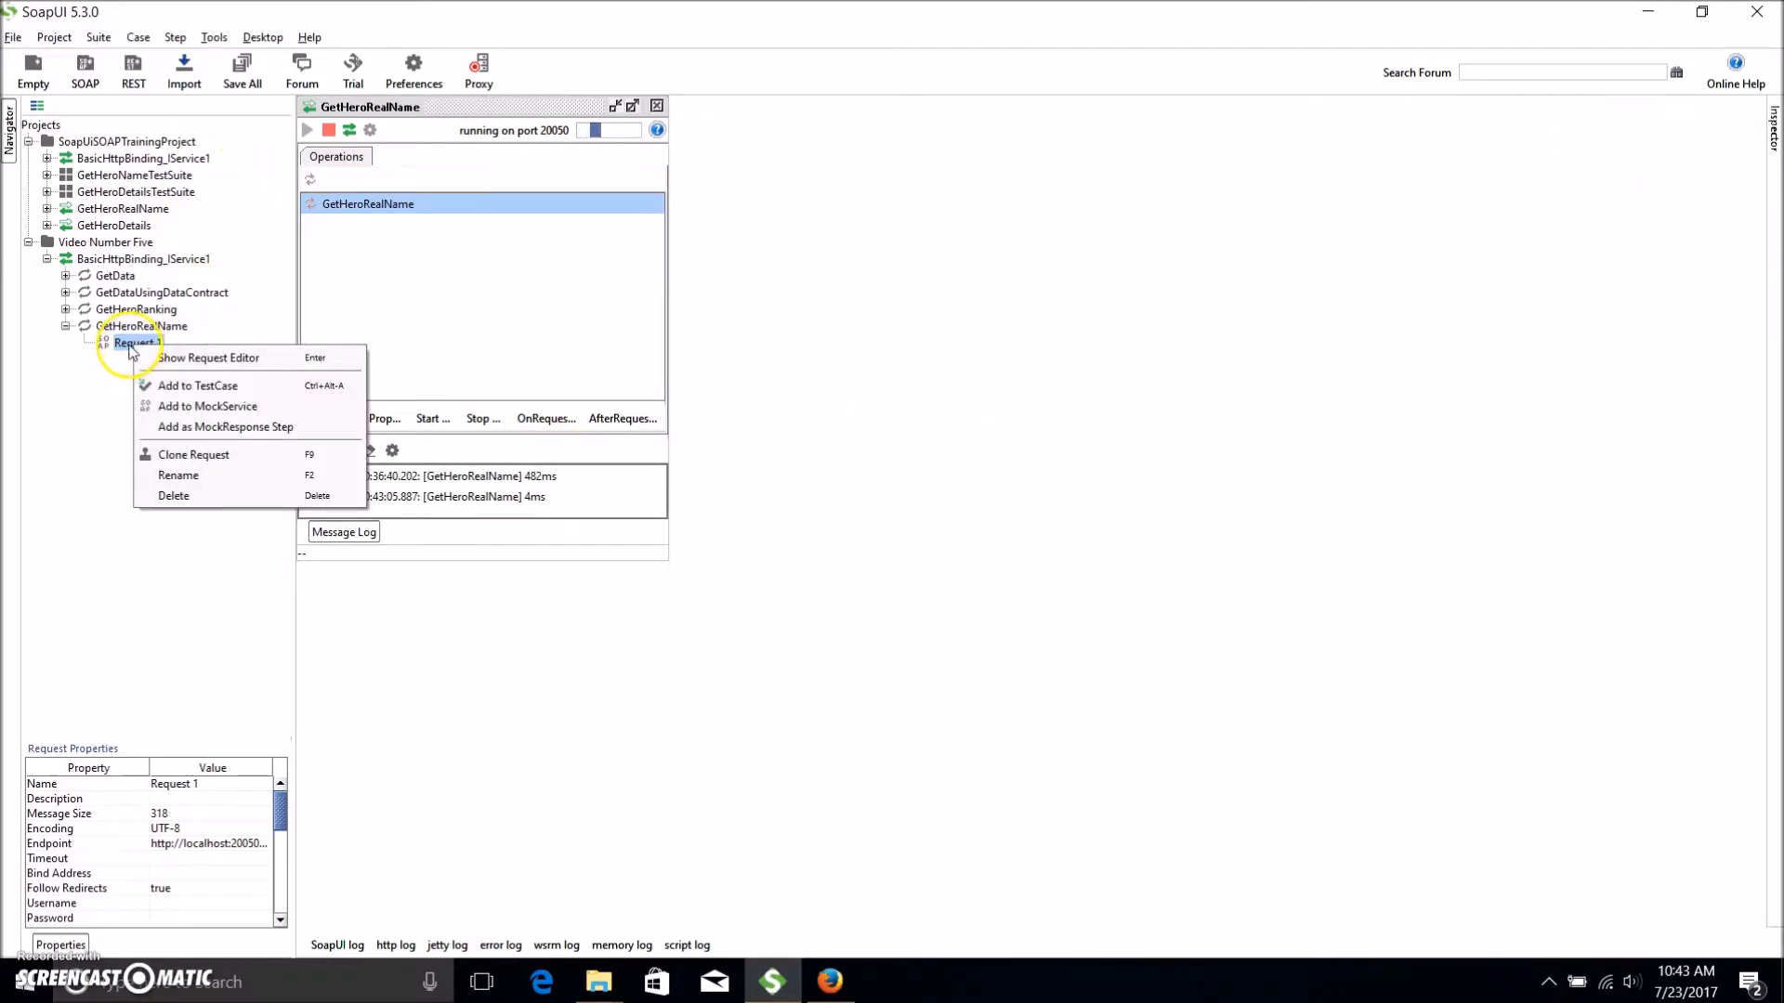
pyautogui.click(272, 386)
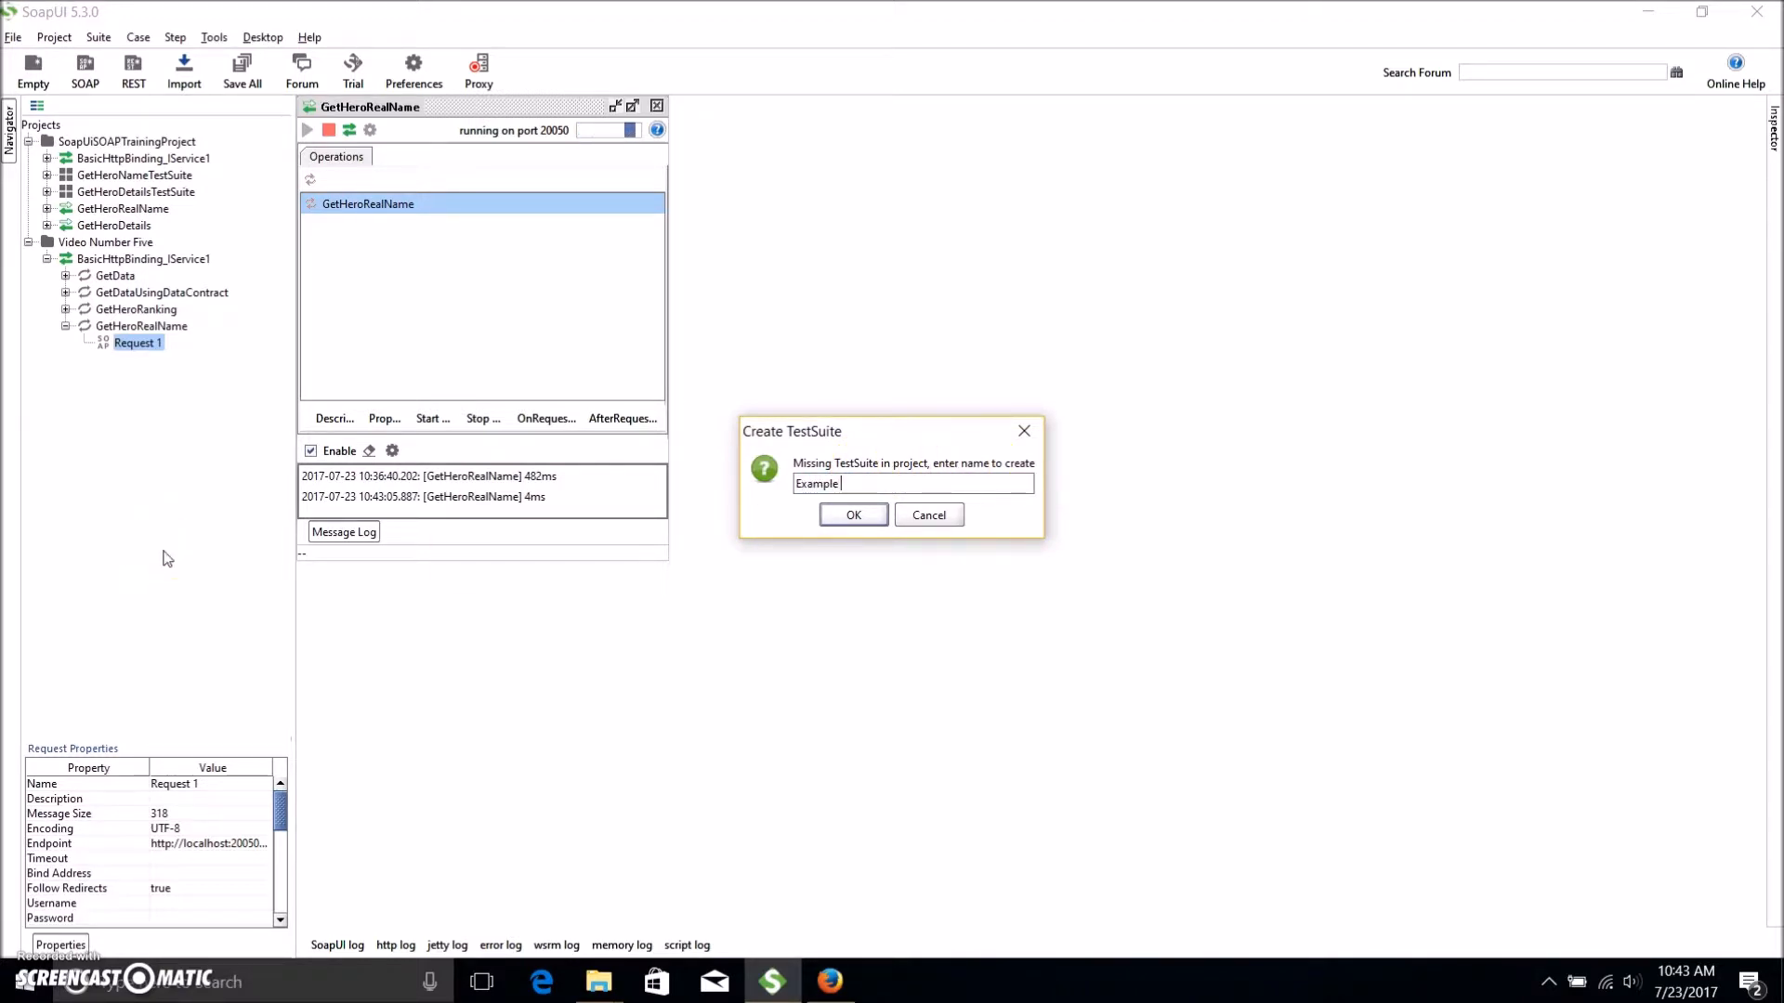
pyautogui.press('Return')
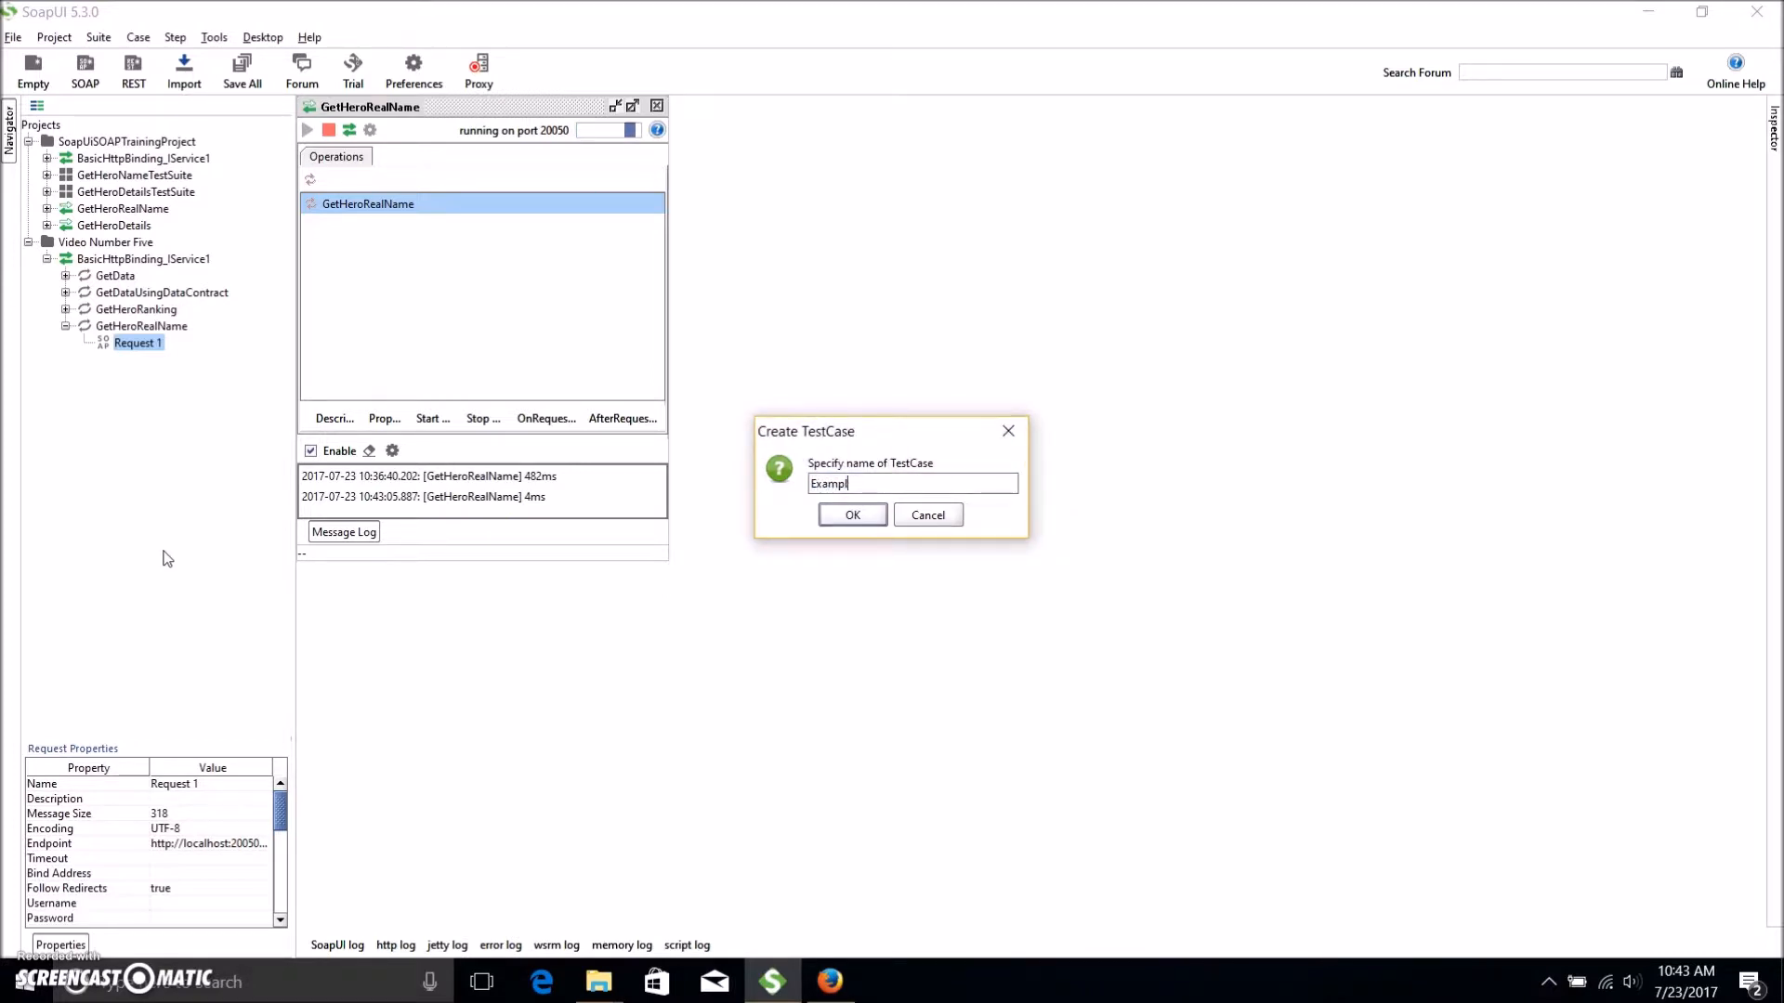
pyautogui.write('Example 1 Test Case')
pyautogui.press('Return')
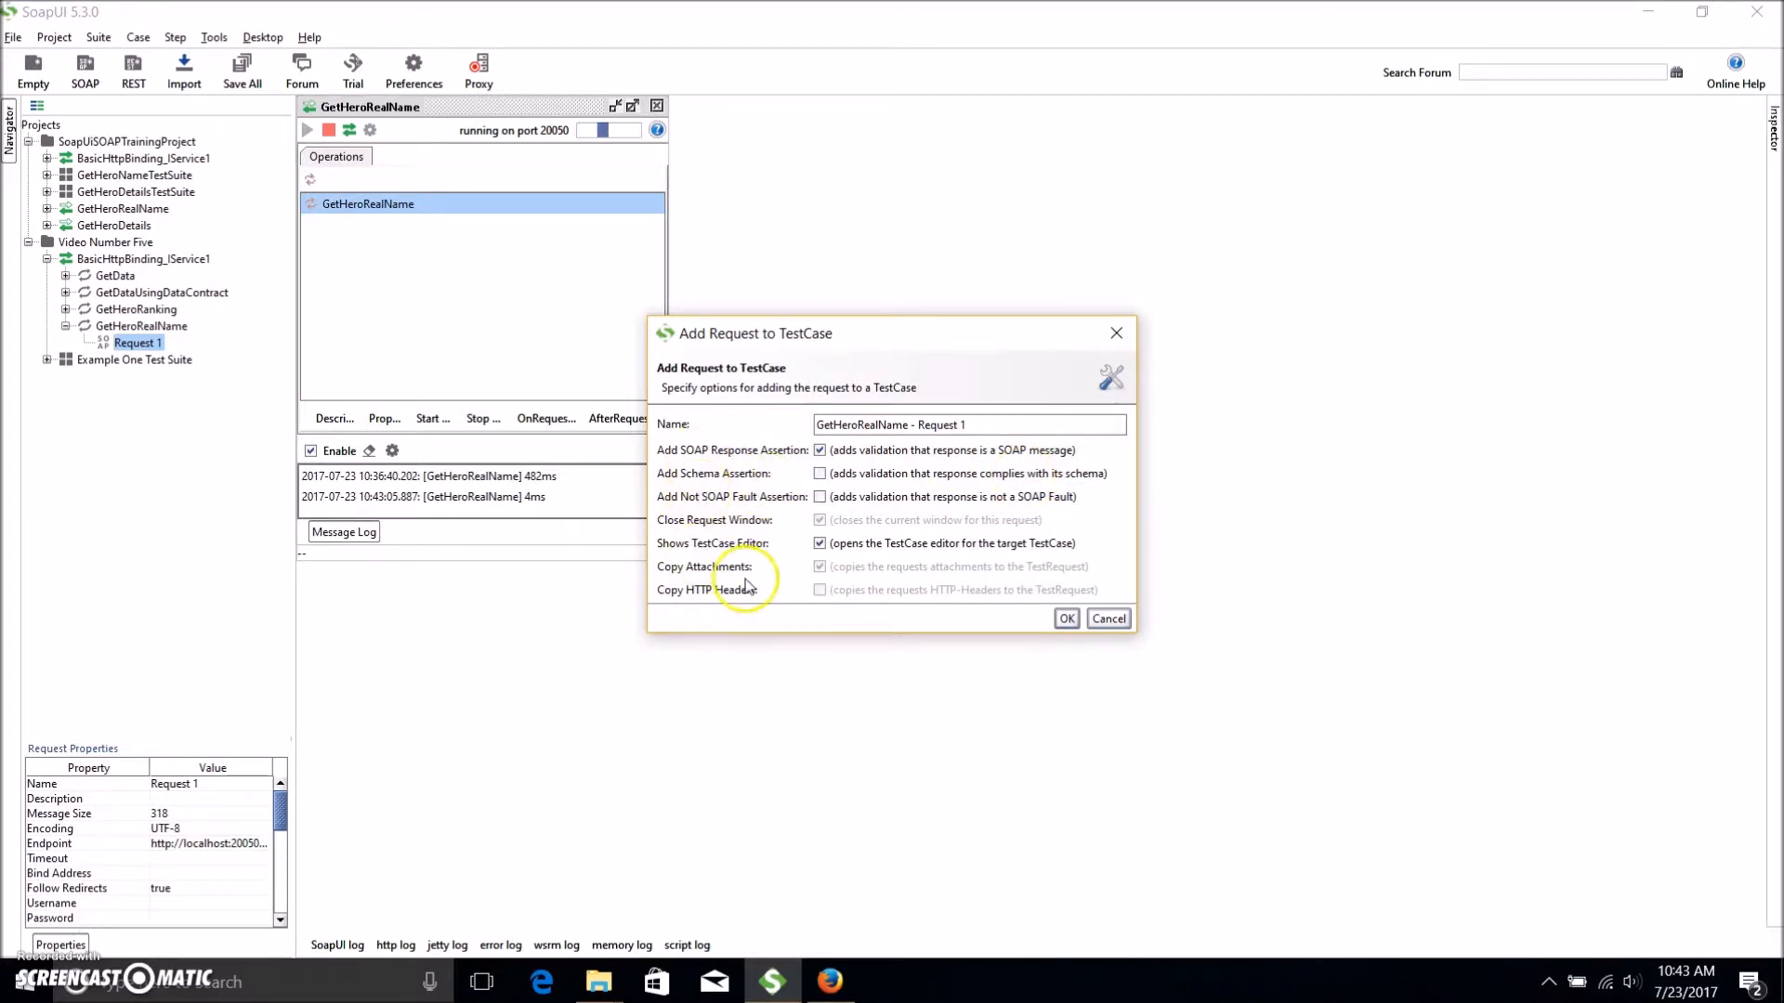
pyautogui.click(1067, 620)
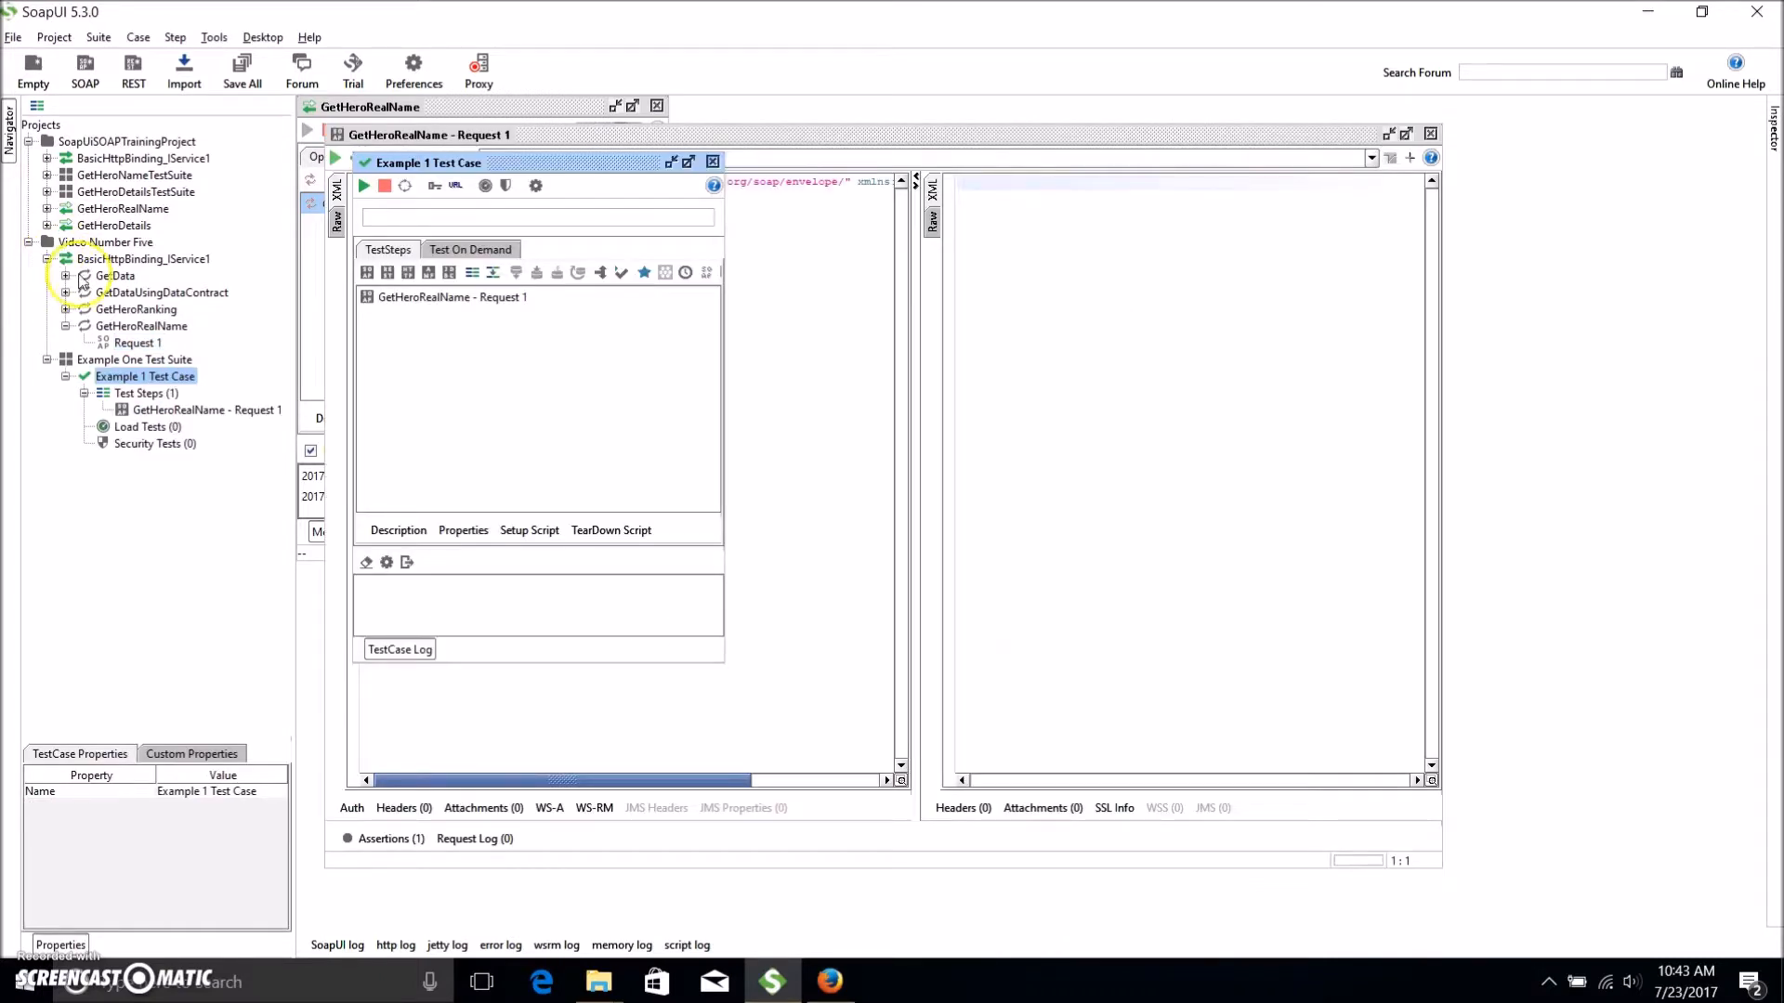
# Open the GetHeroRealName - Request 1 step of Example 1 Test Case in its editor.
pyautogui.click(97, 360)
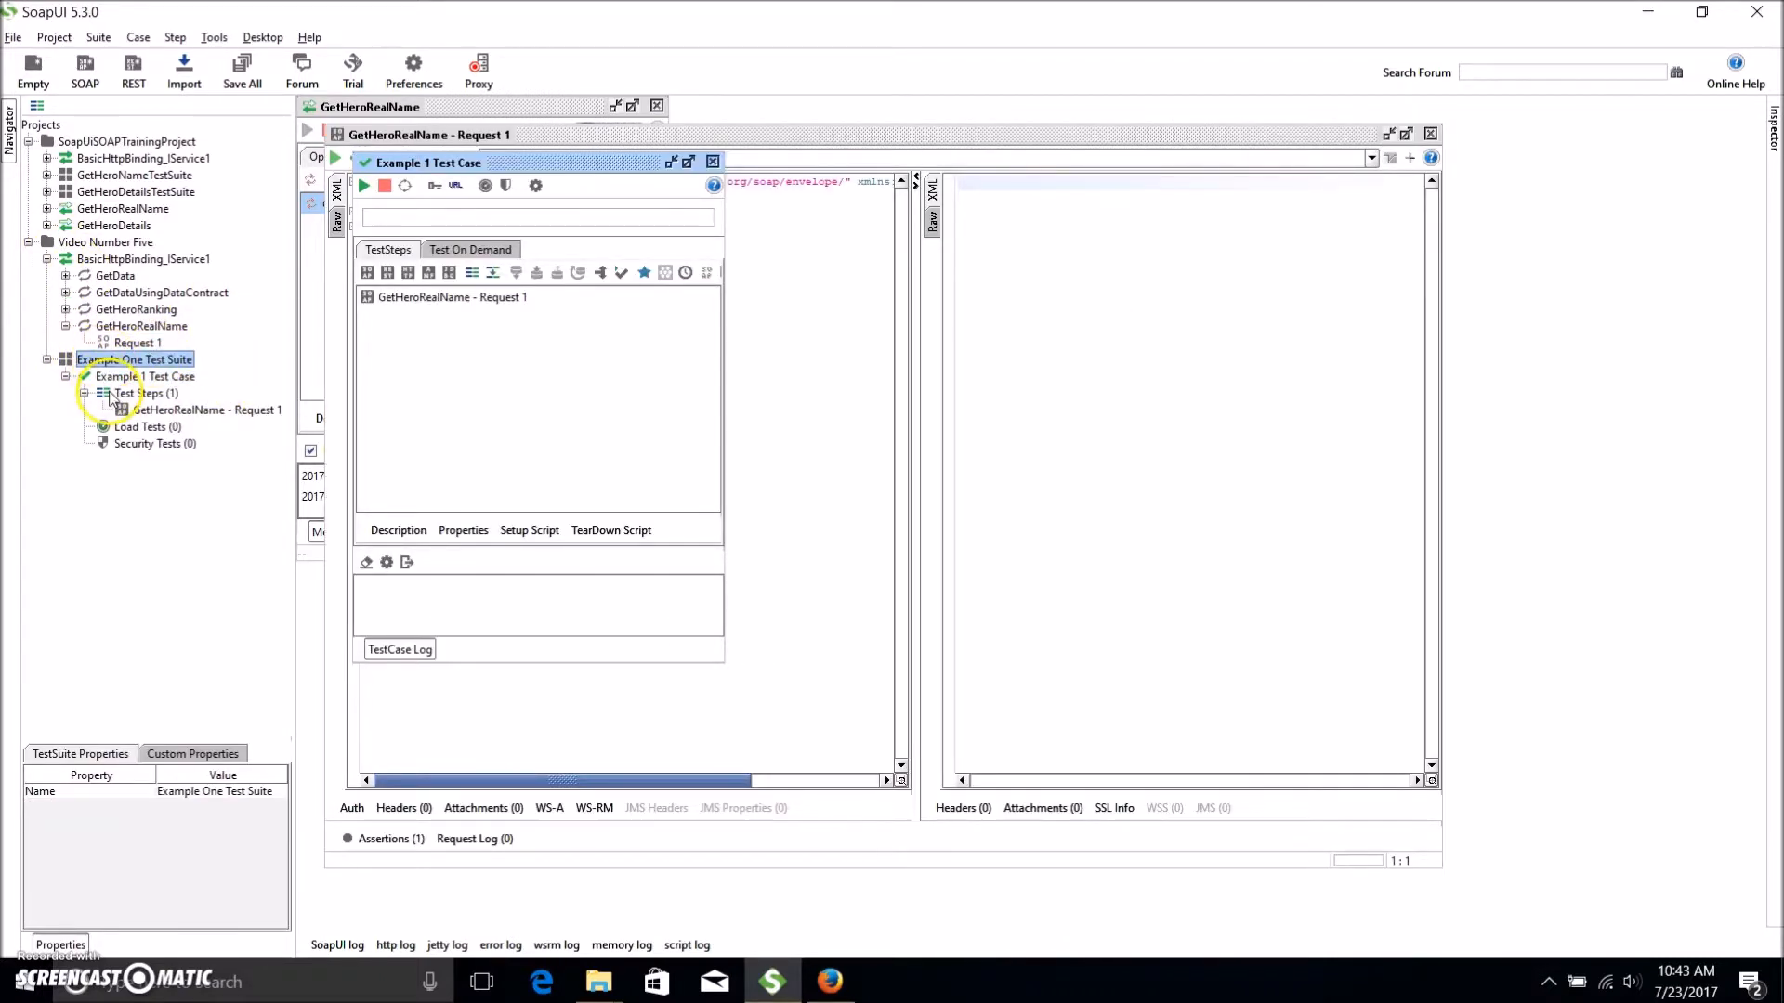
pyautogui.click(131, 377)
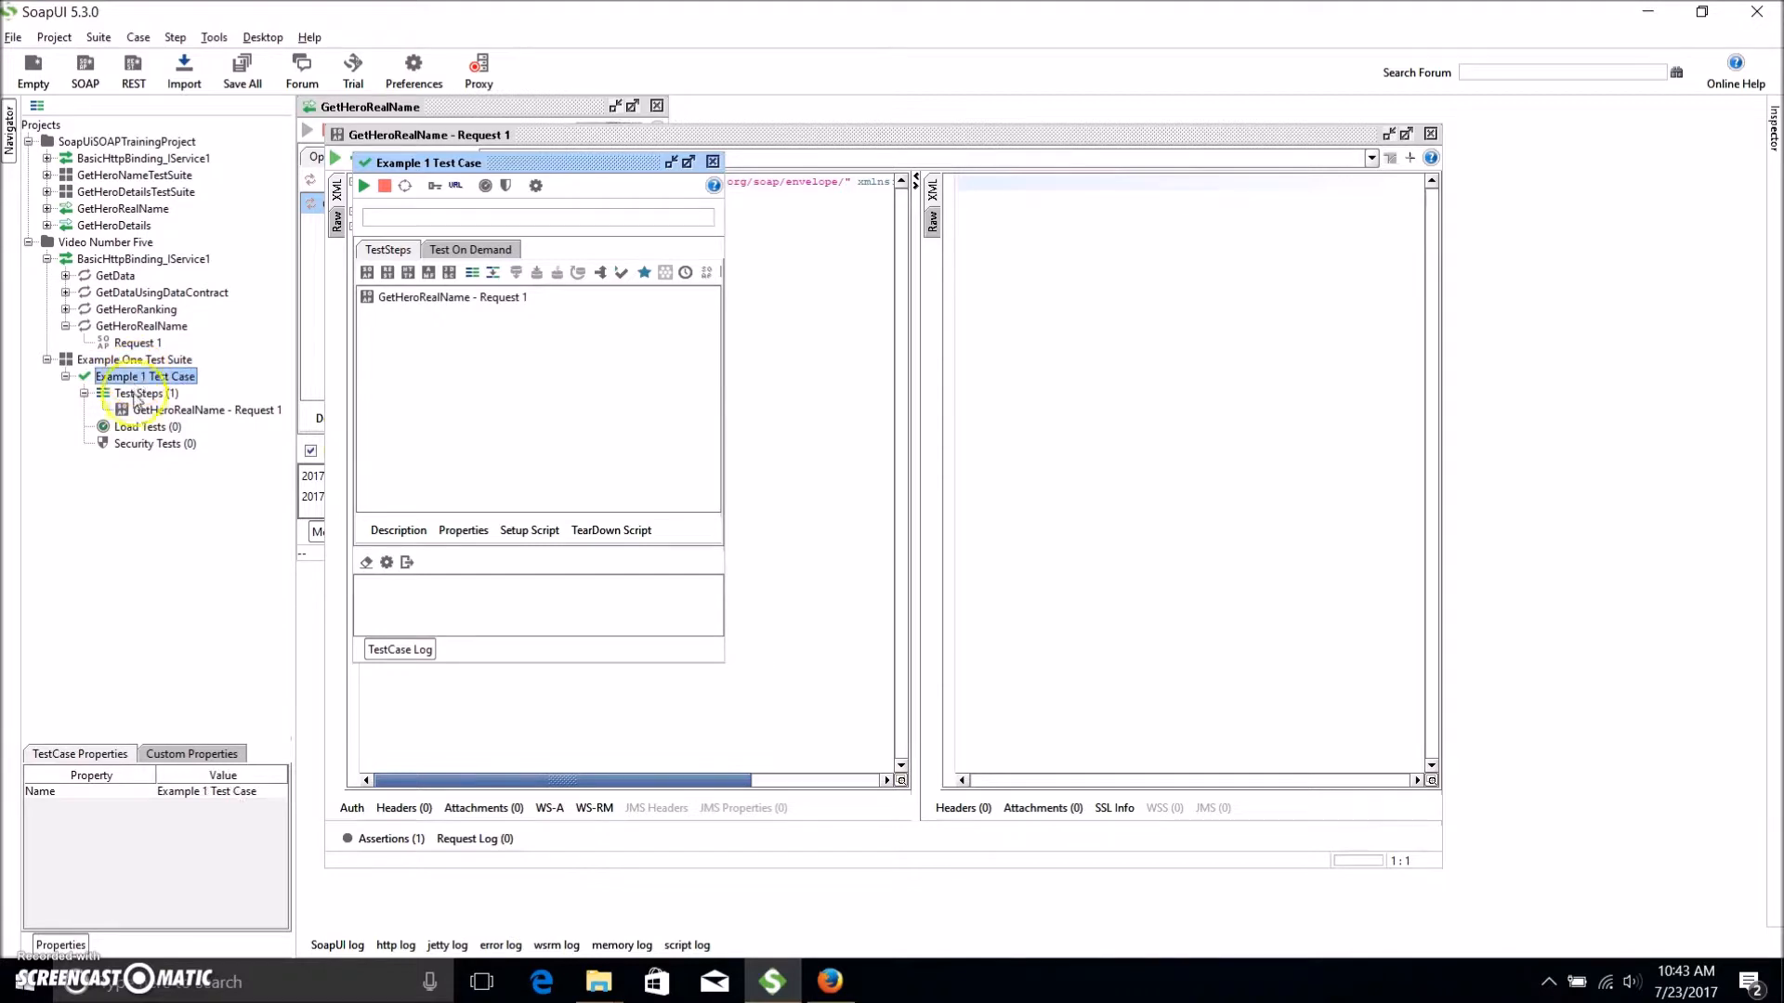
pyautogui.click(149, 410)
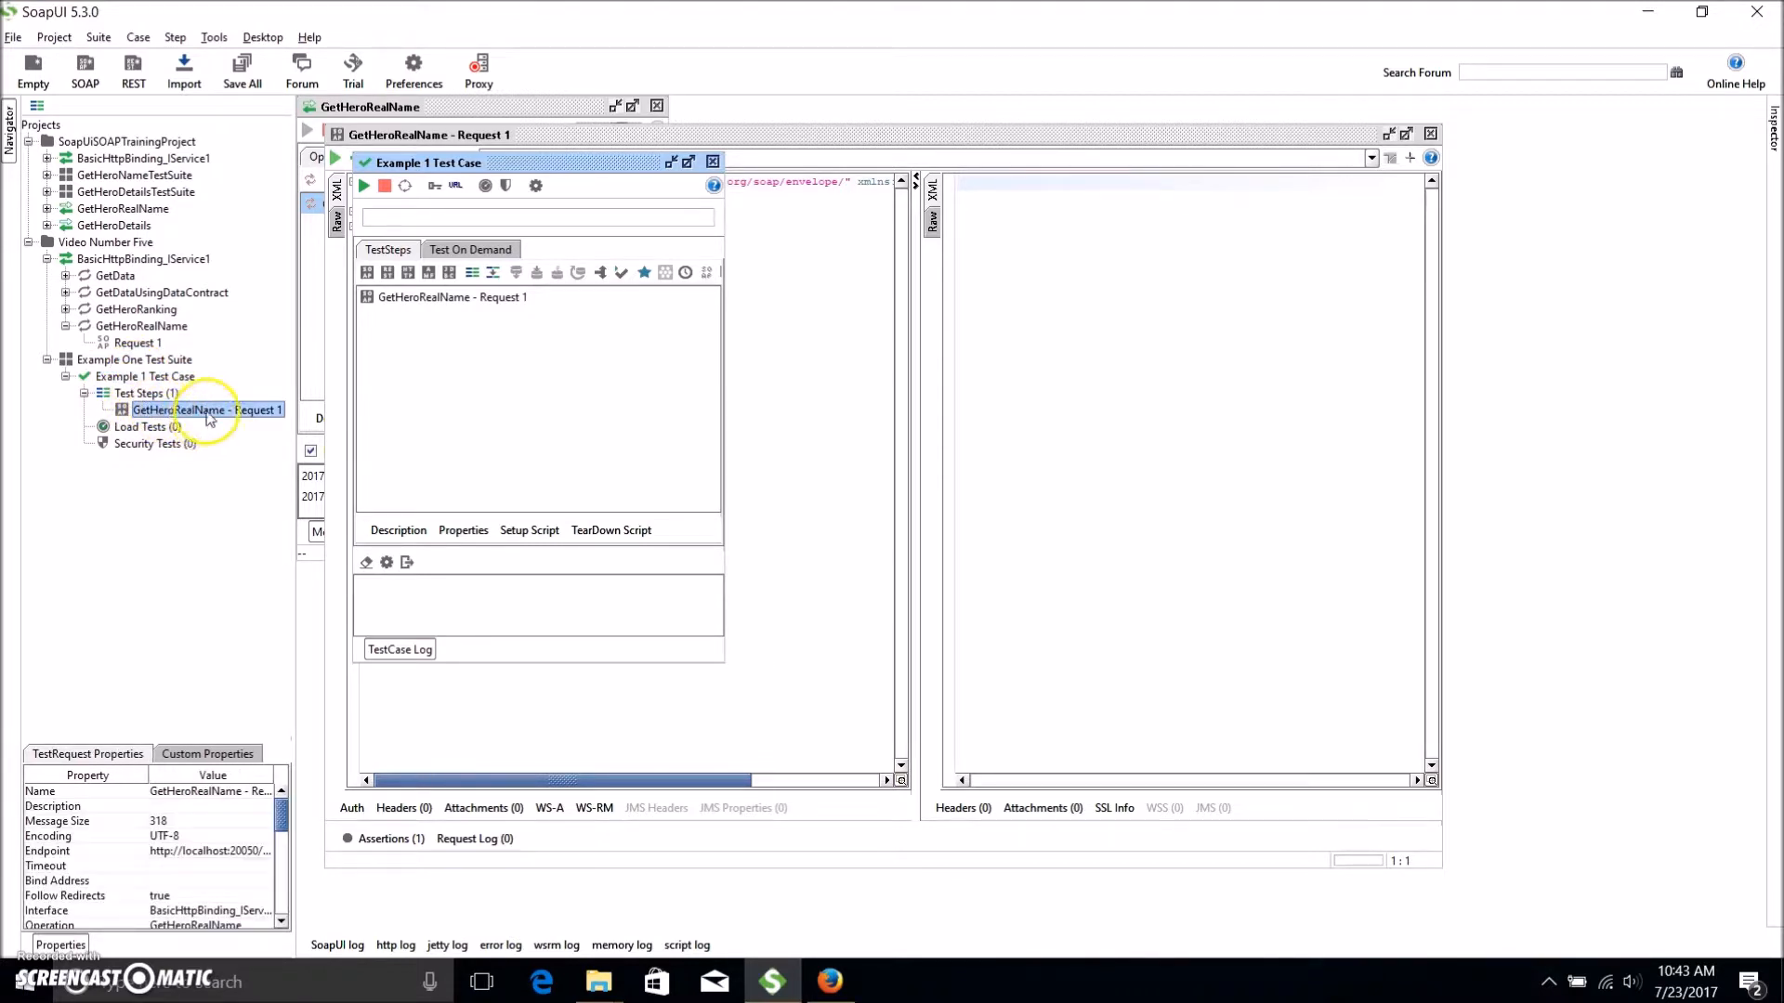
pyautogui.doubleClick(205, 415)
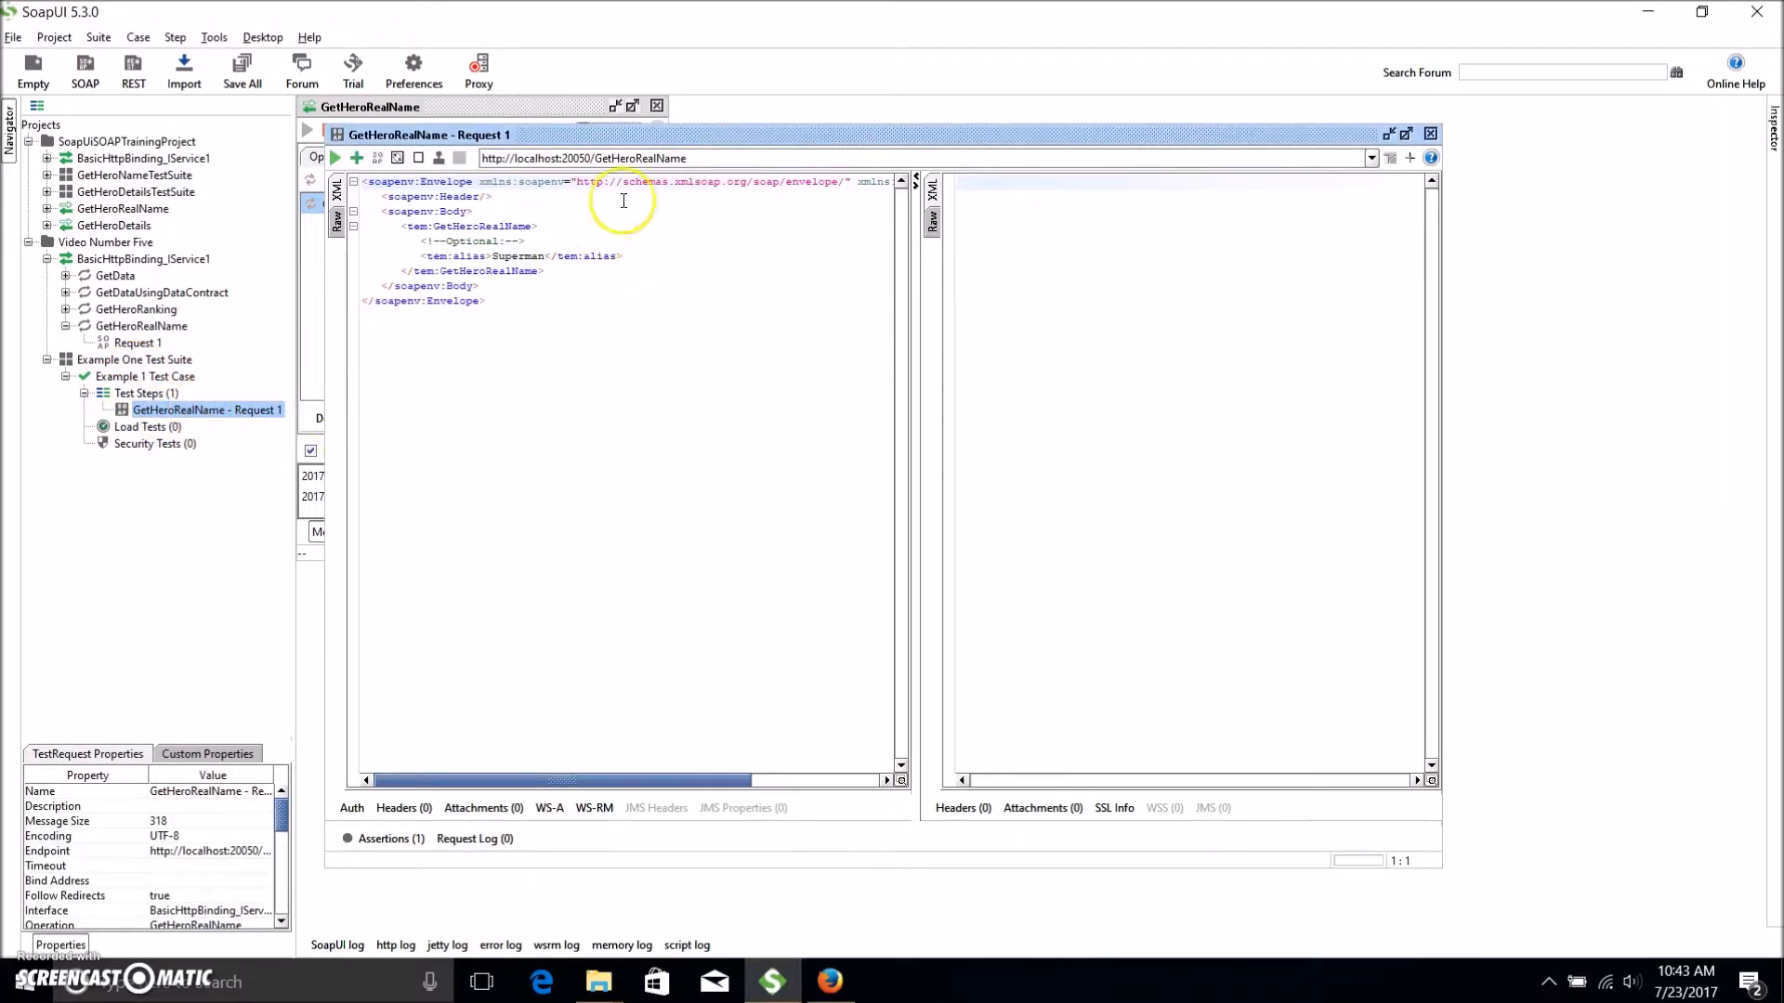
pyautogui.moveTo(613, 133); pyautogui.dragTo(948, 128)
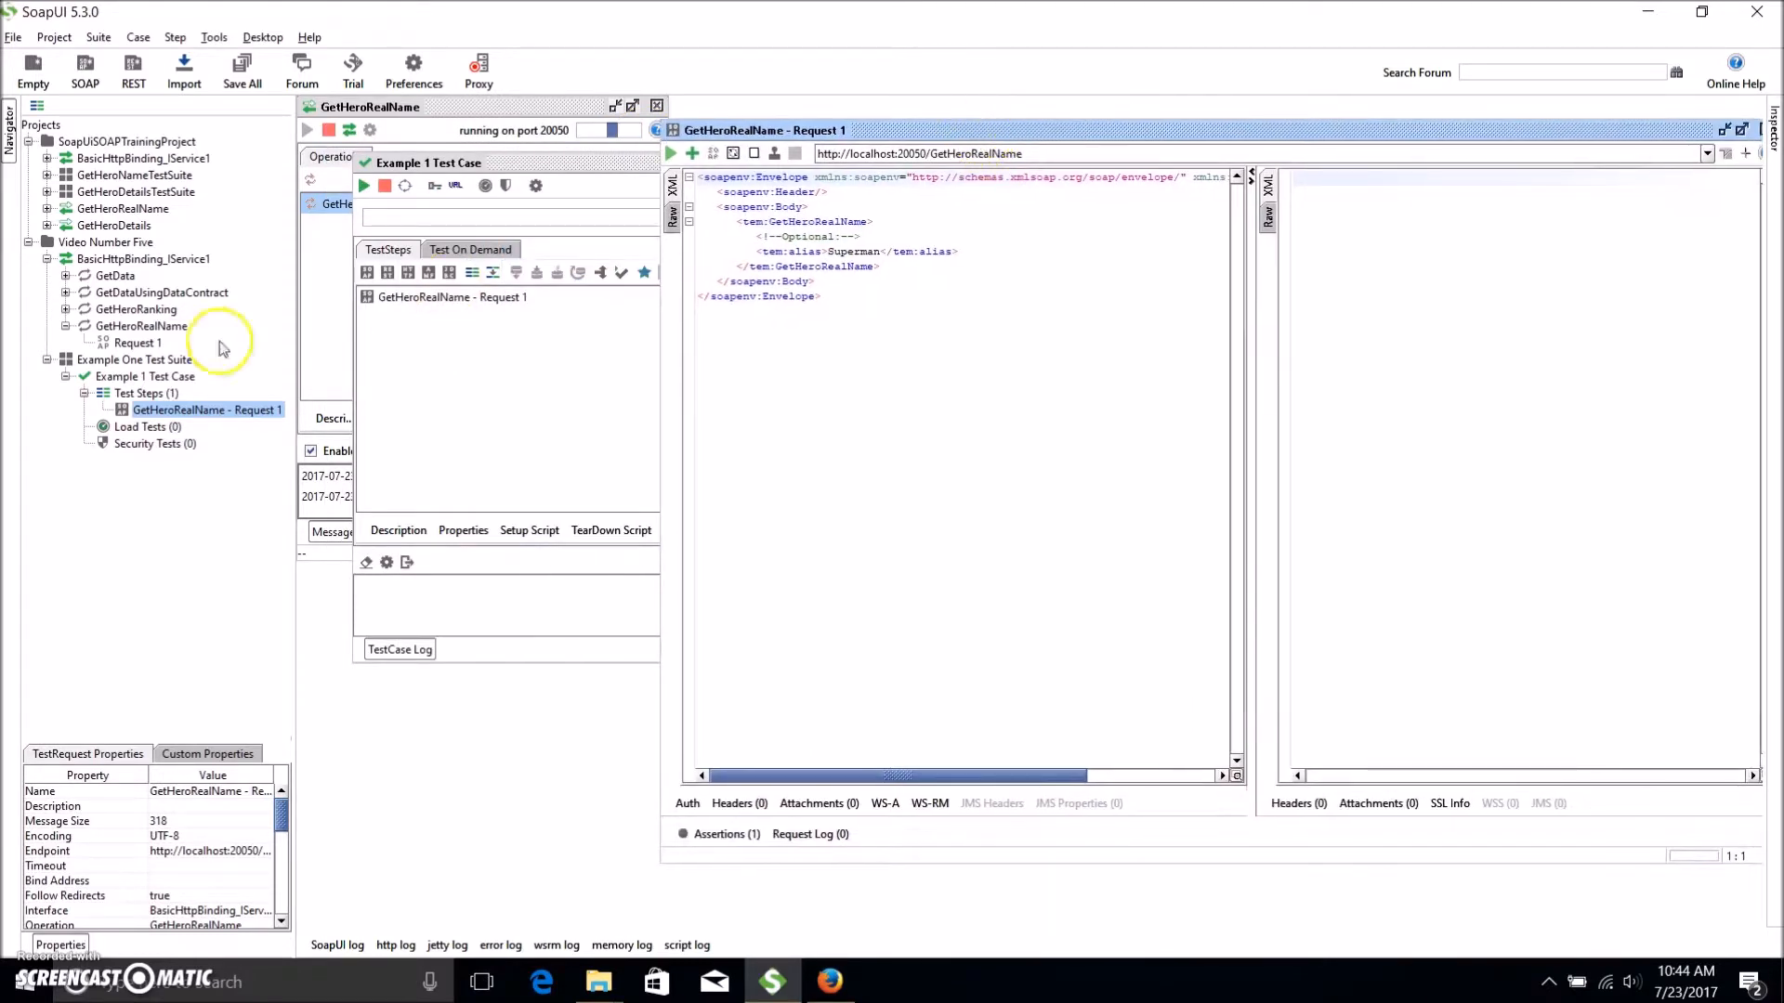
# Close the original Request 1 and test step editors and collapse Example One Test Suite.
pyautogui.doubleClick(149, 344)
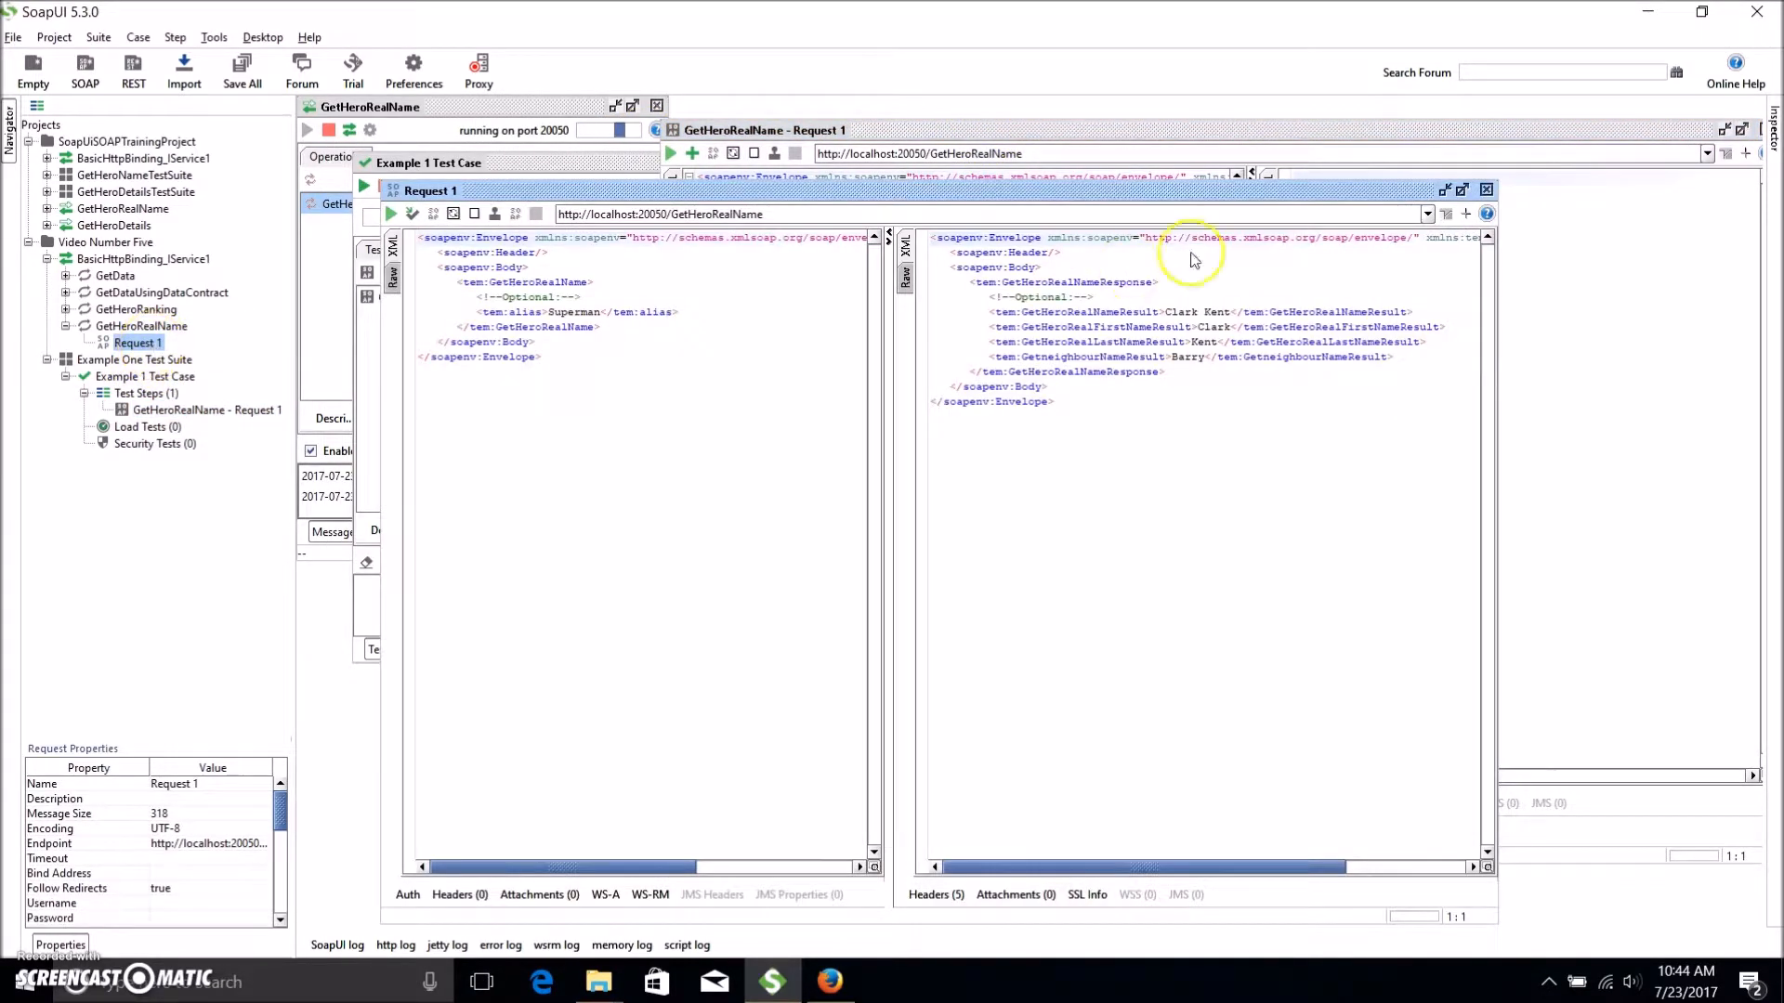
pyautogui.click(1486, 190)
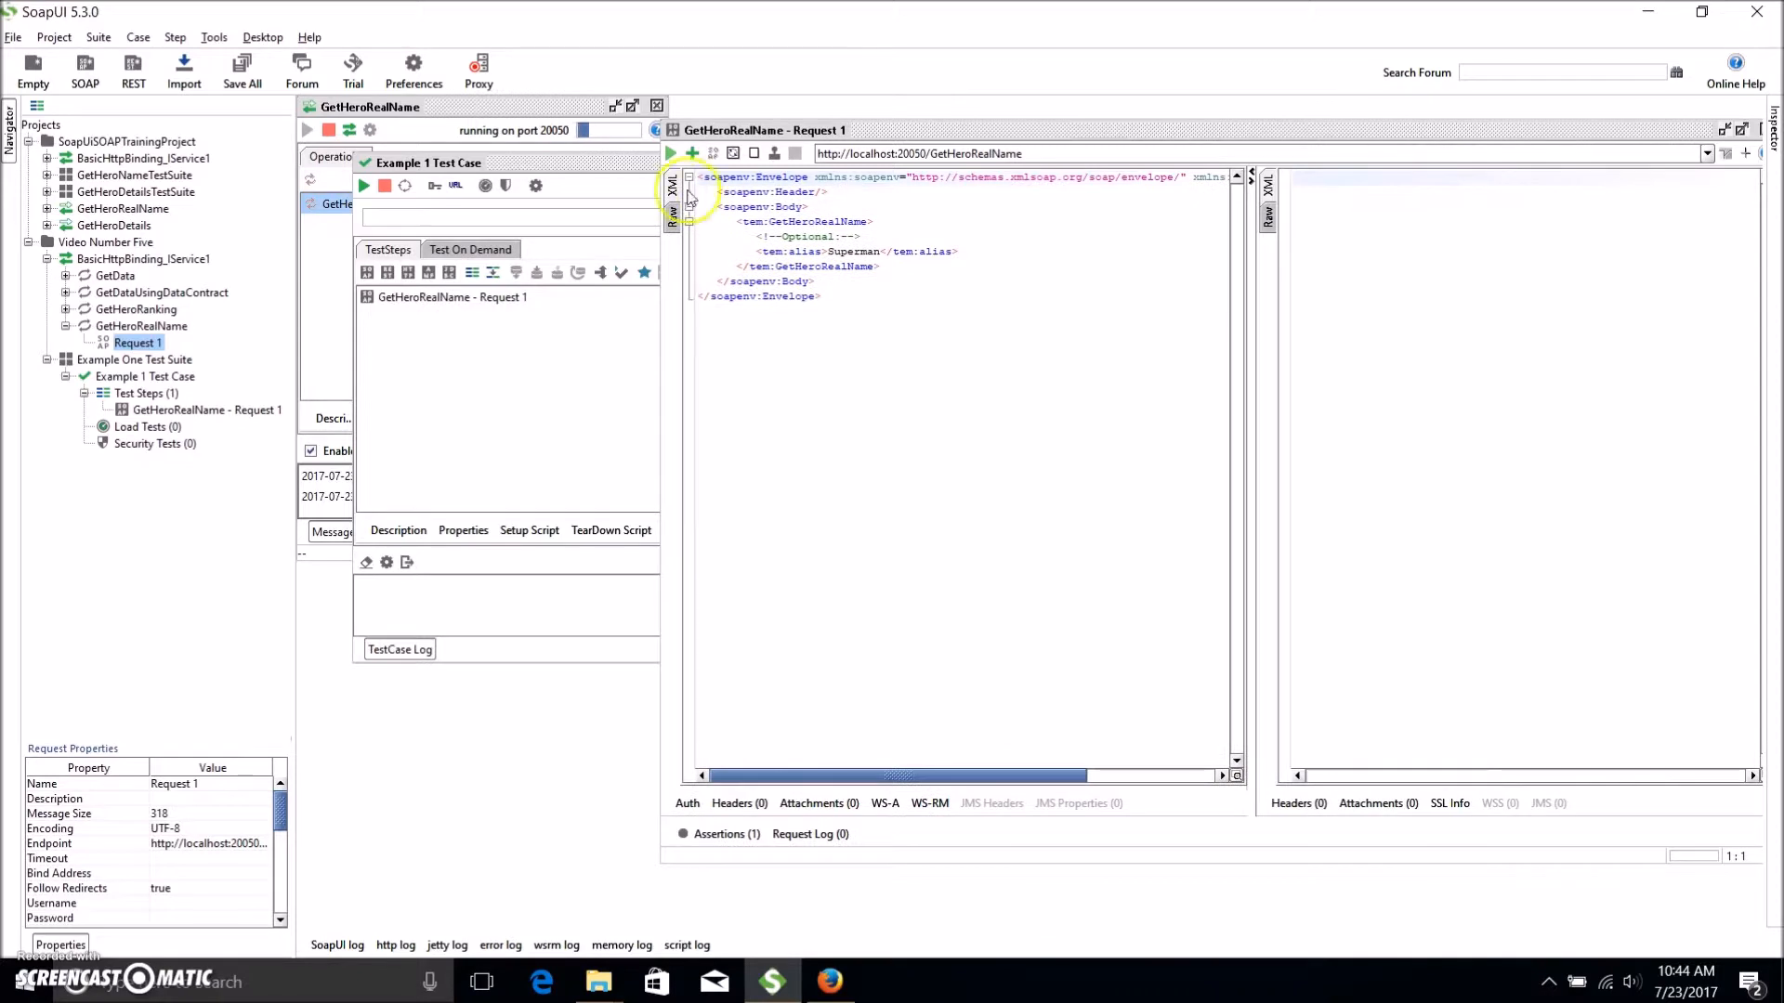
pyautogui.click(670, 155)
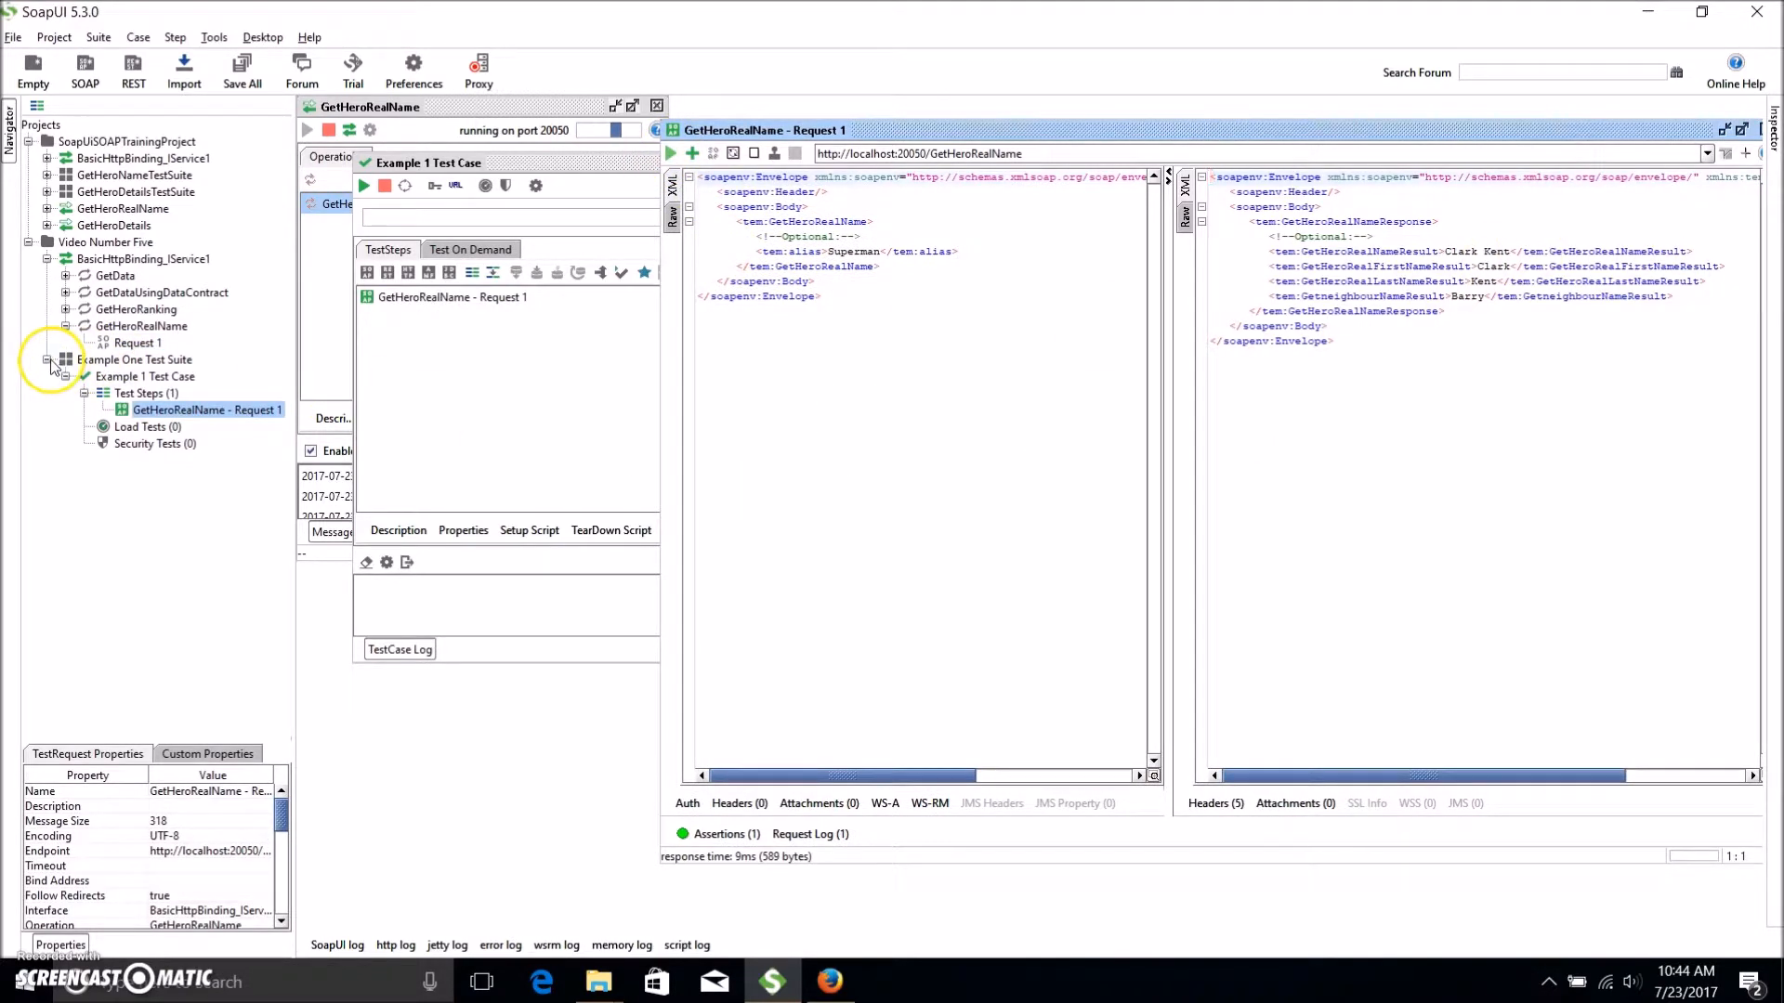
pyautogui.click(47, 360)
pyautogui.moveTo(1705, 130); pyautogui.dragTo(1516, 137)
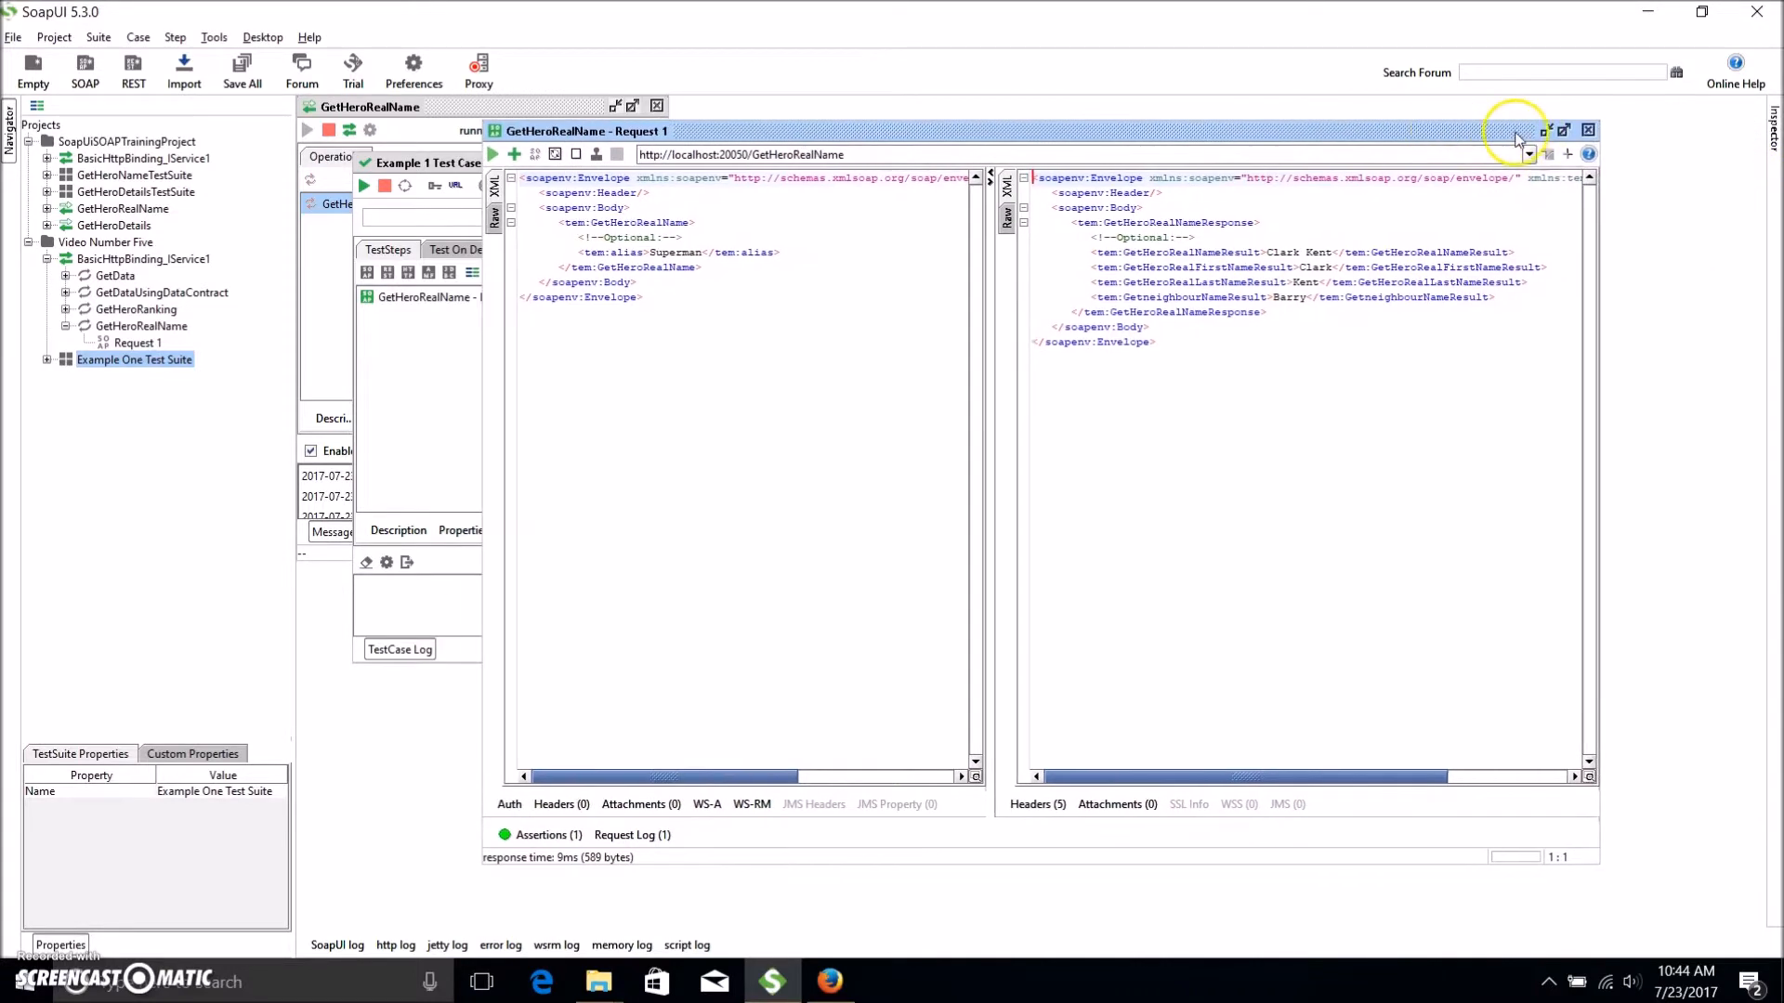
pyautogui.click(1588, 130)
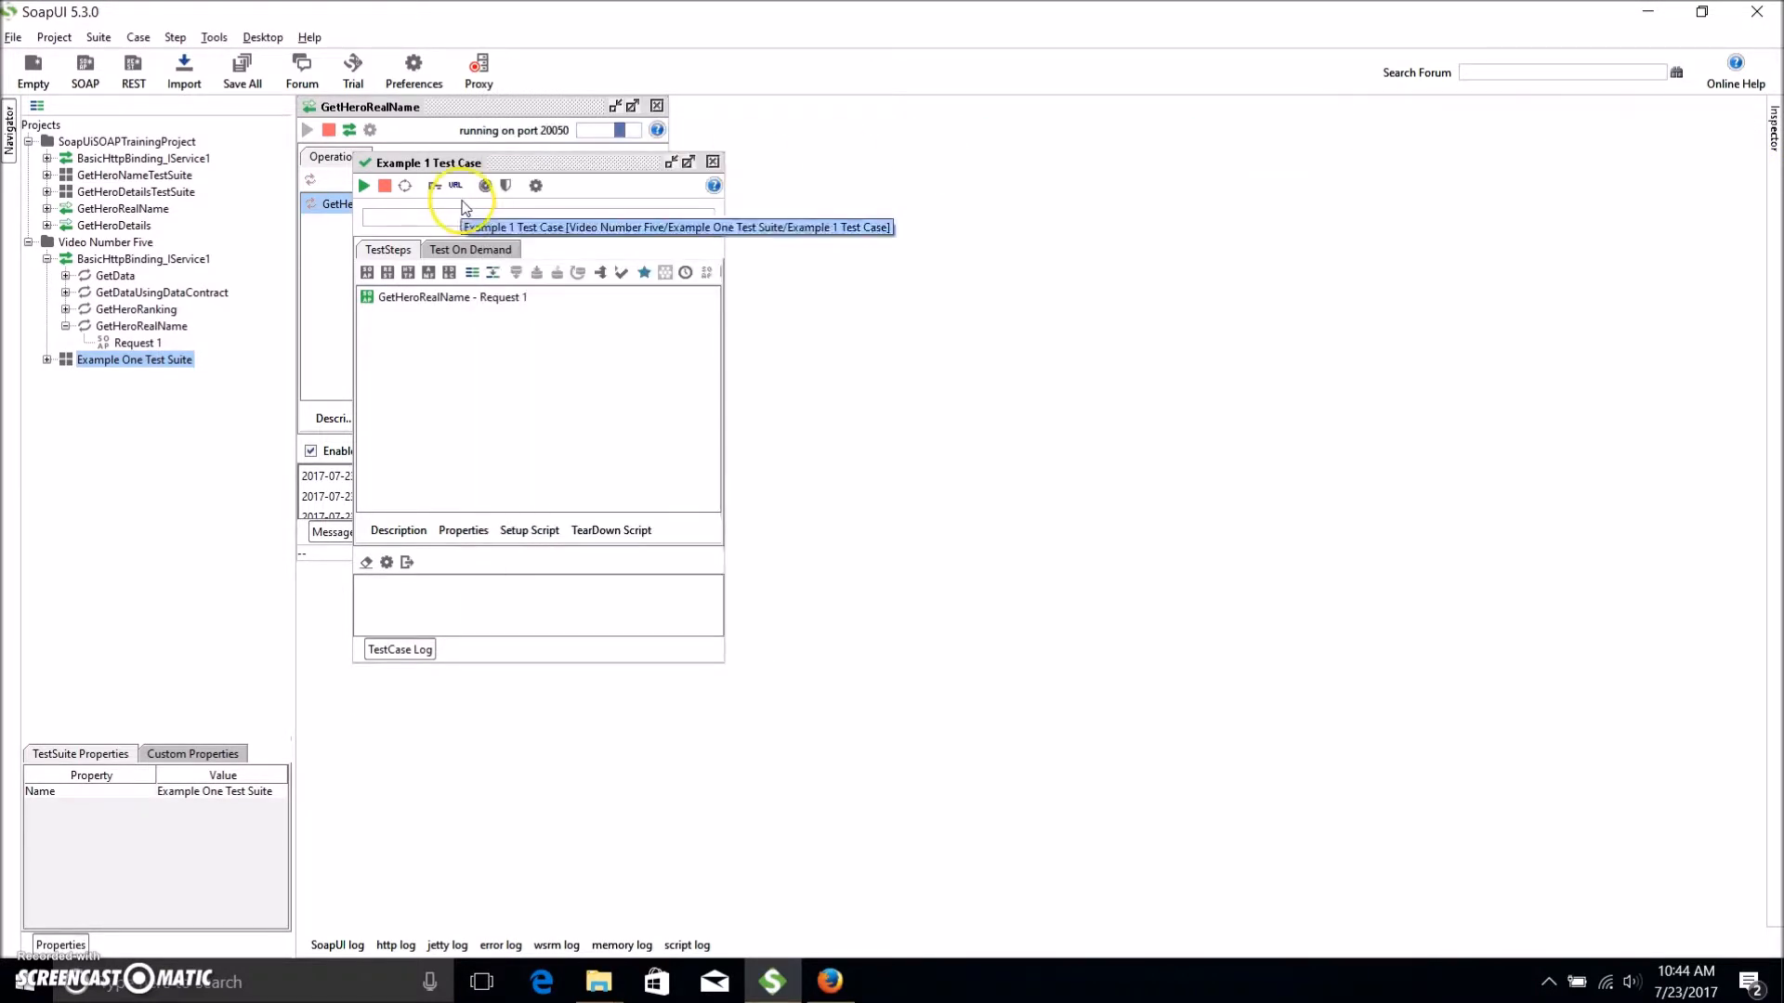
pyautogui.click(134, 345)
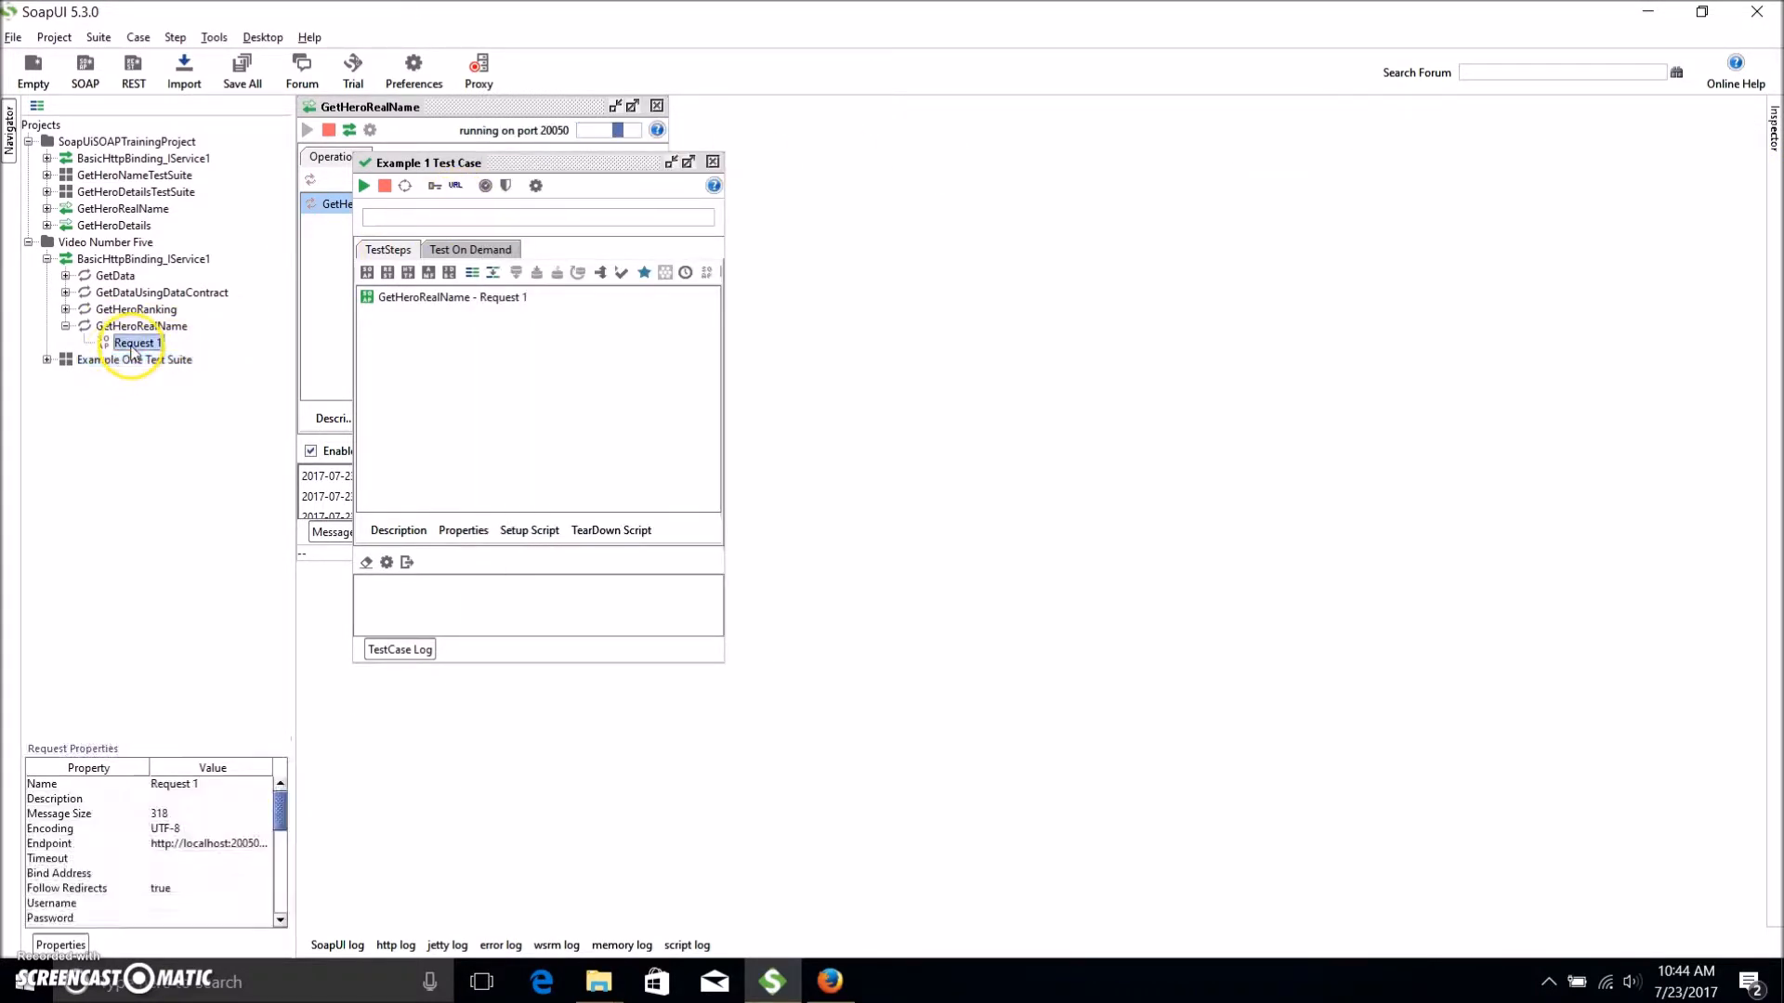
# Start generating a test suite from the BasicHttpBinding_IService1 interface.
pyautogui.click(125, 329)
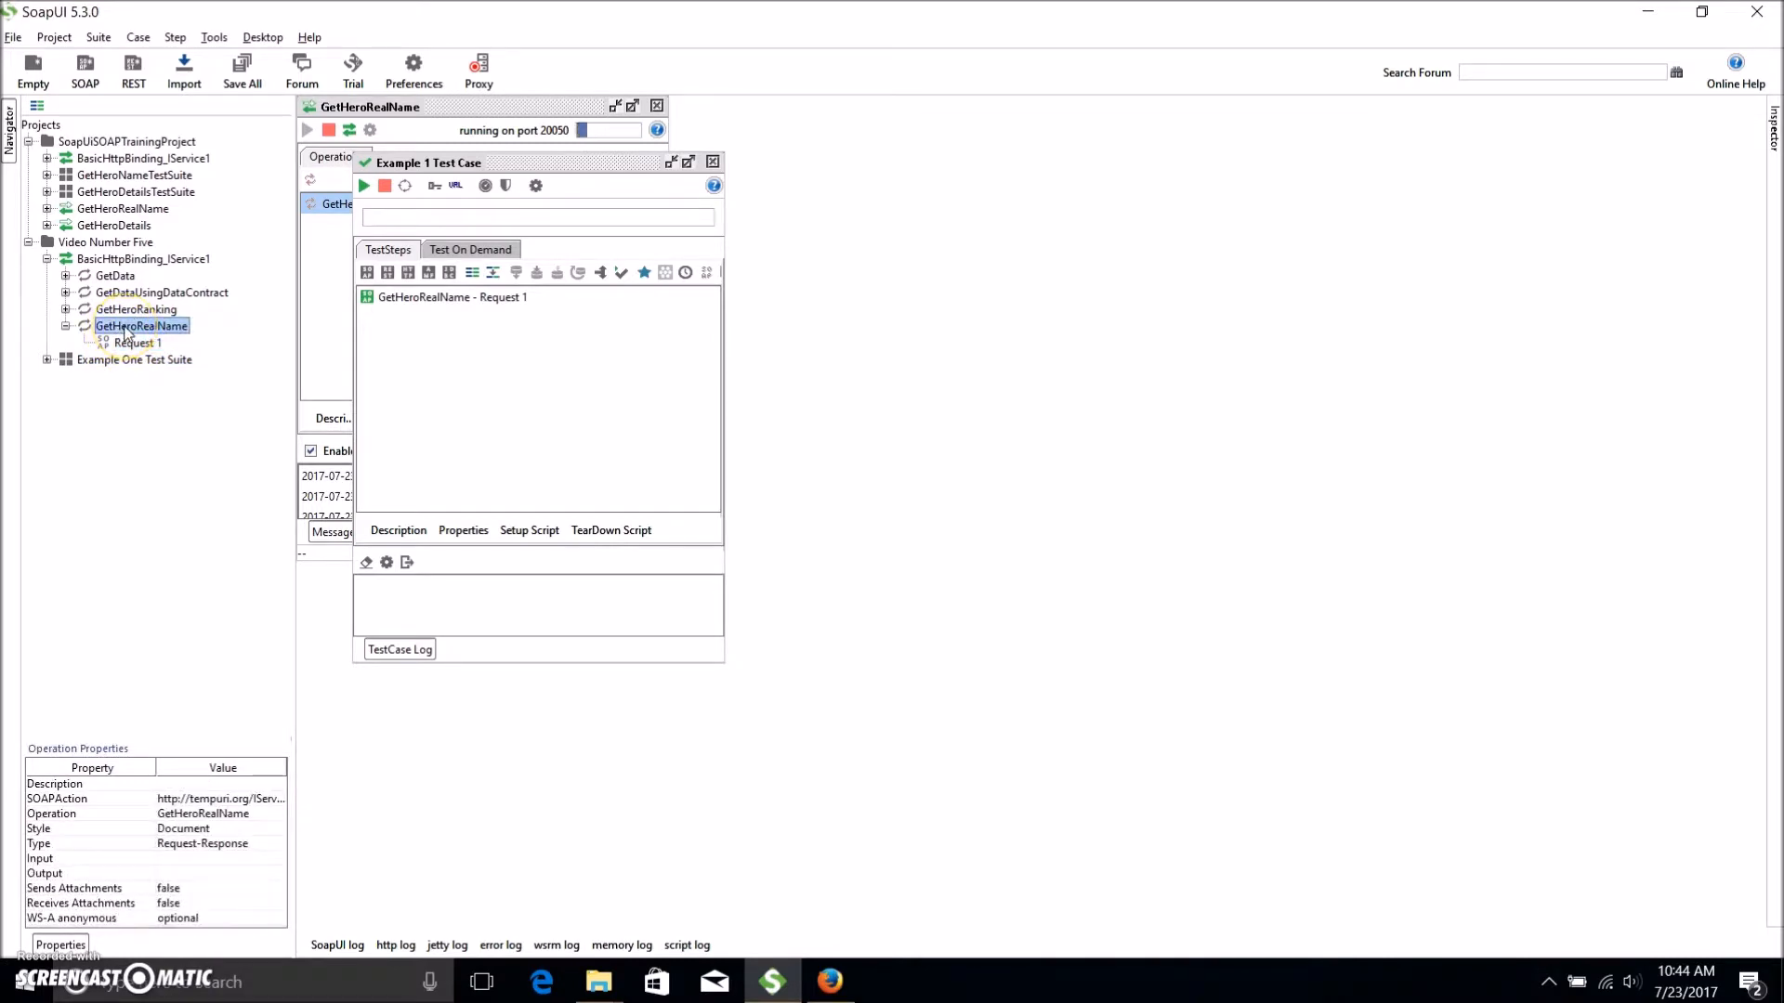
pyautogui.rightClick(126, 332)
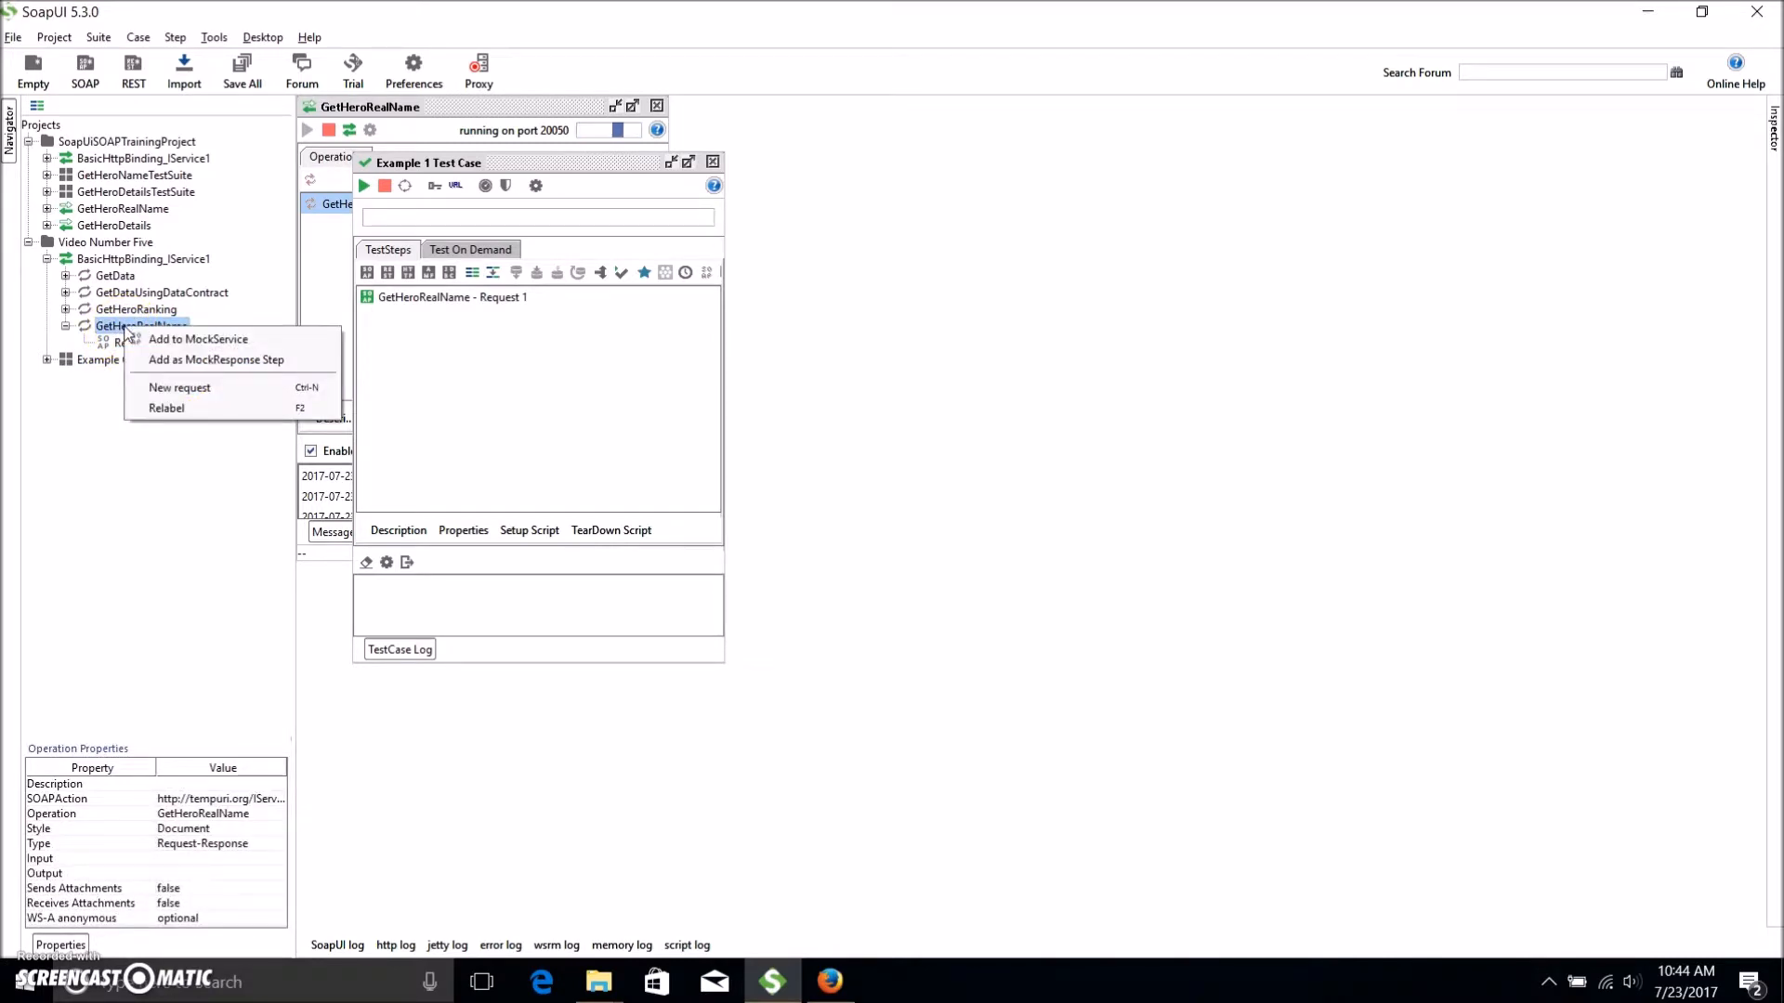
pyautogui.click(114, 331)
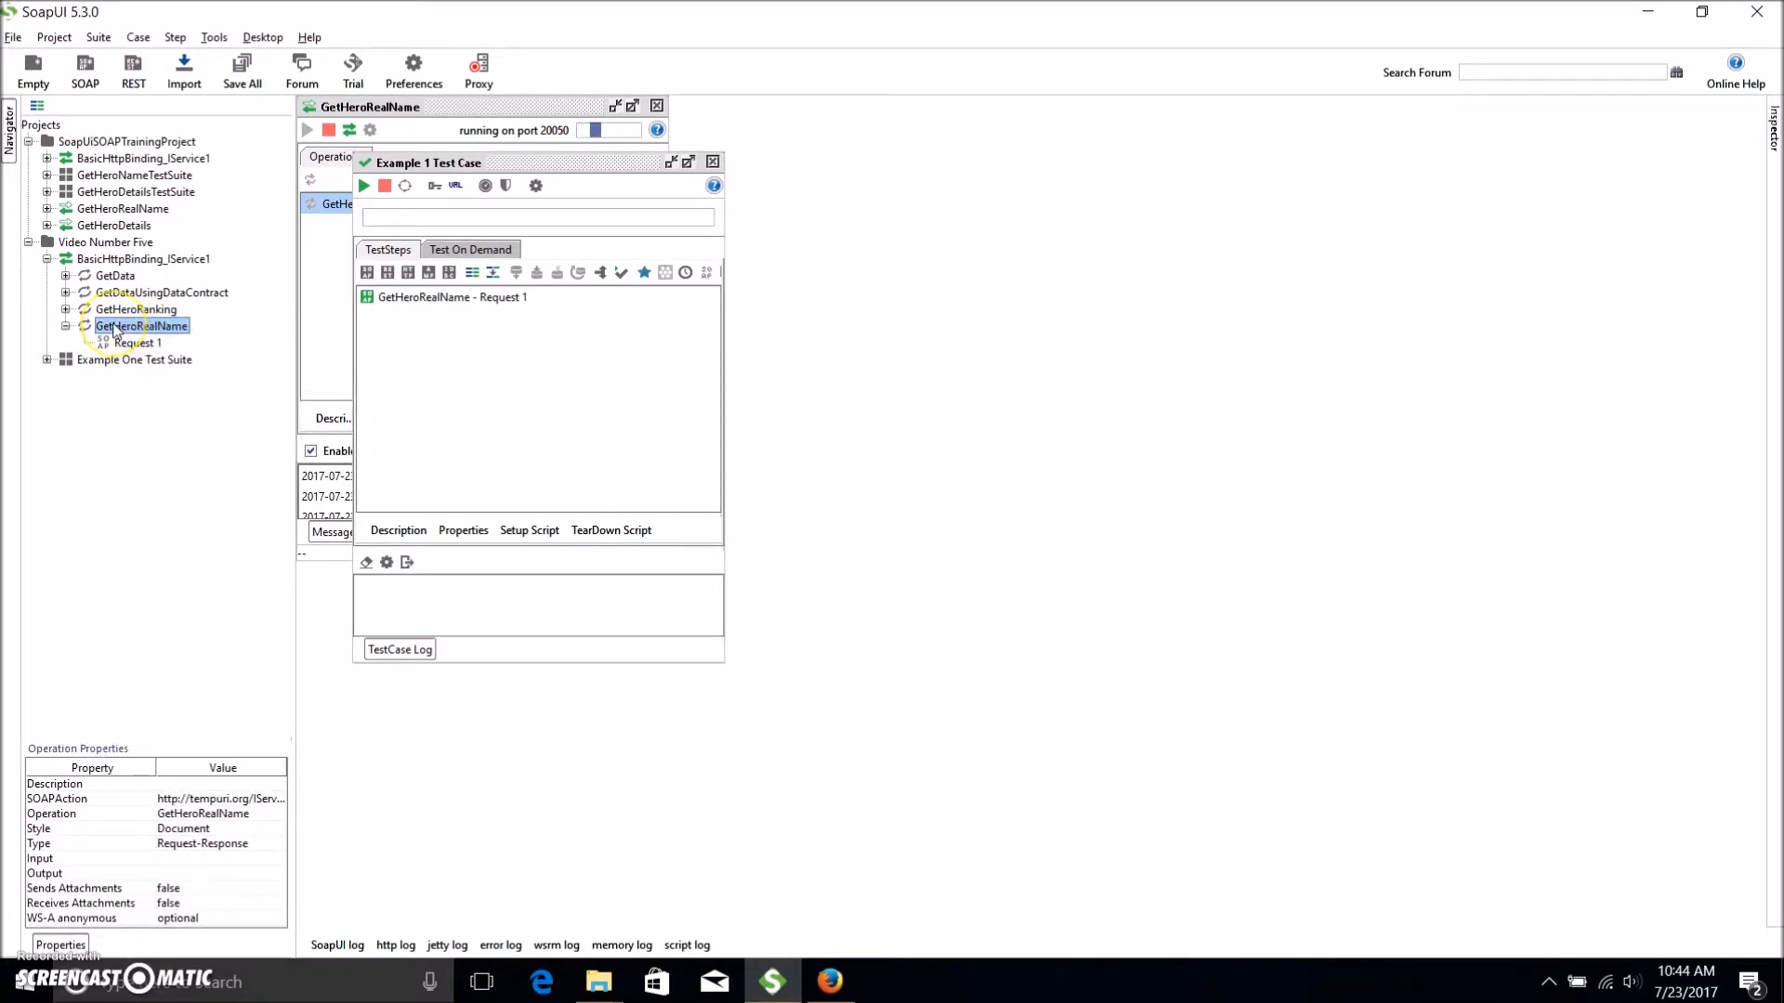
pyautogui.rightClick(111, 262)
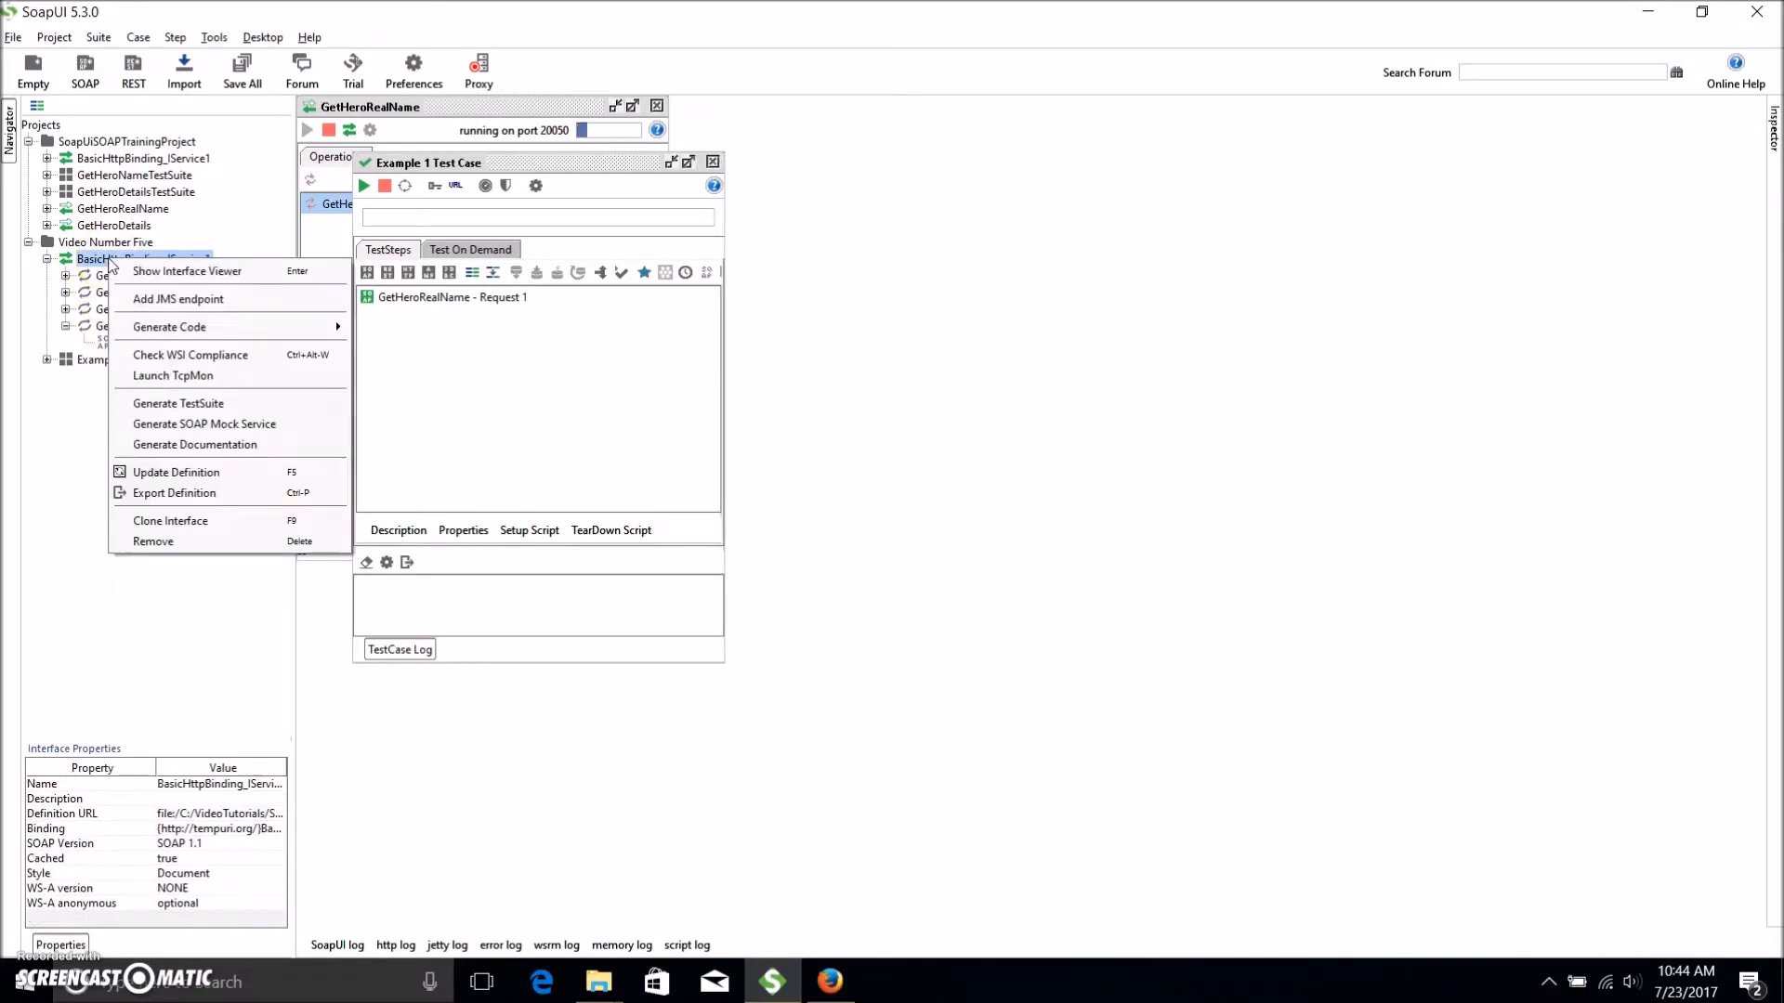
pyautogui.click(246, 407)
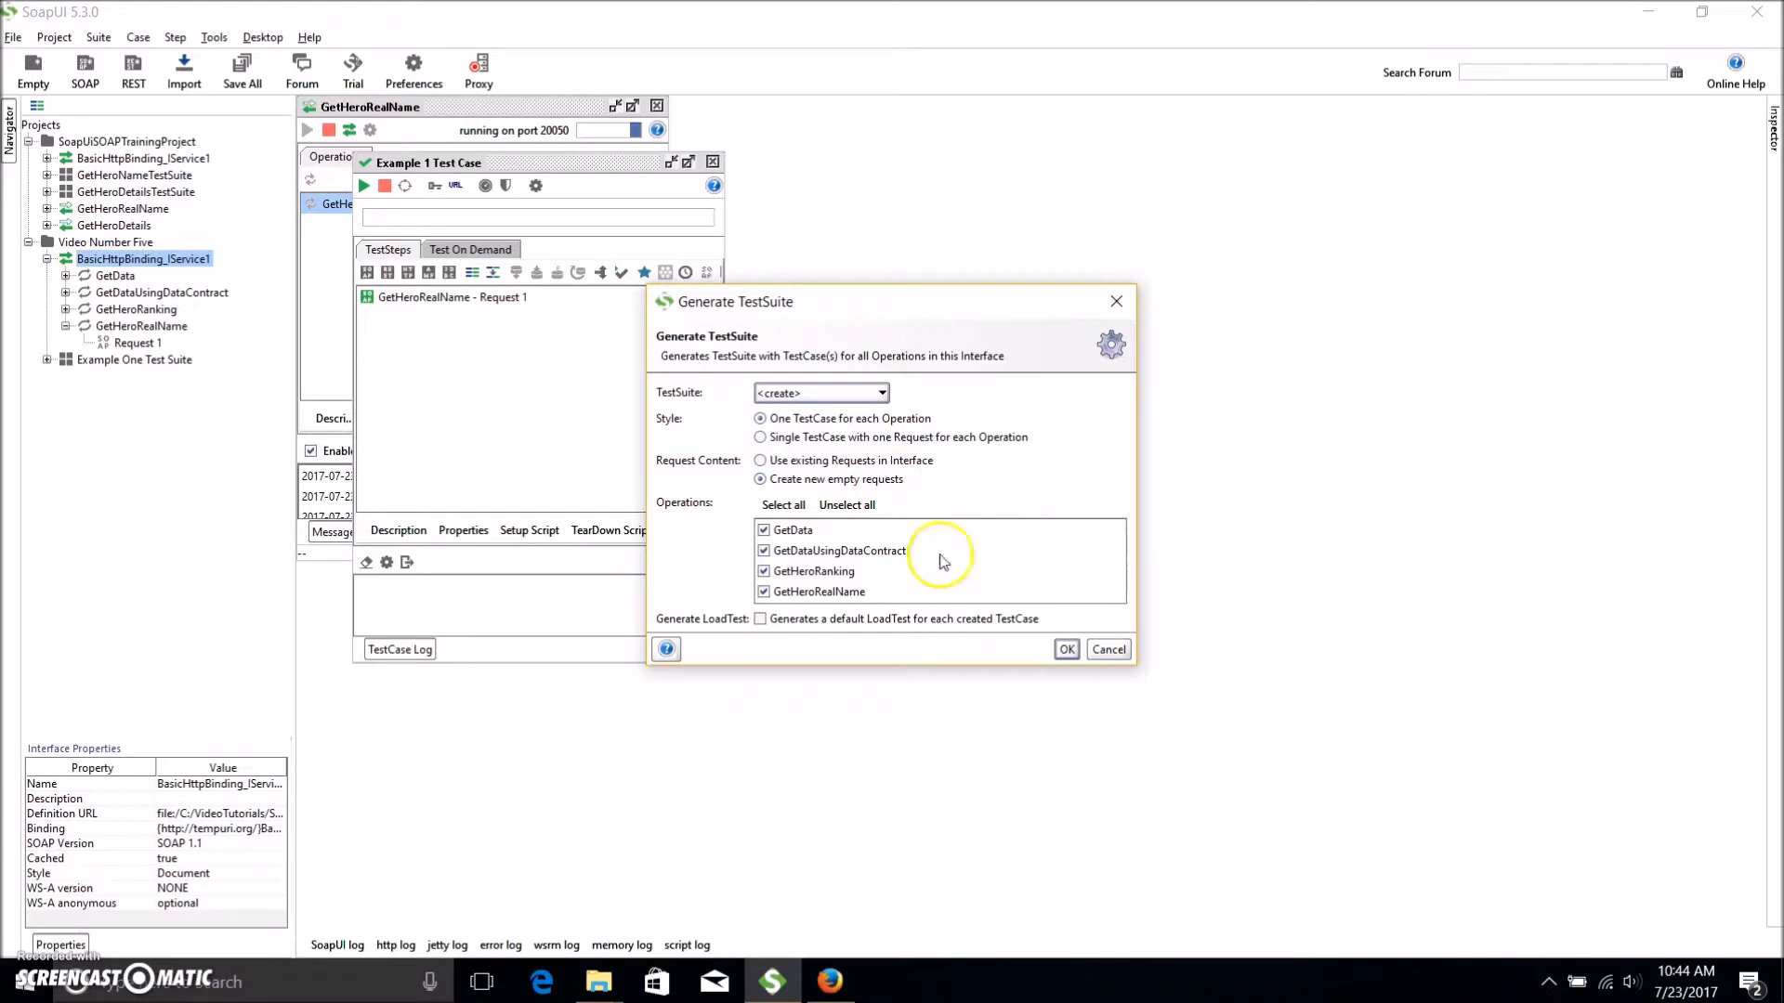
# Include only the GetHeroRealName operation and name the suite 'Example Two Test Suite'.
pyautogui.click(846, 505)
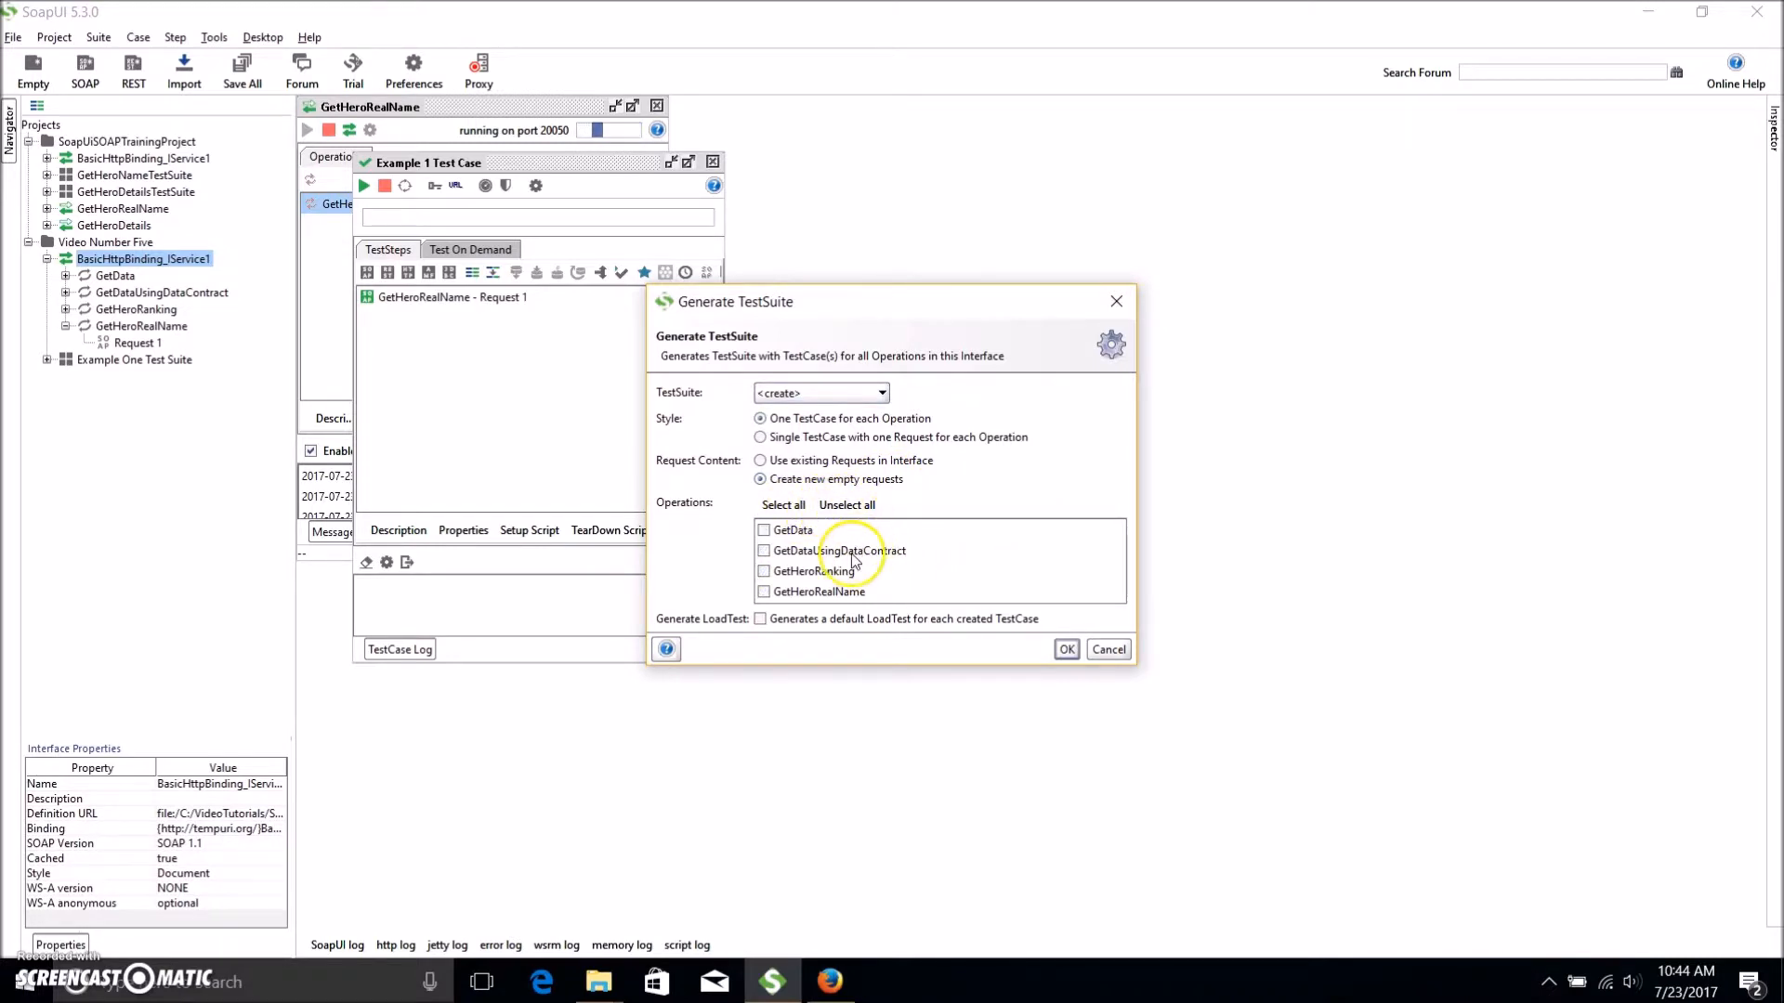
pyautogui.click(764, 593)
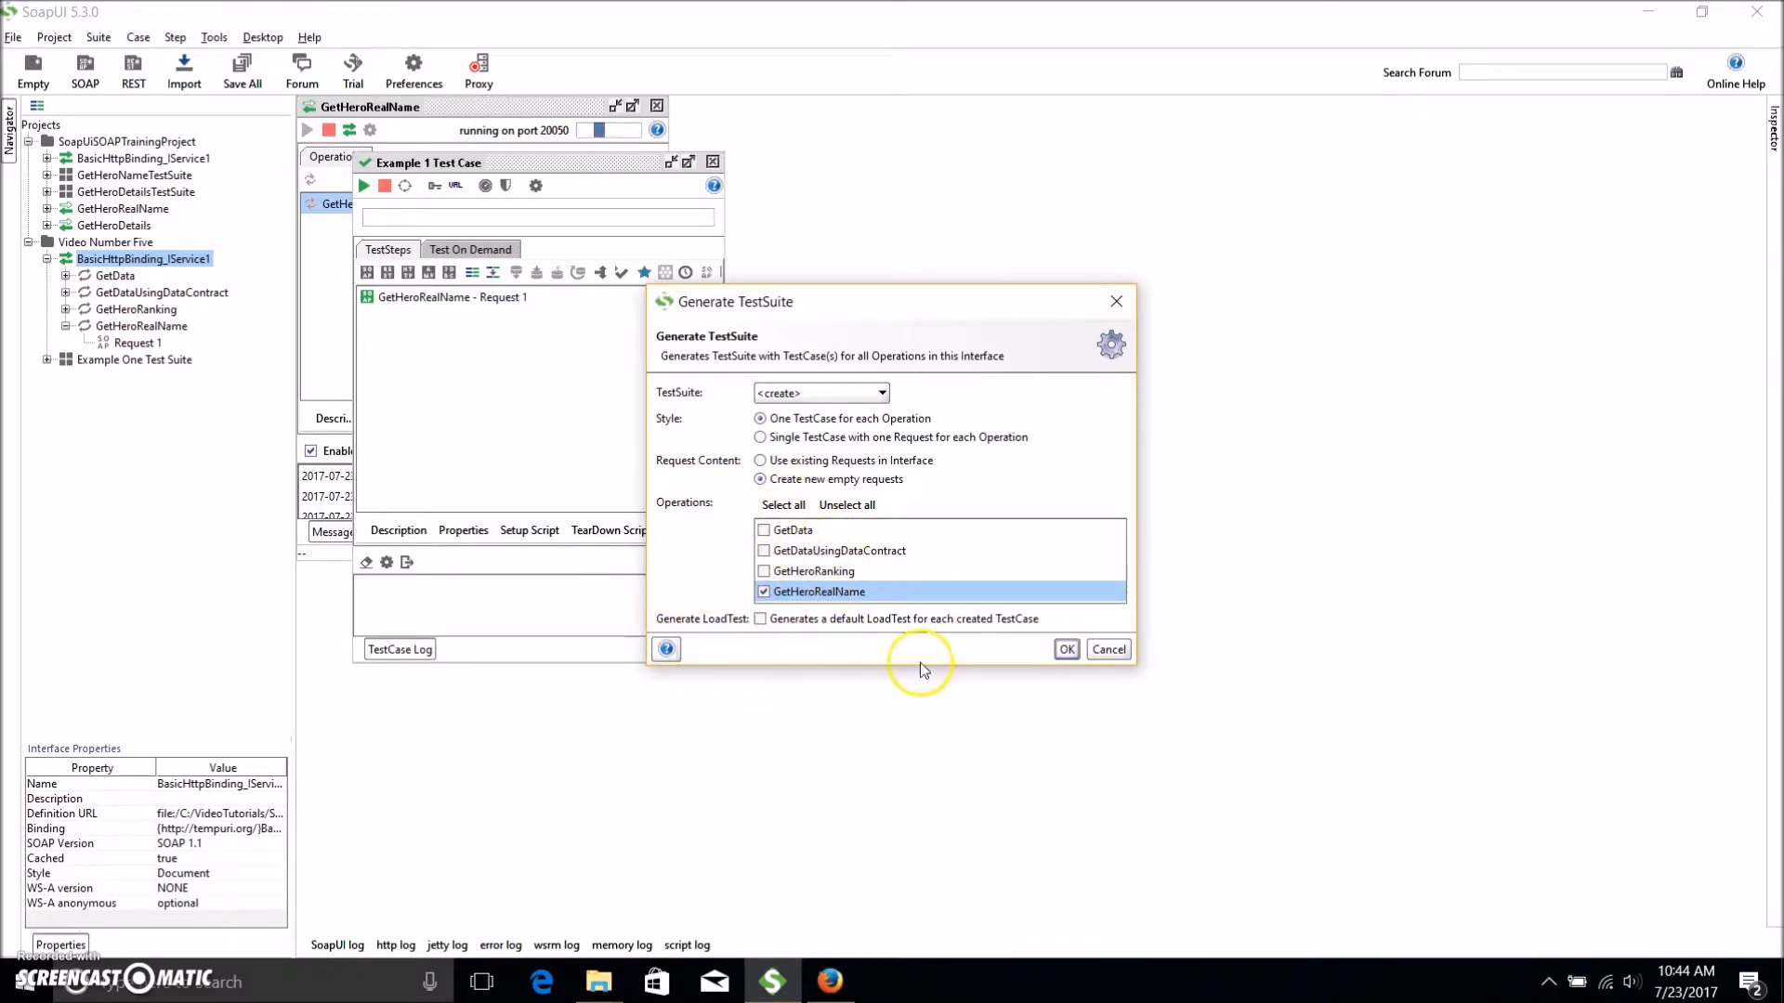
pyautogui.click(1069, 650)
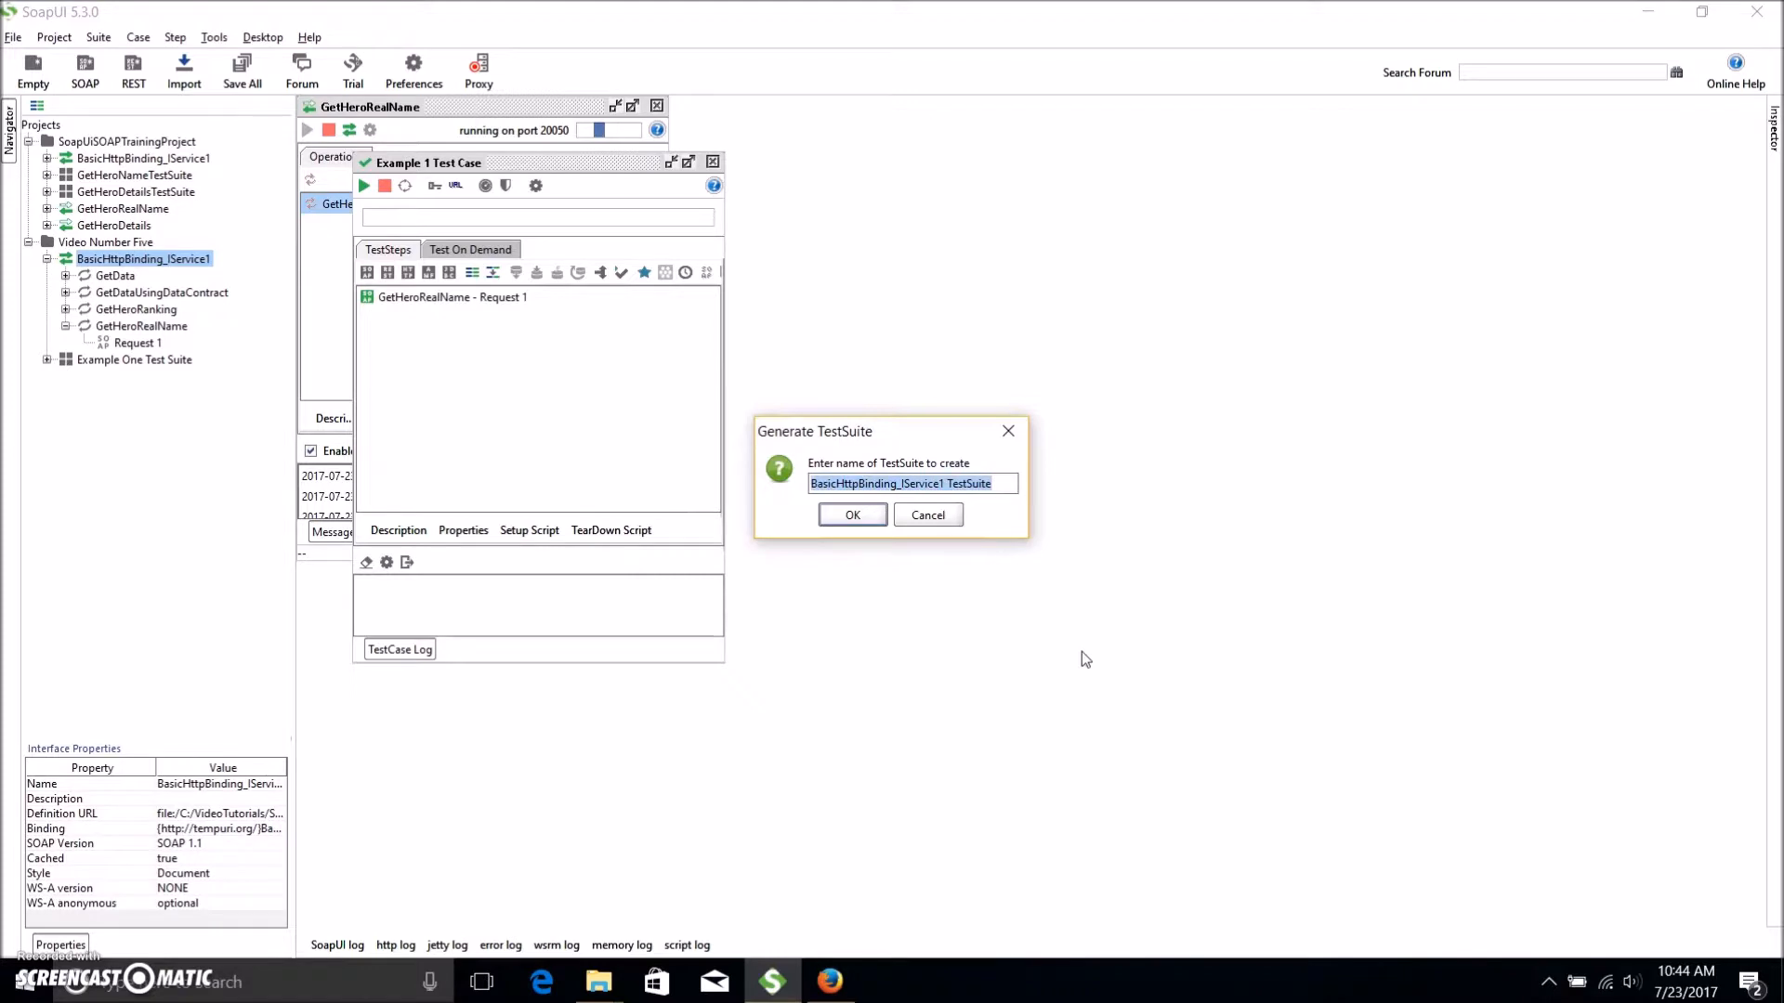
pyautogui.write('Example Two Test Suite')
pyautogui.press('Return')
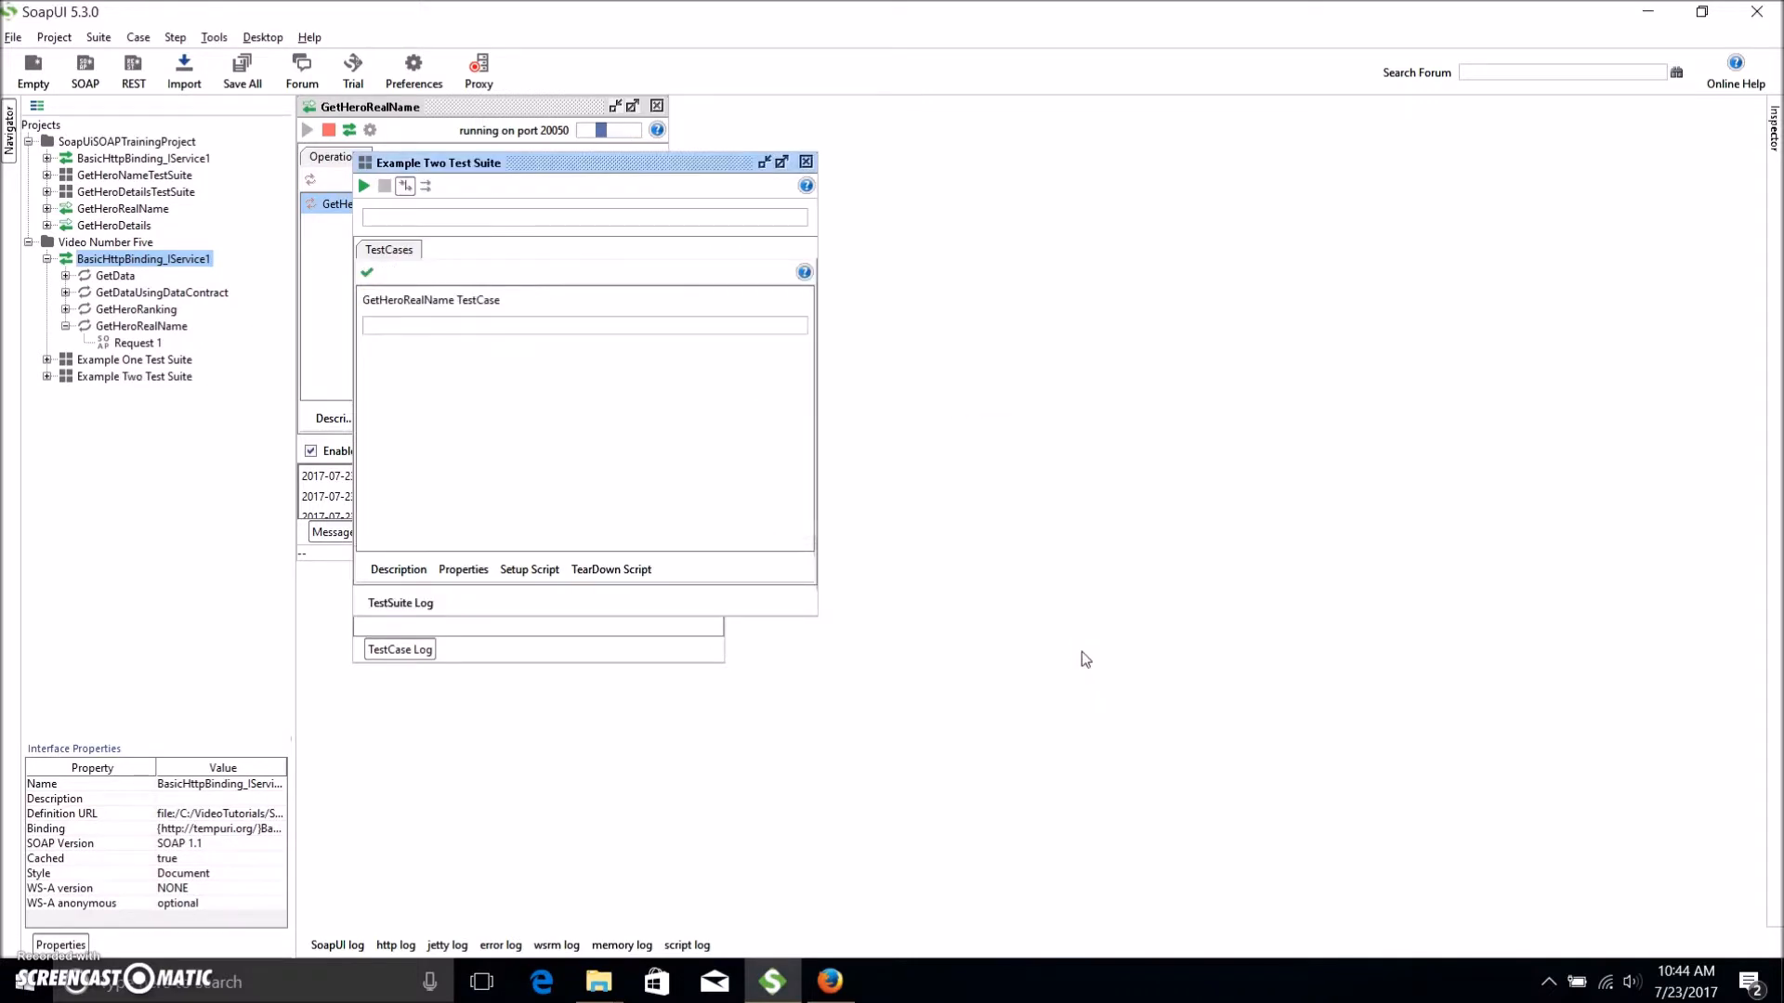
# Open Example Two's GetHeroRealName step and point its endpoint at localhost:20050/GetHeroRealName.
pyautogui.click(252, 395)
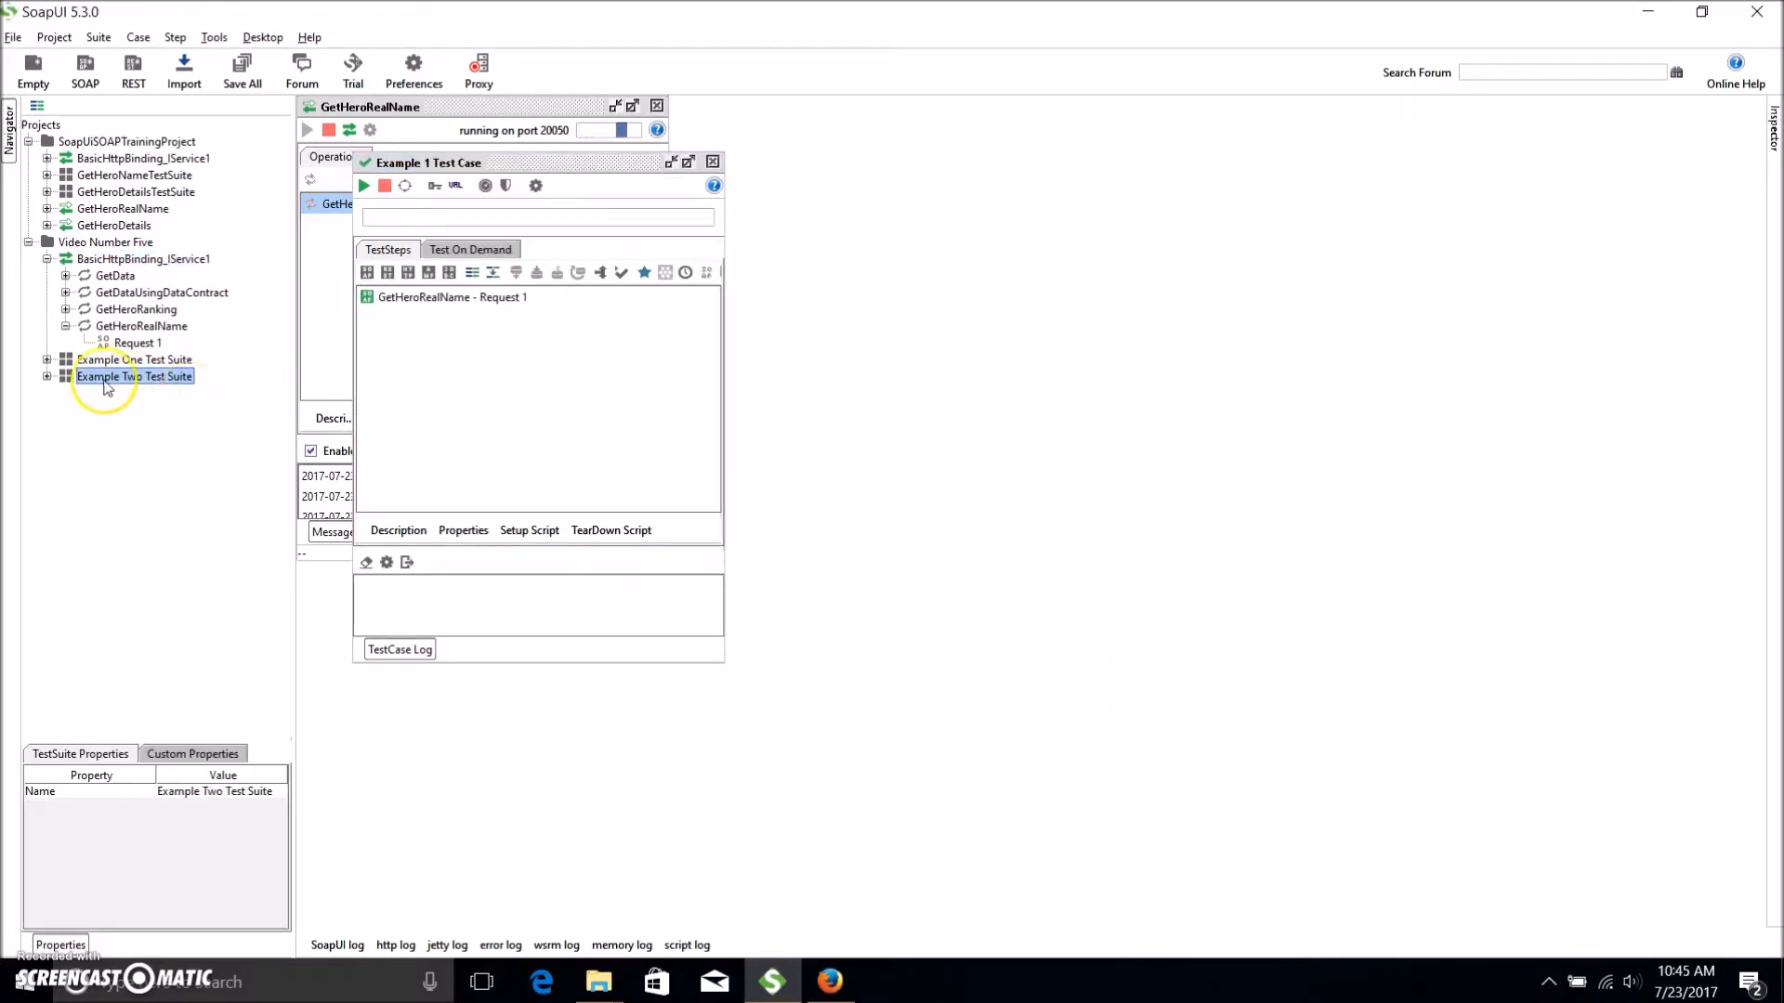
pyautogui.click(46, 377)
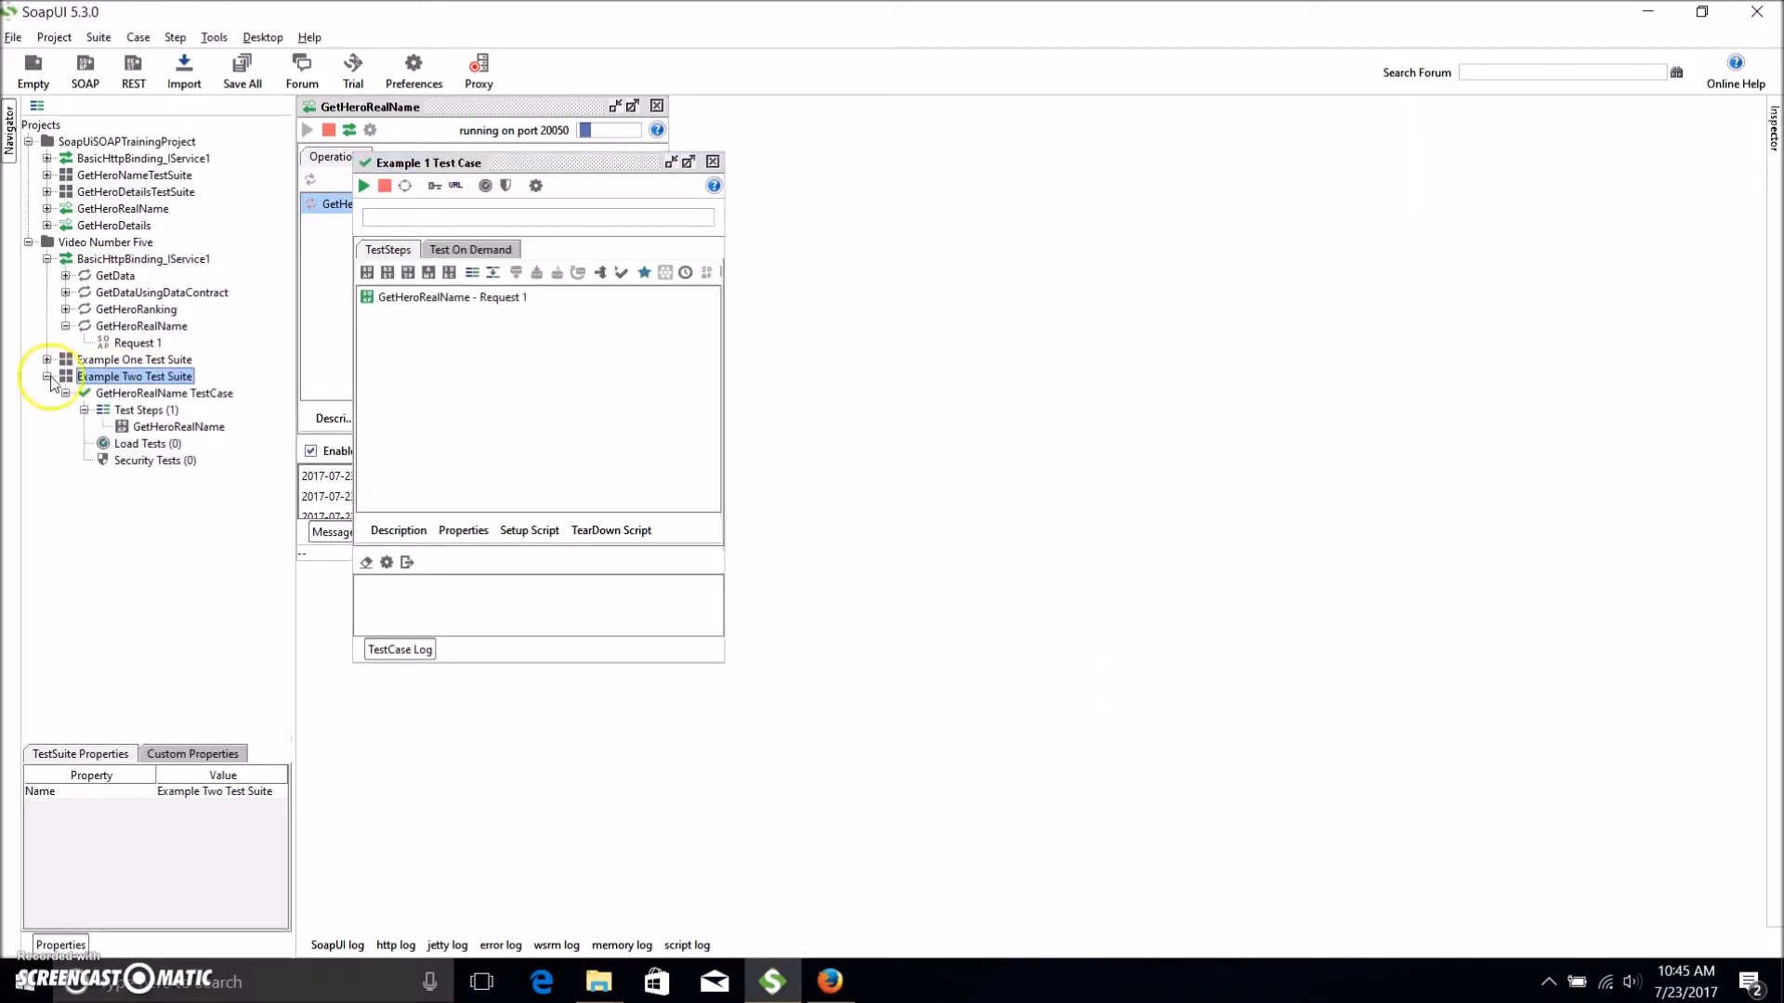
pyautogui.click(177, 395)
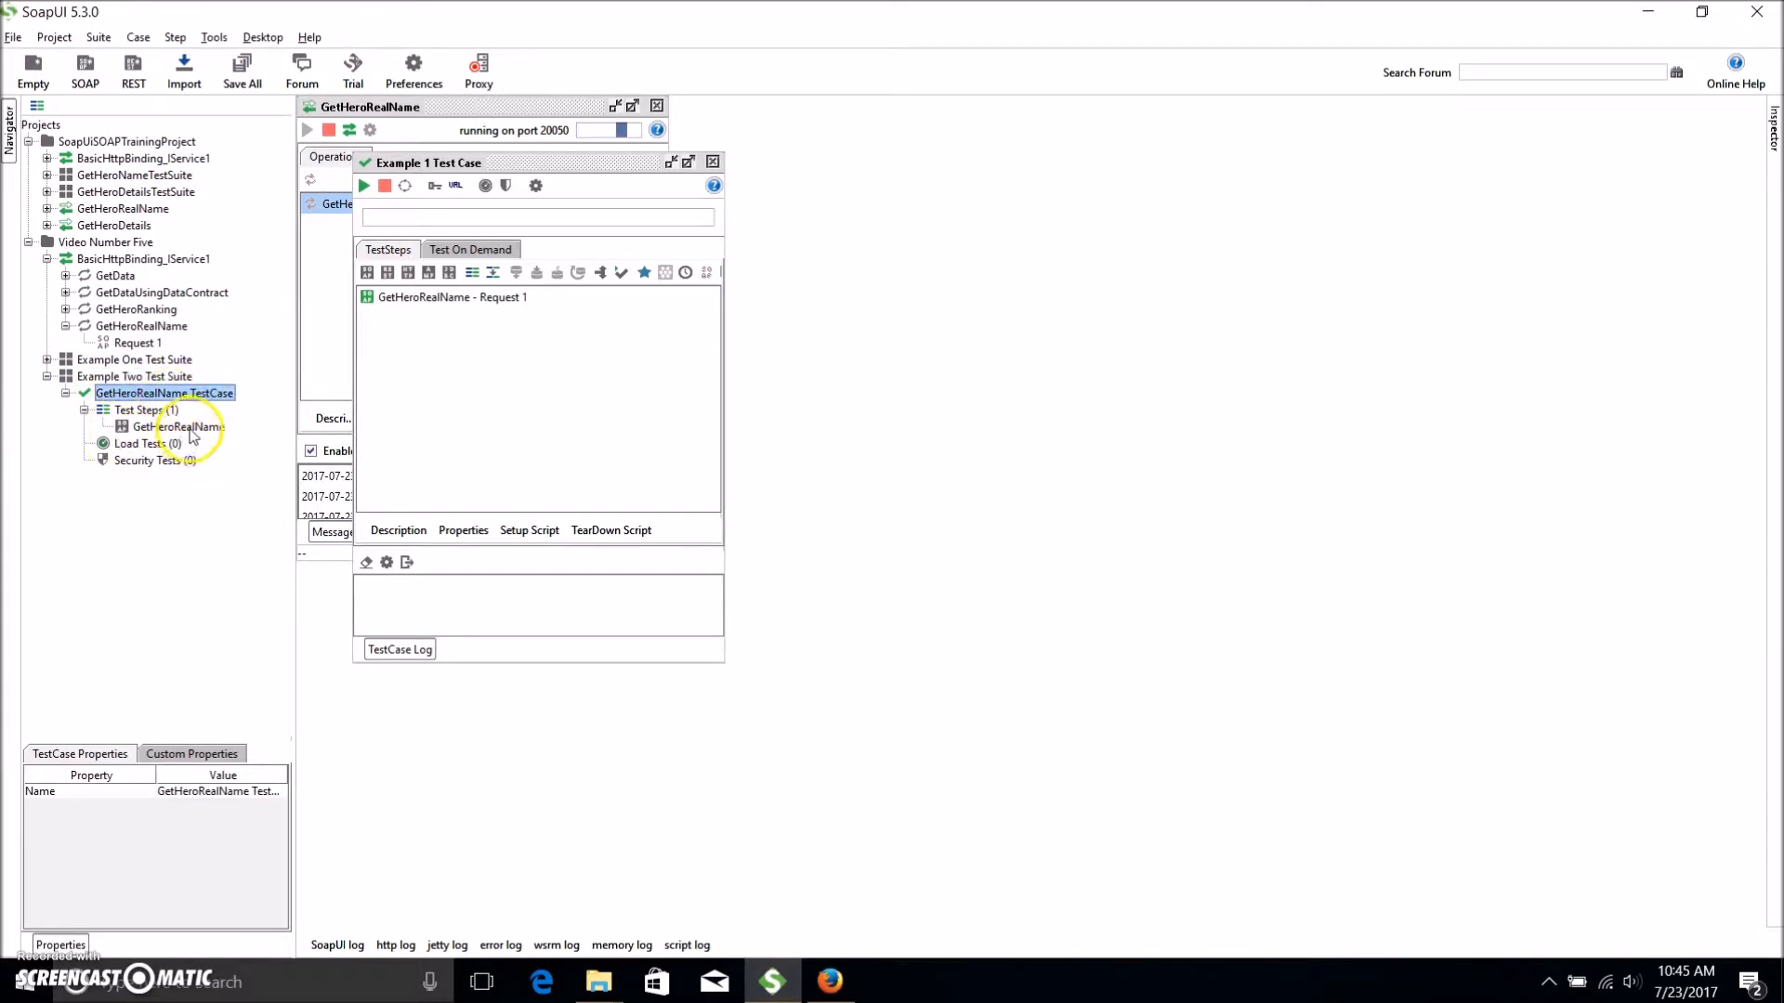
pyautogui.doubleClick(186, 427)
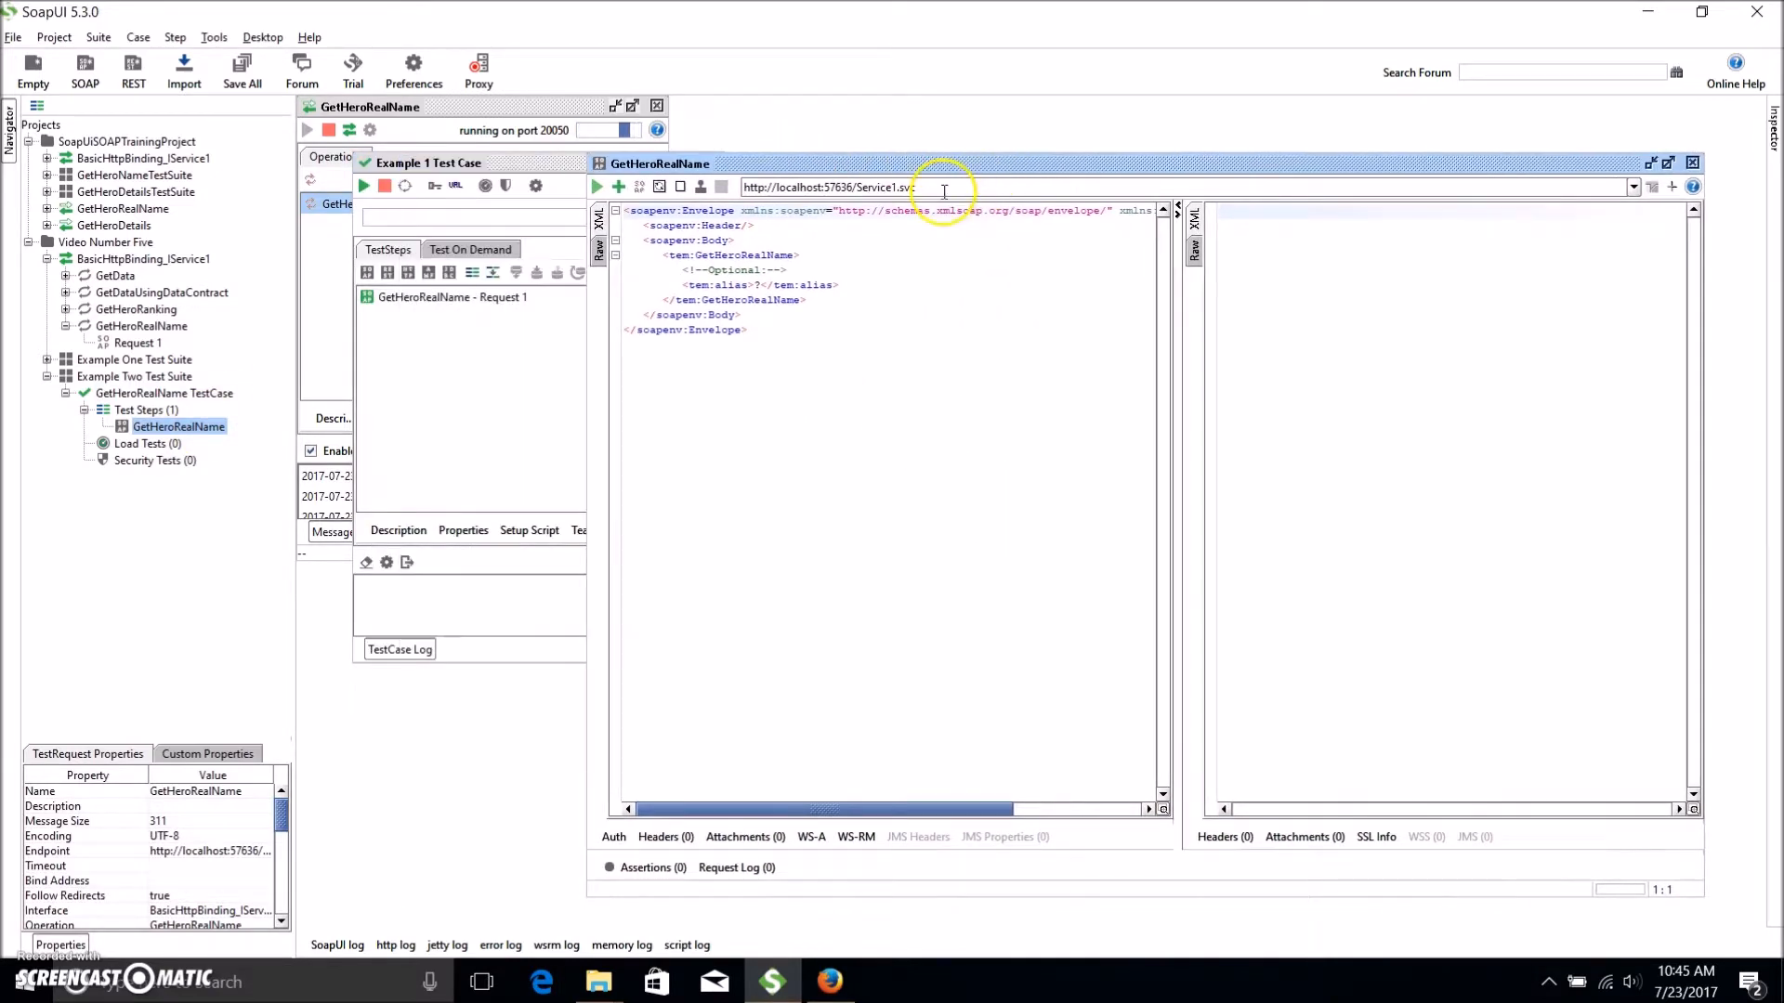
pyautogui.click(888, 306)
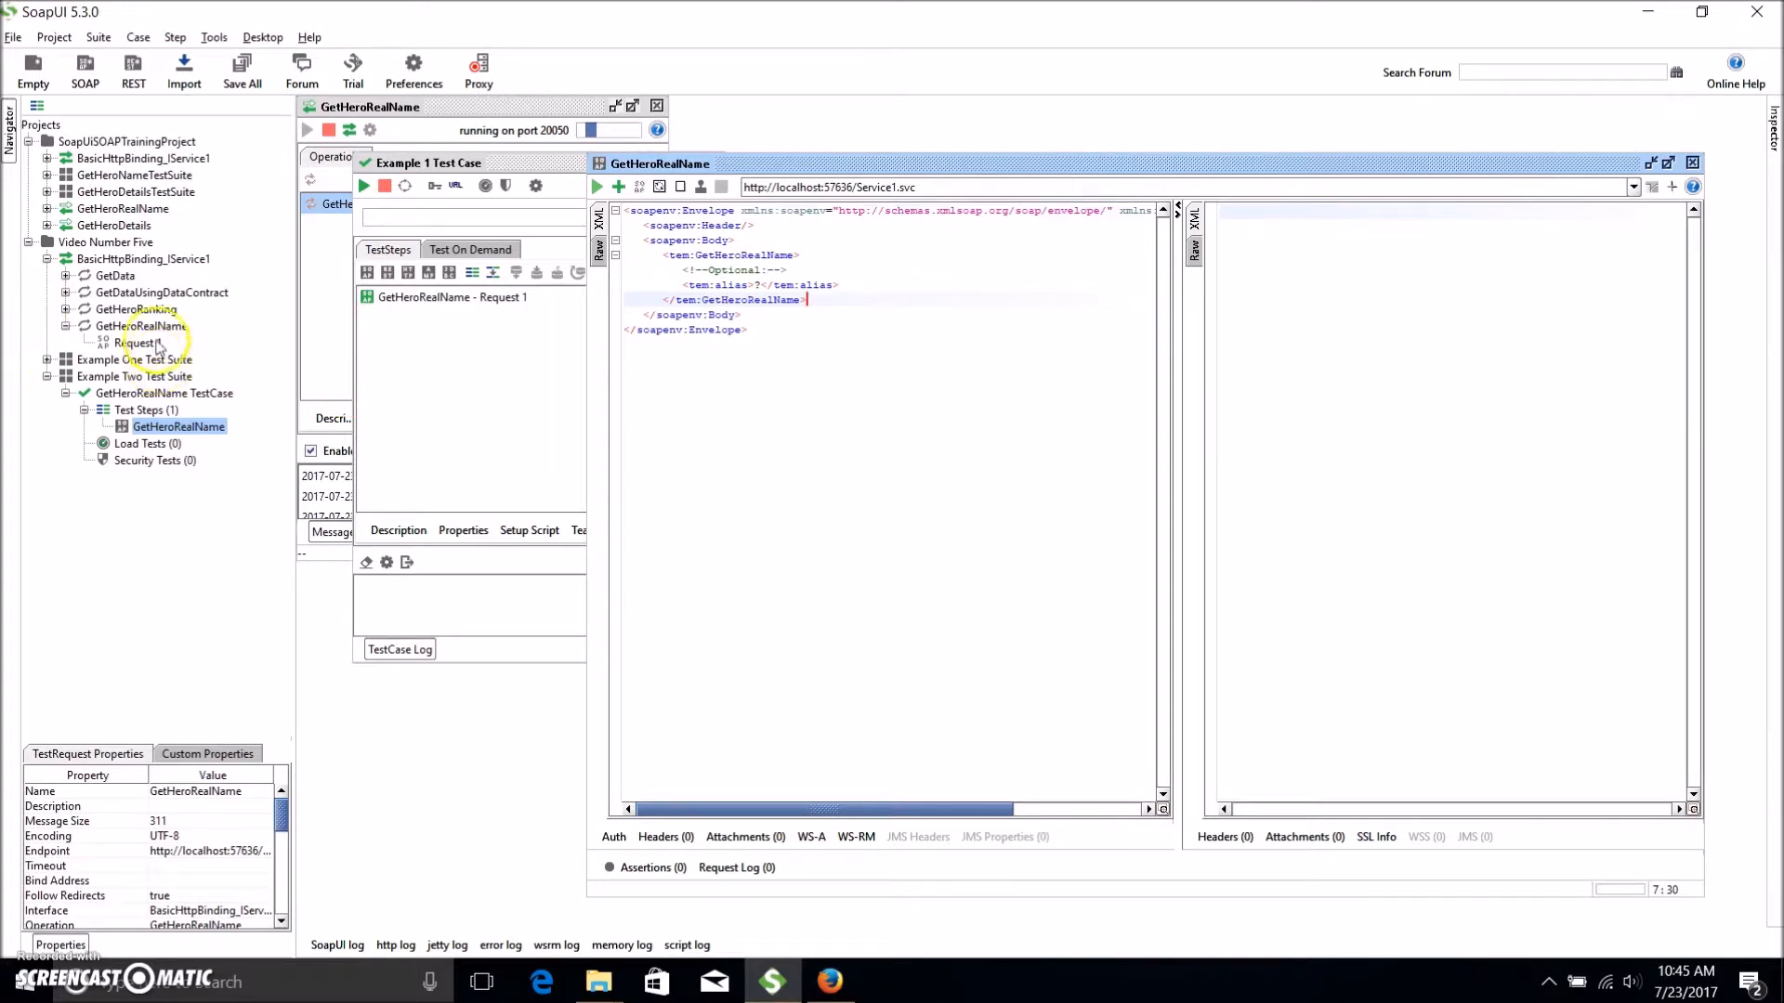
pyautogui.doubleClick(838, 186)
pyautogui.write('20050/')
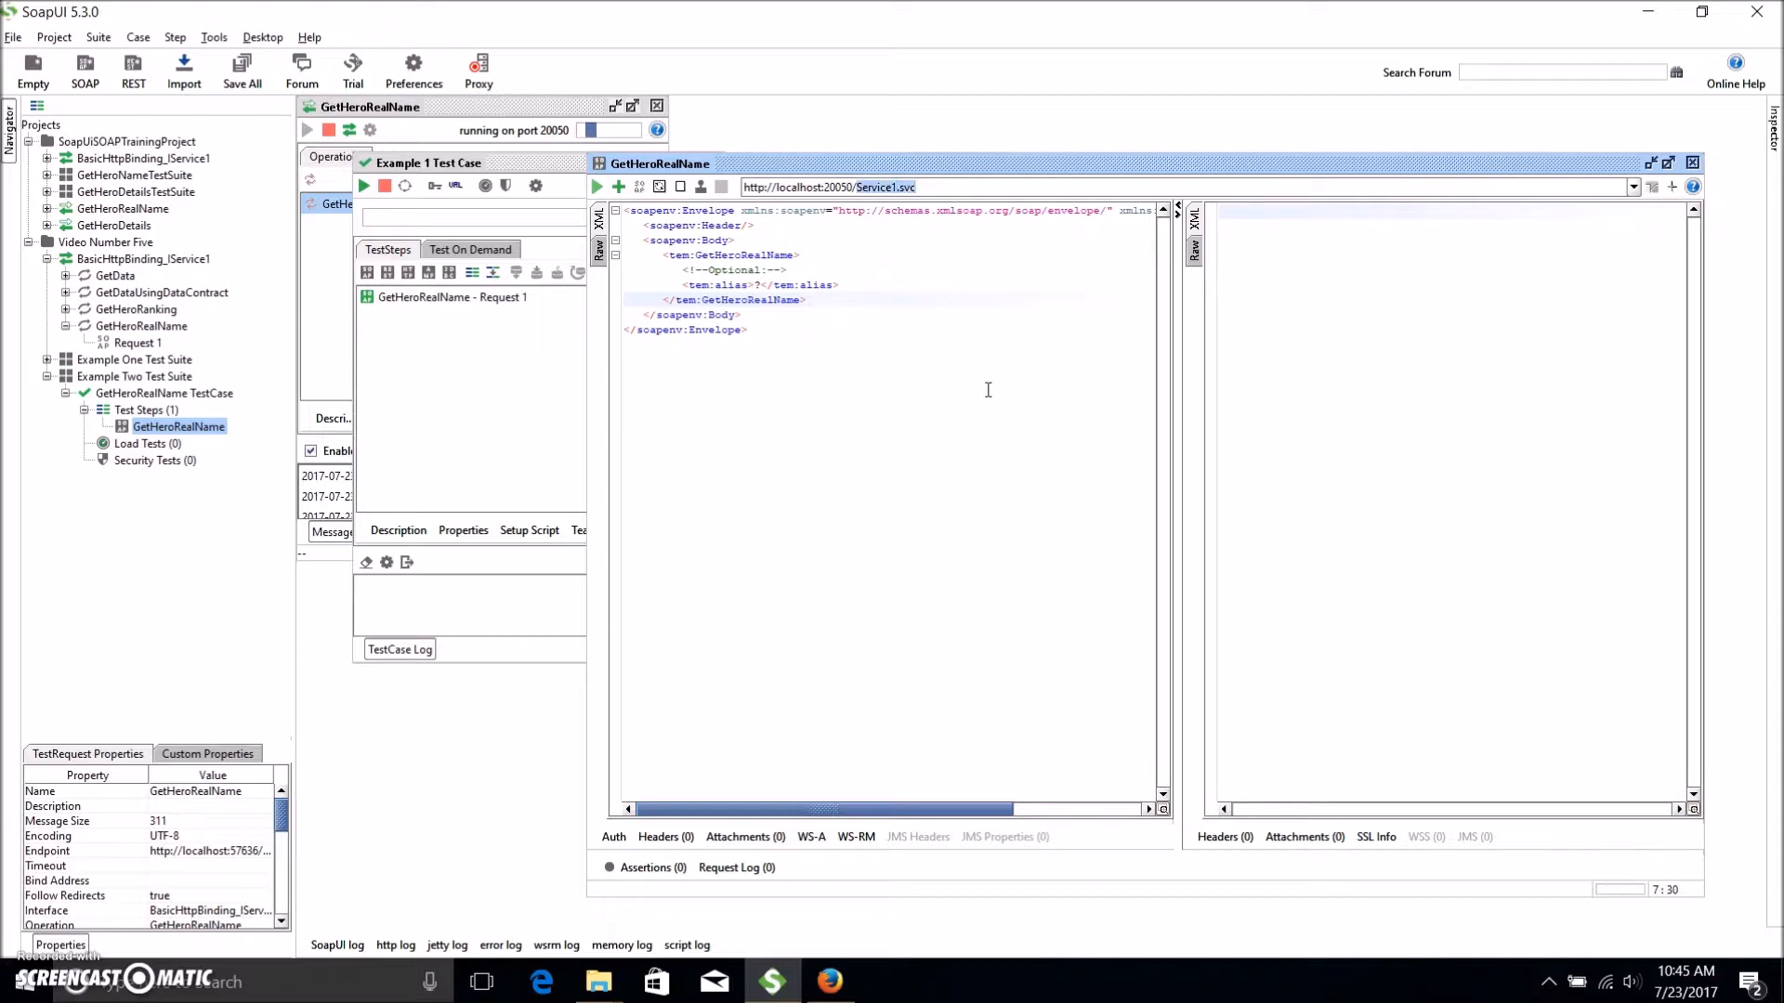
pyautogui.write('GetHeroRealName')
# Set the alias to Superman, run the request to get Clark Kent, then close the editor.
pyautogui.click(760, 284)
pyautogui.press('BackSpace')
pyautogui.write('Superman')
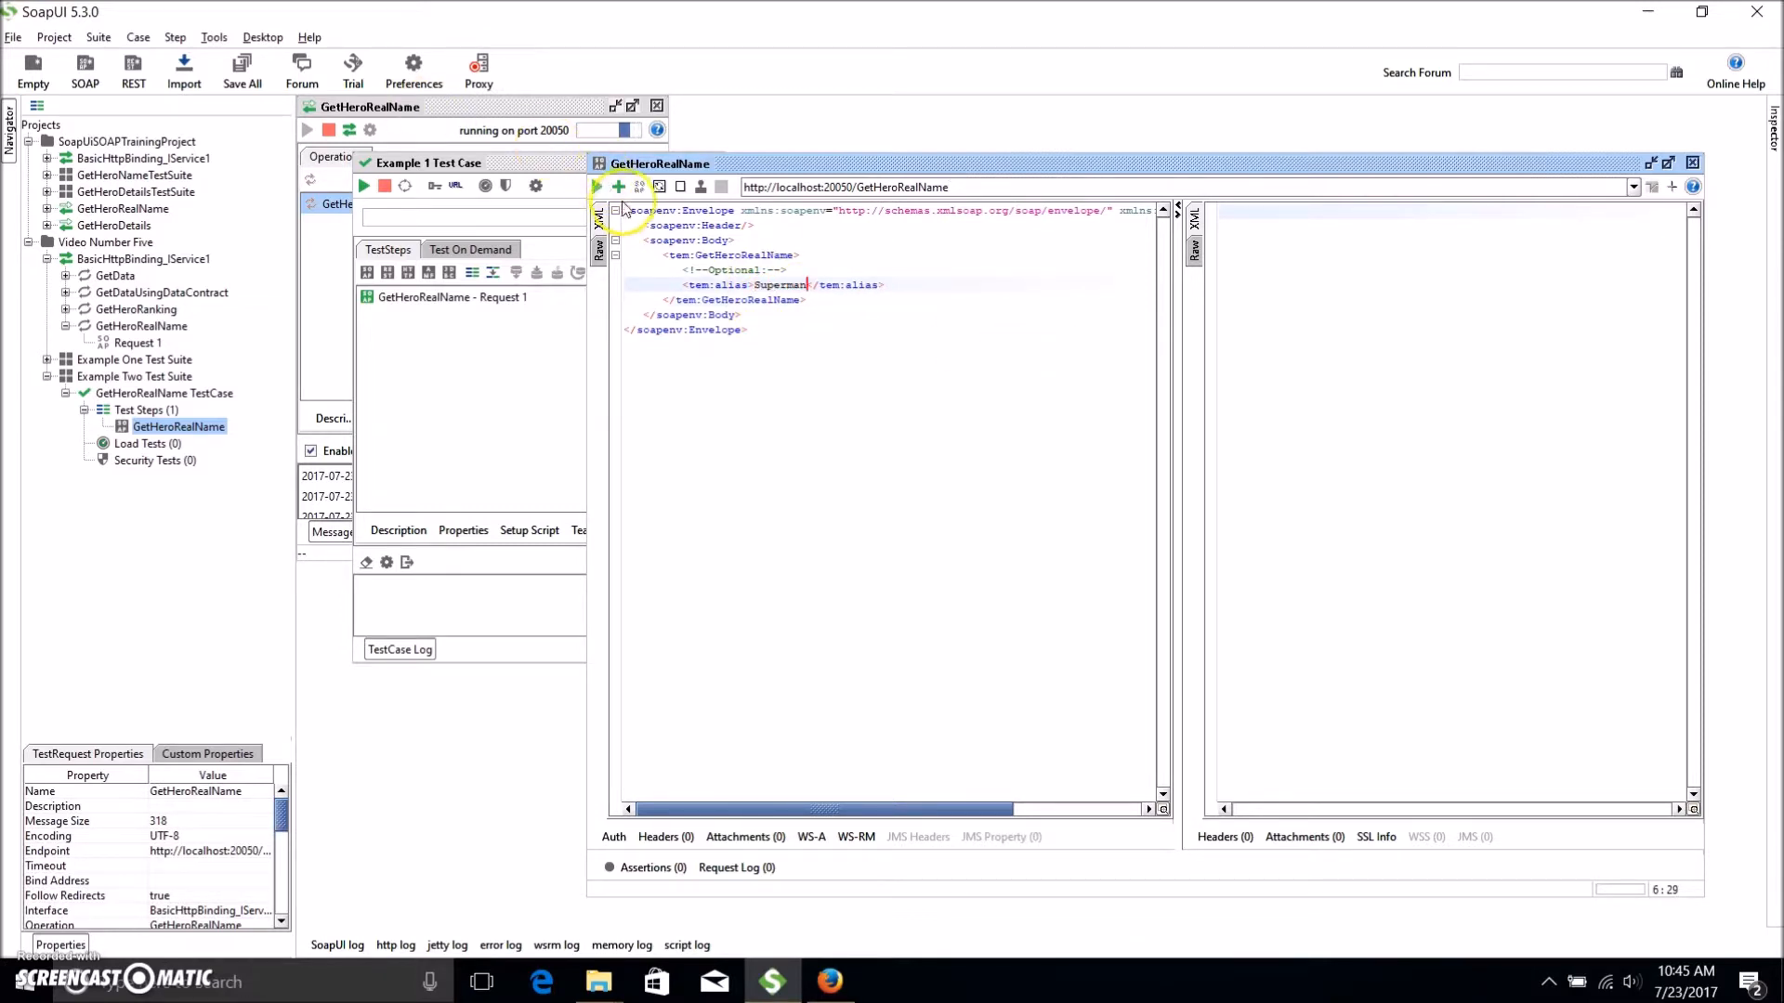
pyautogui.click(596, 187)
pyautogui.click(1489, 314)
pyautogui.doubleClick(69, 376)
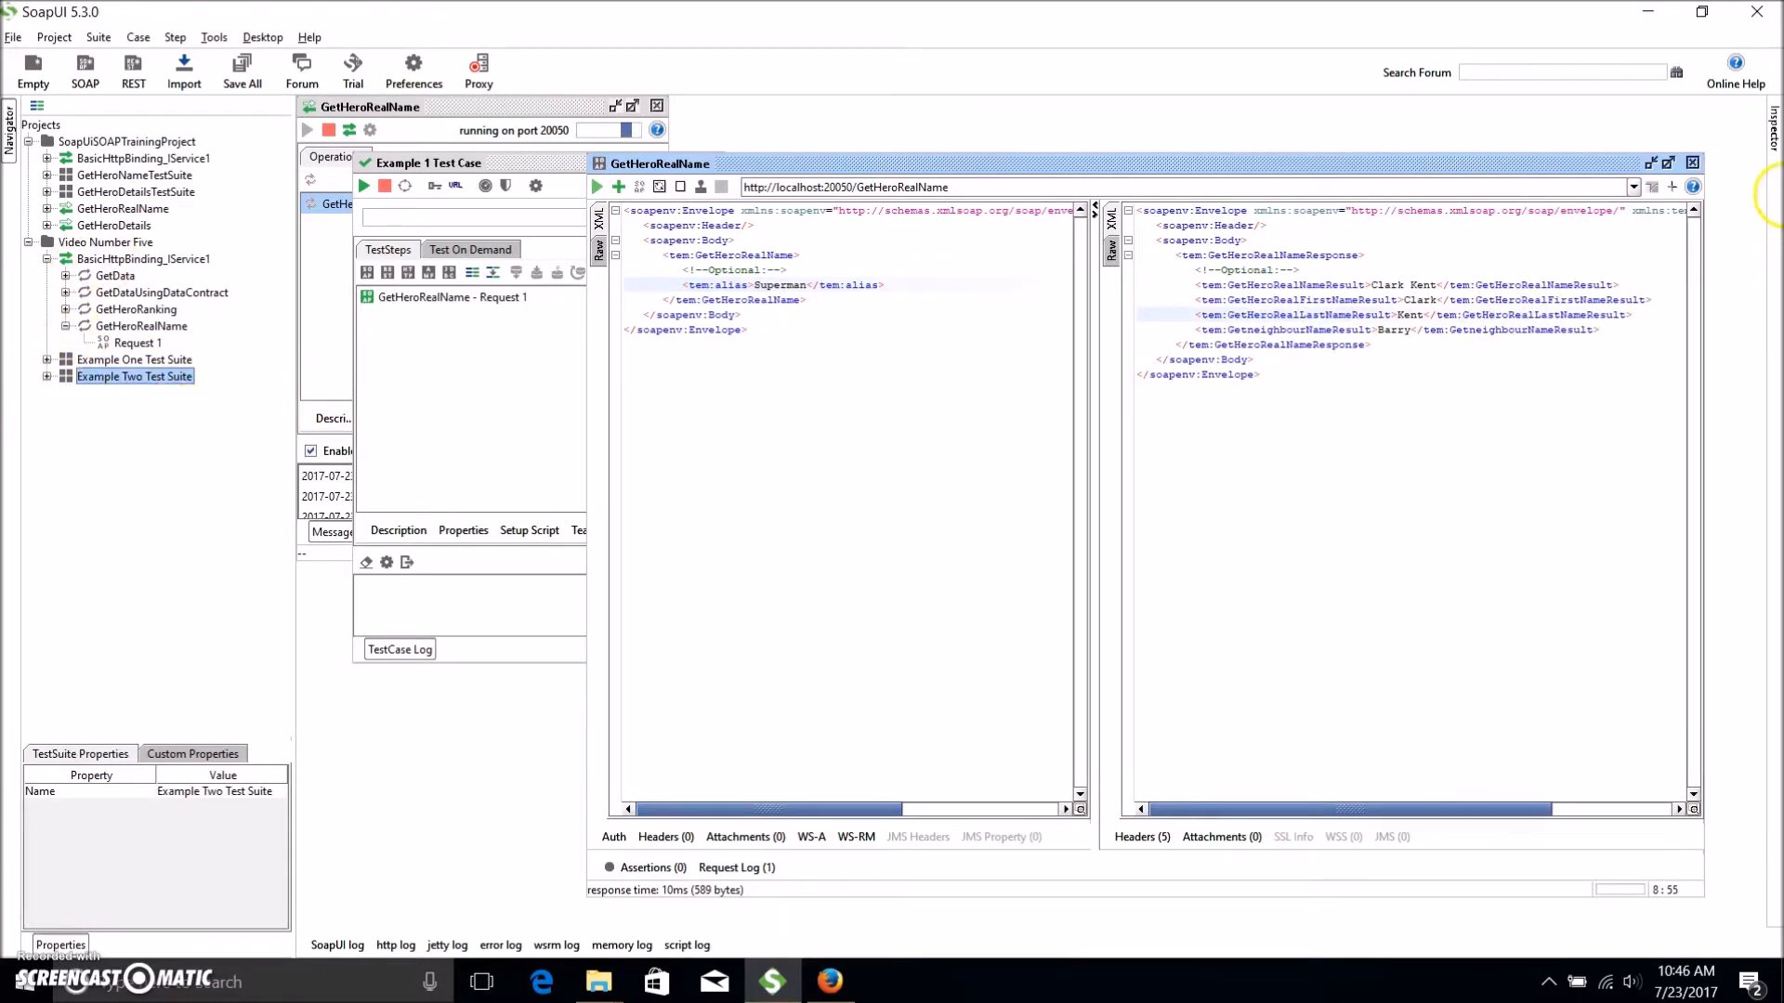
pyautogui.click(1693, 163)
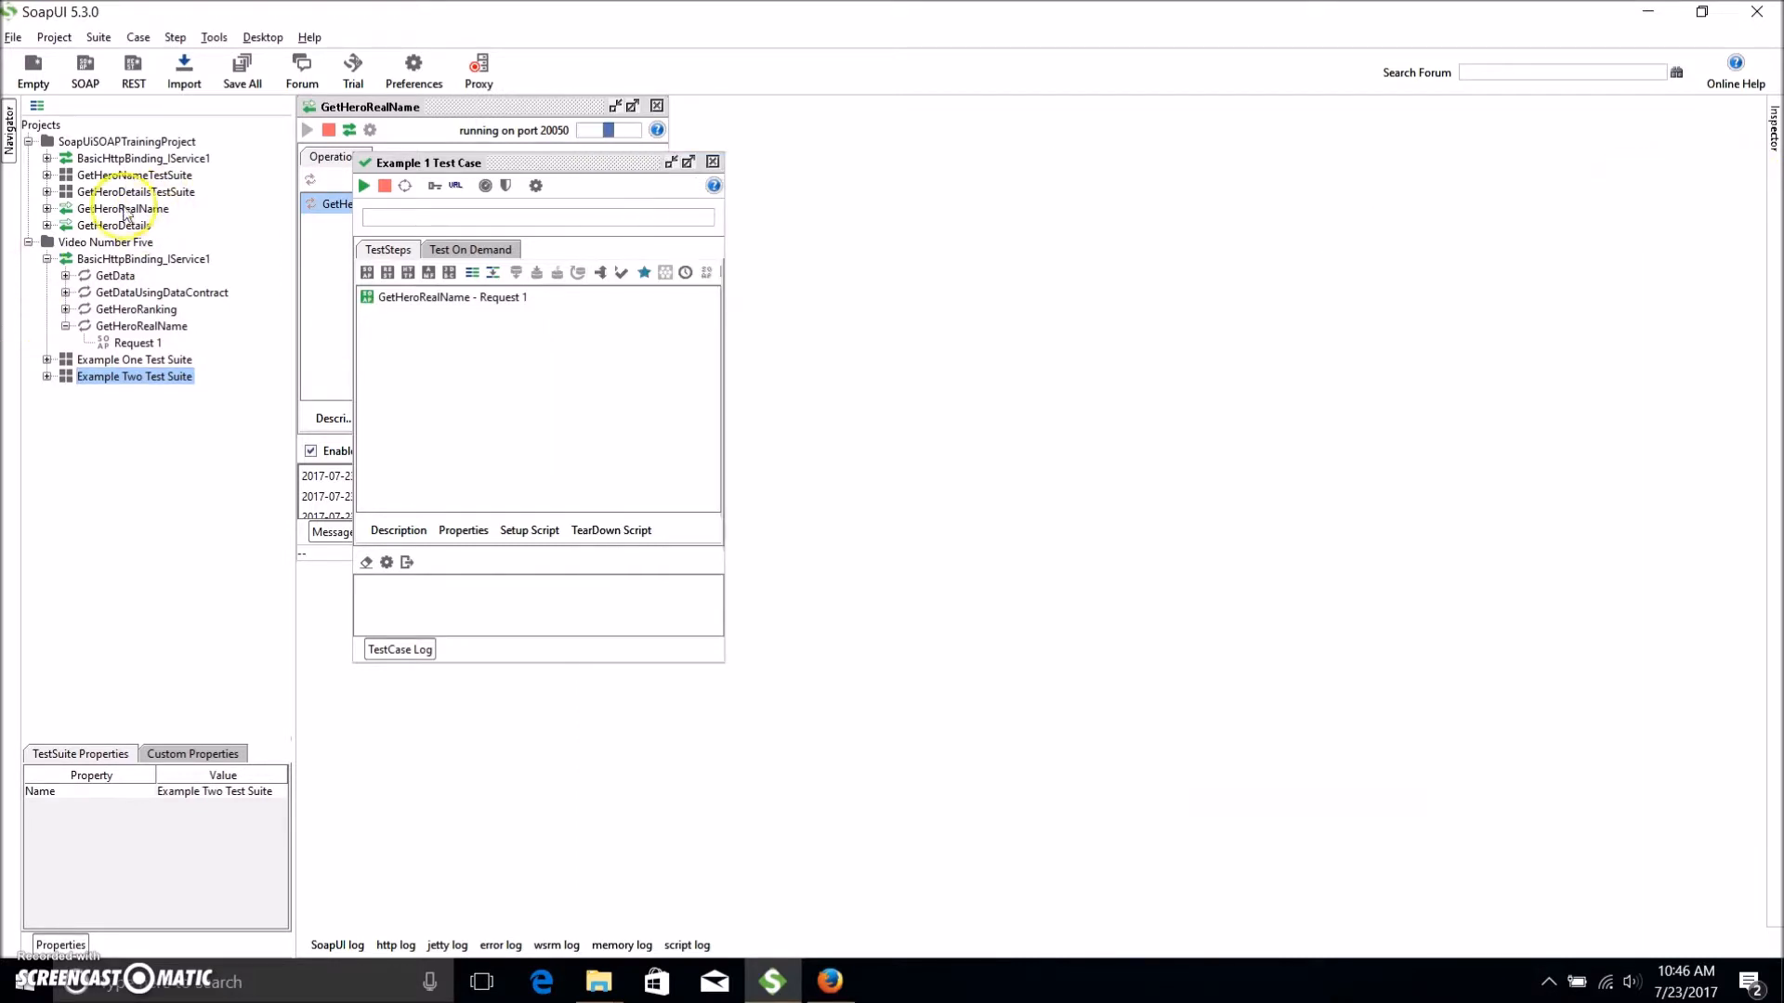
# Add a new test suite named Example Three Test Suite to the Video Number Five project.
pyautogui.click(101, 244)
pyautogui.rightClick(102, 246)
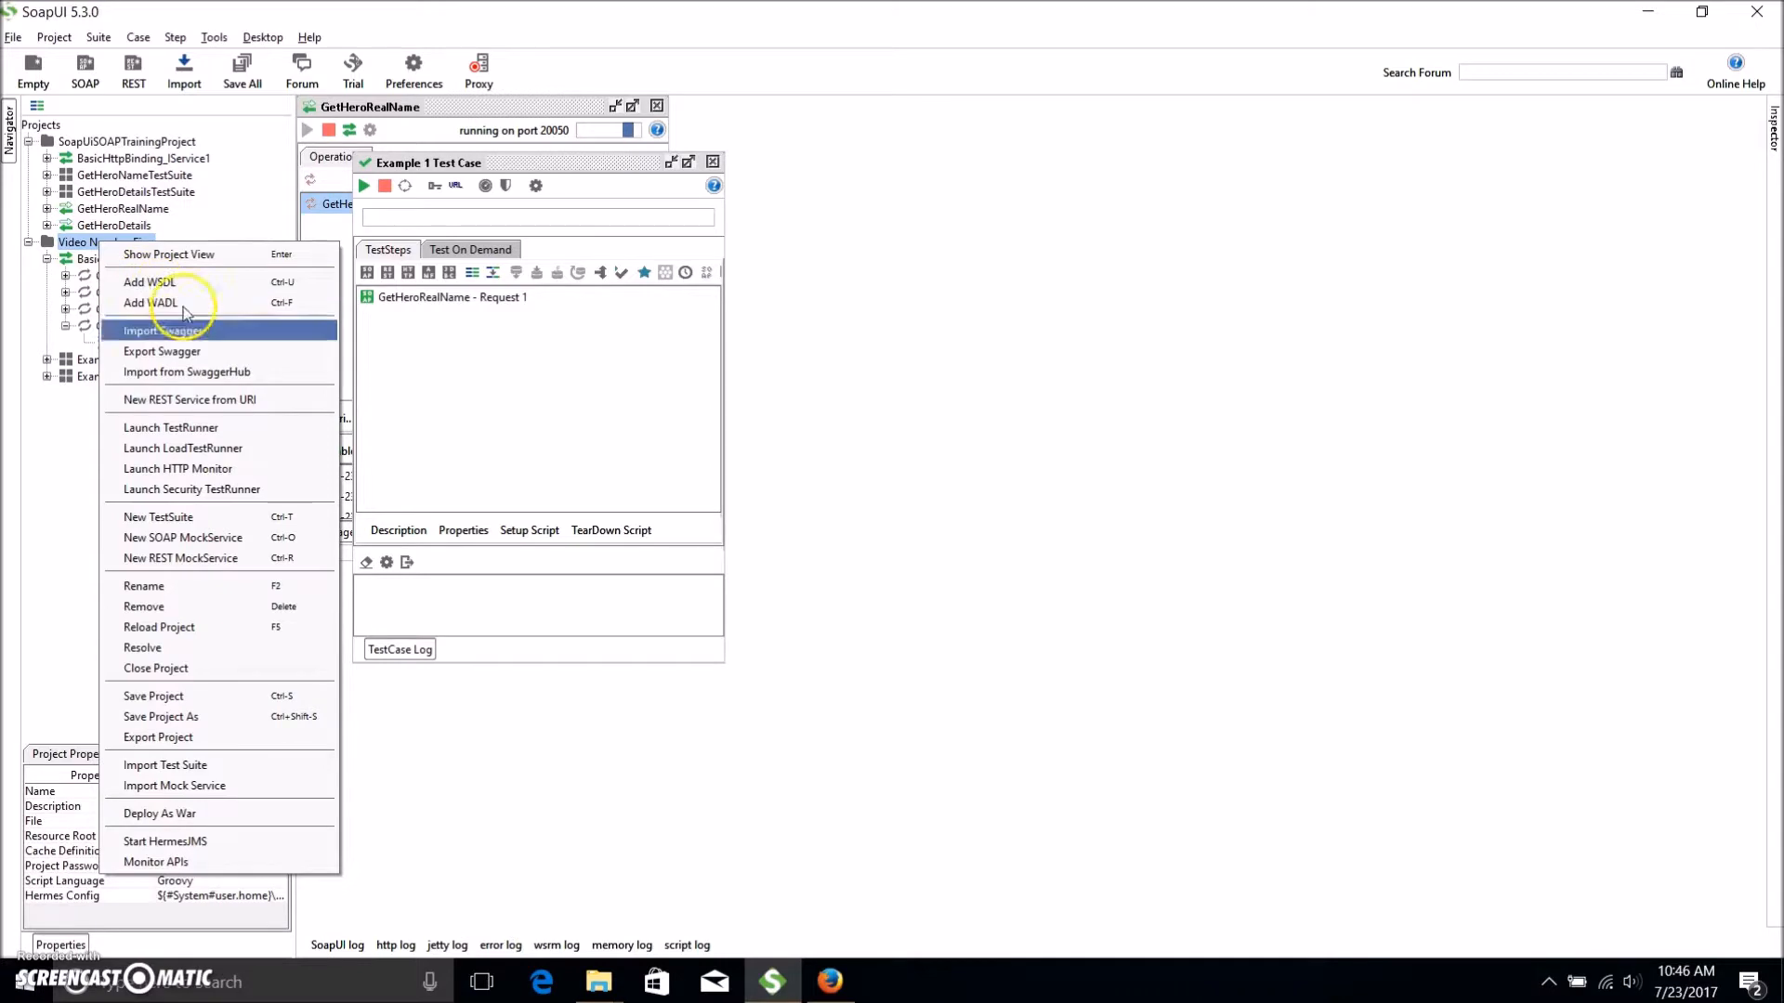
pyautogui.click(222, 528)
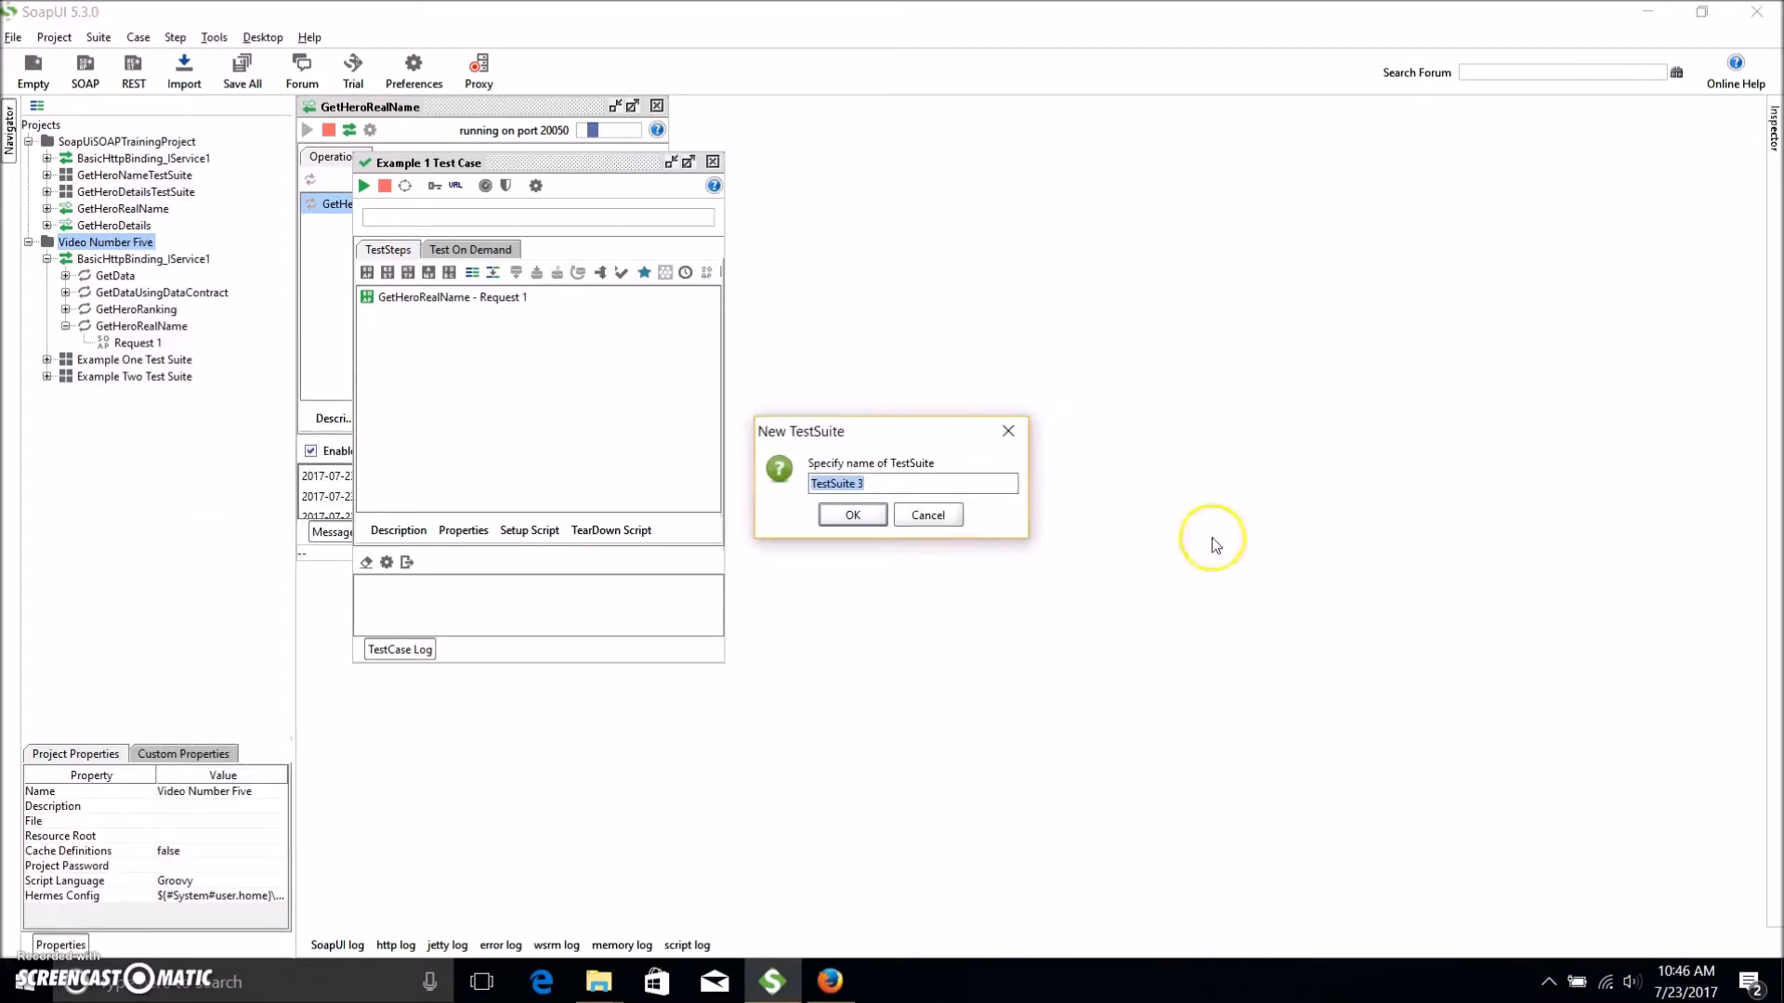
pyautogui.write('Example Three')
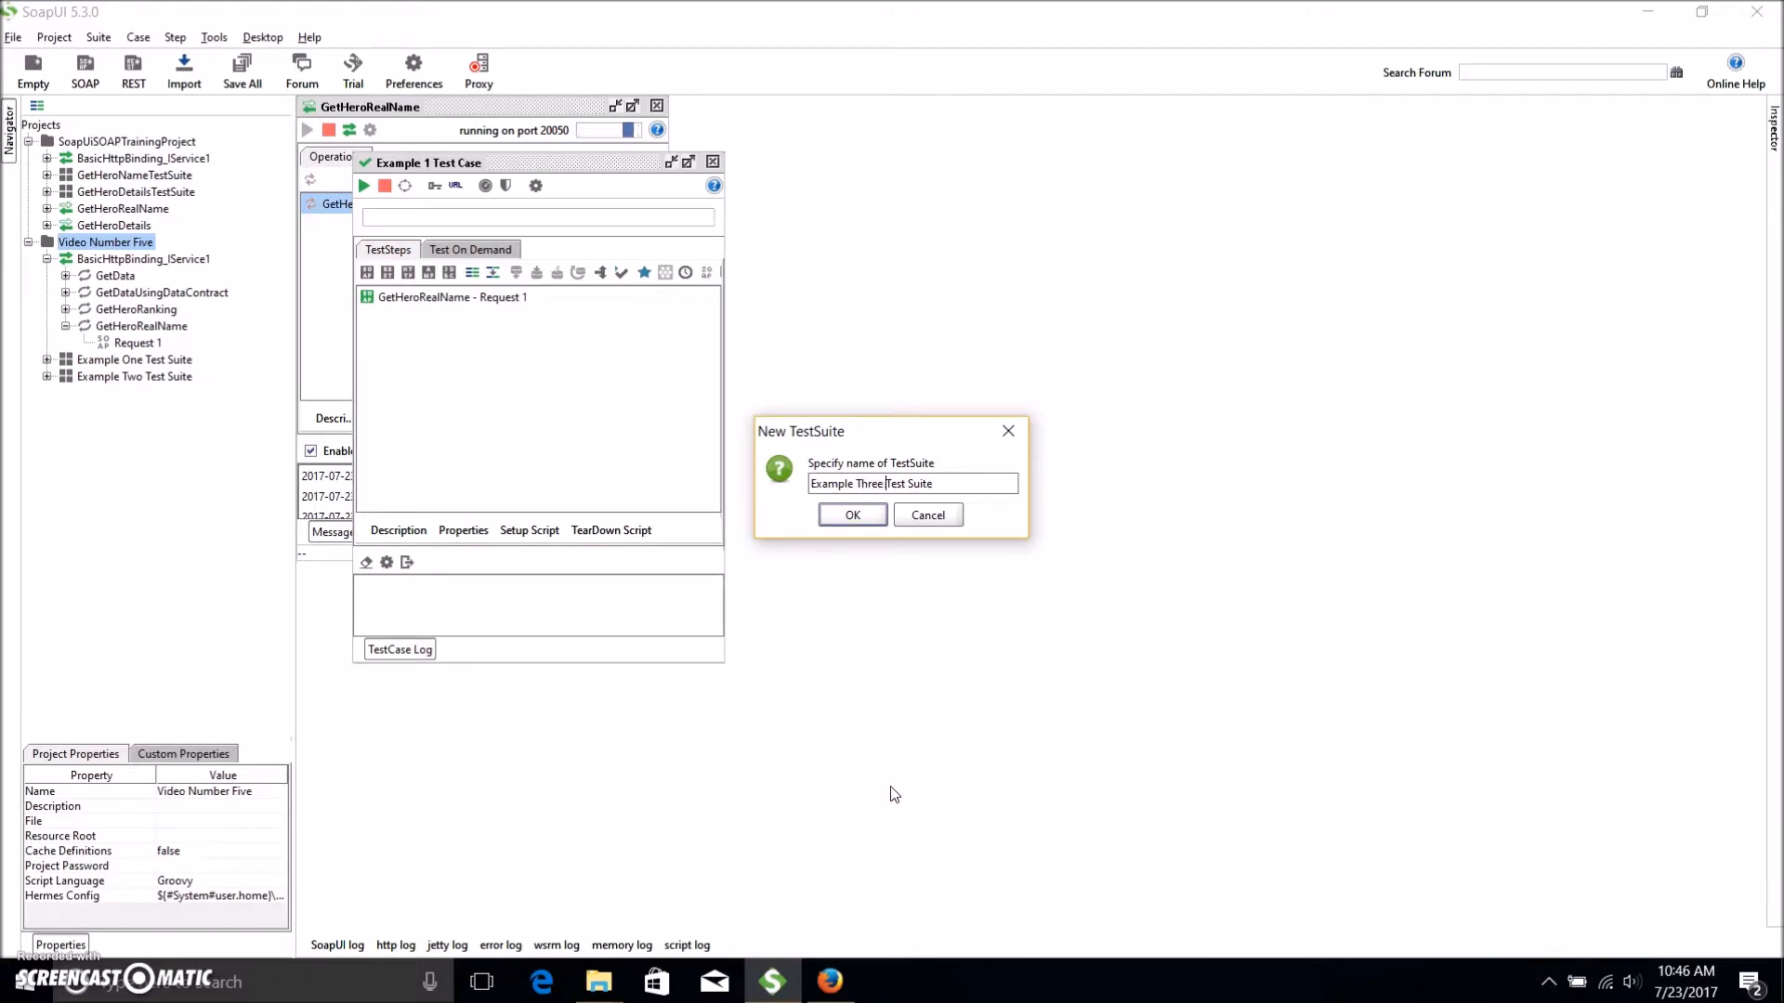
pyautogui.press('Return')
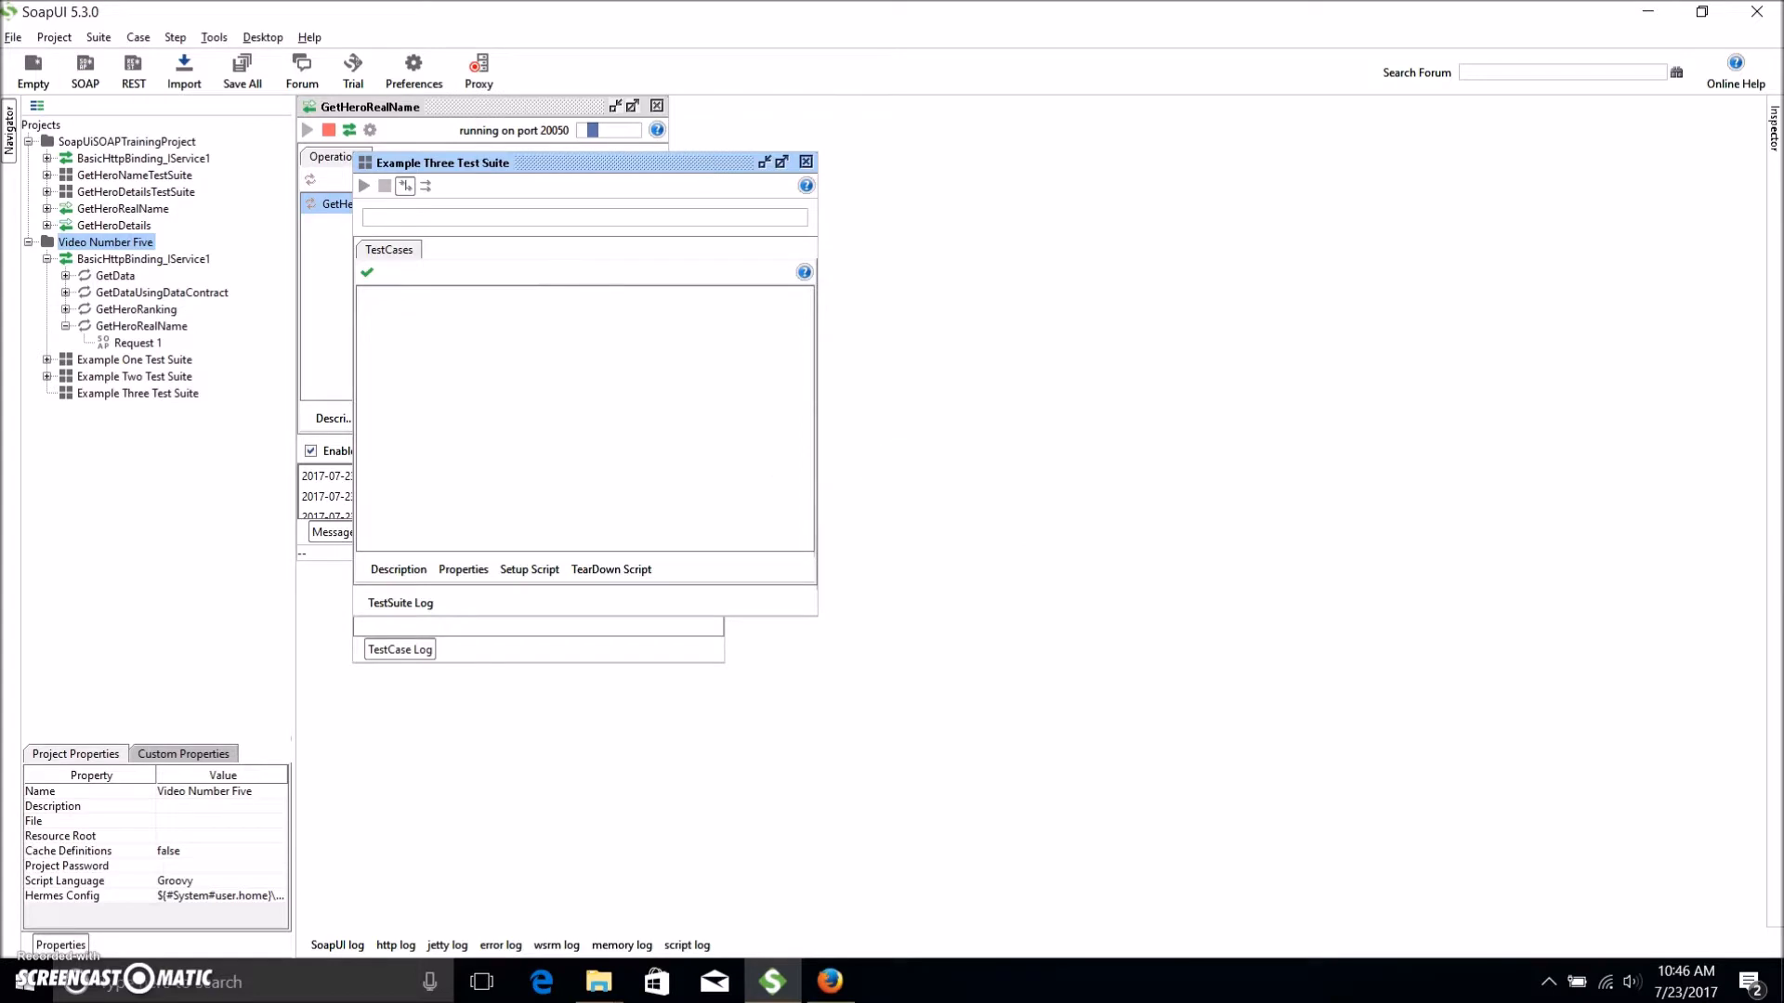
# Start creating a new test case inside Example Three Test Suite.
pyautogui.click(163, 396)
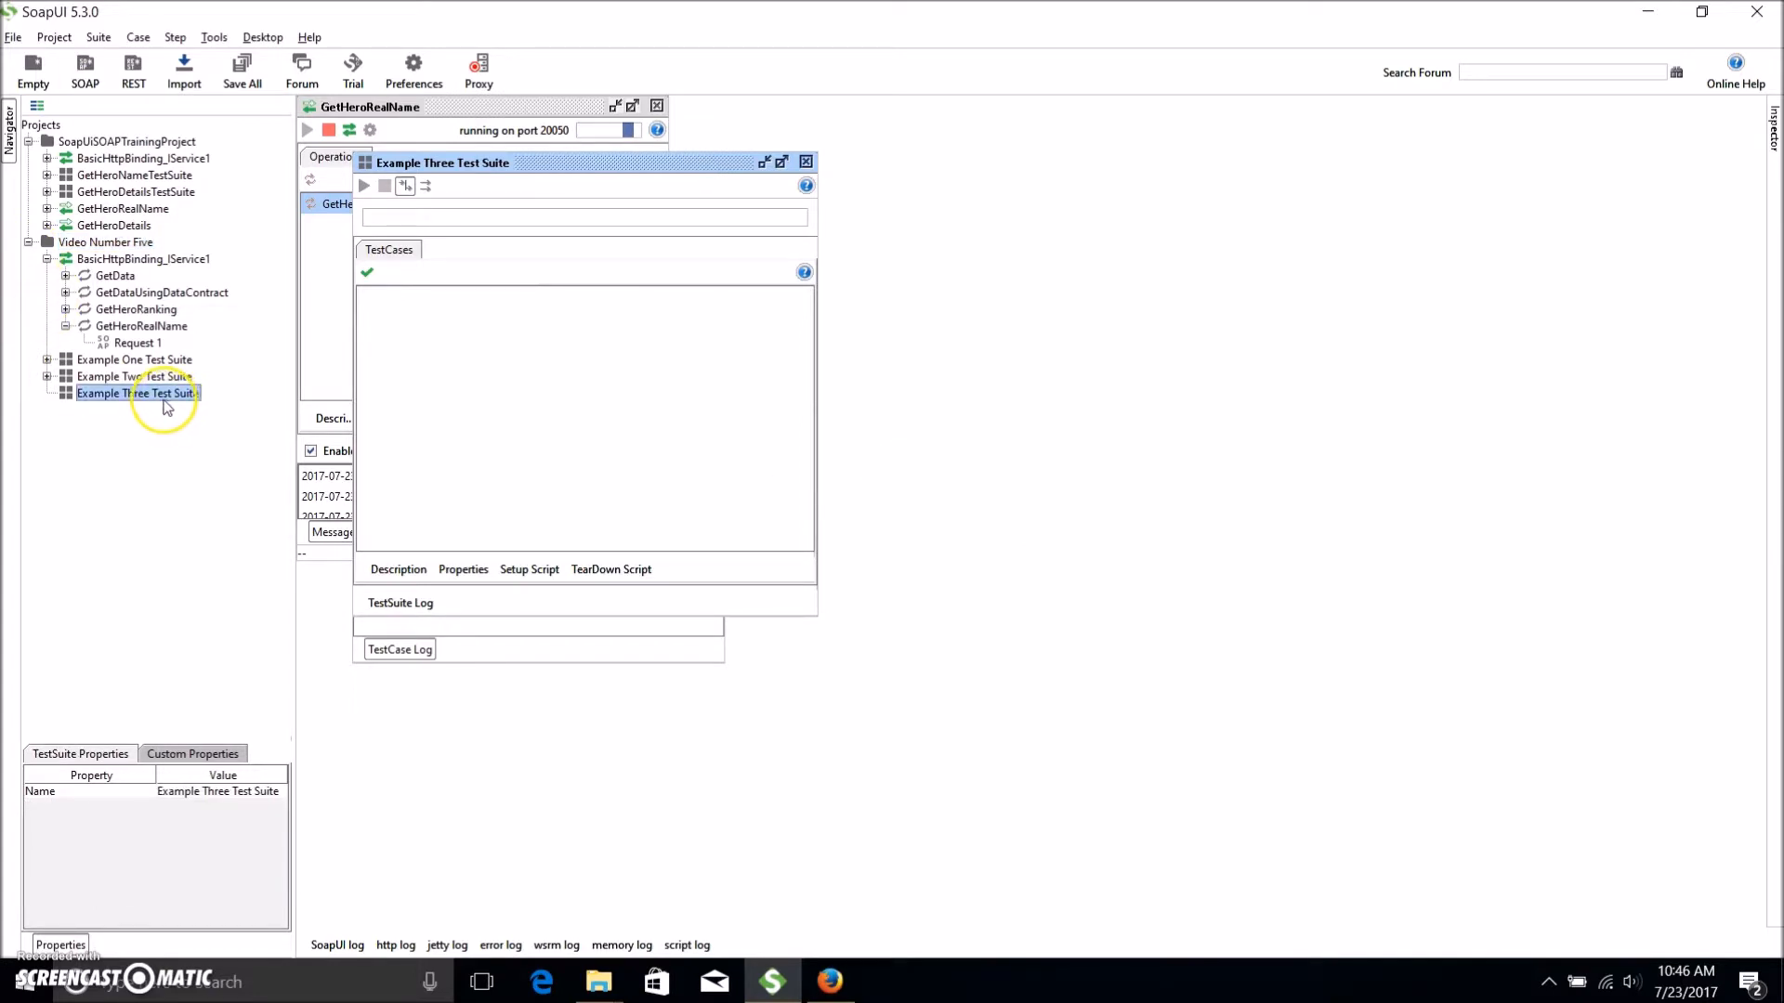
pyautogui.rightClick(173, 398)
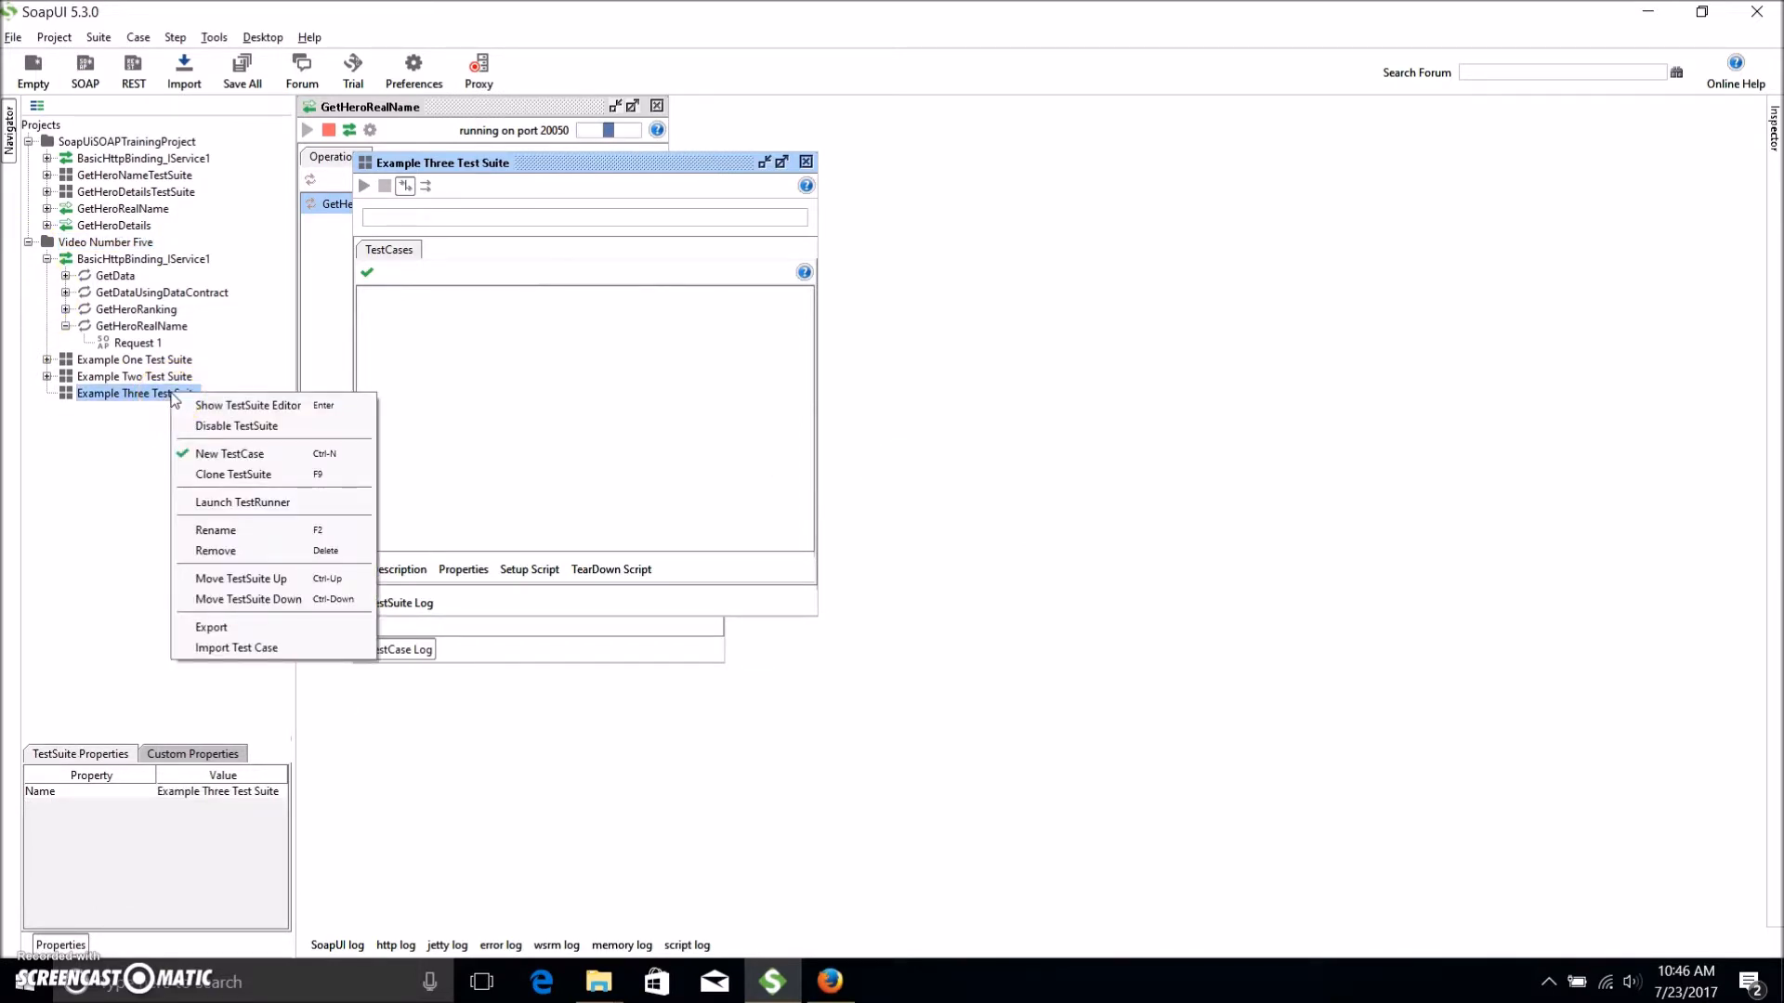
pyautogui.click(324, 456)
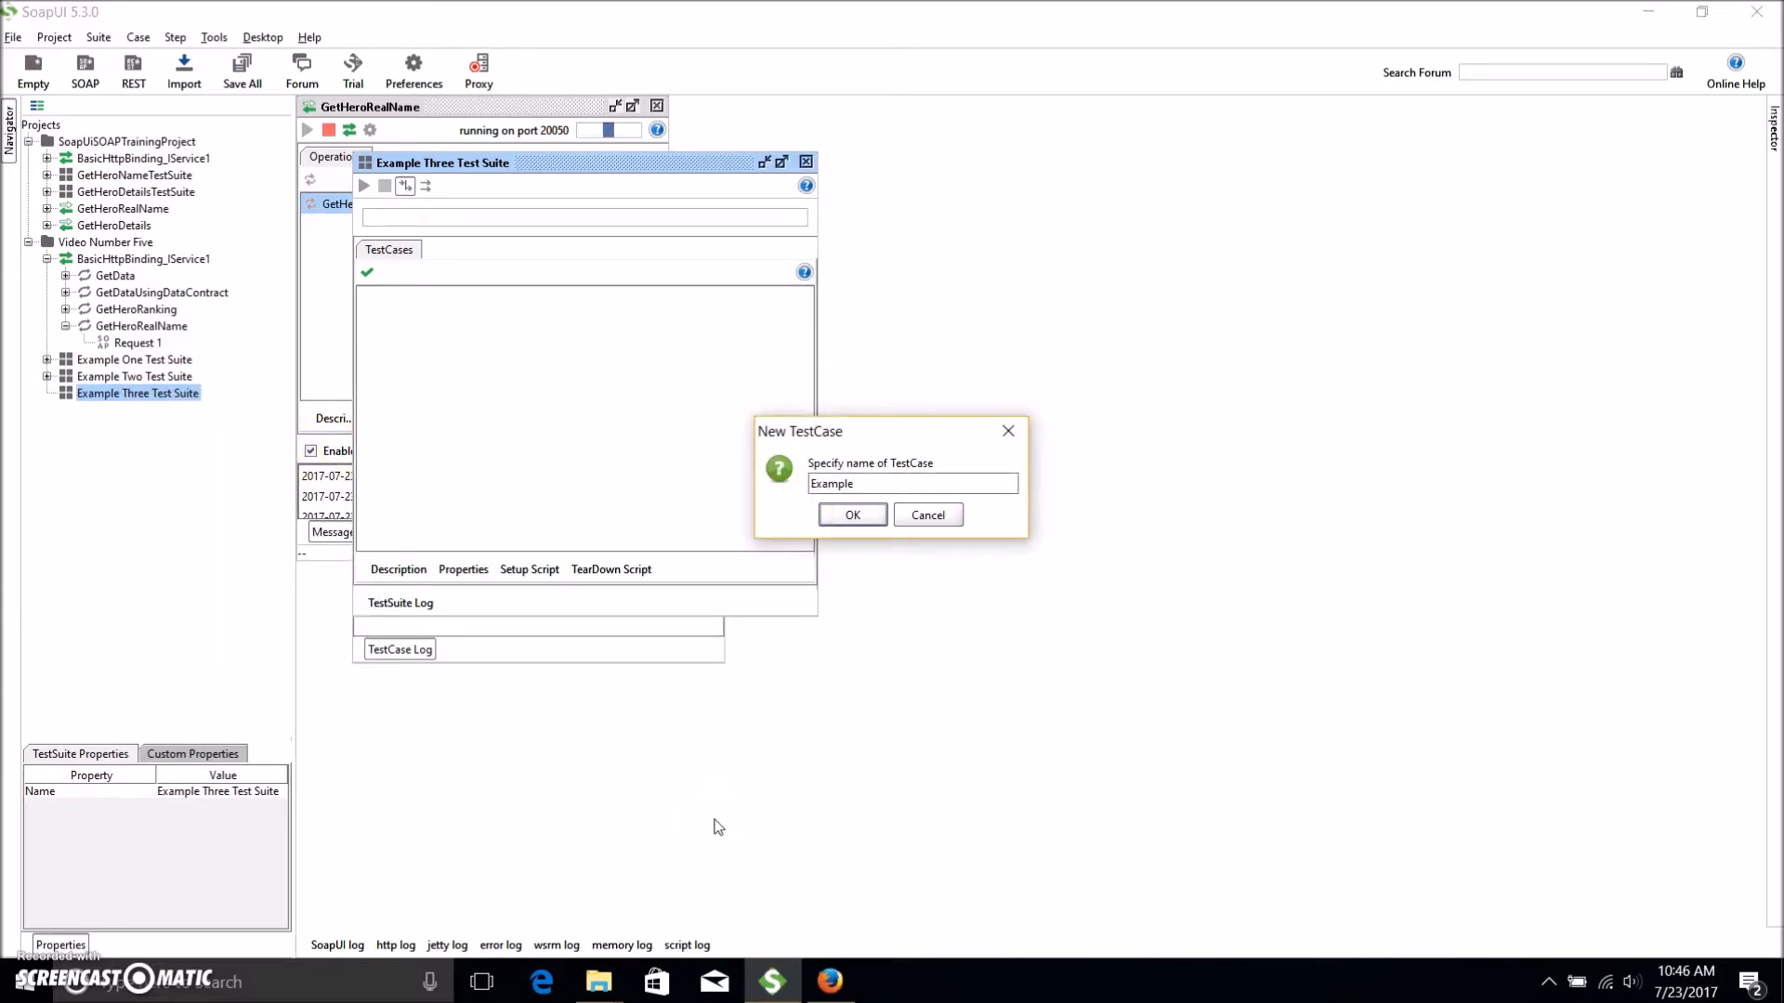
# Name the new test case 'Example three Test Case' and expand it to its Test Steps node.
pyautogui.write('Example three Test Case')
pyautogui.press('Return')
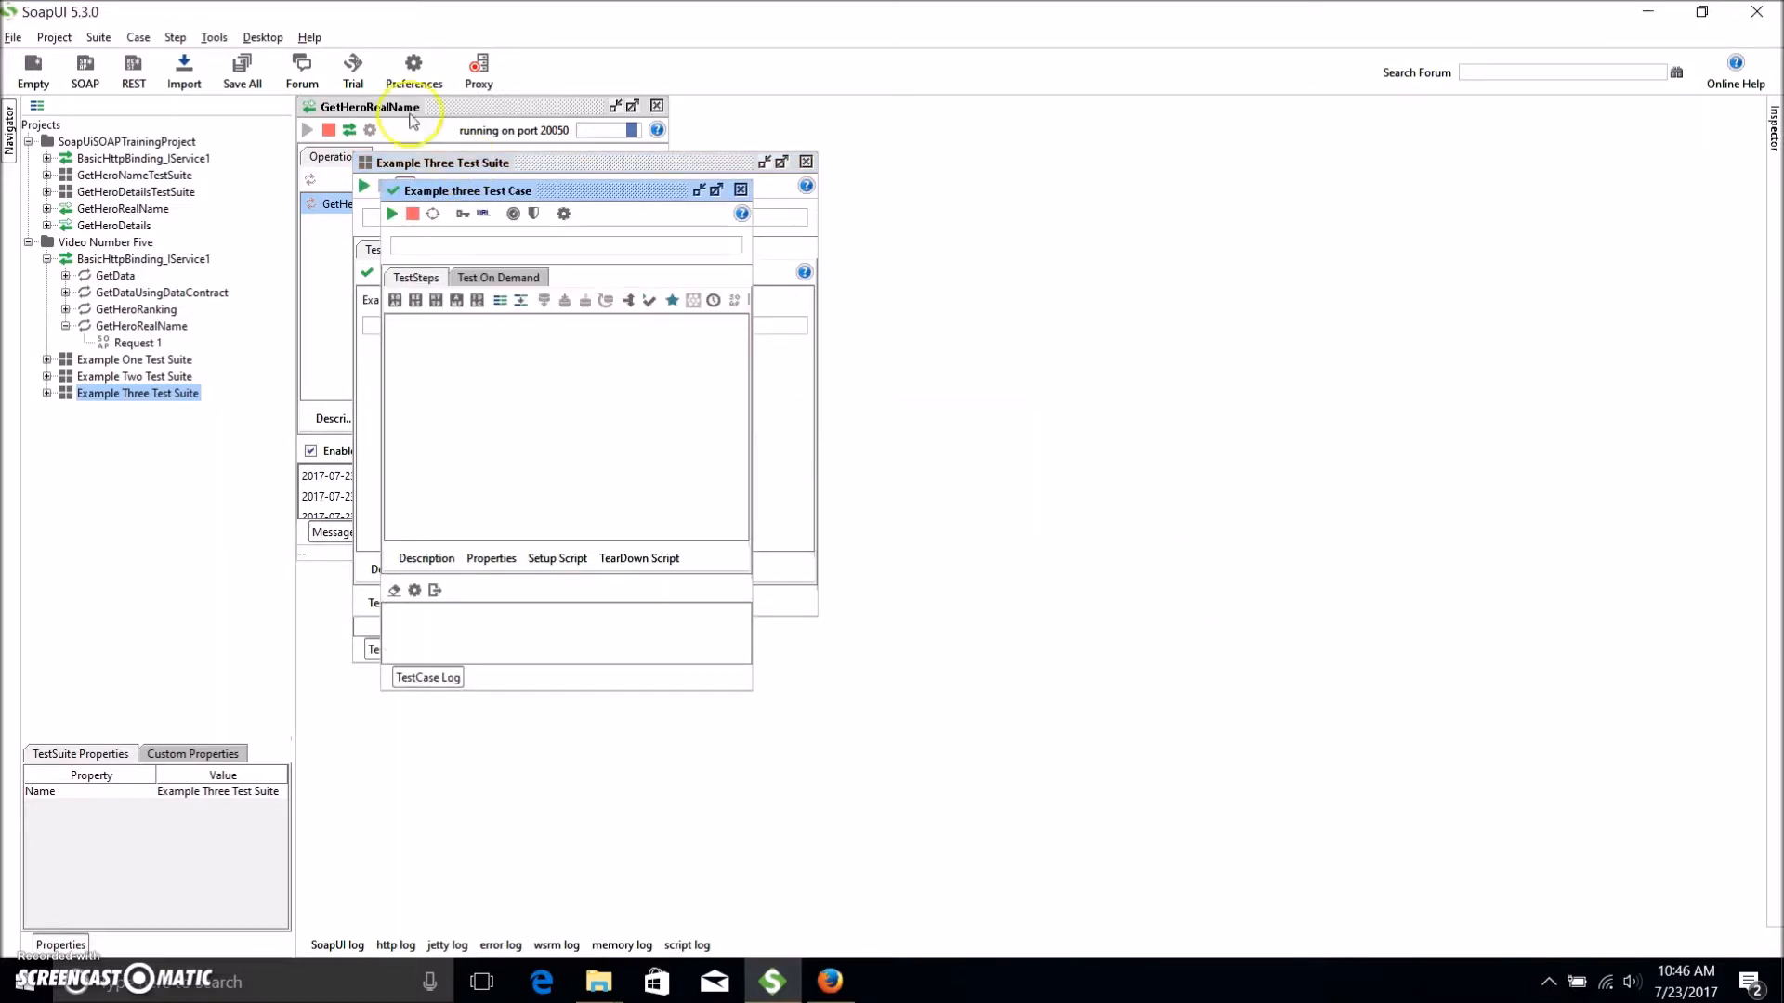
pyautogui.click(47, 393)
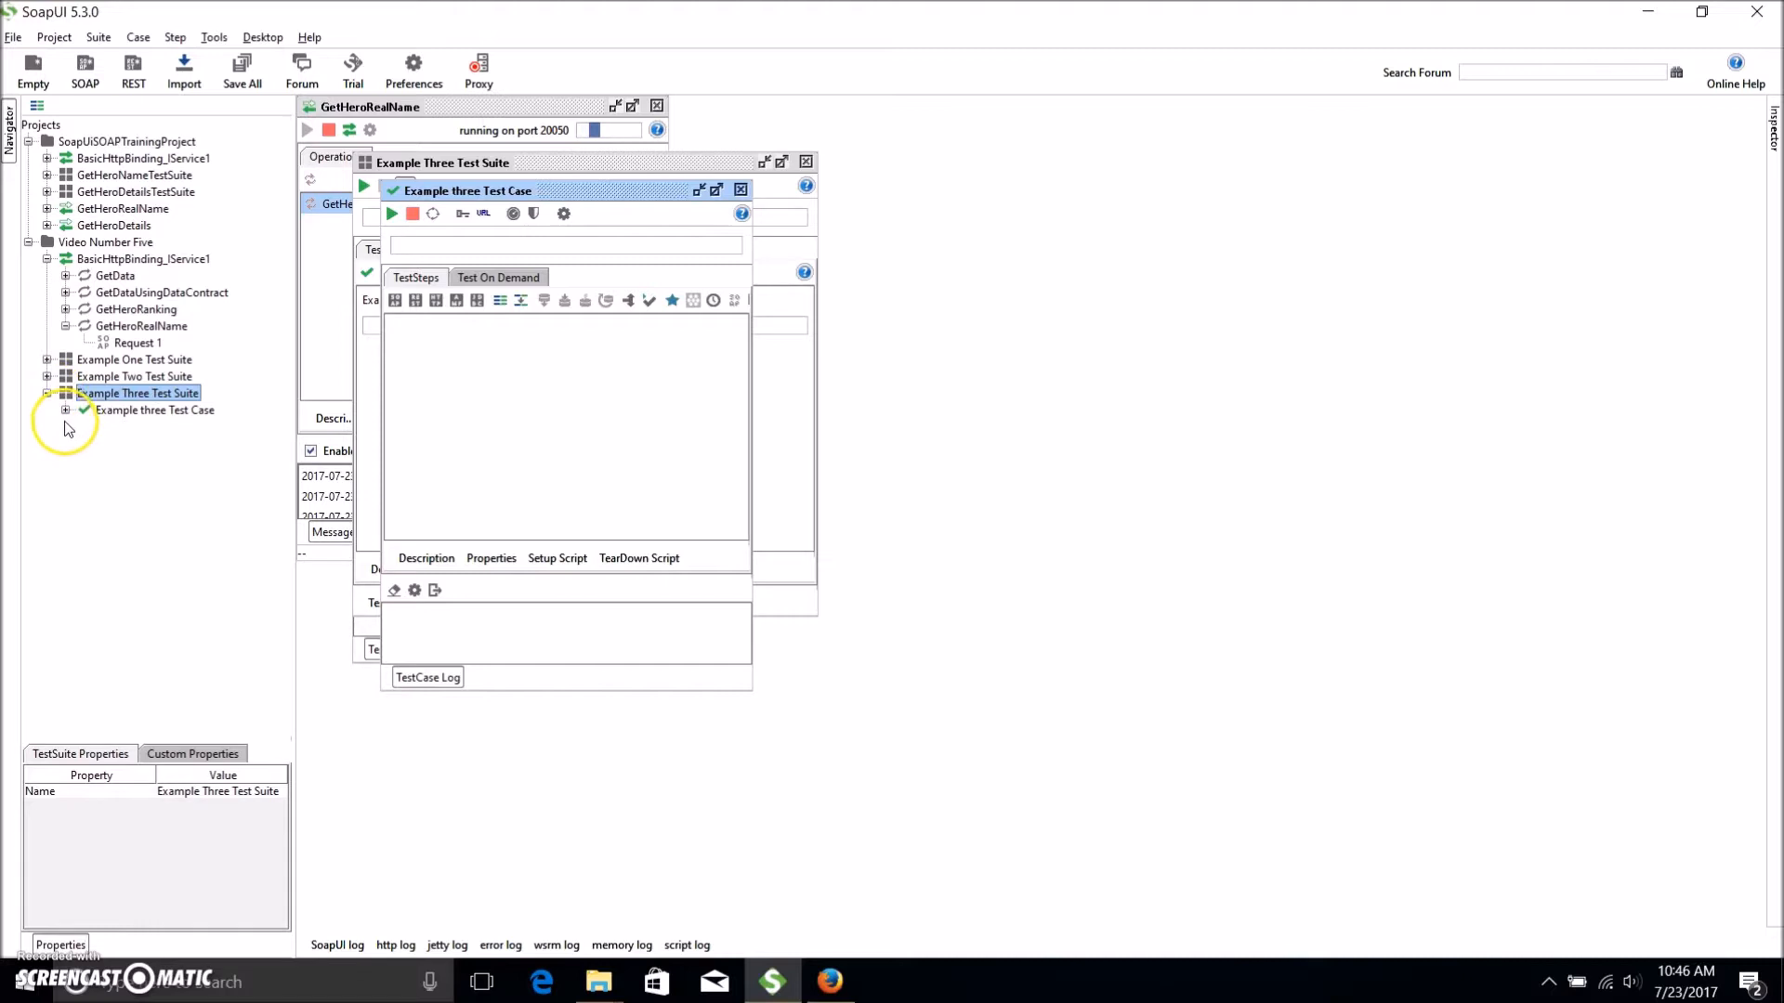
pyautogui.click(65, 410)
pyautogui.click(144, 427)
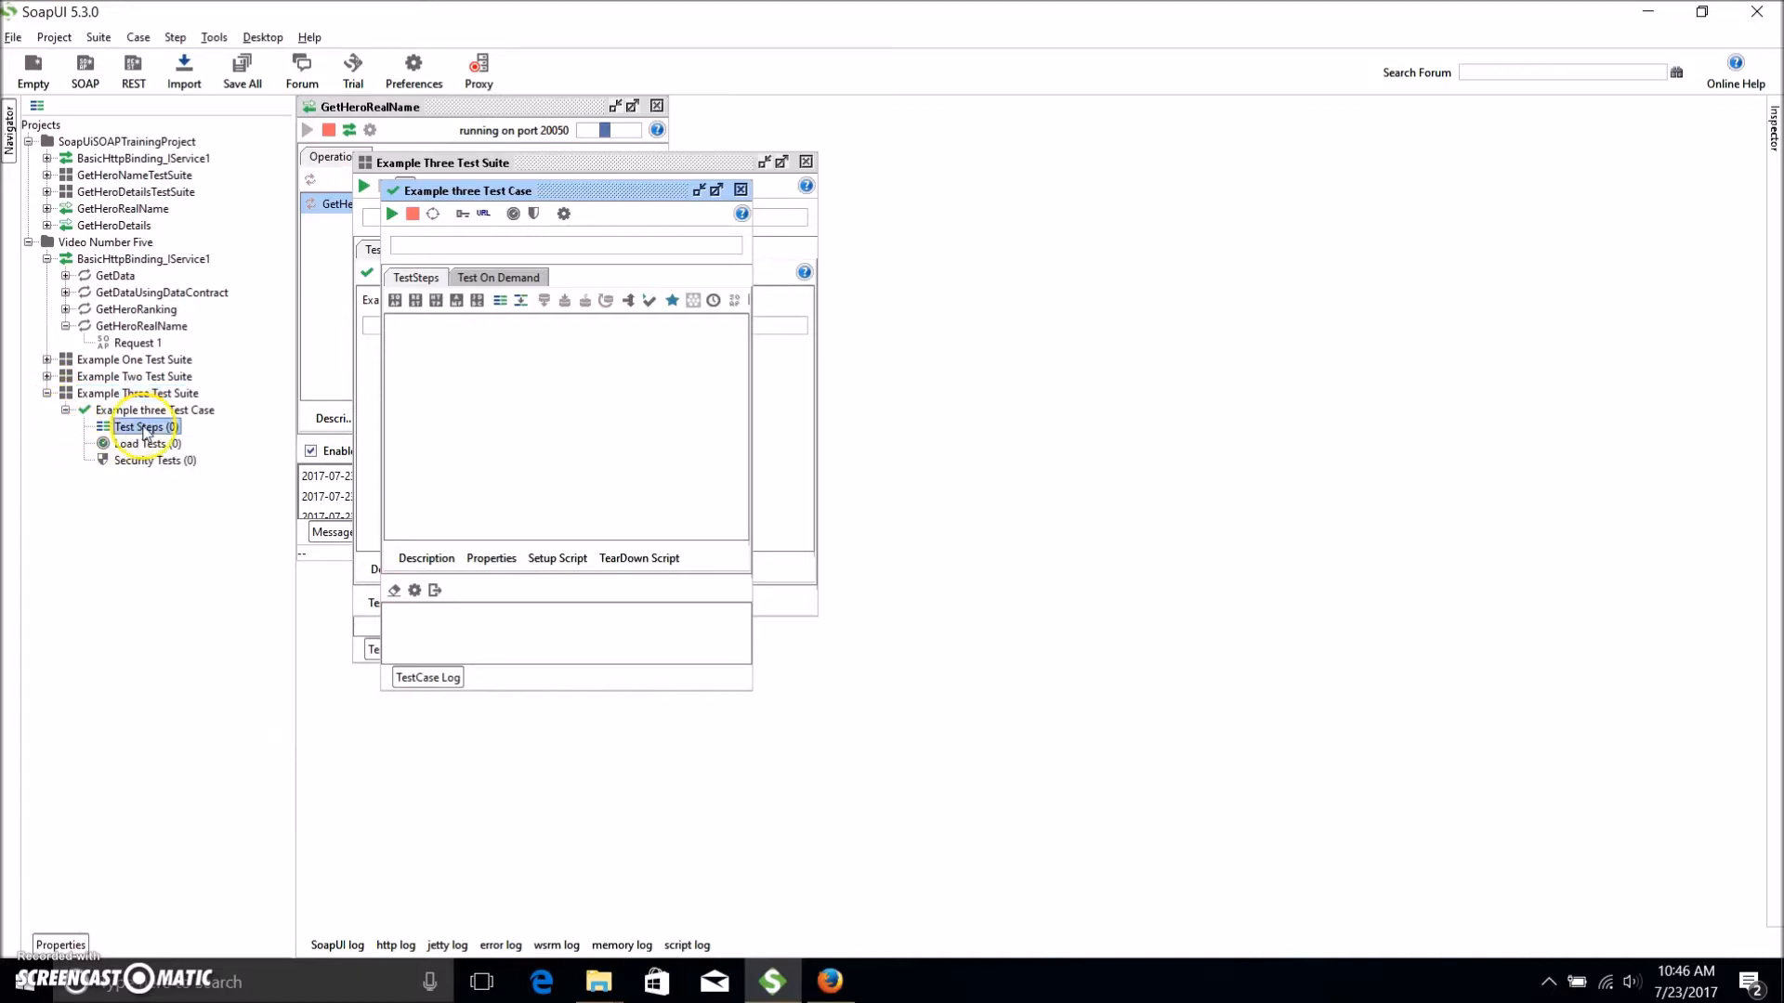
# Add a SOAP Request step that calls the GetHeroRealName operation.
pyautogui.rightClick(141, 430)
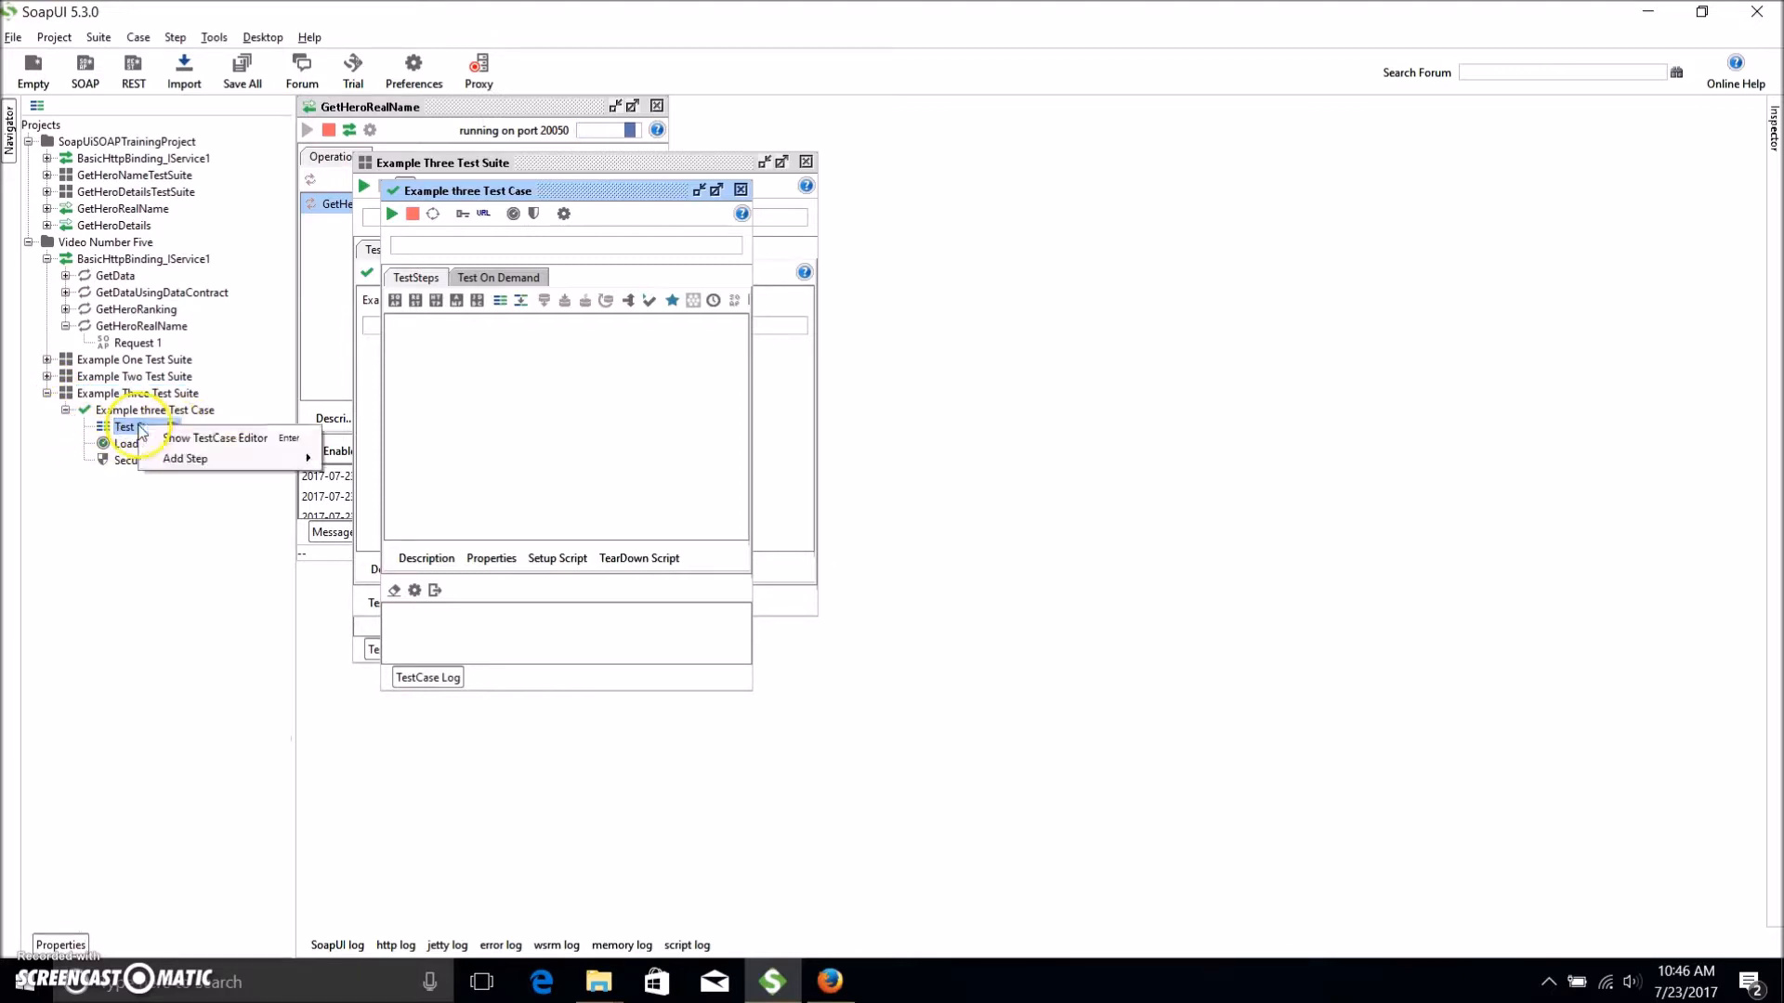
pyautogui.moveTo(195, 458)
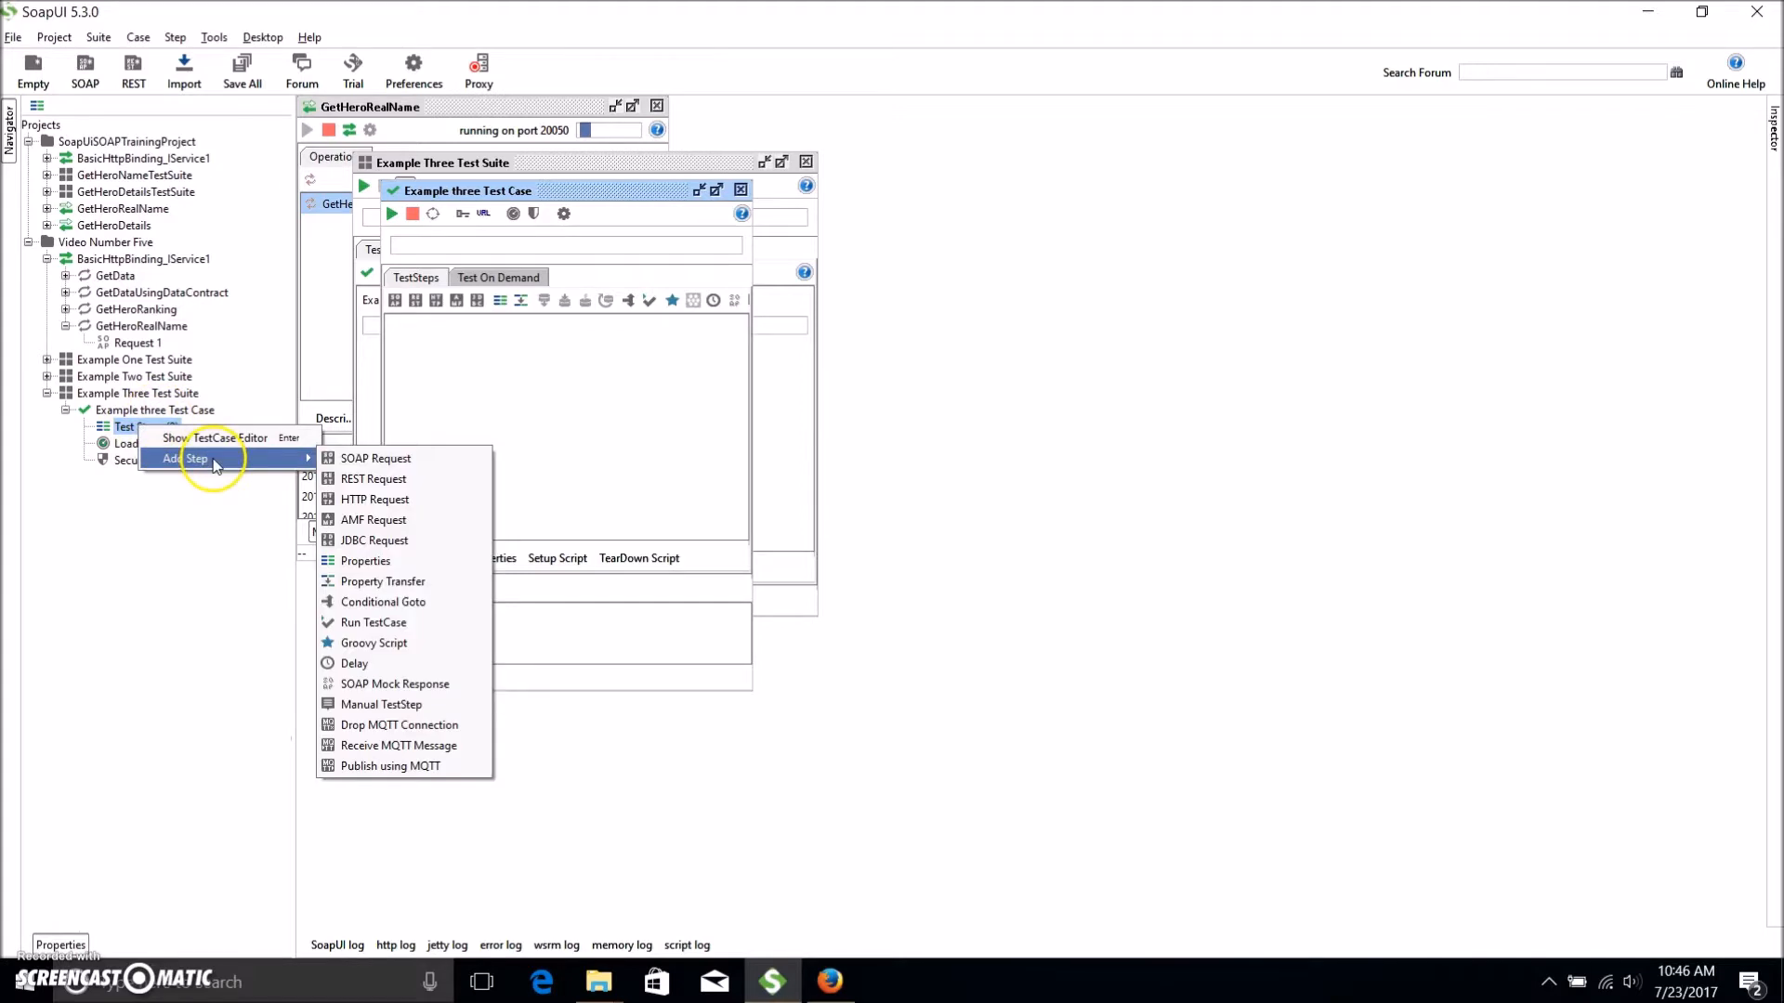
pyautogui.click(392, 461)
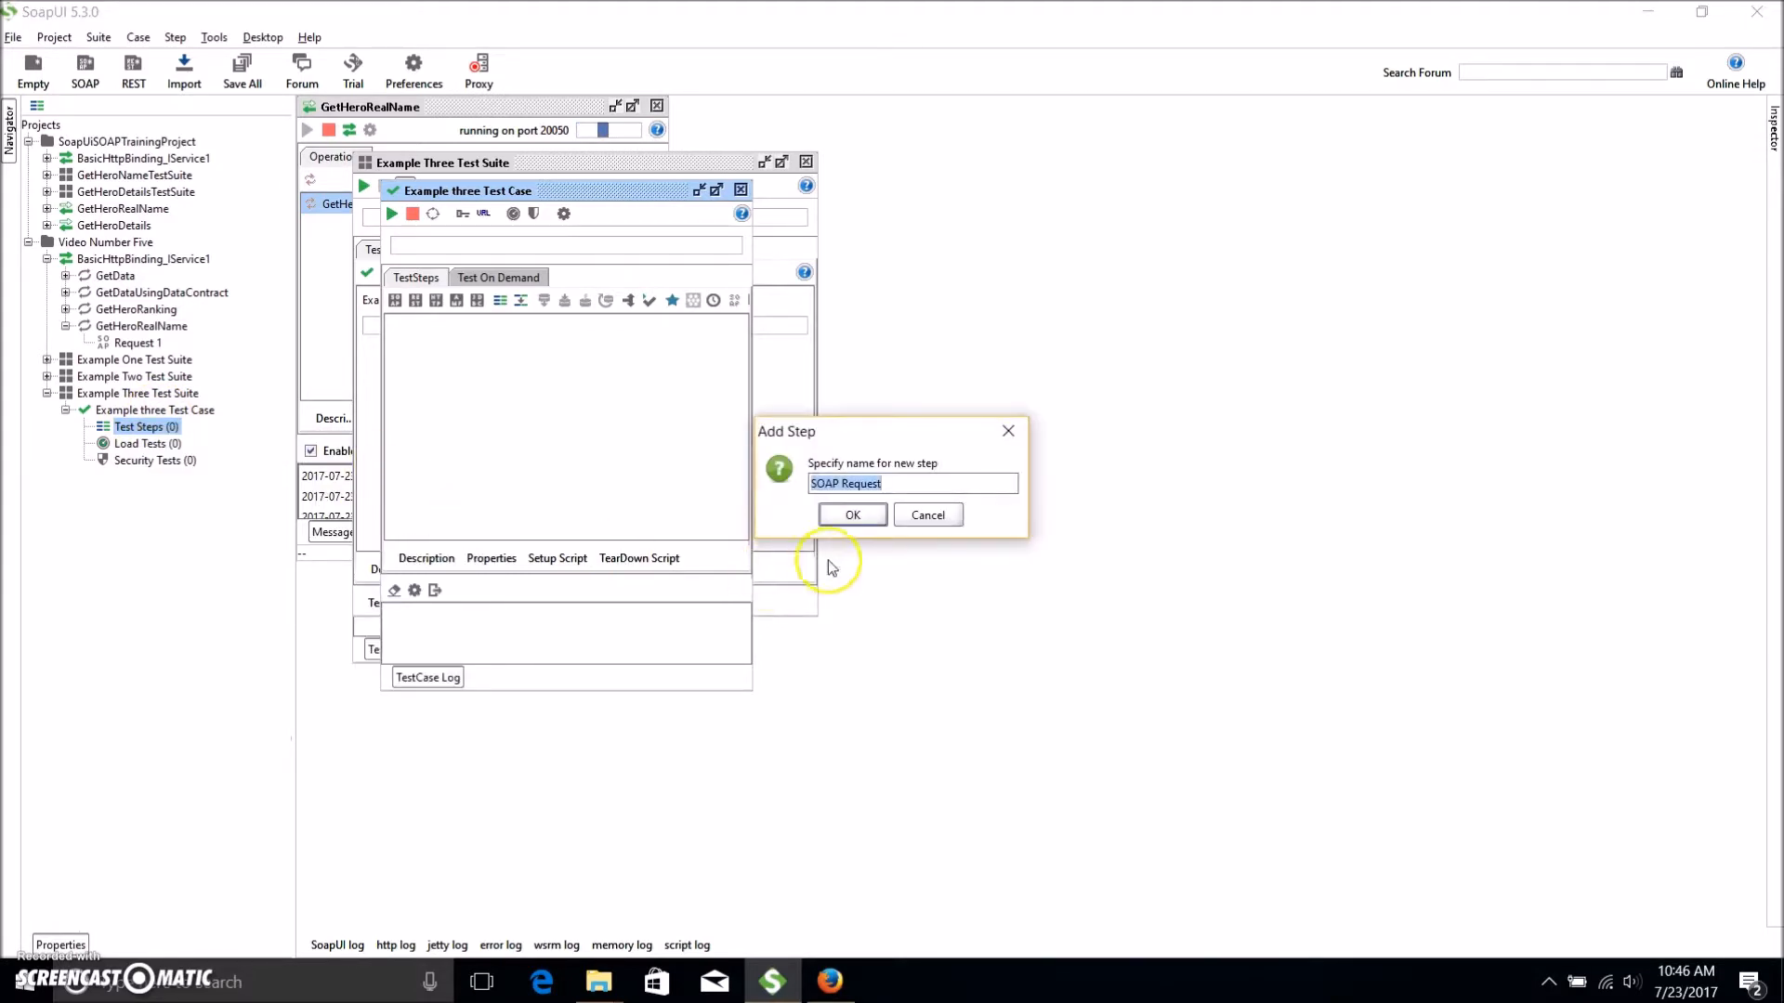
pyautogui.click(855, 515)
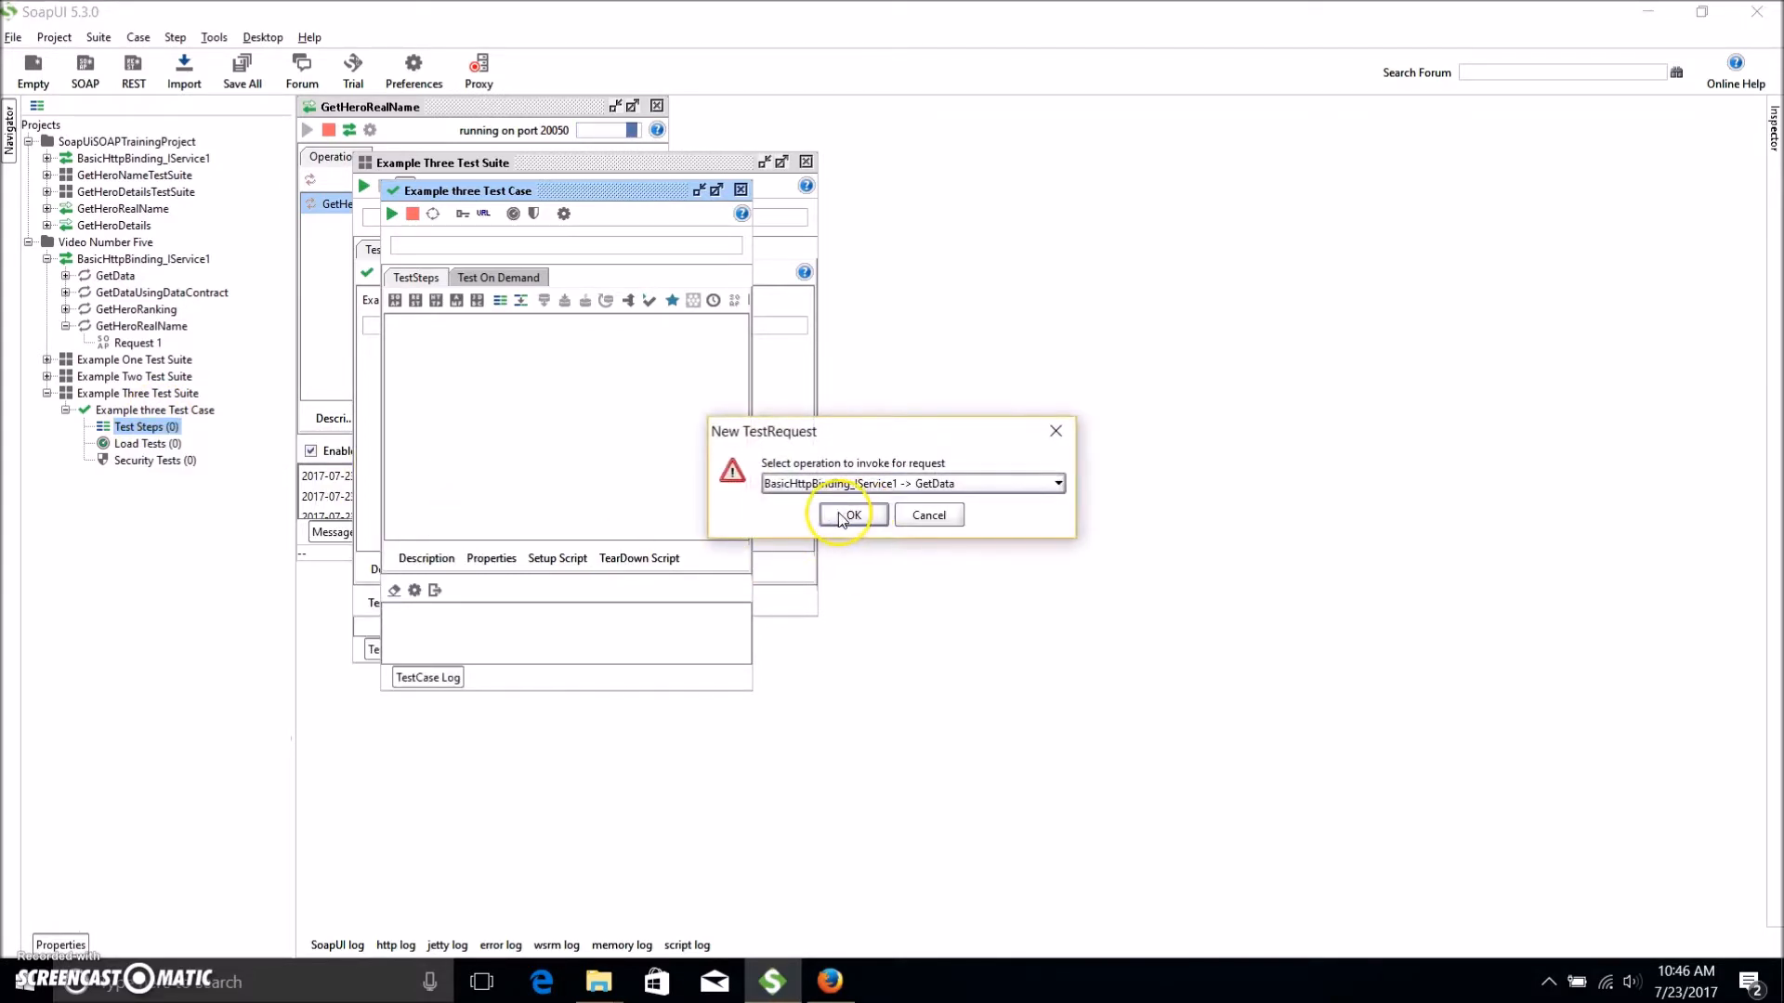
pyautogui.click(1056, 484)
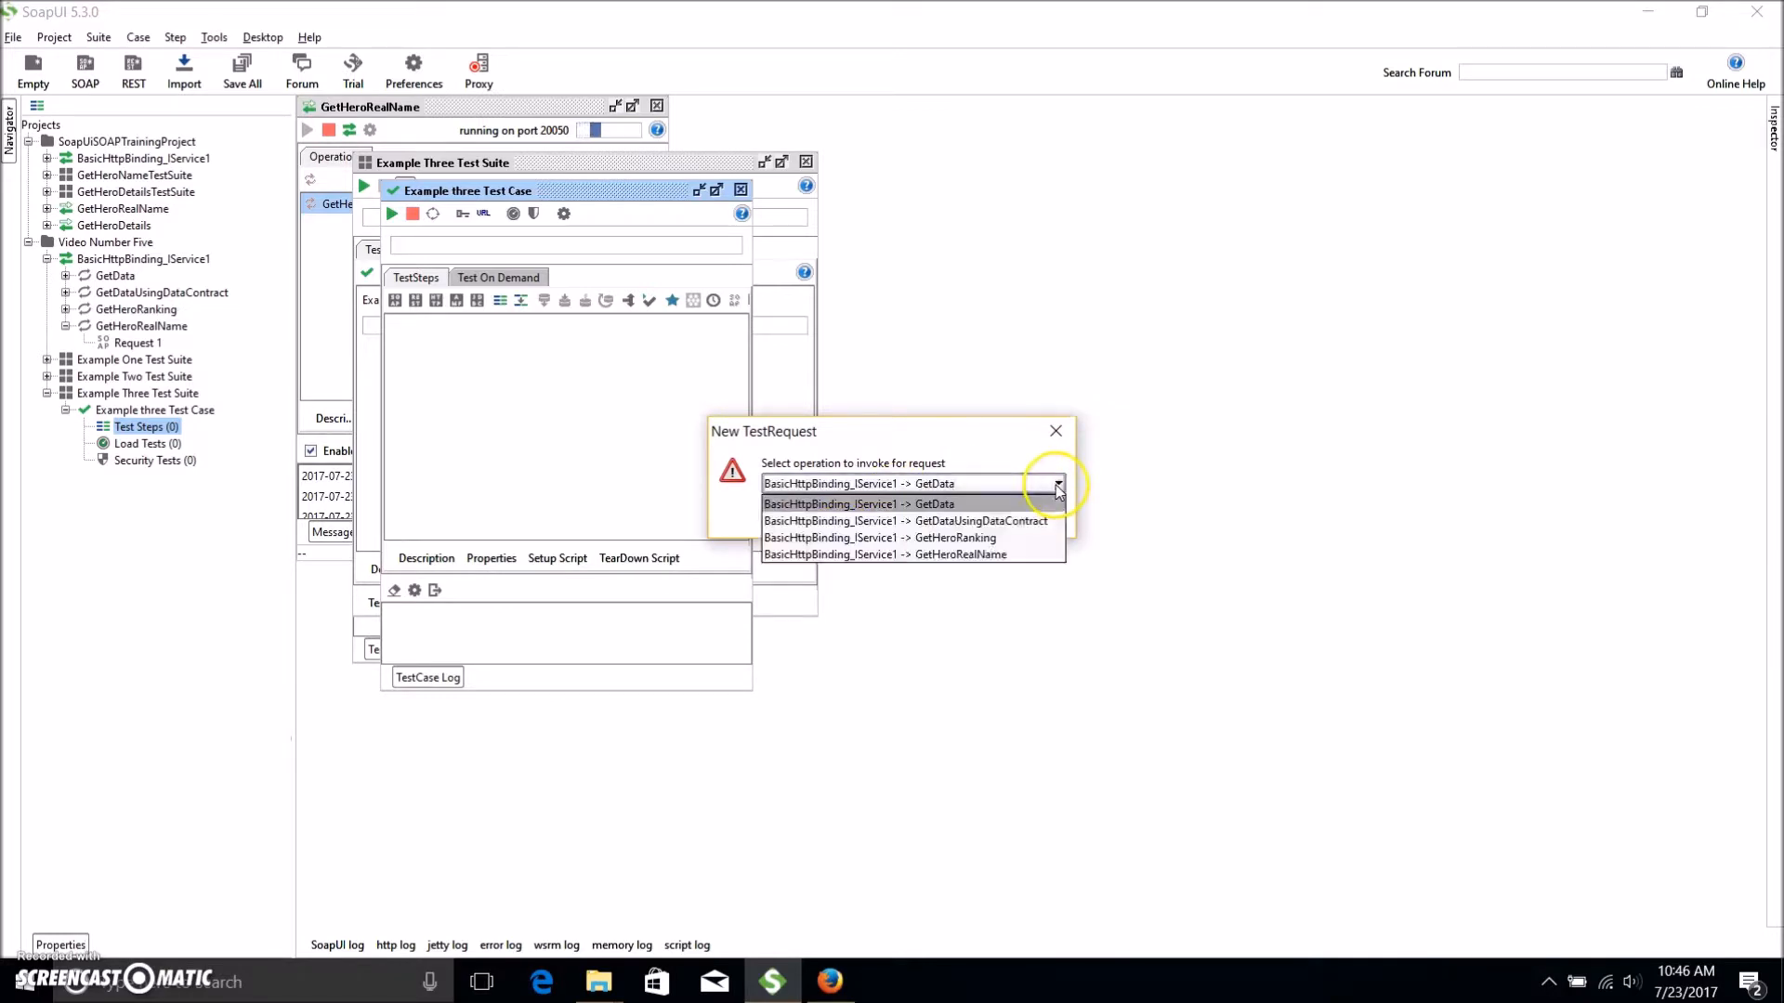
pyautogui.click(1003, 555)
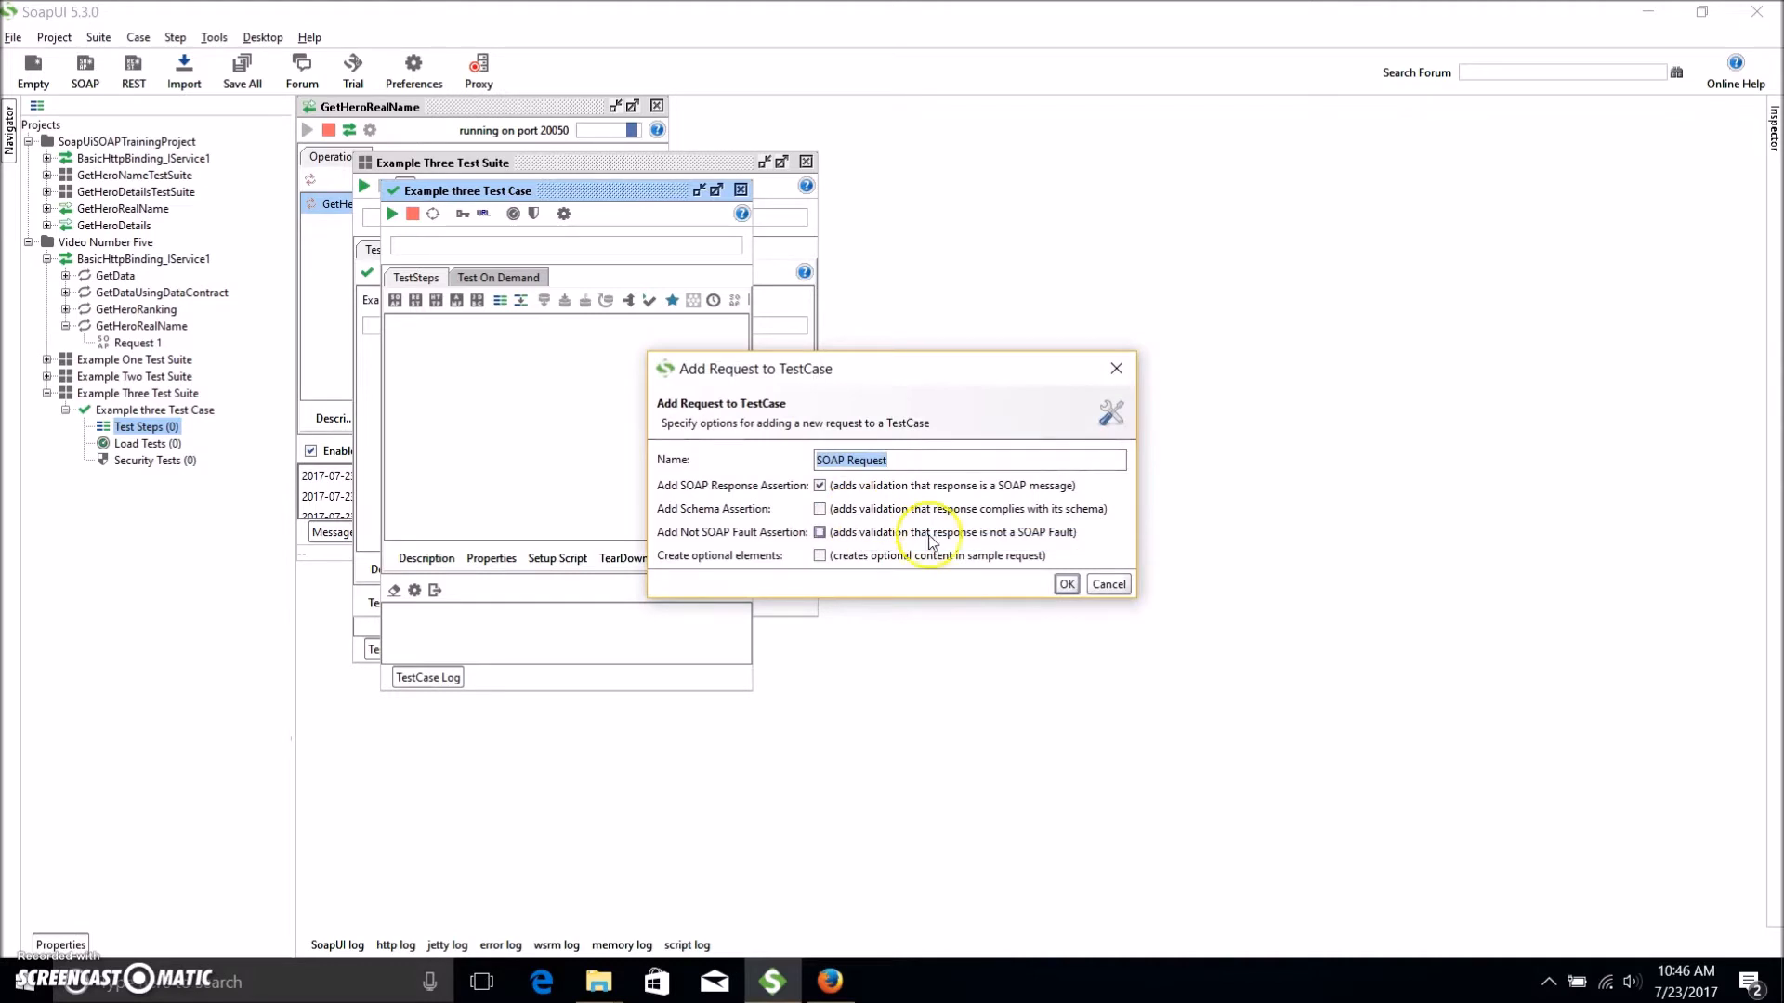
pyautogui.click(1065, 583)
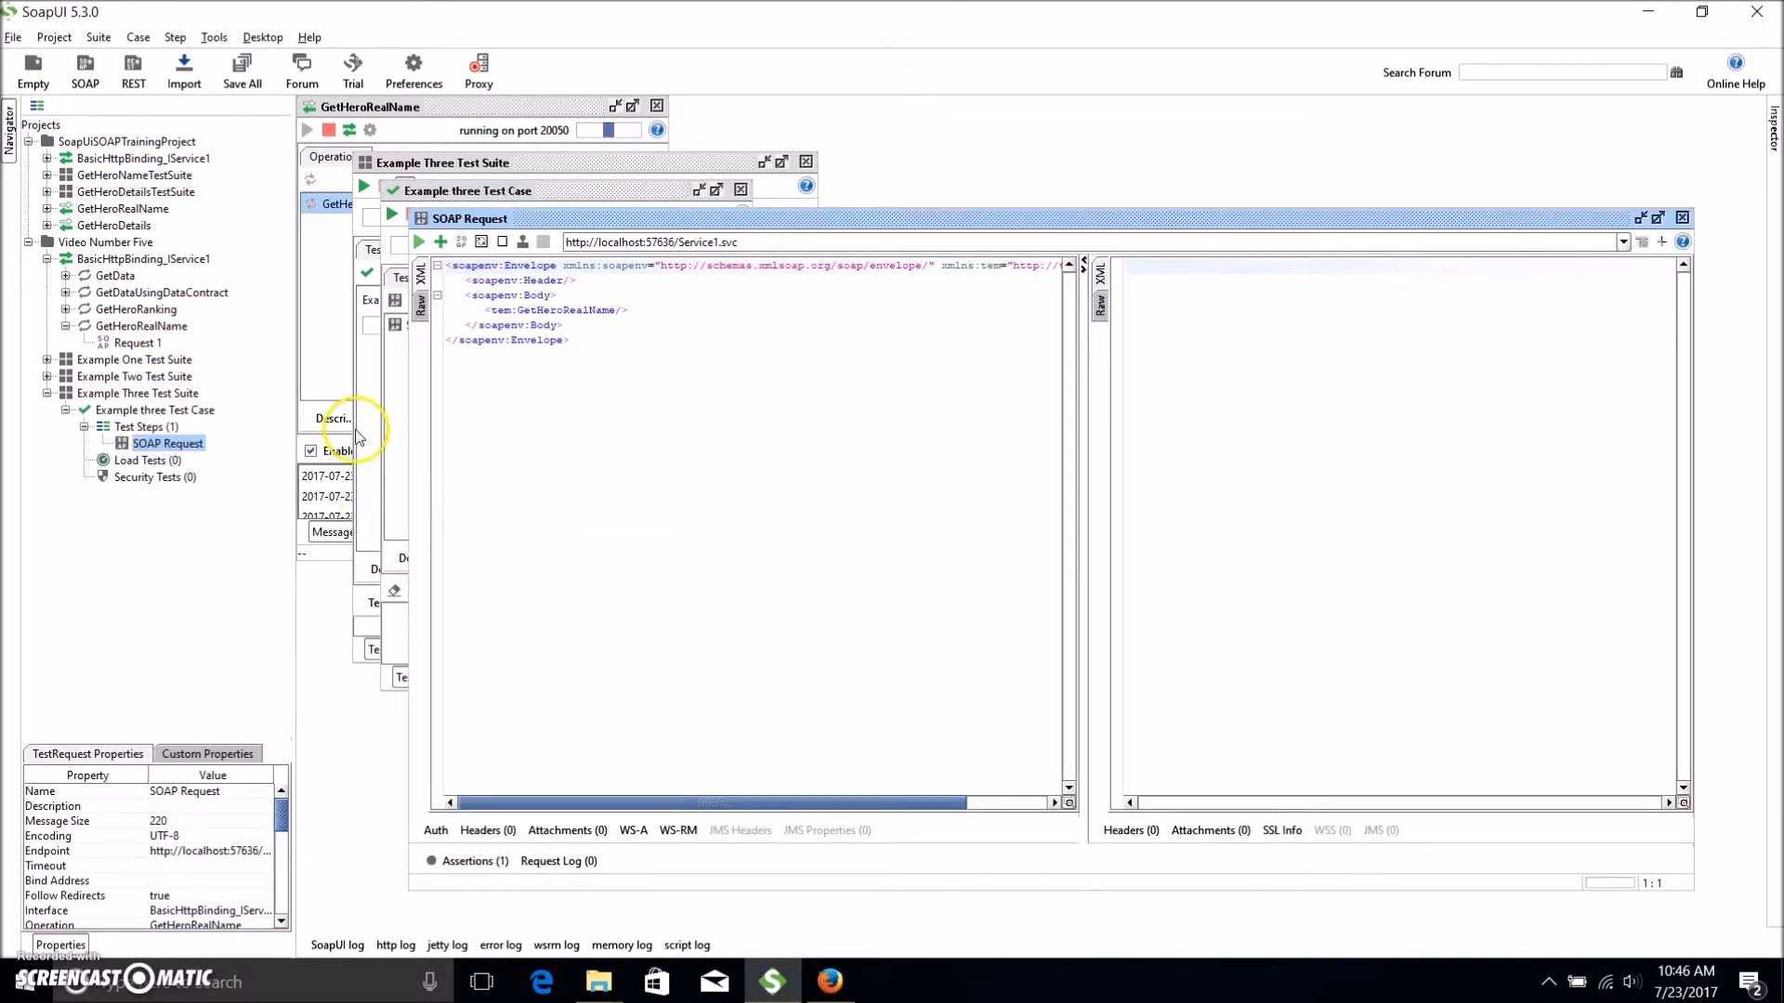
# Open Request 1's editor and select its request XML for reuse.
pyautogui.click(615, 349)
pyautogui.hotkey('ctrl', 'a')
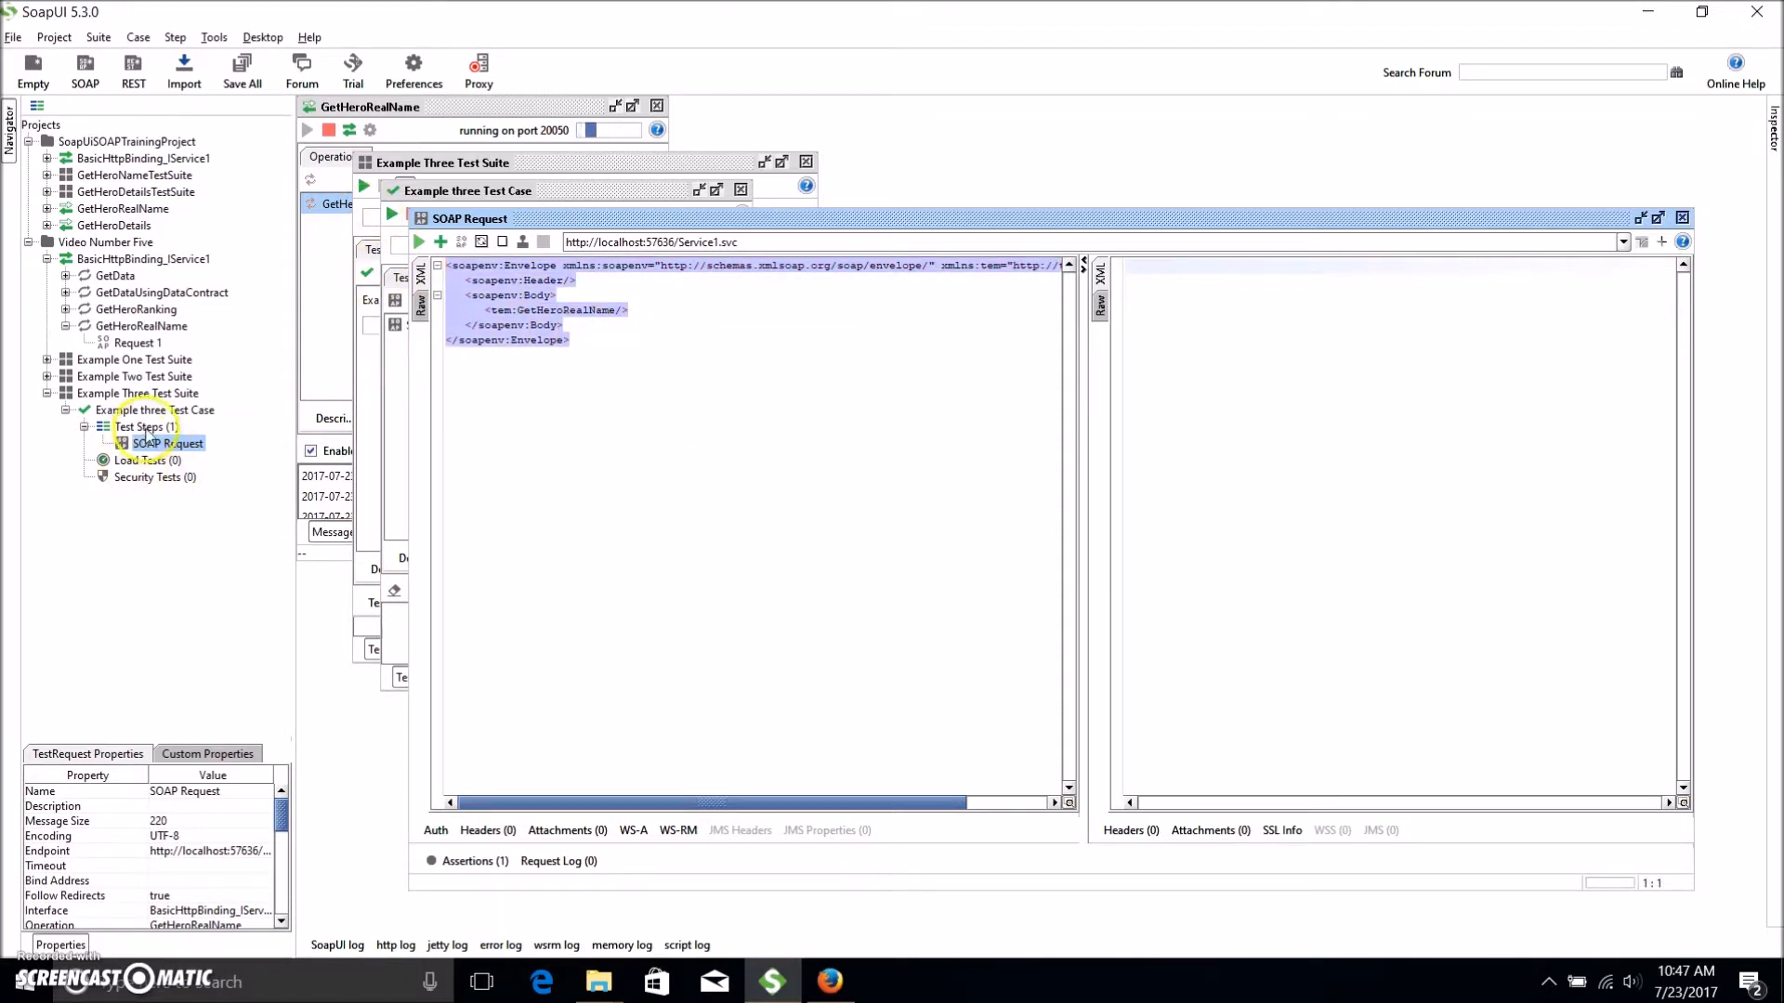
pyautogui.moveTo(637, 231); pyautogui.dragTo(738, 149)
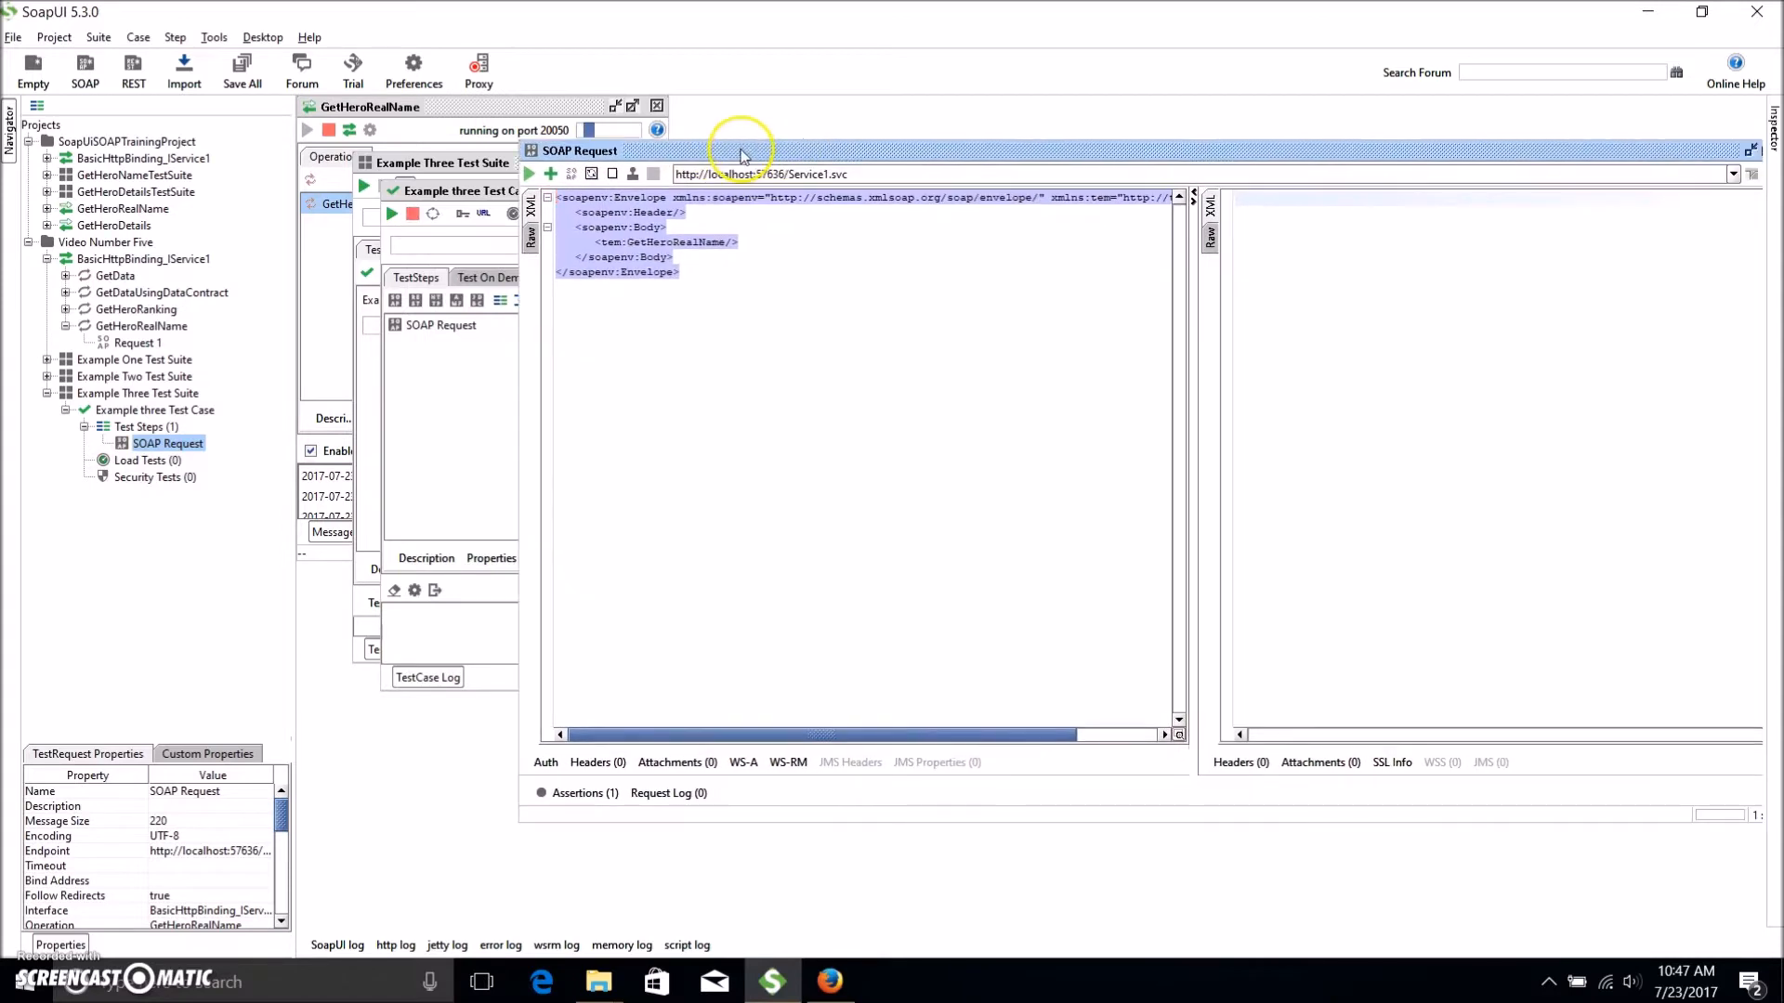
pyautogui.doubleClick(139, 343)
pyautogui.click(859, 625)
pyautogui.hotkey('ctrl', 'a')
pyautogui.hotkey('ctrl', 'c')
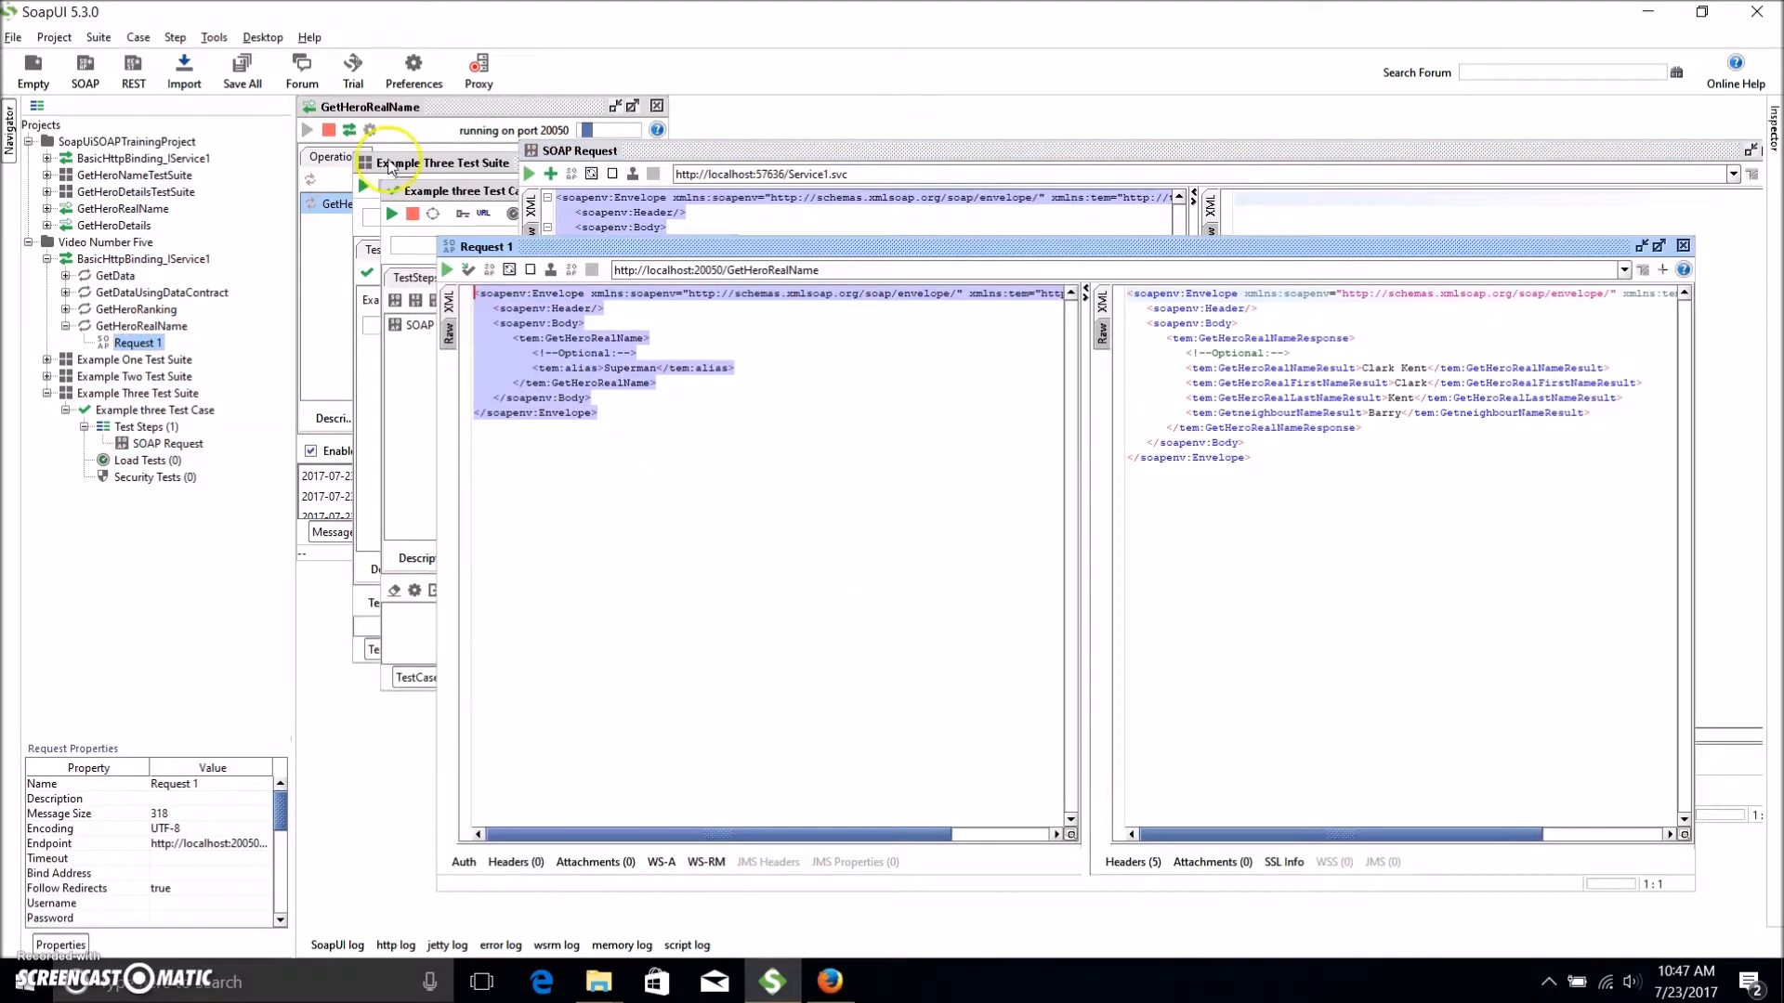
# Replace the SOAP Request's XML with the Superman request envelope.
pyautogui.click(172, 443)
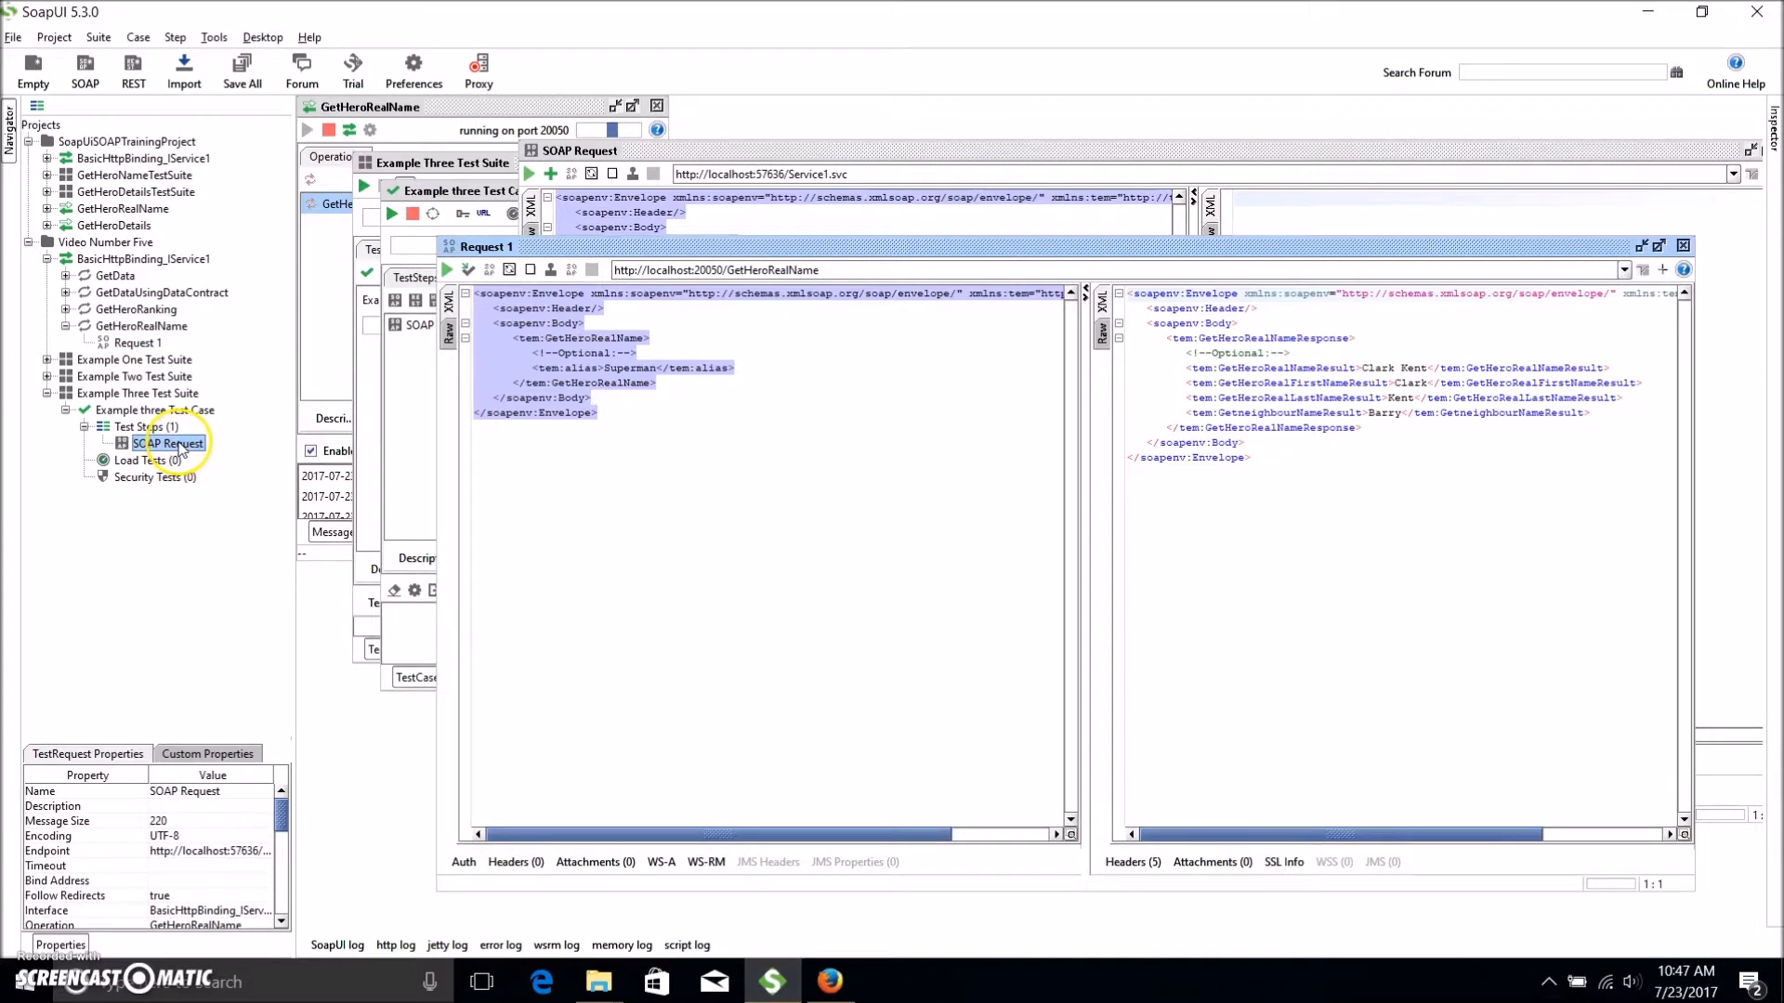
pyautogui.doubleClick(171, 443)
pyautogui.click(718, 493)
pyautogui.hotkey('ctrl', 'a')
pyautogui.hotkey('ctrl', 'v')
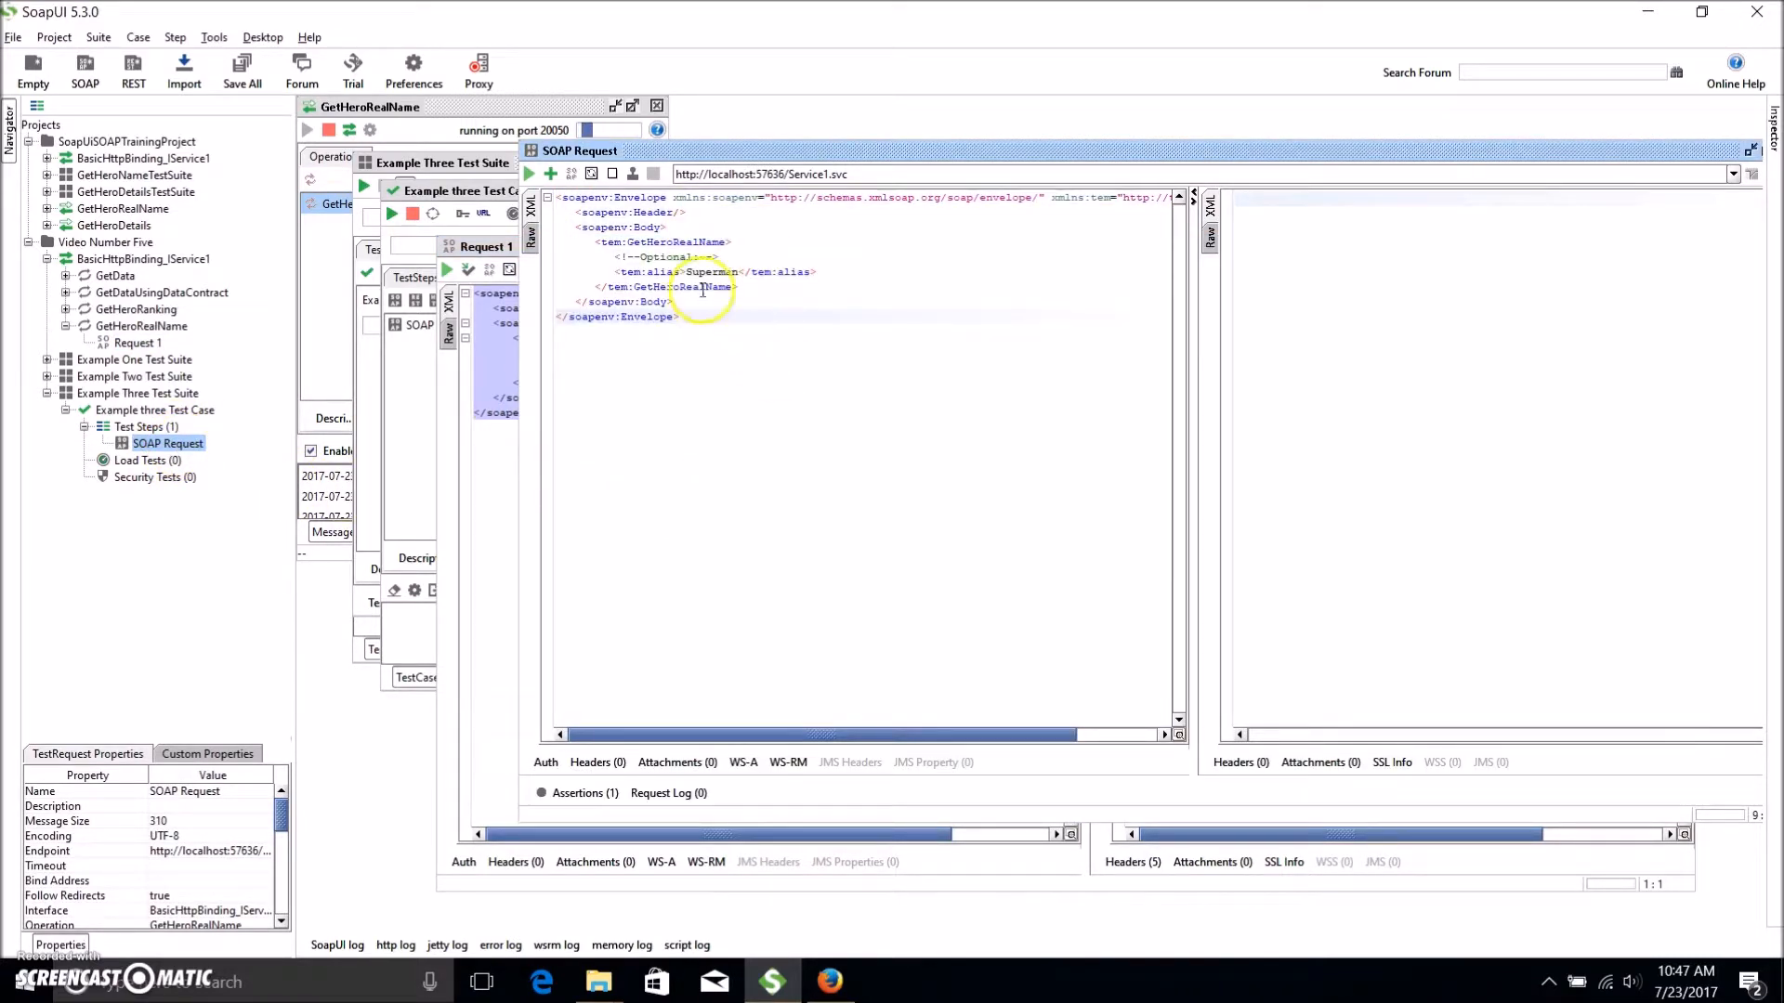
# Point the endpoint at port 20050 and rerun the request until it returns Clark Kent.
pyautogui.doubleClick(760, 174)
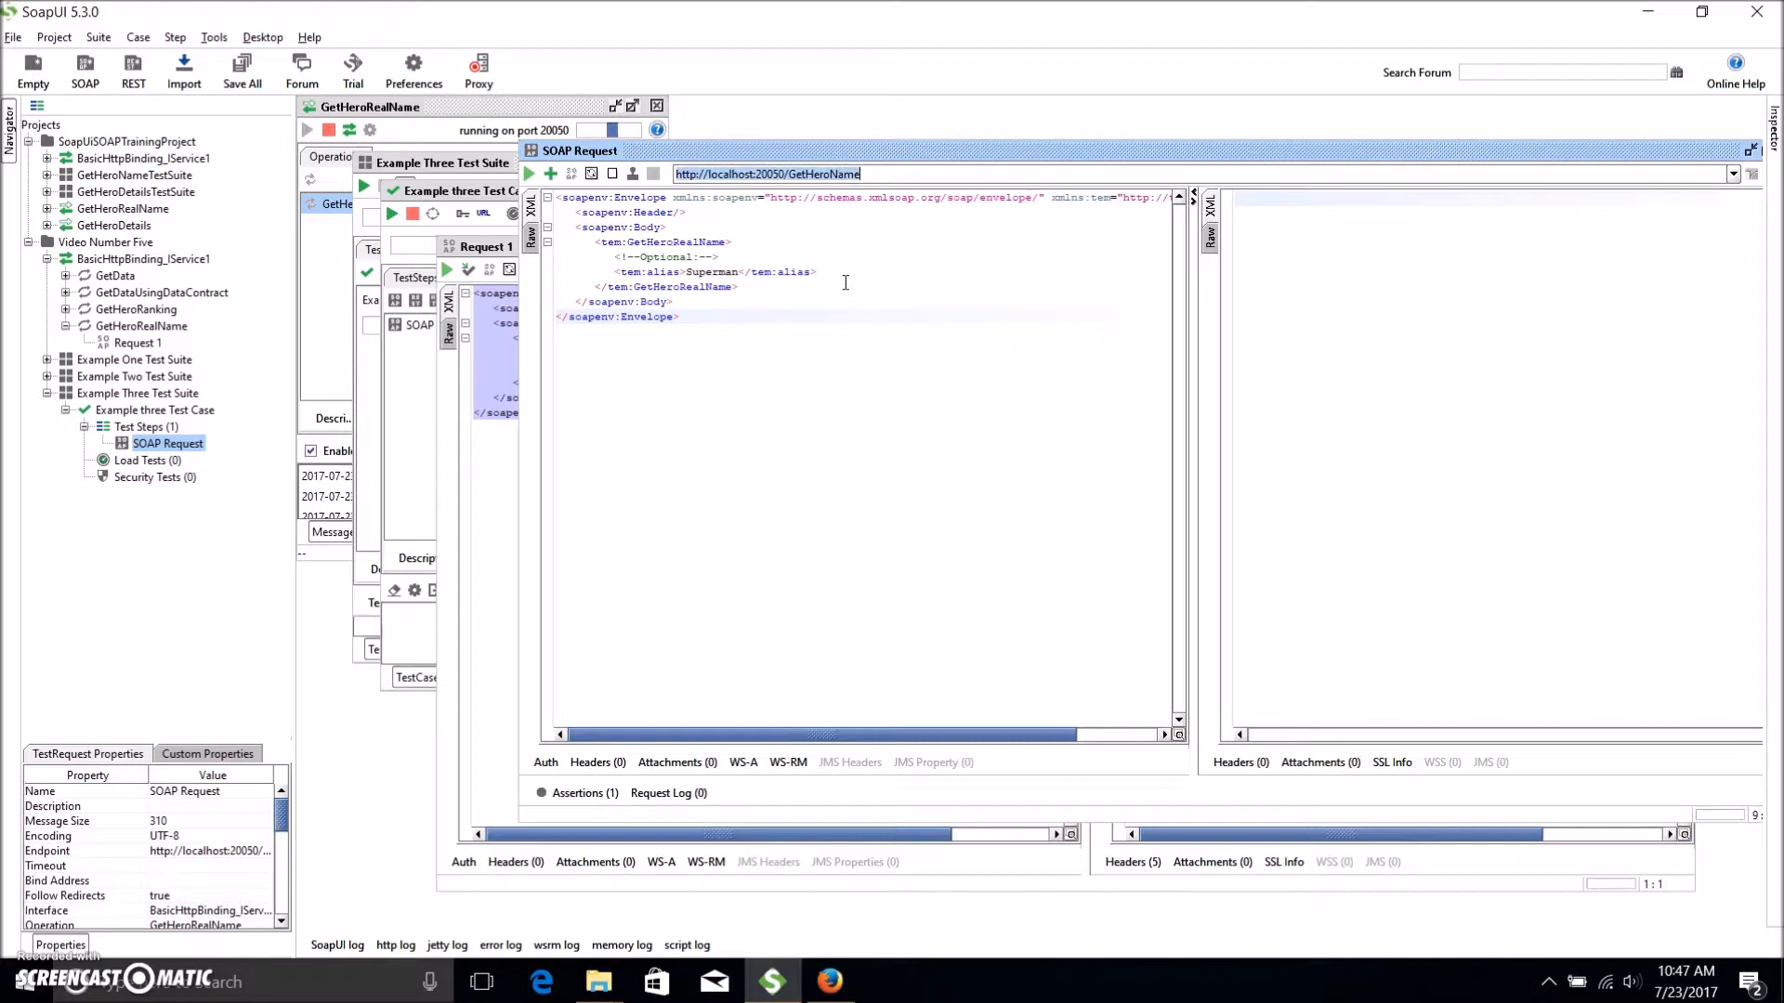
pyautogui.click(529, 174)
pyautogui.click(1432, 402)
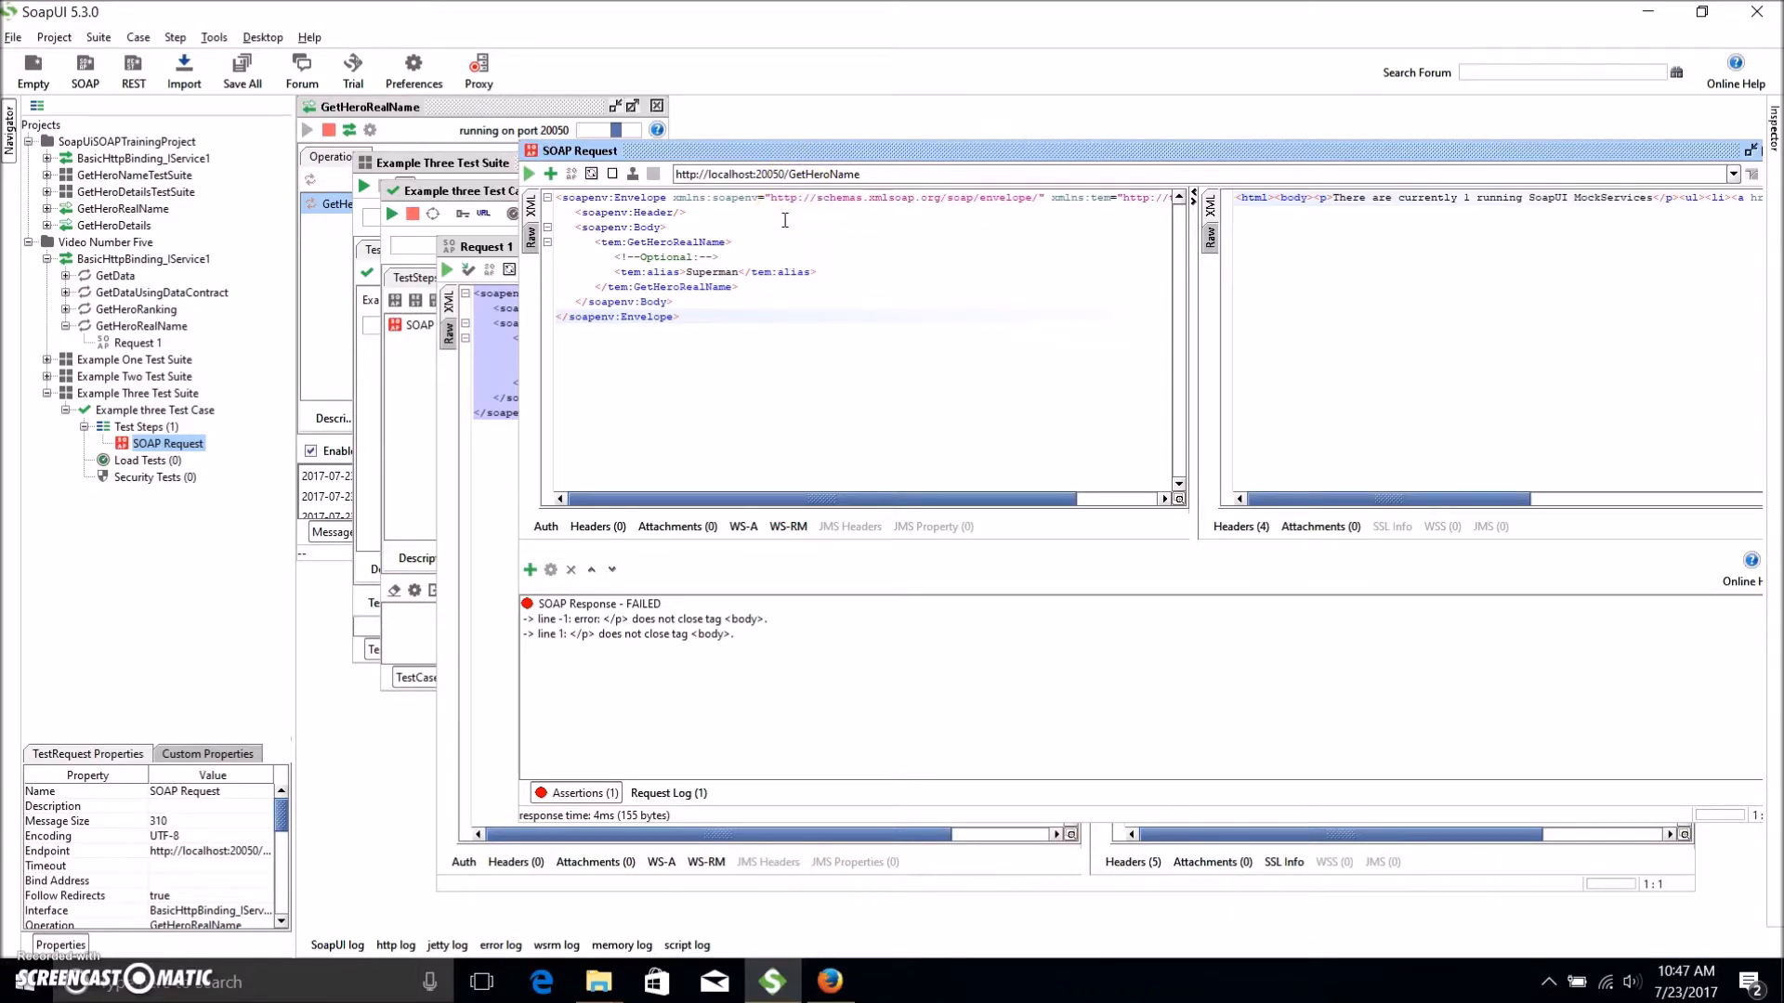
pyautogui.click(1010, 303)
pyautogui.click(529, 175)
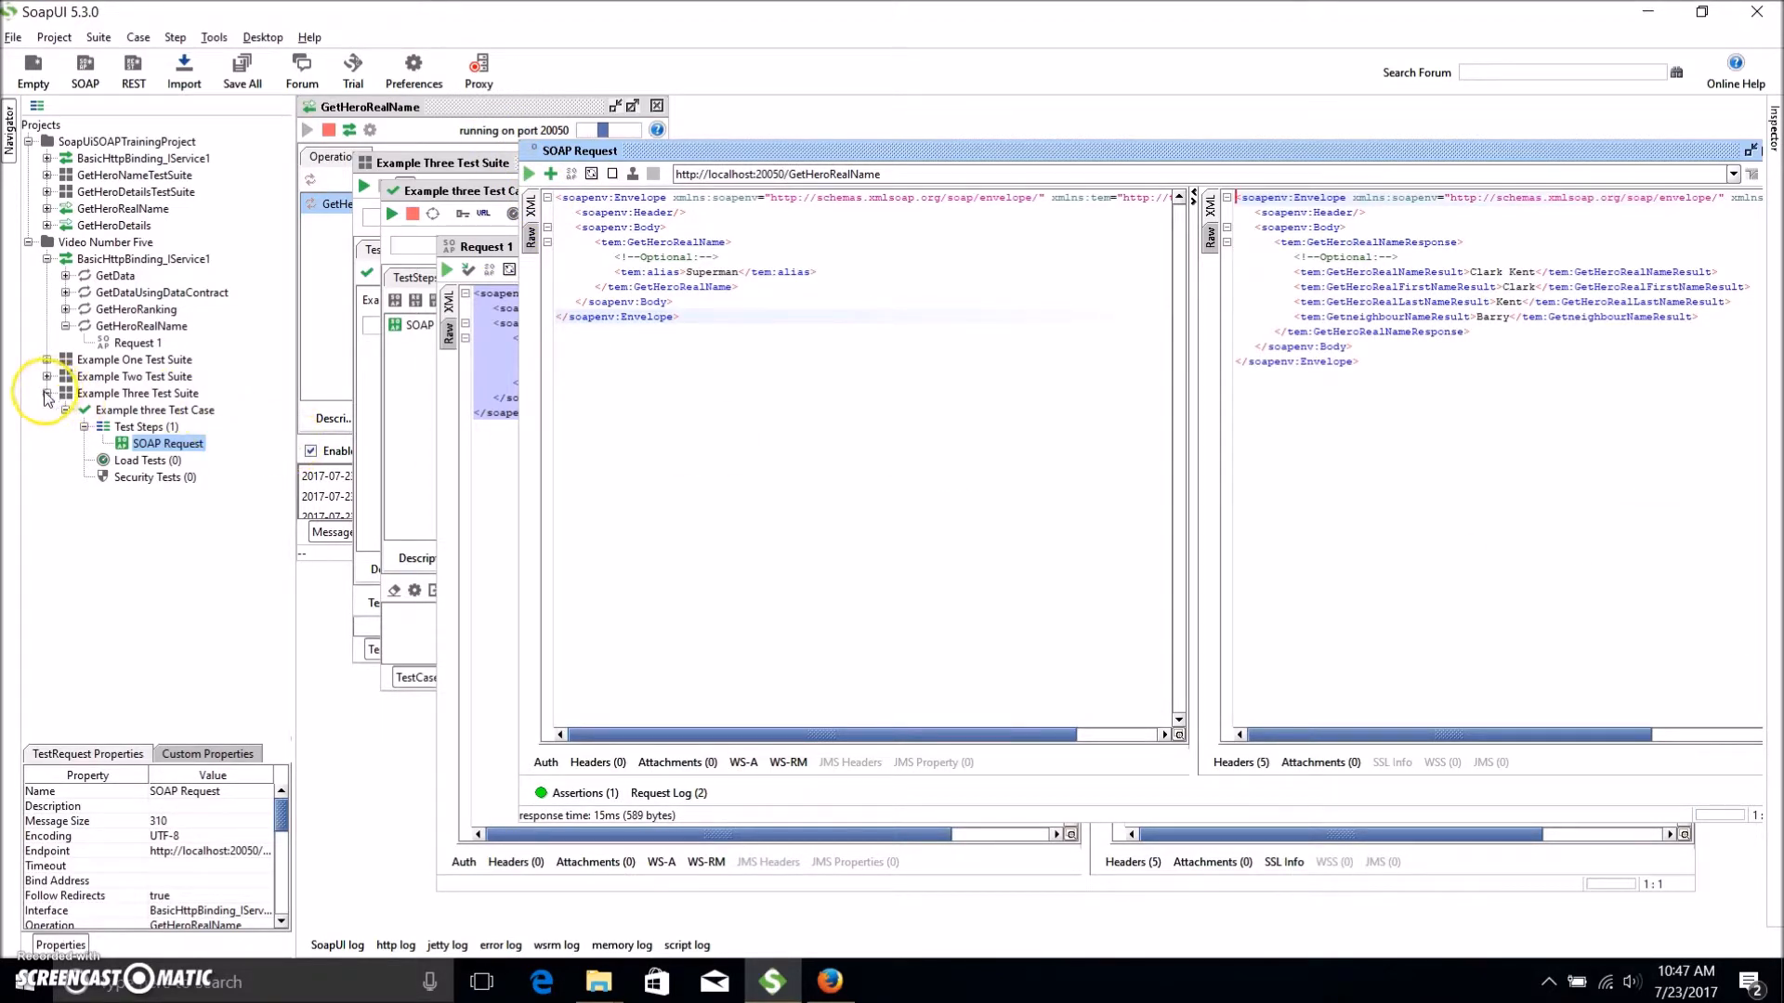
# Delete Example Two Test Suite from the project.
pyautogui.click(47, 394)
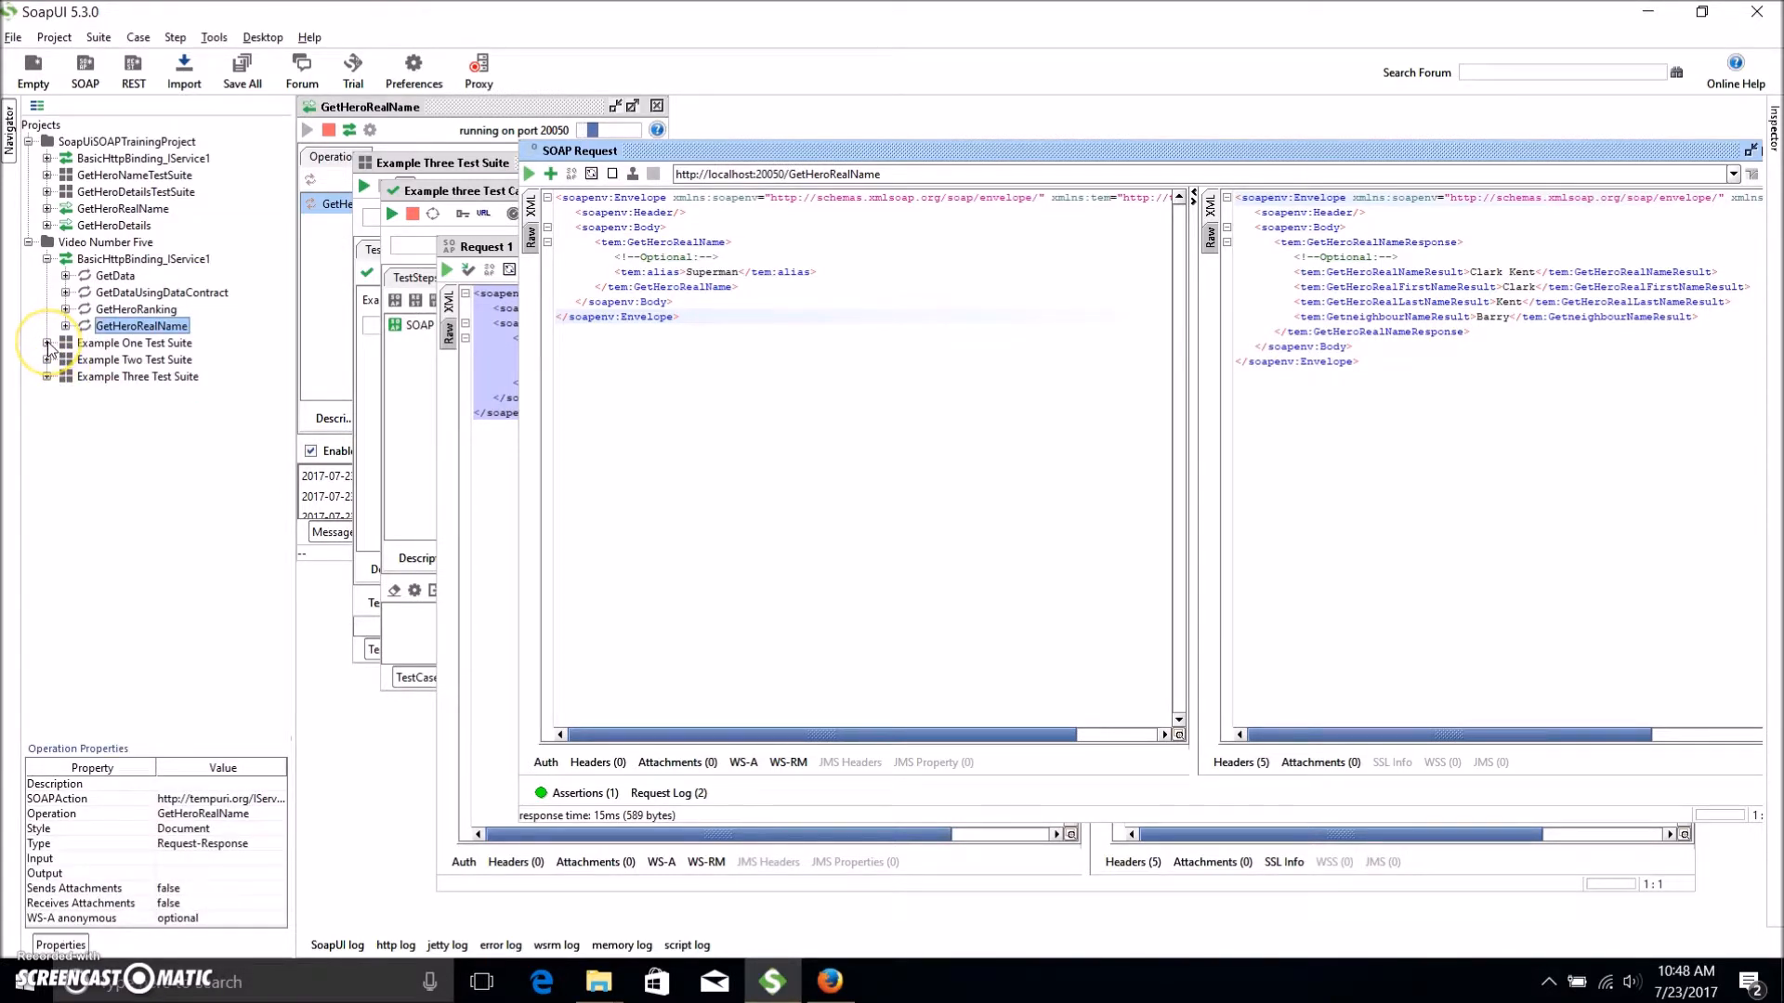
pyautogui.click(47, 343)
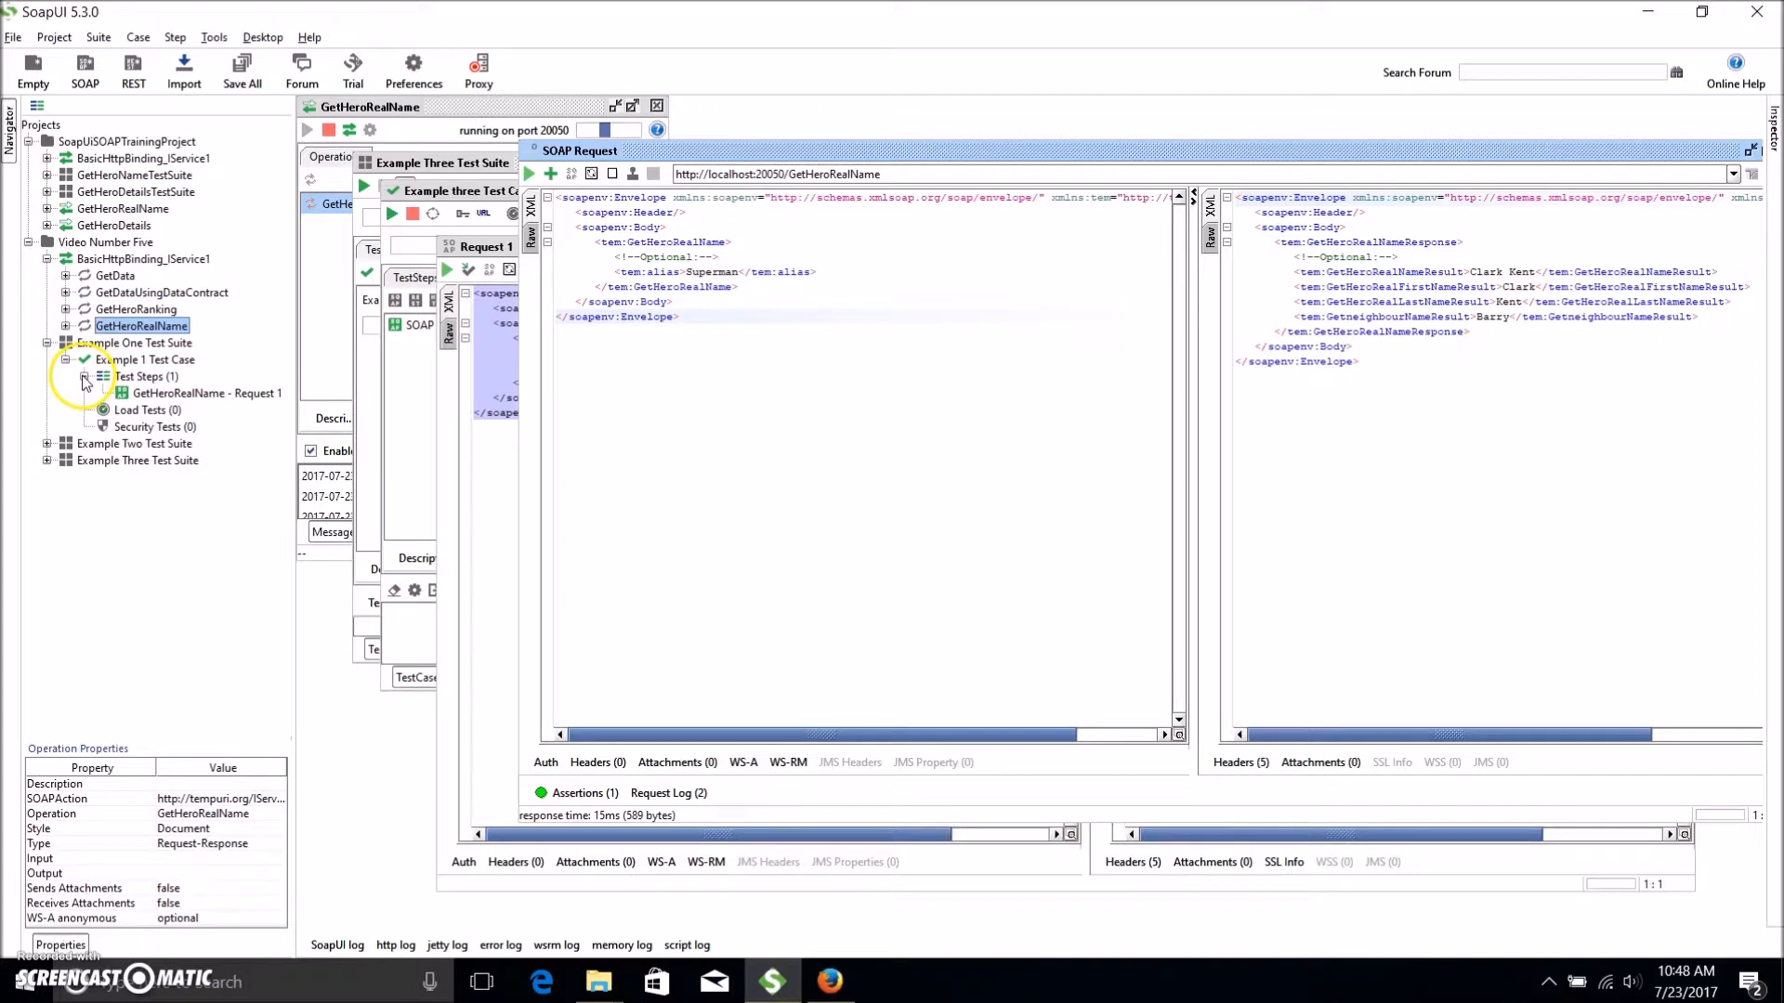
pyautogui.click(84, 378)
pyautogui.click(65, 360)
pyautogui.click(46, 342)
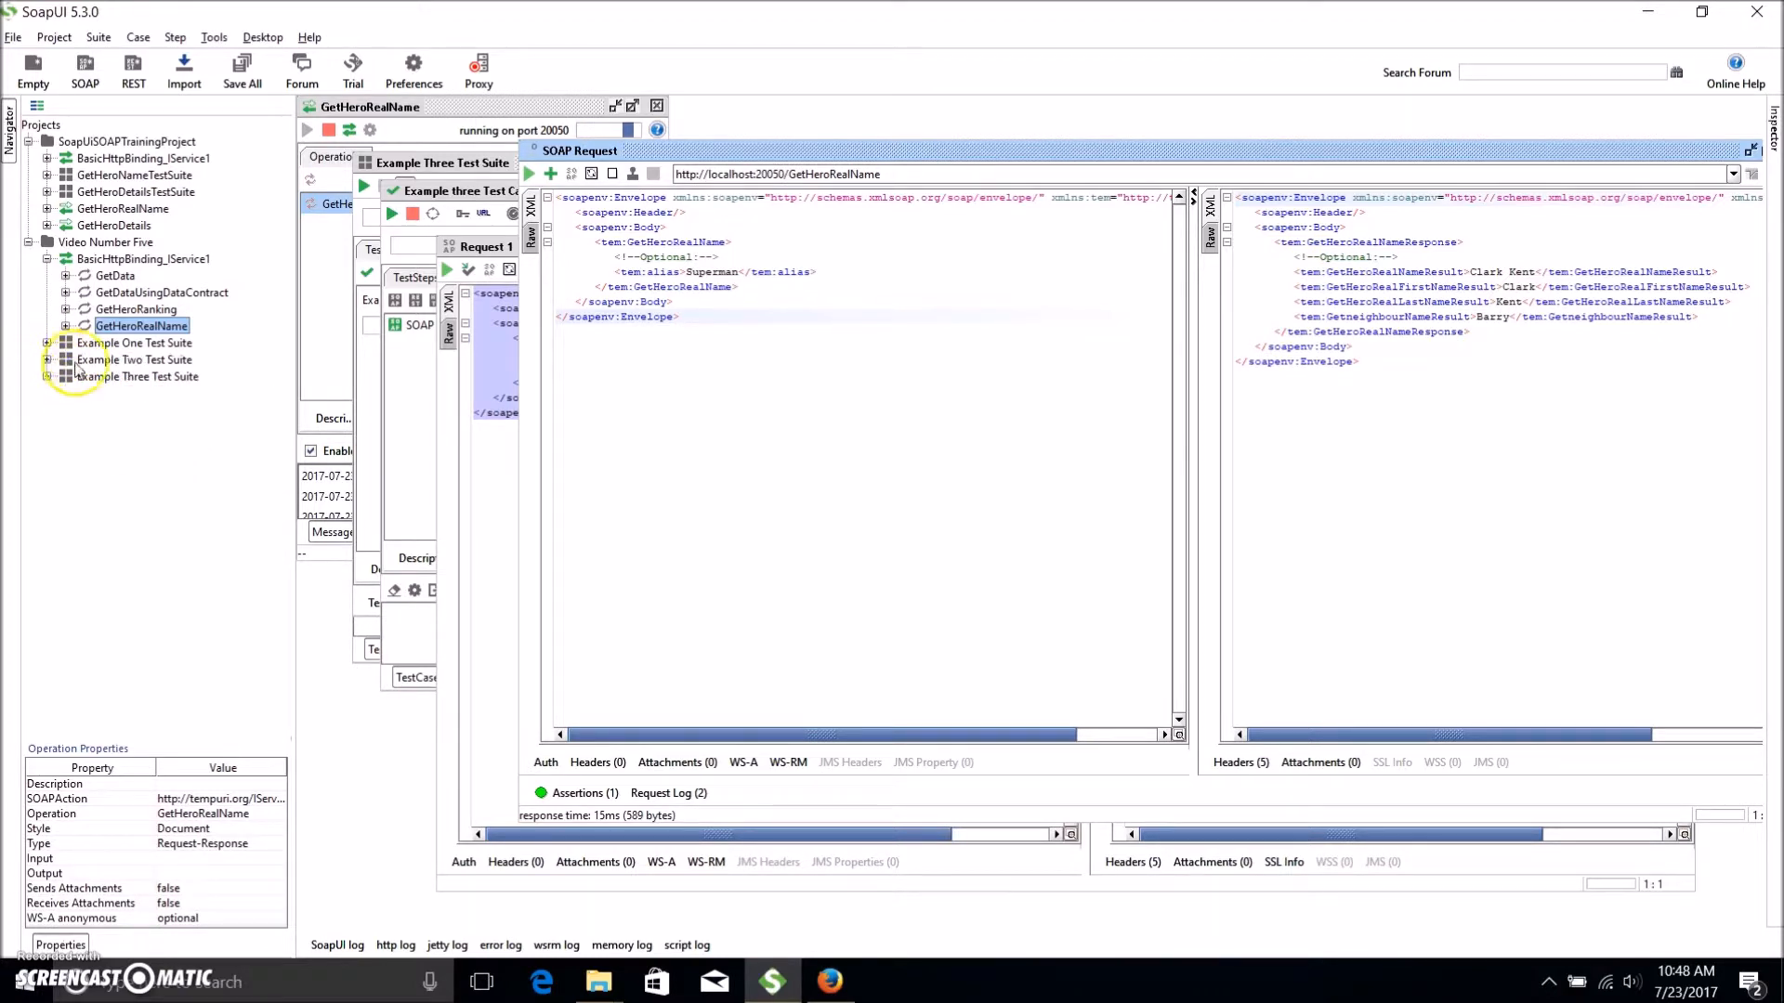
pyautogui.click(88, 362)
pyautogui.press('Delete')
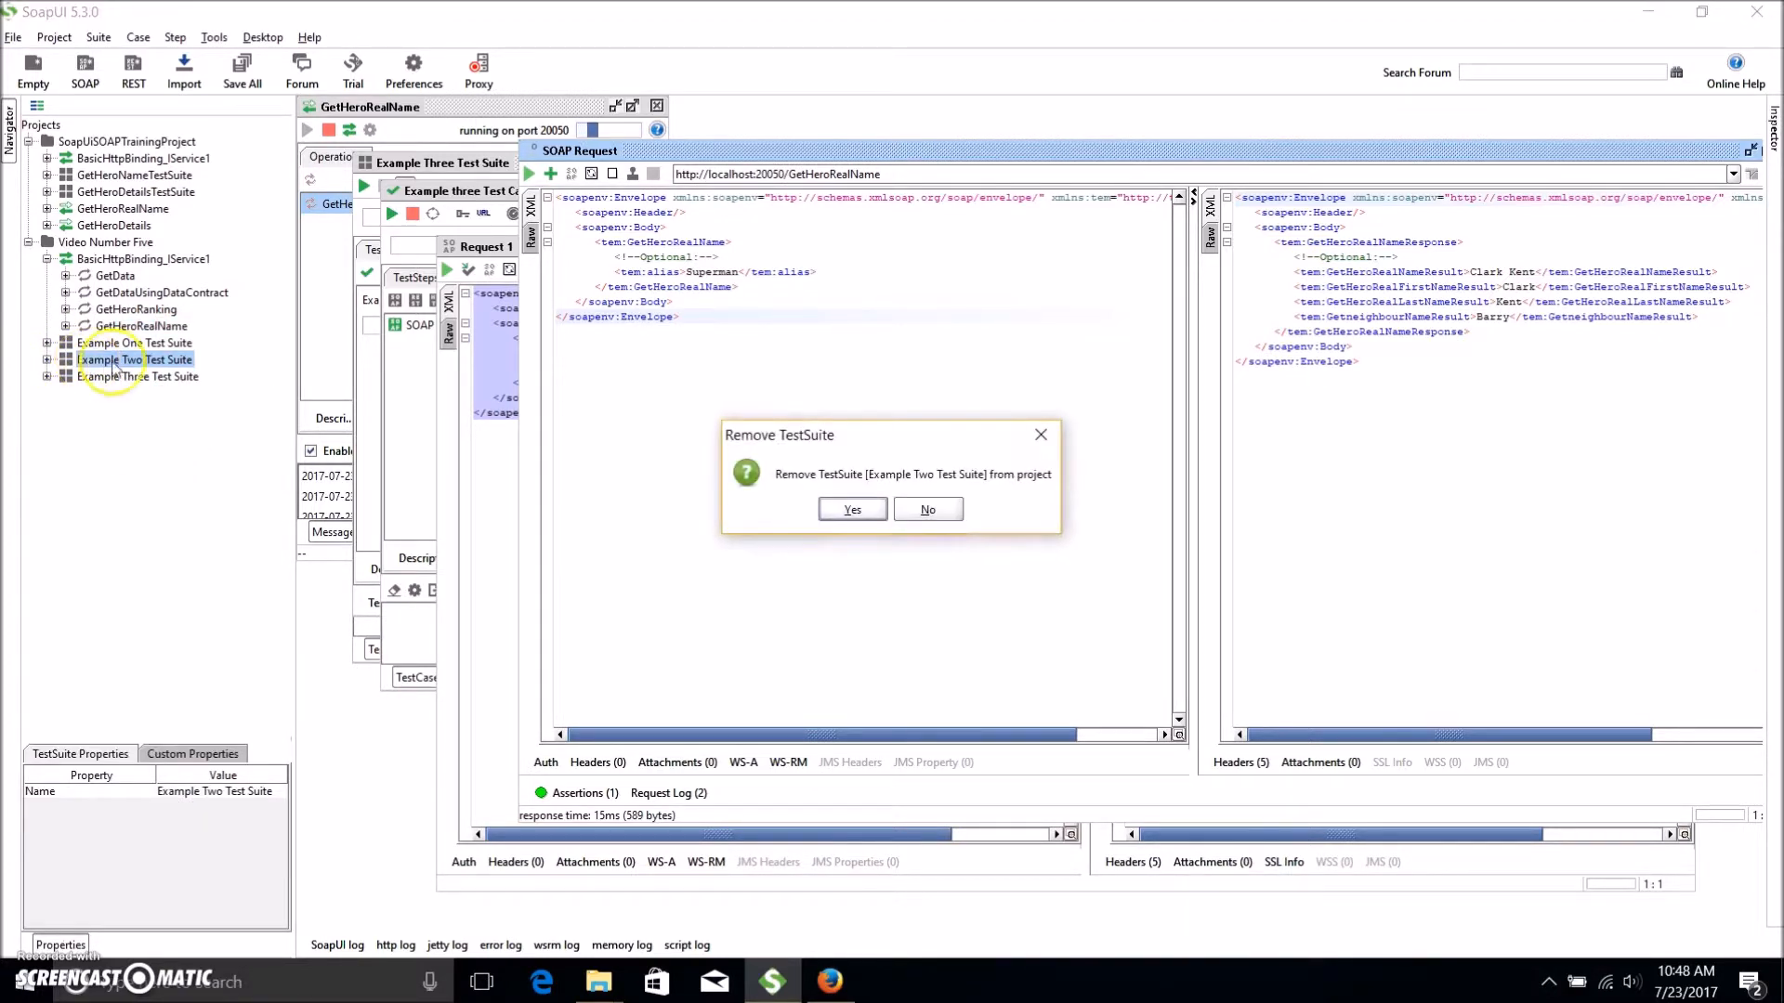
pyautogui.click(866, 510)
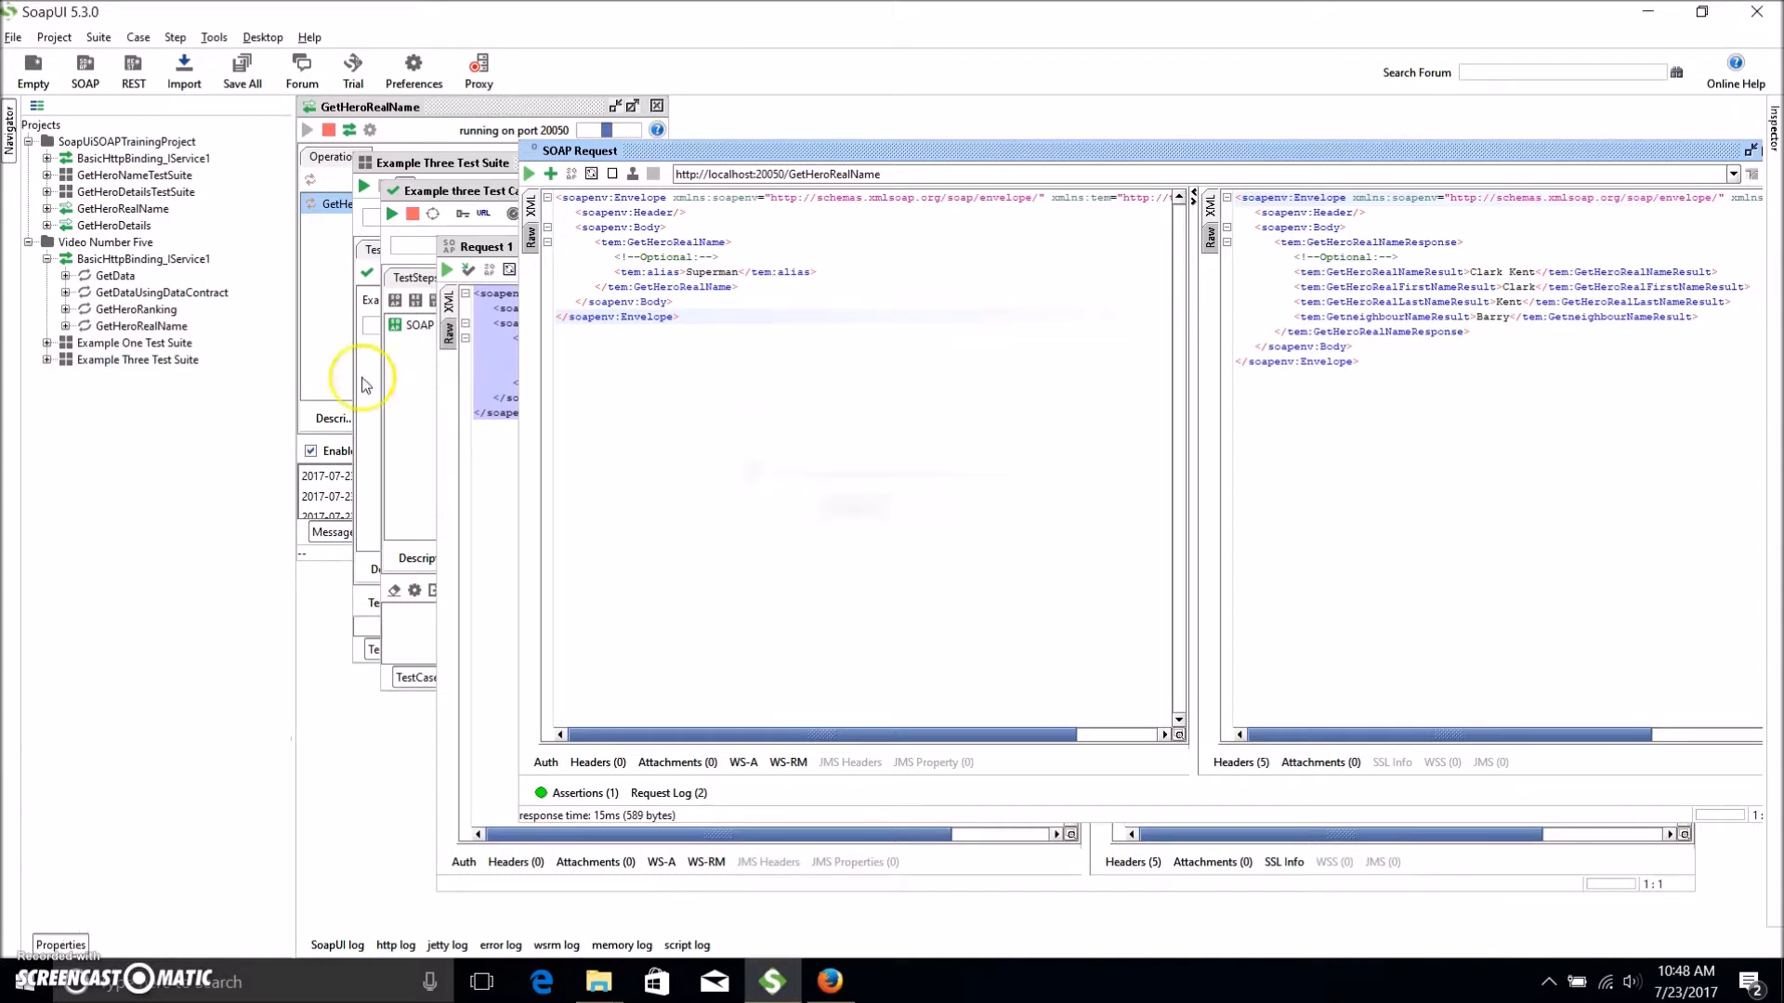
# Remove Example Three Test Suite as well.
pyautogui.rightClick(194, 363)
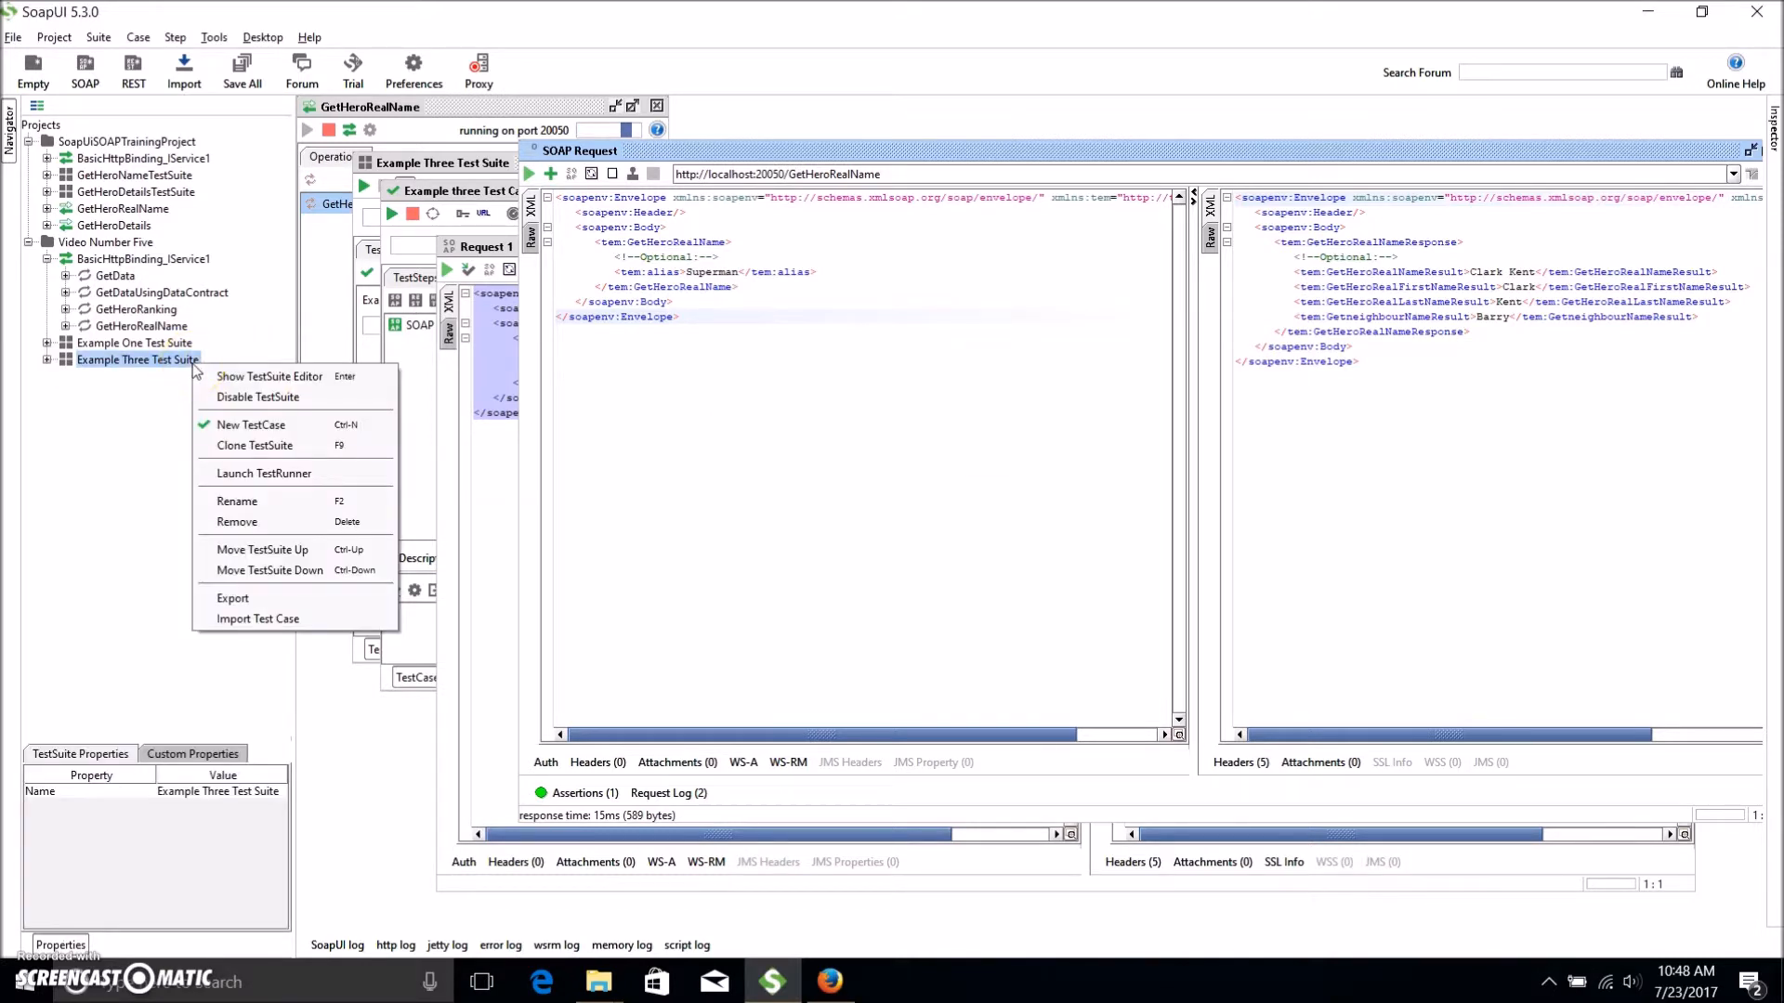
pyautogui.click(249, 523)
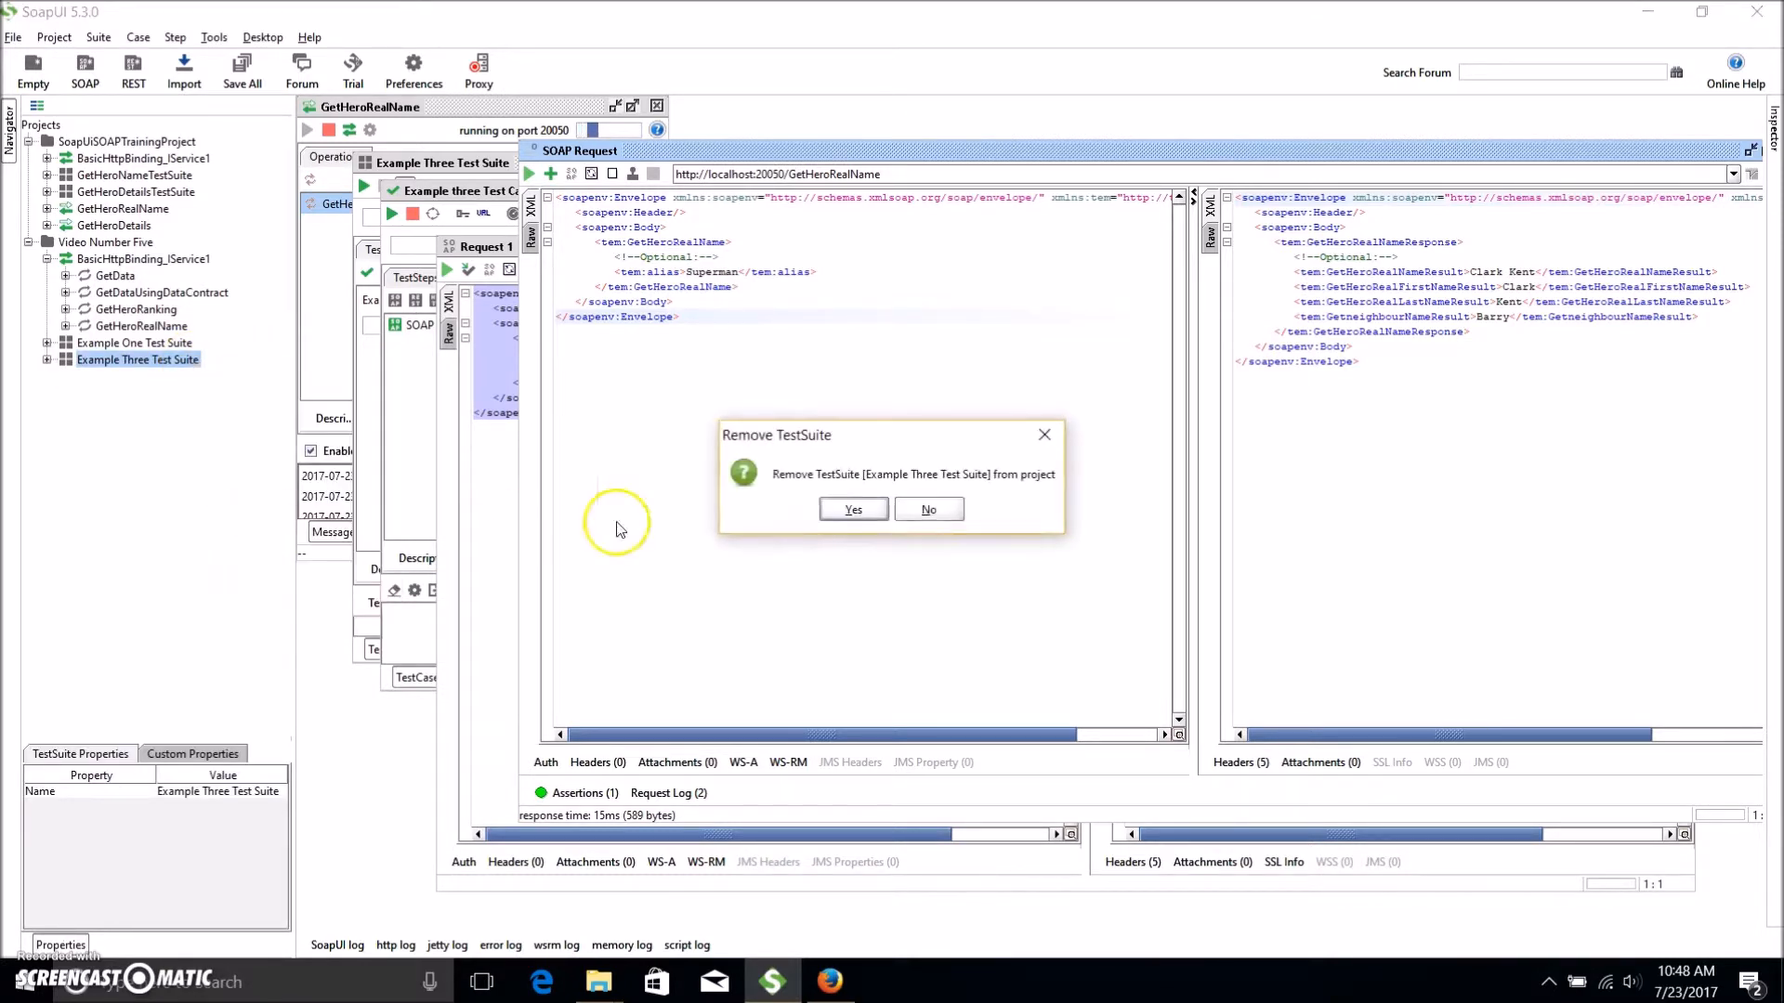
pyautogui.click(868, 511)
pyautogui.click(47, 342)
pyautogui.click(65, 359)
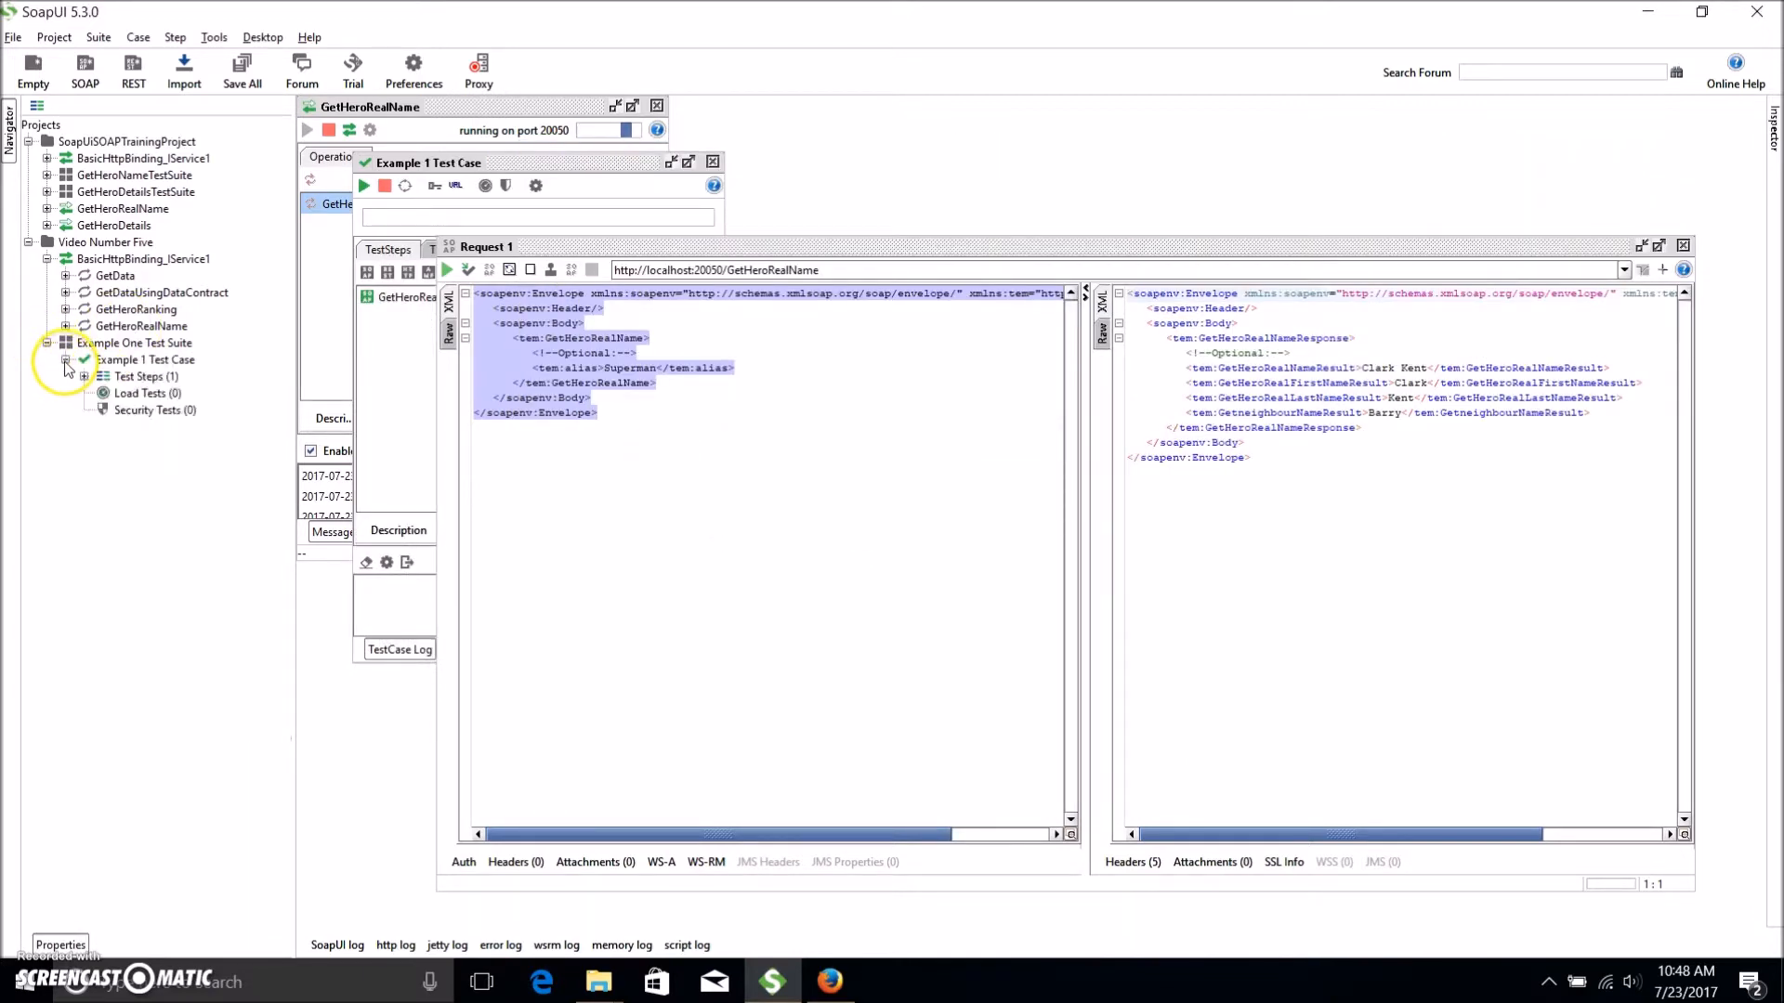
# Clone GetHeroRealName - Request 1 in Example 1 Test Case, naming the copy 'test number two'.
pyautogui.click(84, 376)
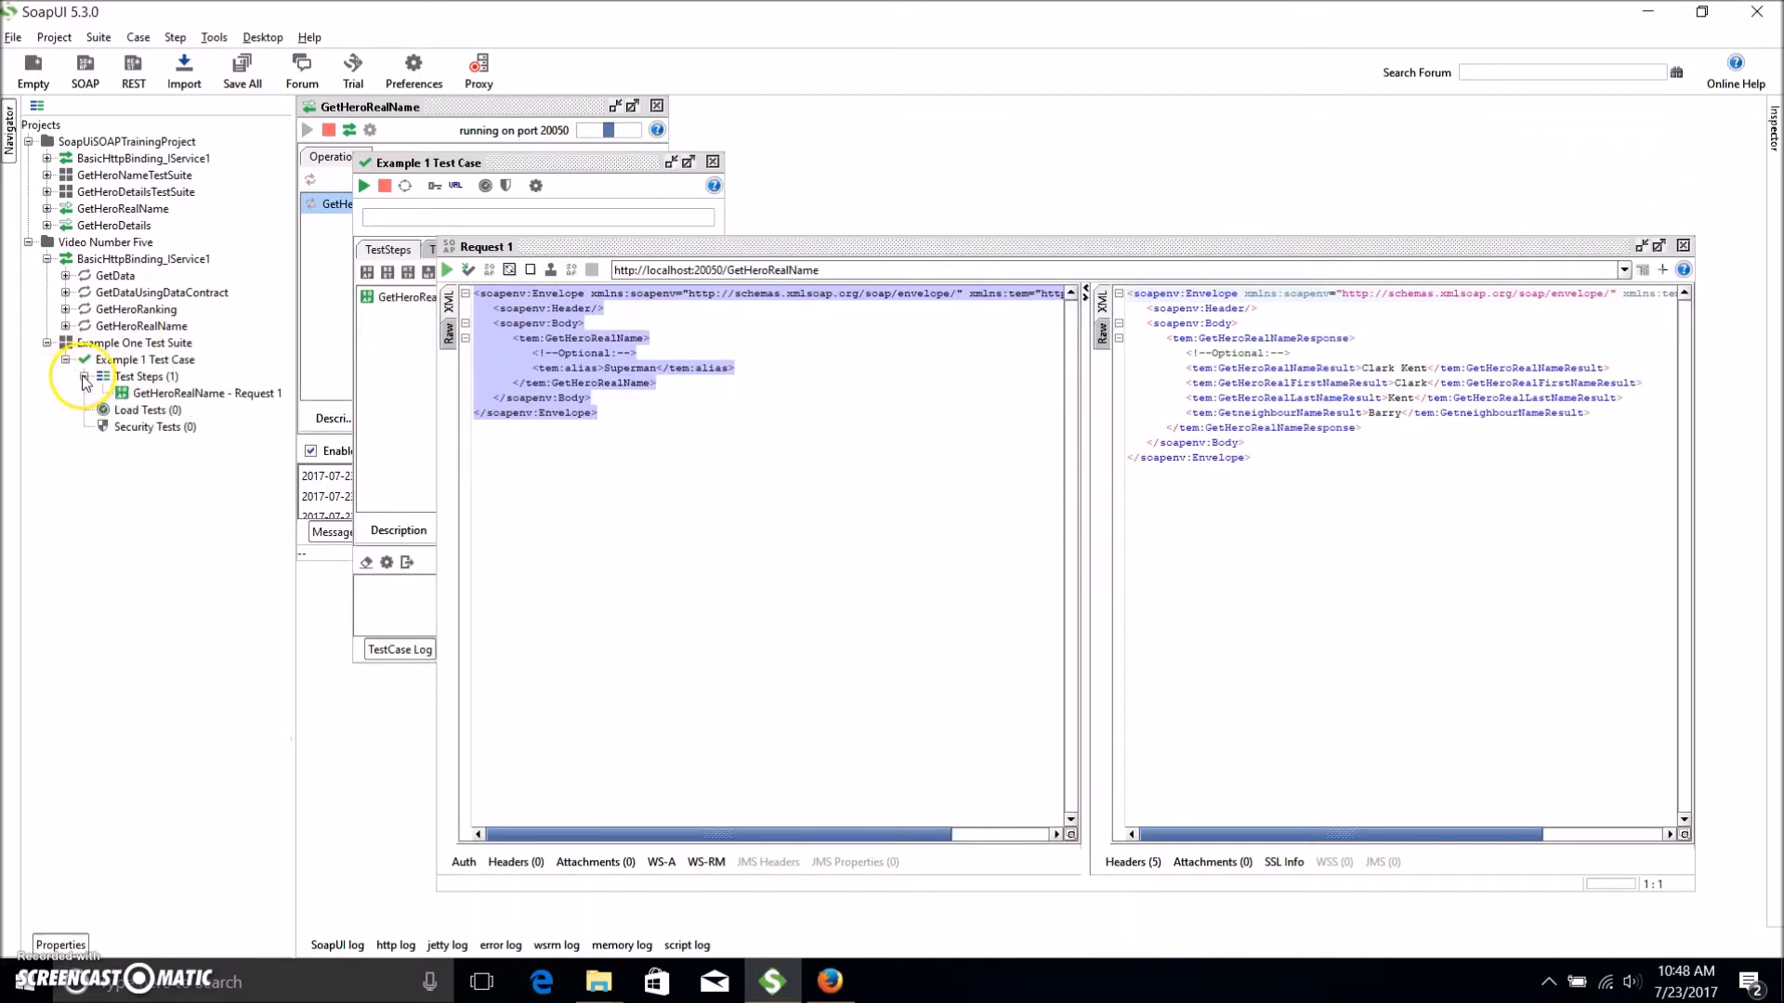
pyautogui.click(200, 393)
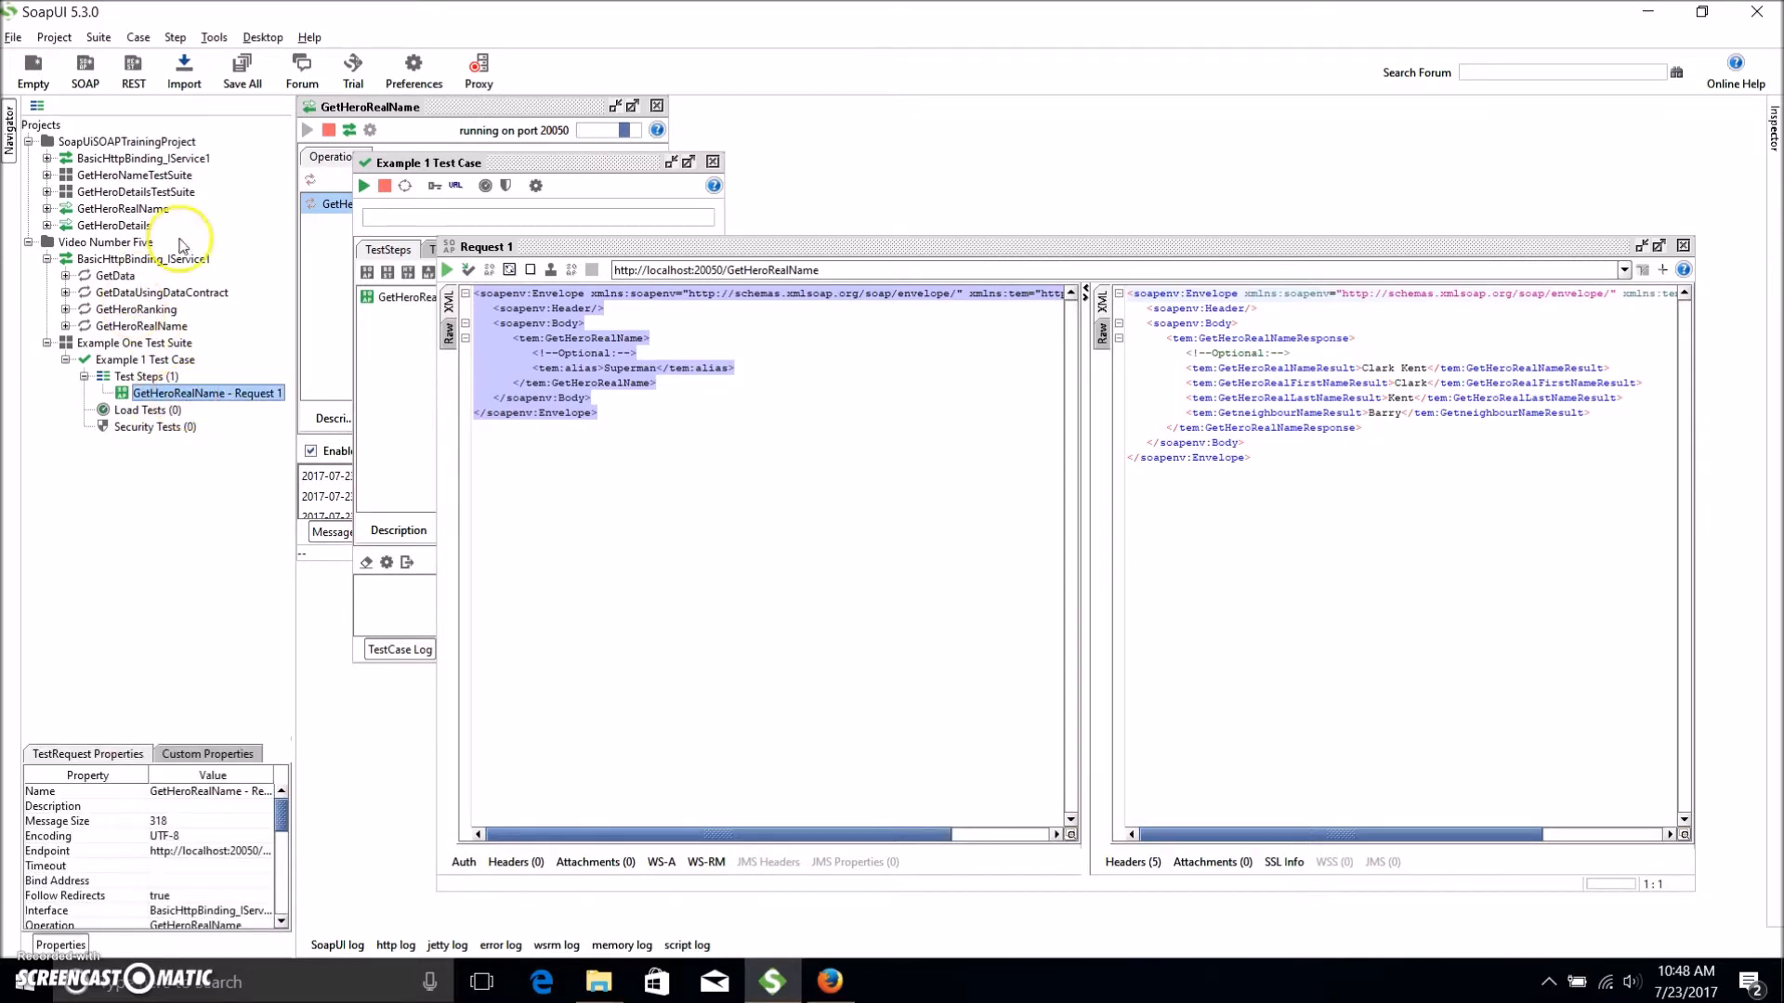
pyautogui.rightClick(166, 398)
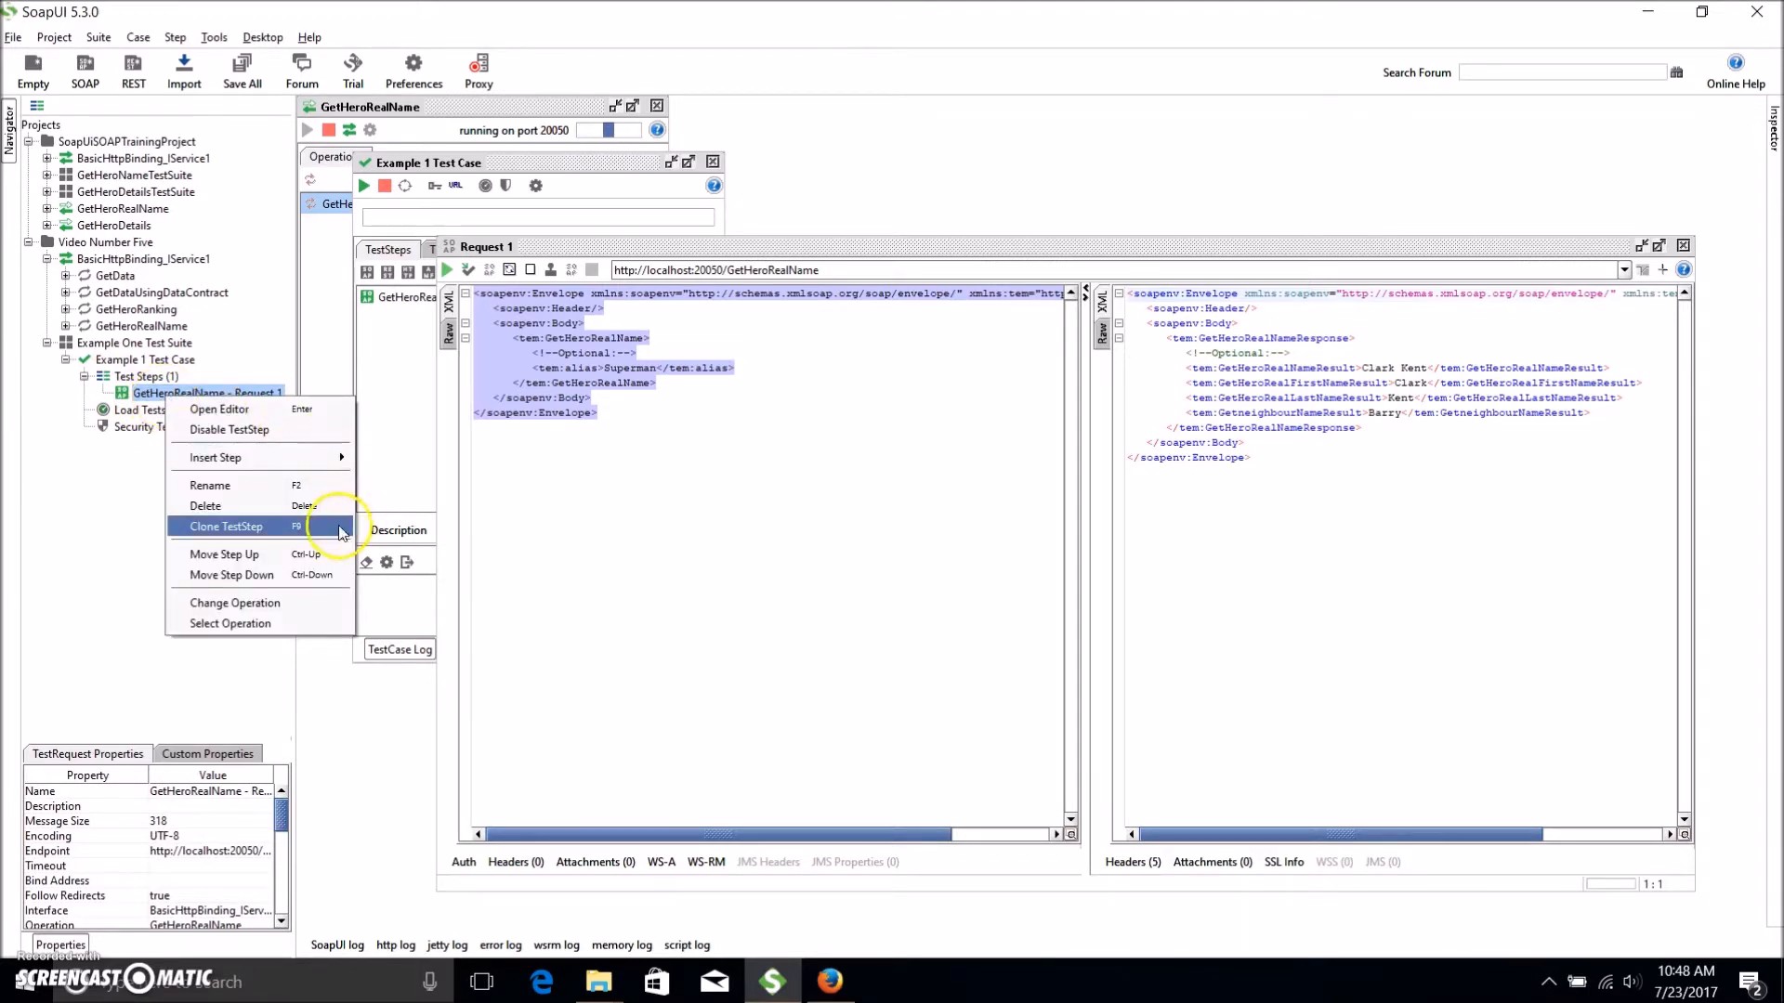
pyautogui.click(310, 535)
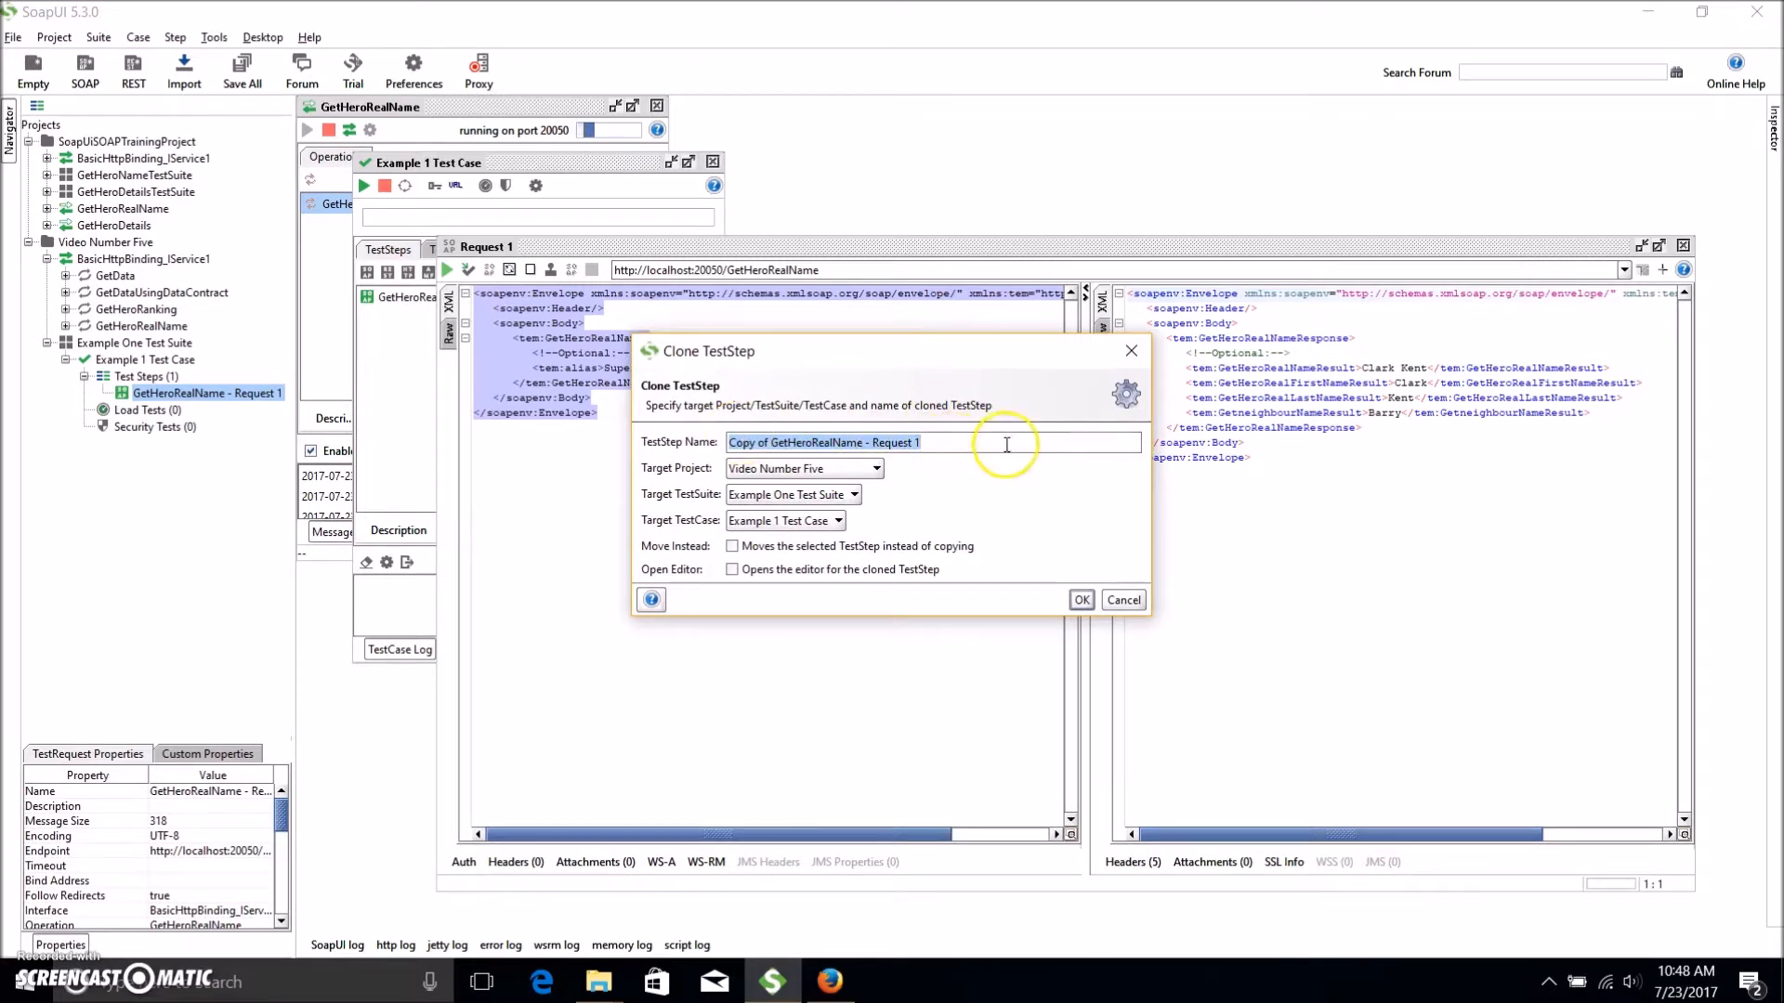
pyautogui.moveTo(729, 444); pyautogui.dragTo(983, 449)
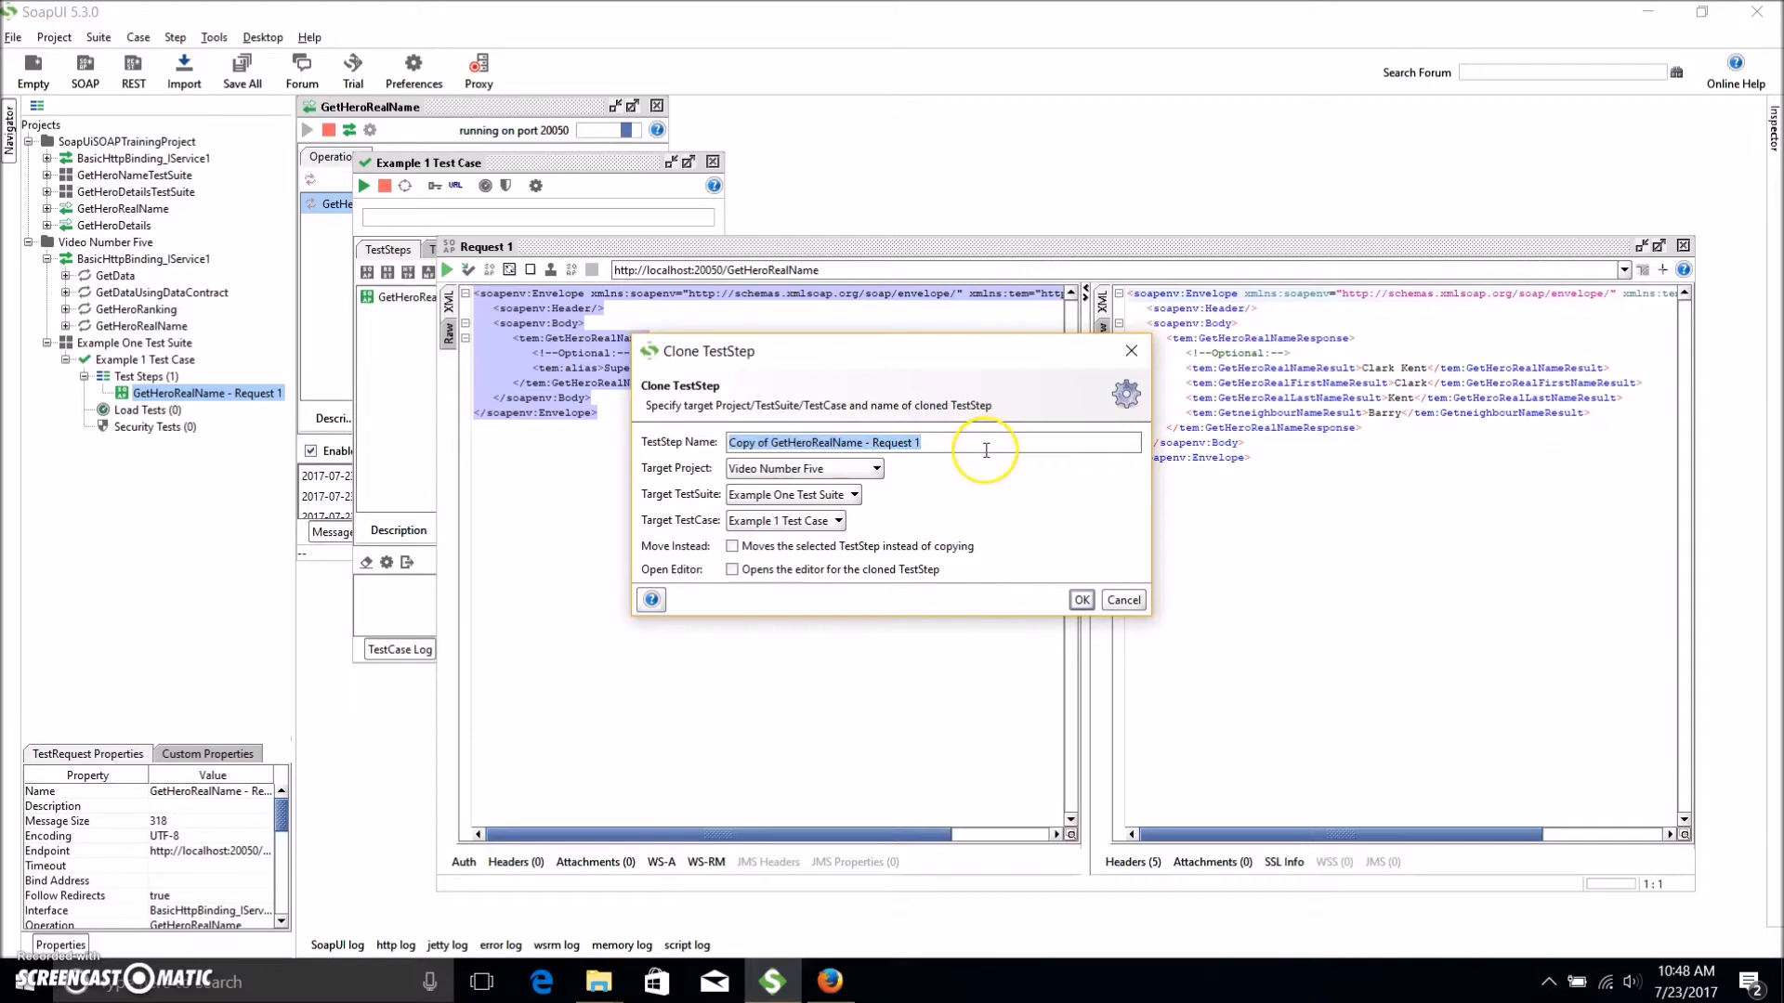
pyautogui.write('test number two')
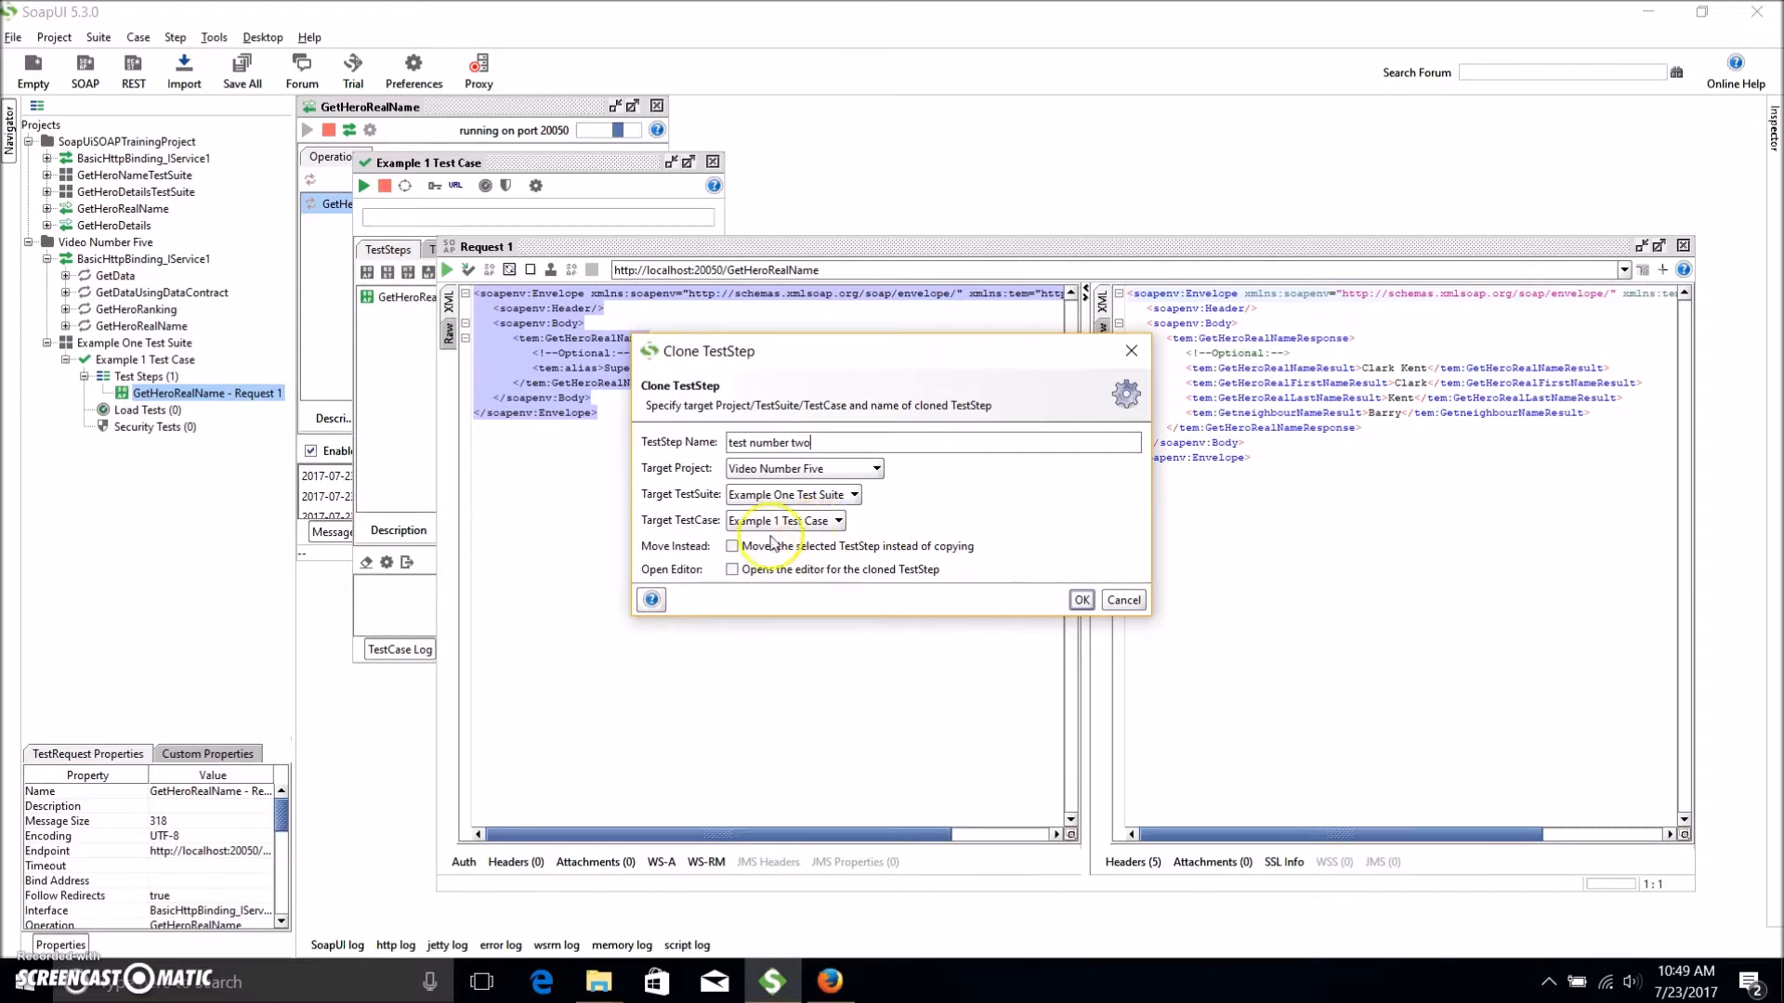
# Create the 'test number two' clone, open it and run its request against the mock service.
pyautogui.click(1081, 600)
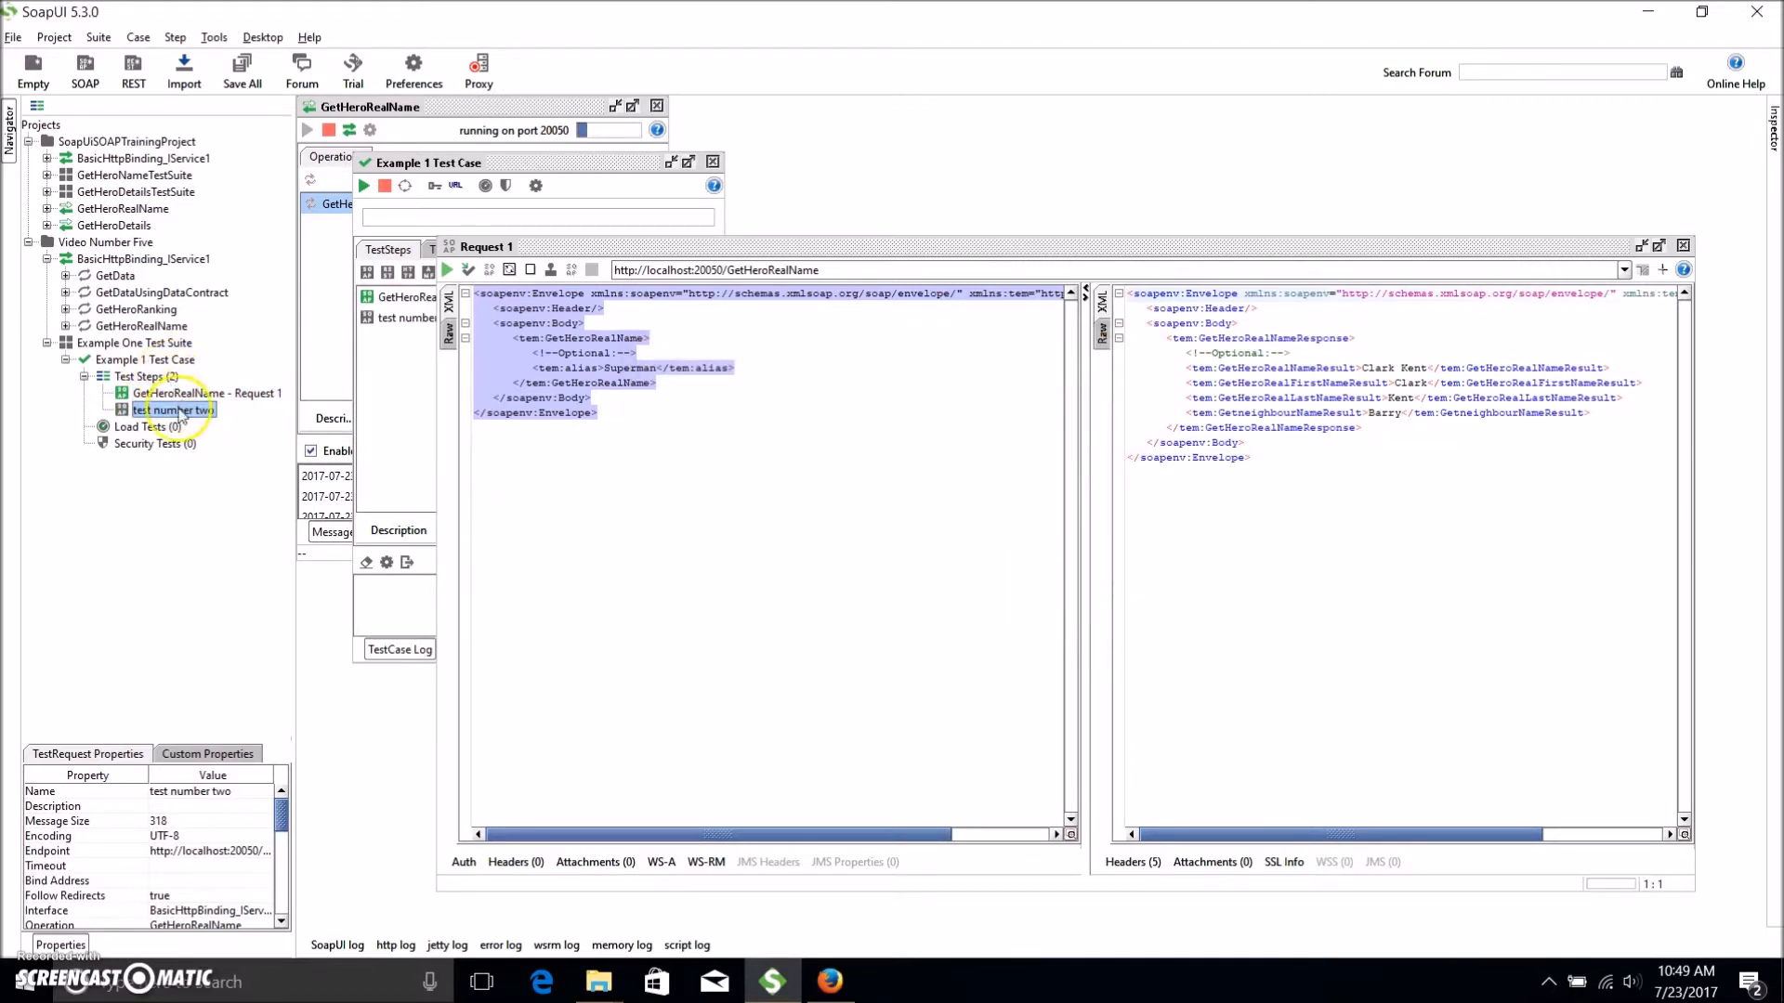
pyautogui.doubleClick(180, 410)
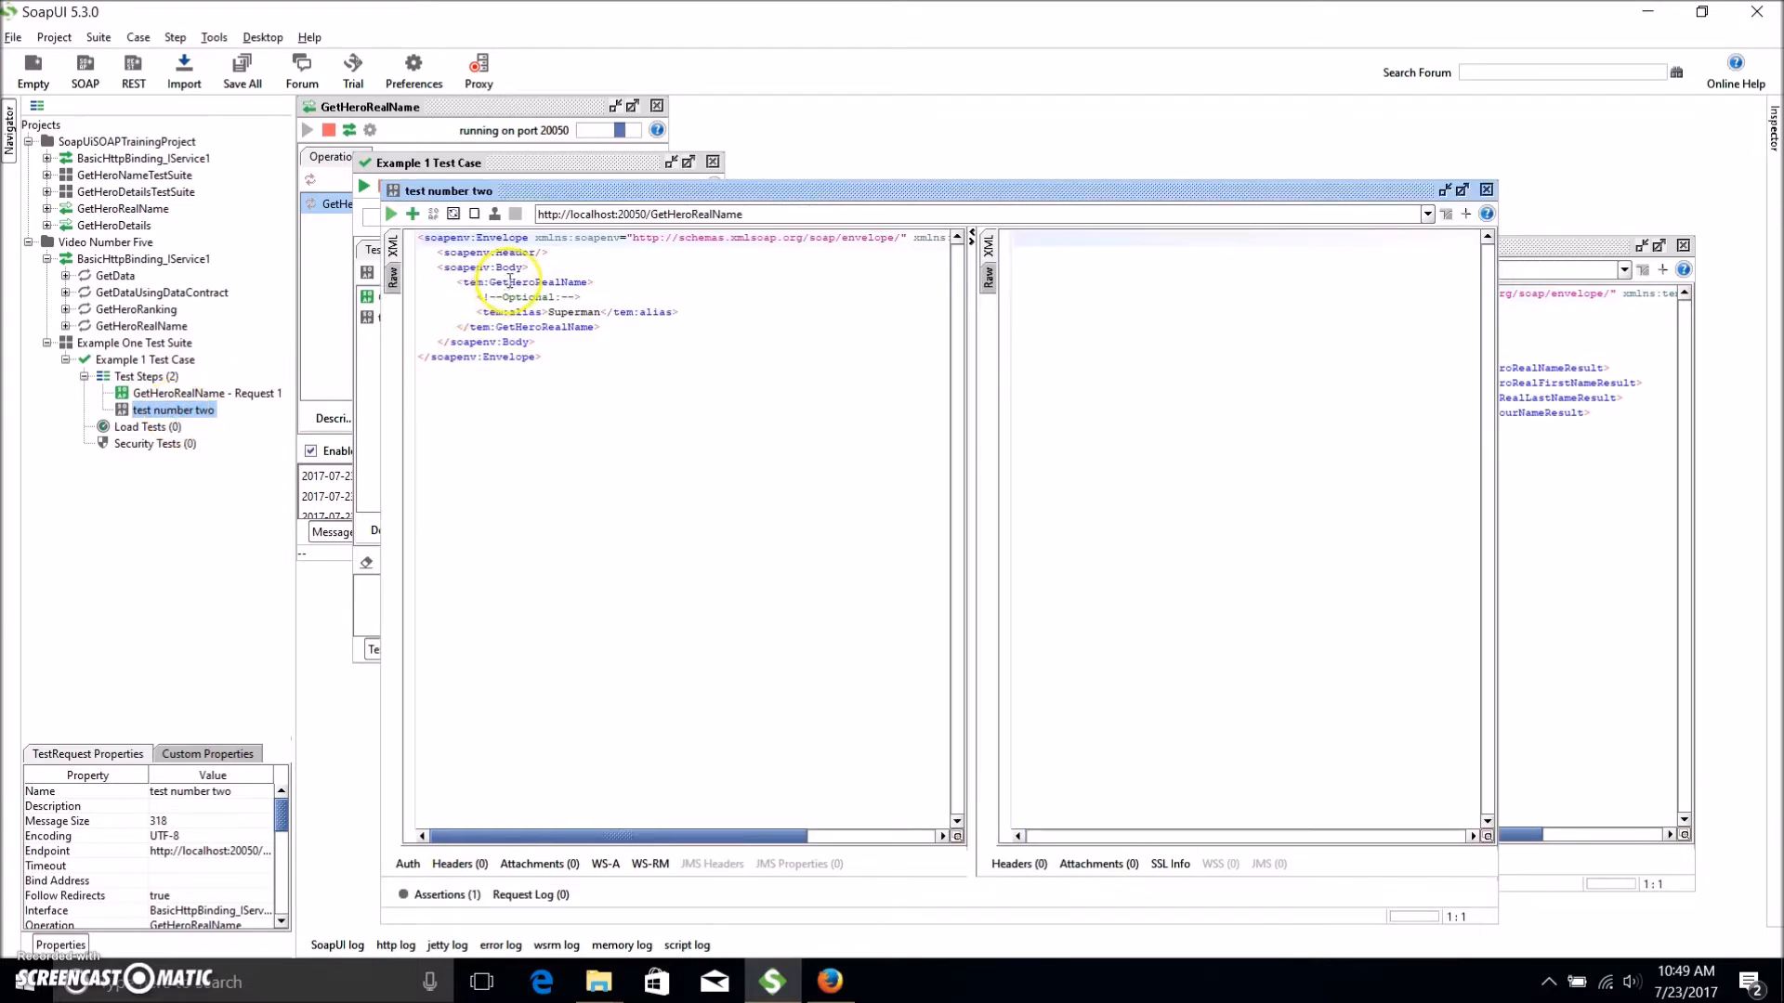
pyautogui.click(392, 215)
pyautogui.moveTo(637, 470); pyautogui.dragTo(417, 232)
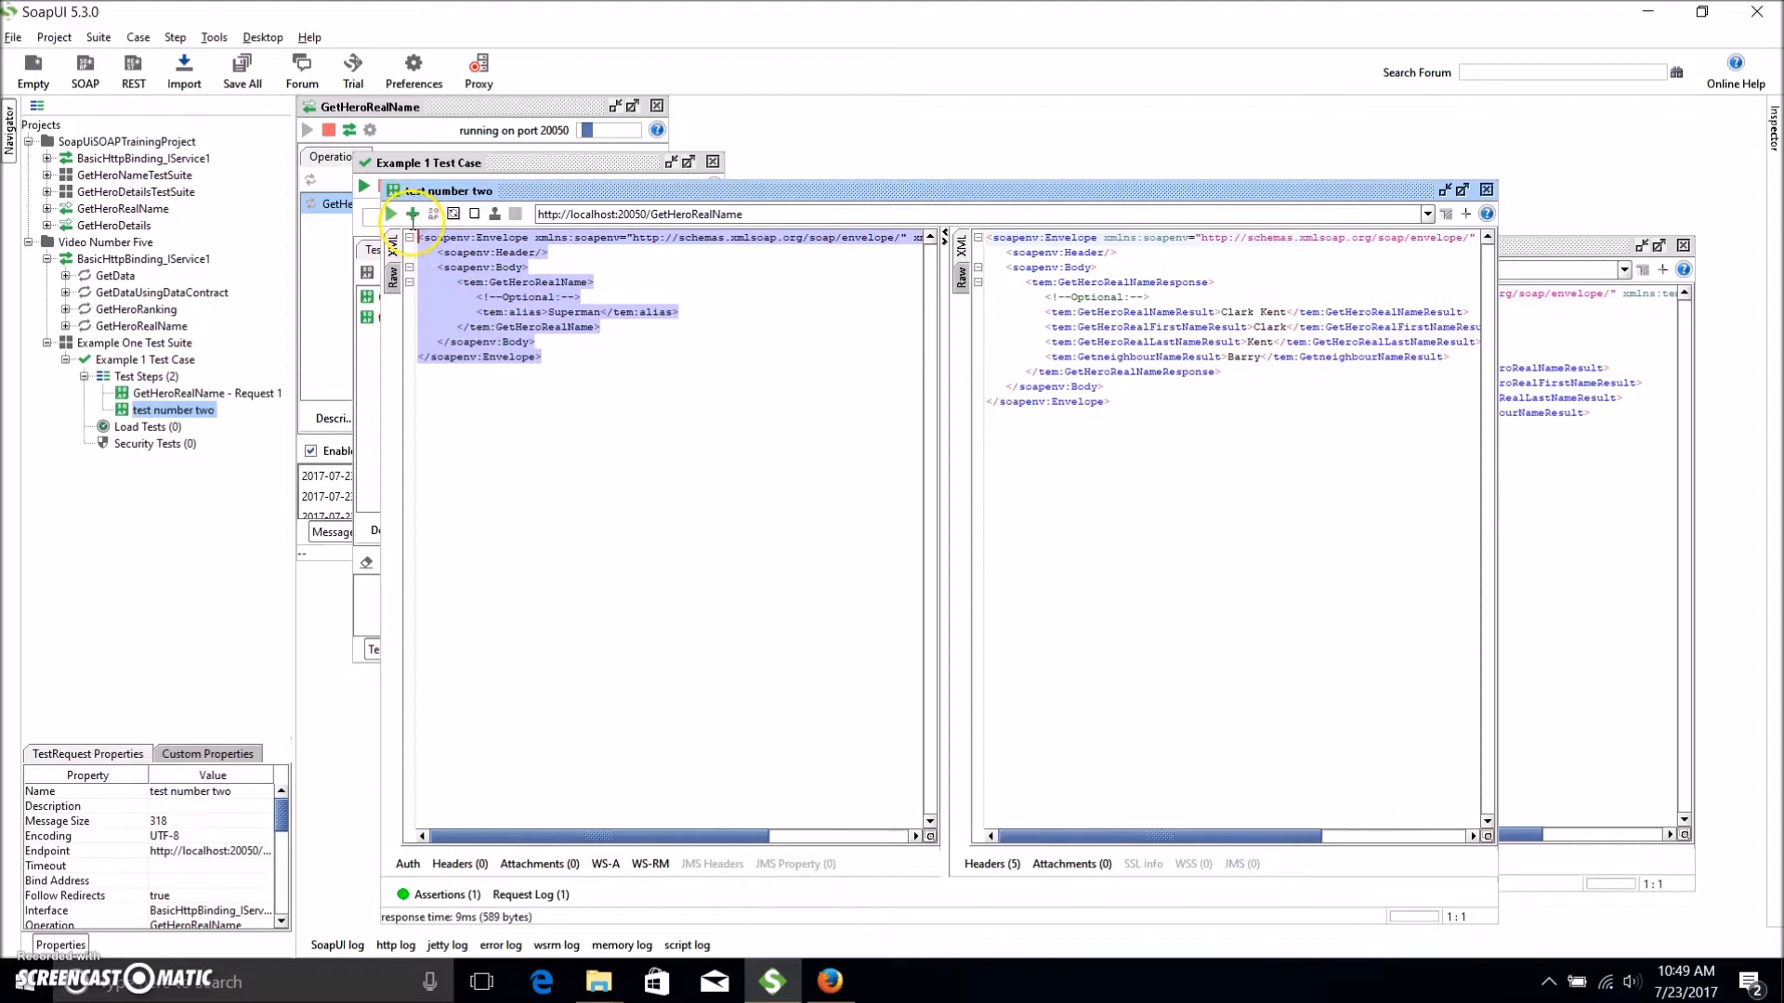
pyautogui.doubleClick(210, 393)
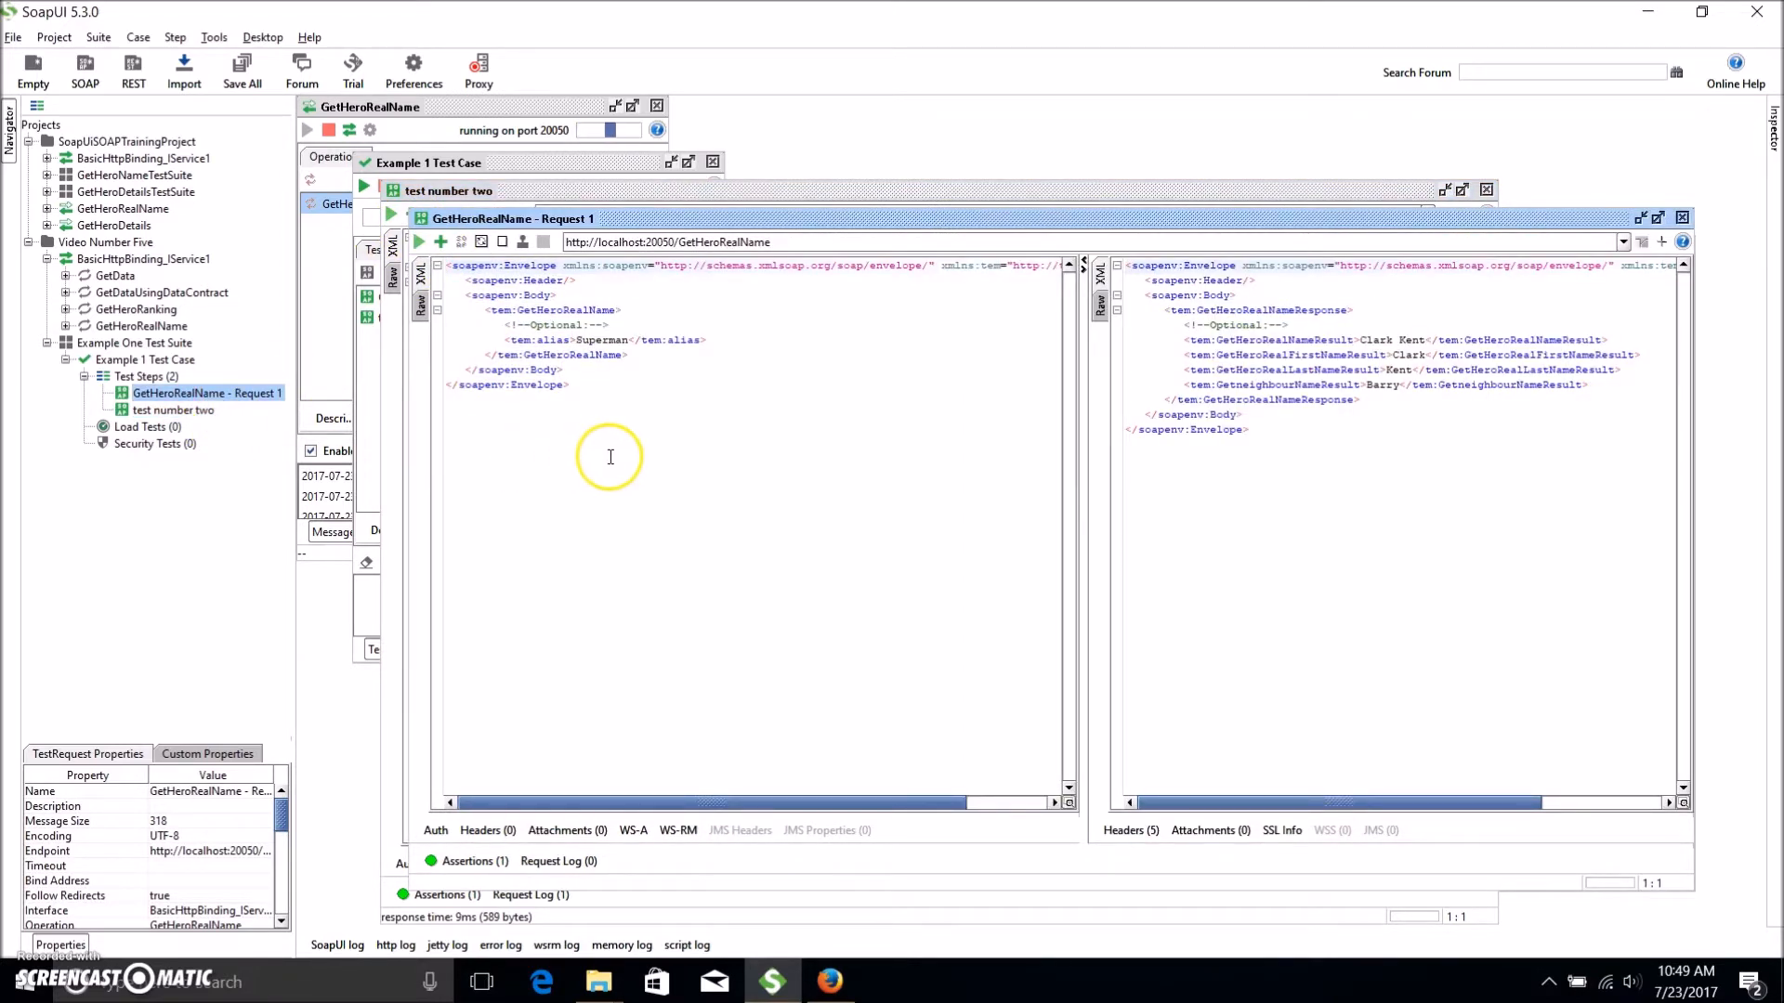
pyautogui.click(184, 412)
pyautogui.rightClick(186, 418)
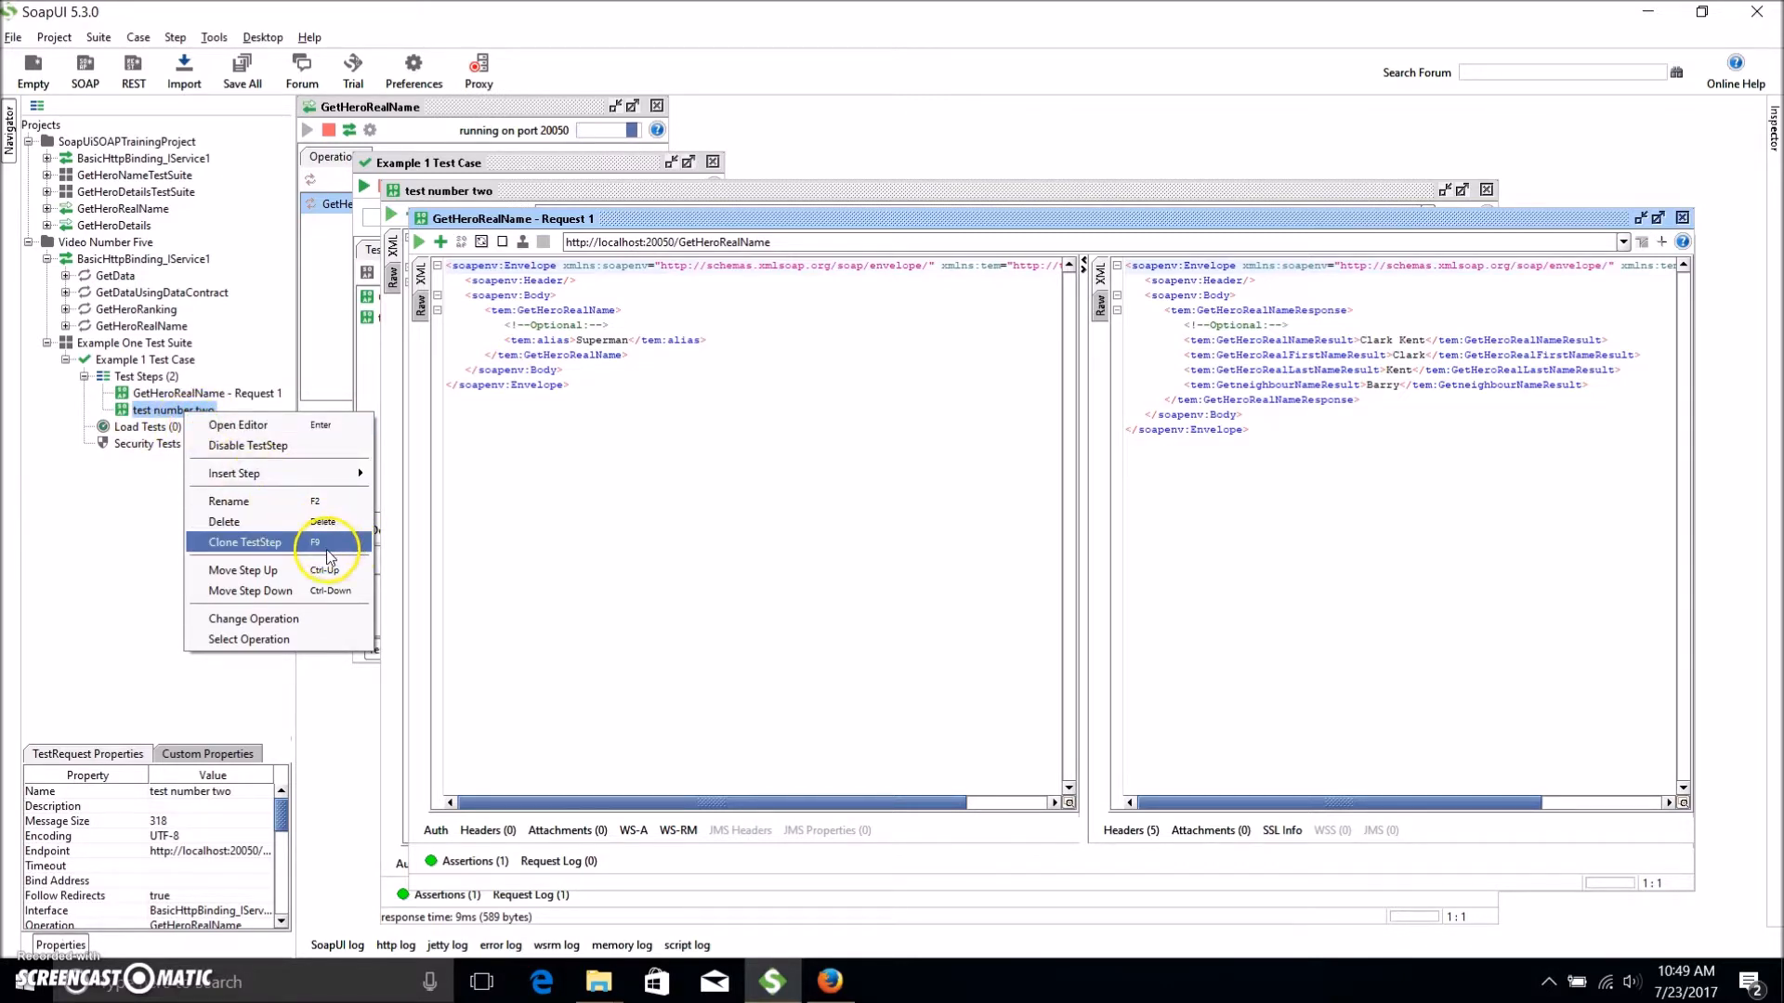
# Clone test number two three times so Example 1 Test Case holds five steps.
pyautogui.click(172, 427)
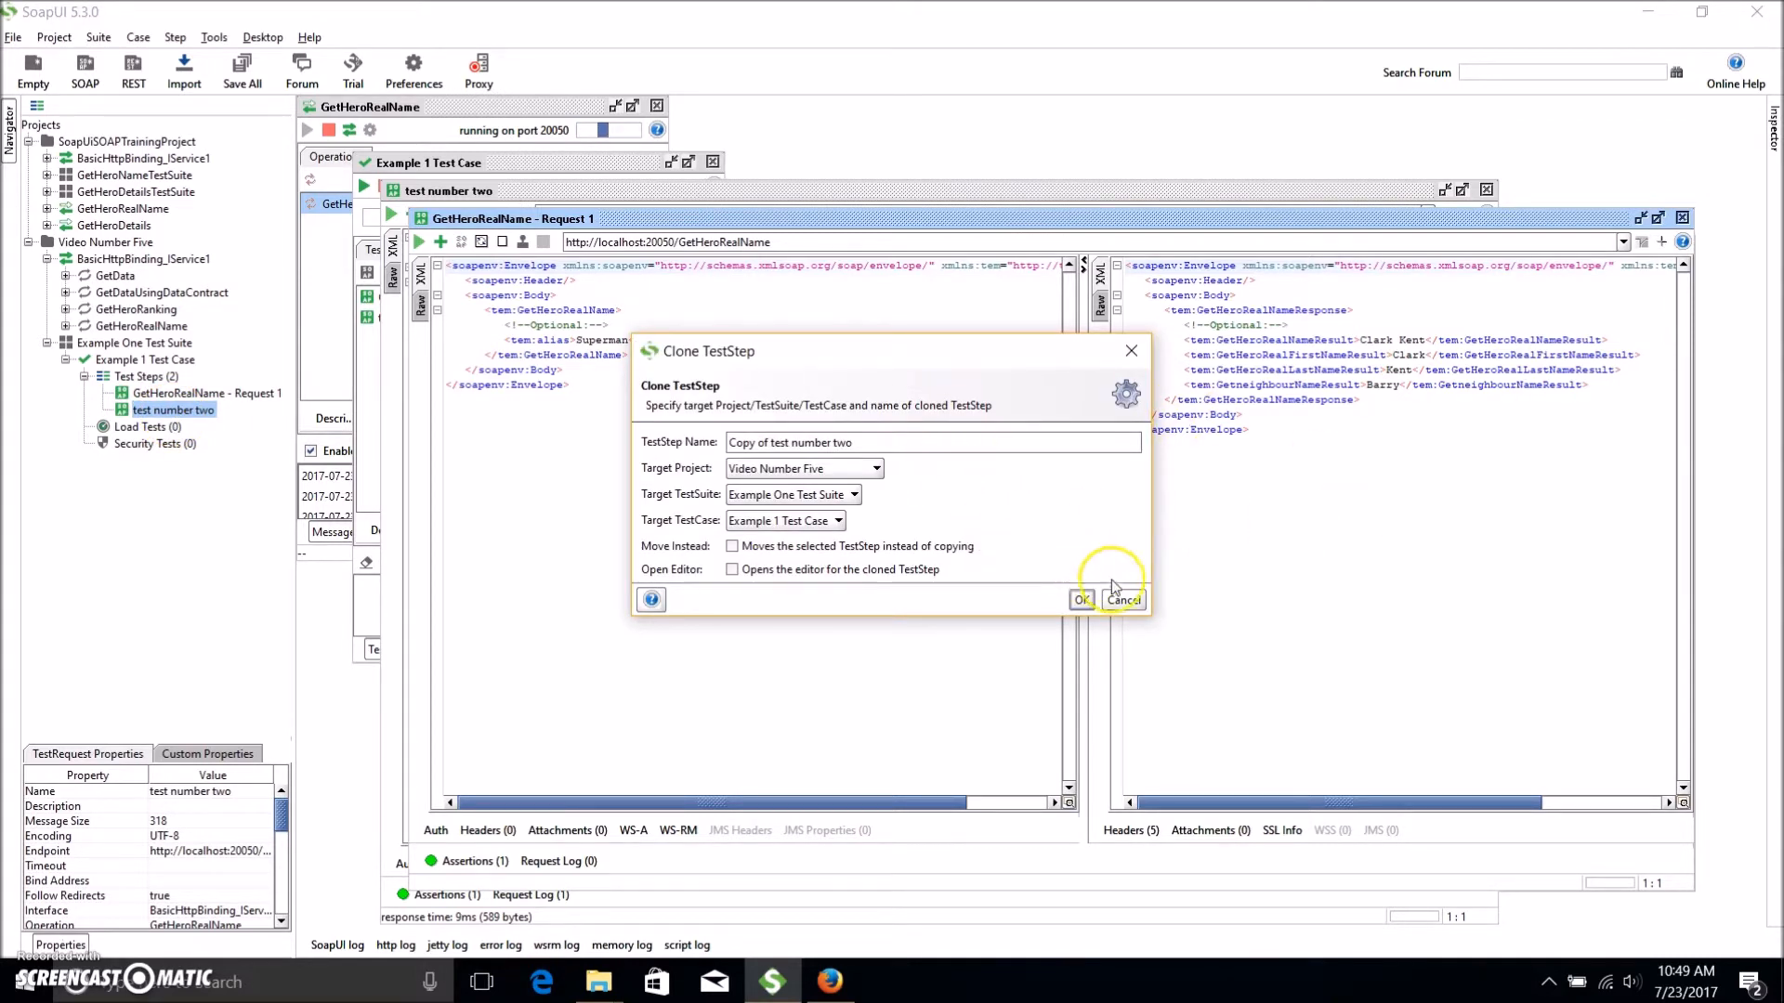
pyautogui.click(1122, 599)
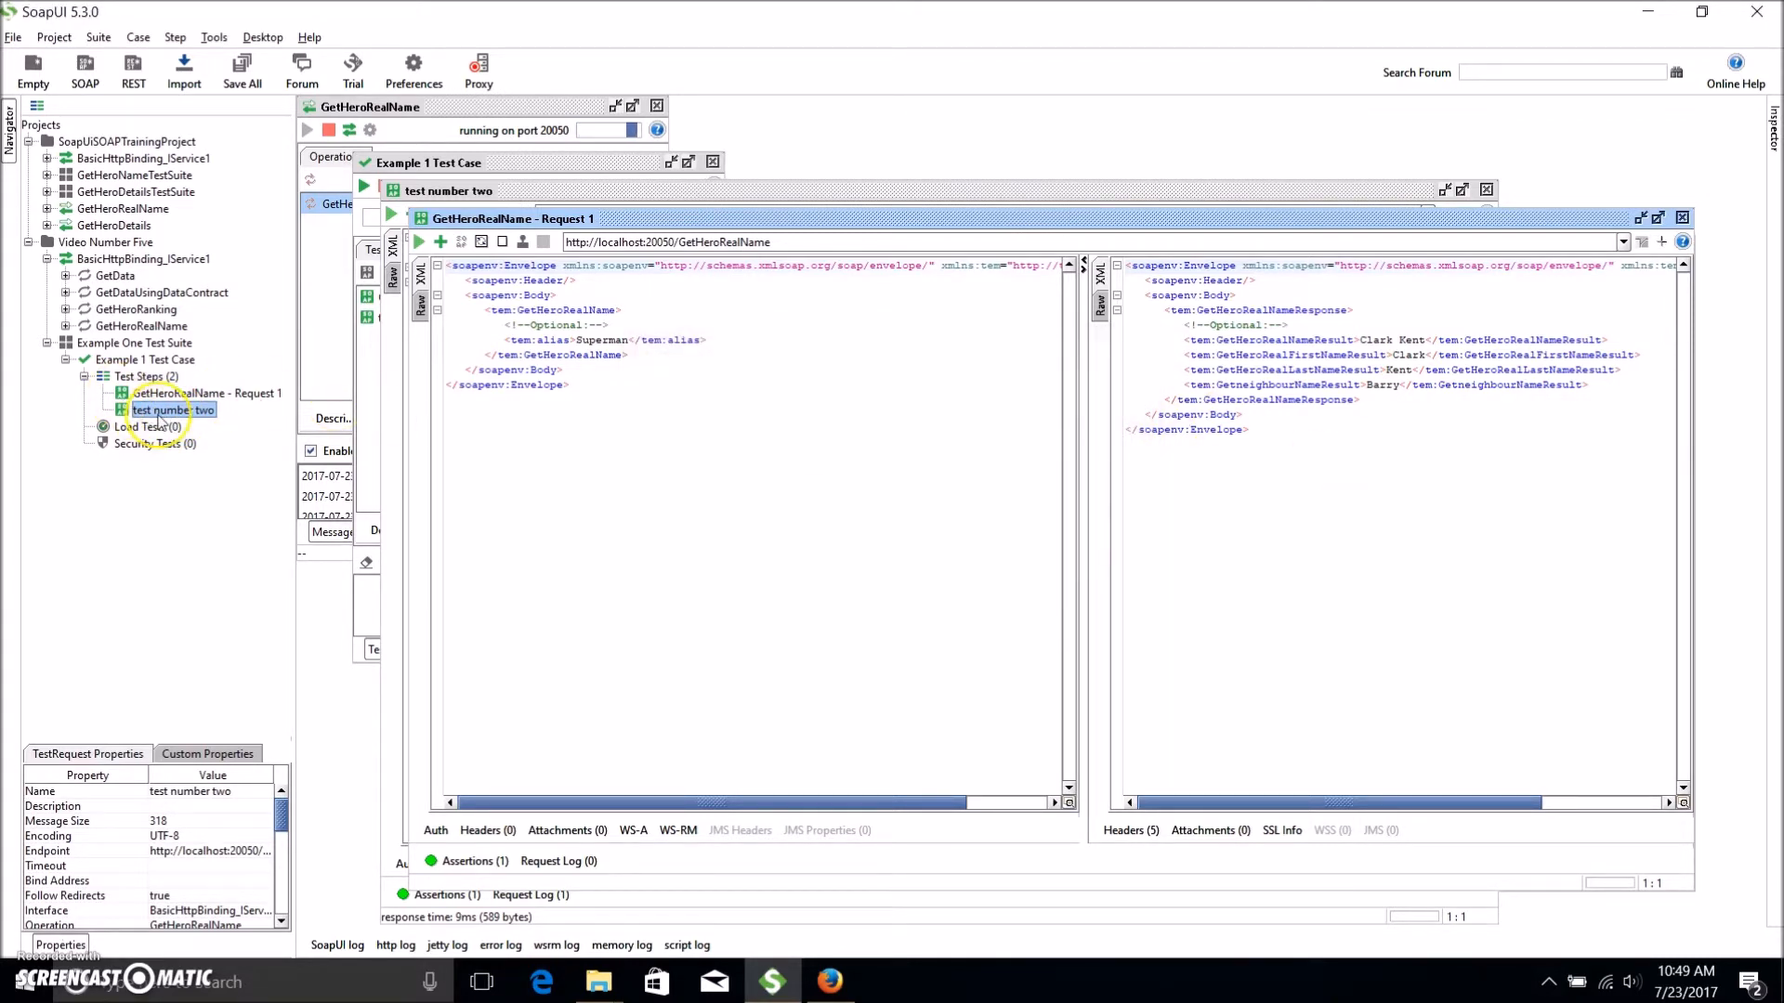
pyautogui.press('F9')
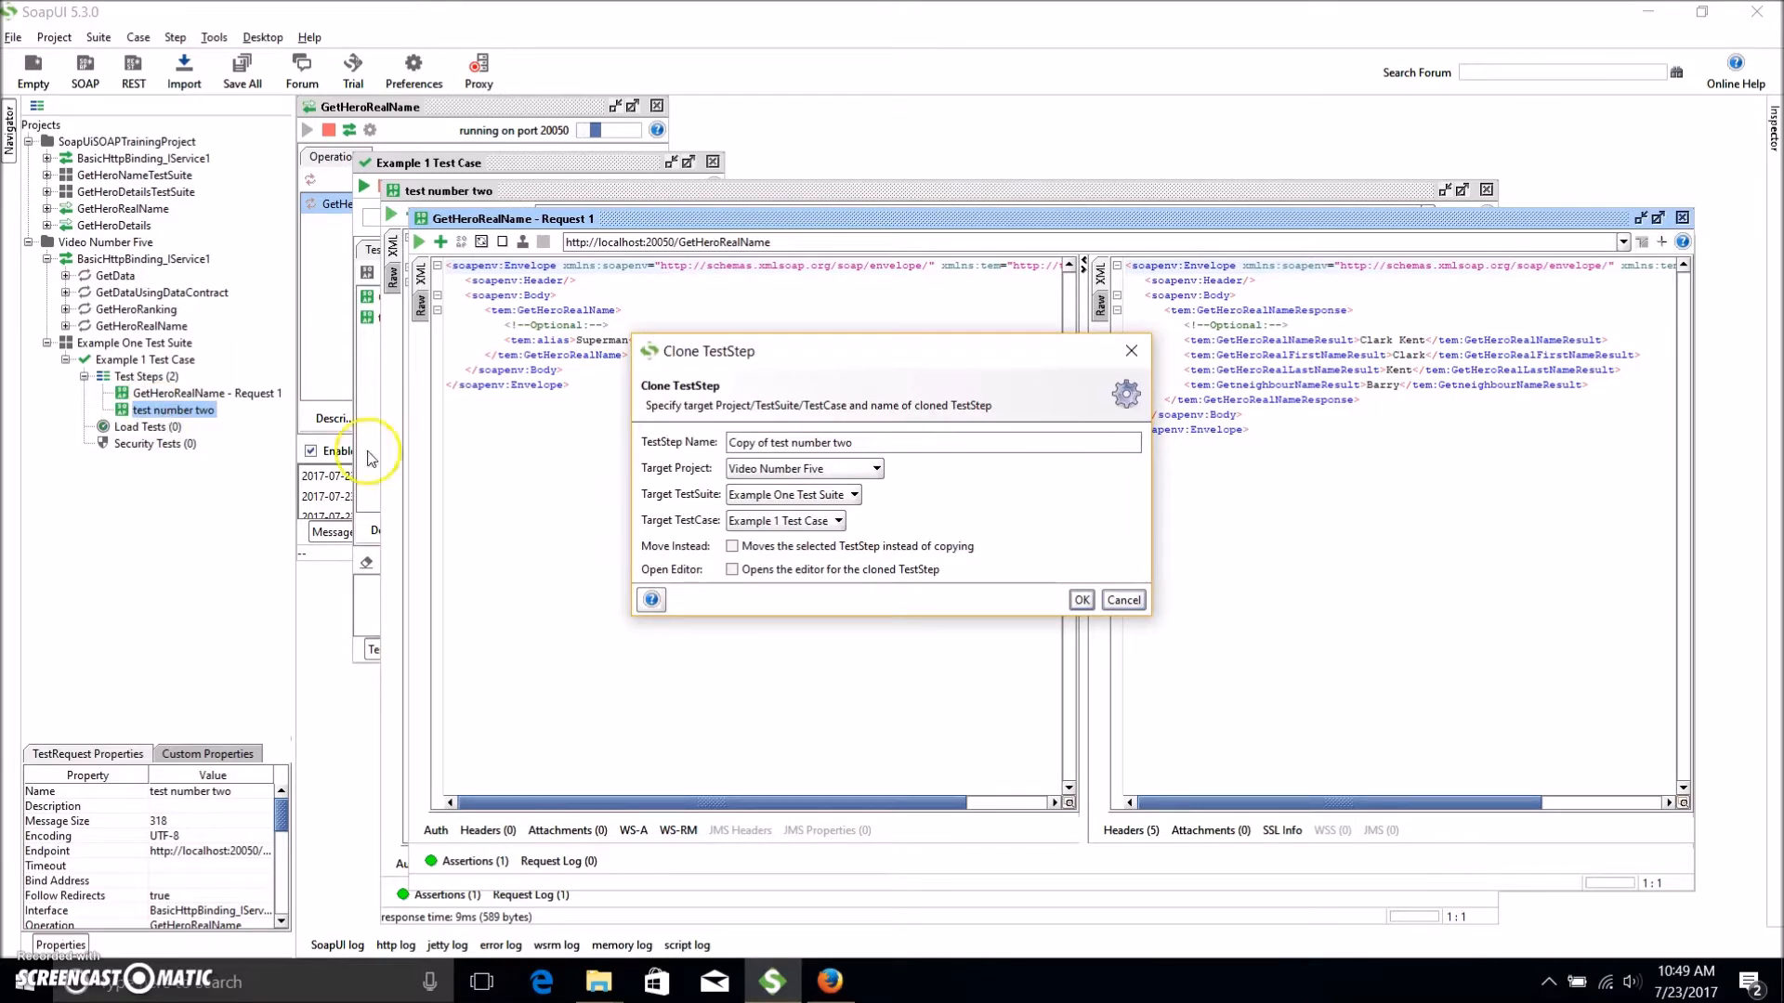
pyautogui.click(1081, 600)
pyautogui.press('F9')
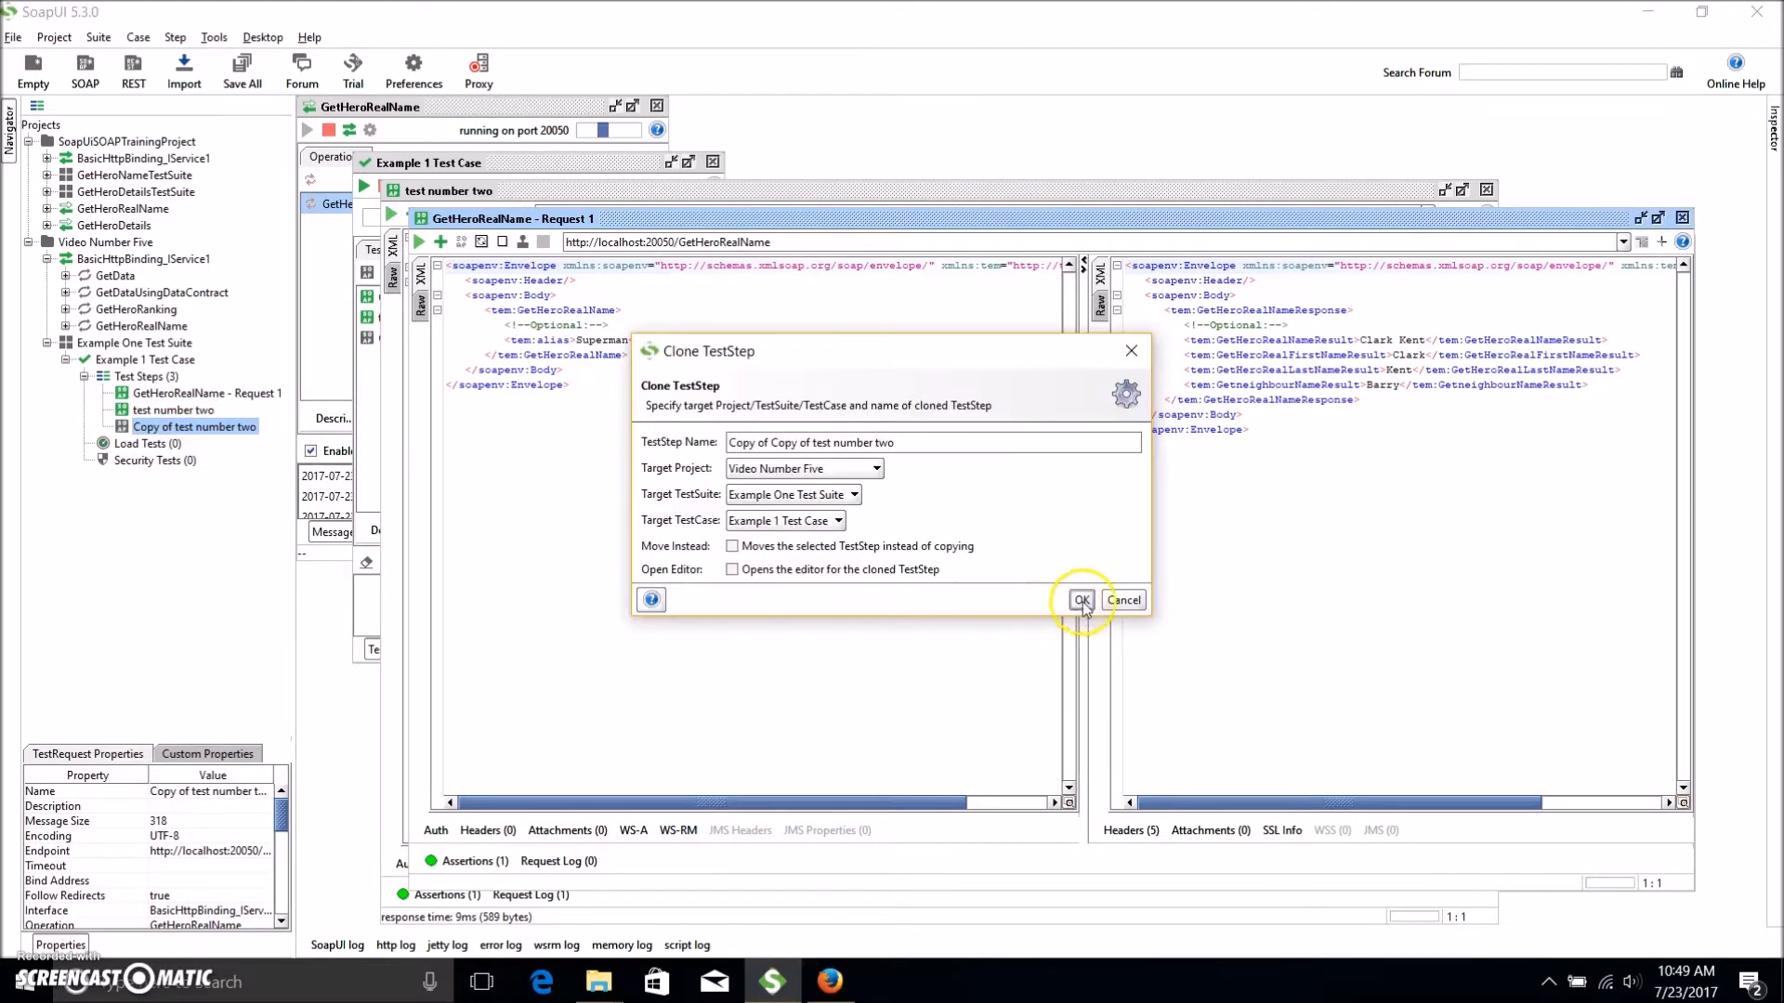
pyautogui.click(1081, 599)
pyautogui.press('F9')
pyautogui.click(1082, 599)
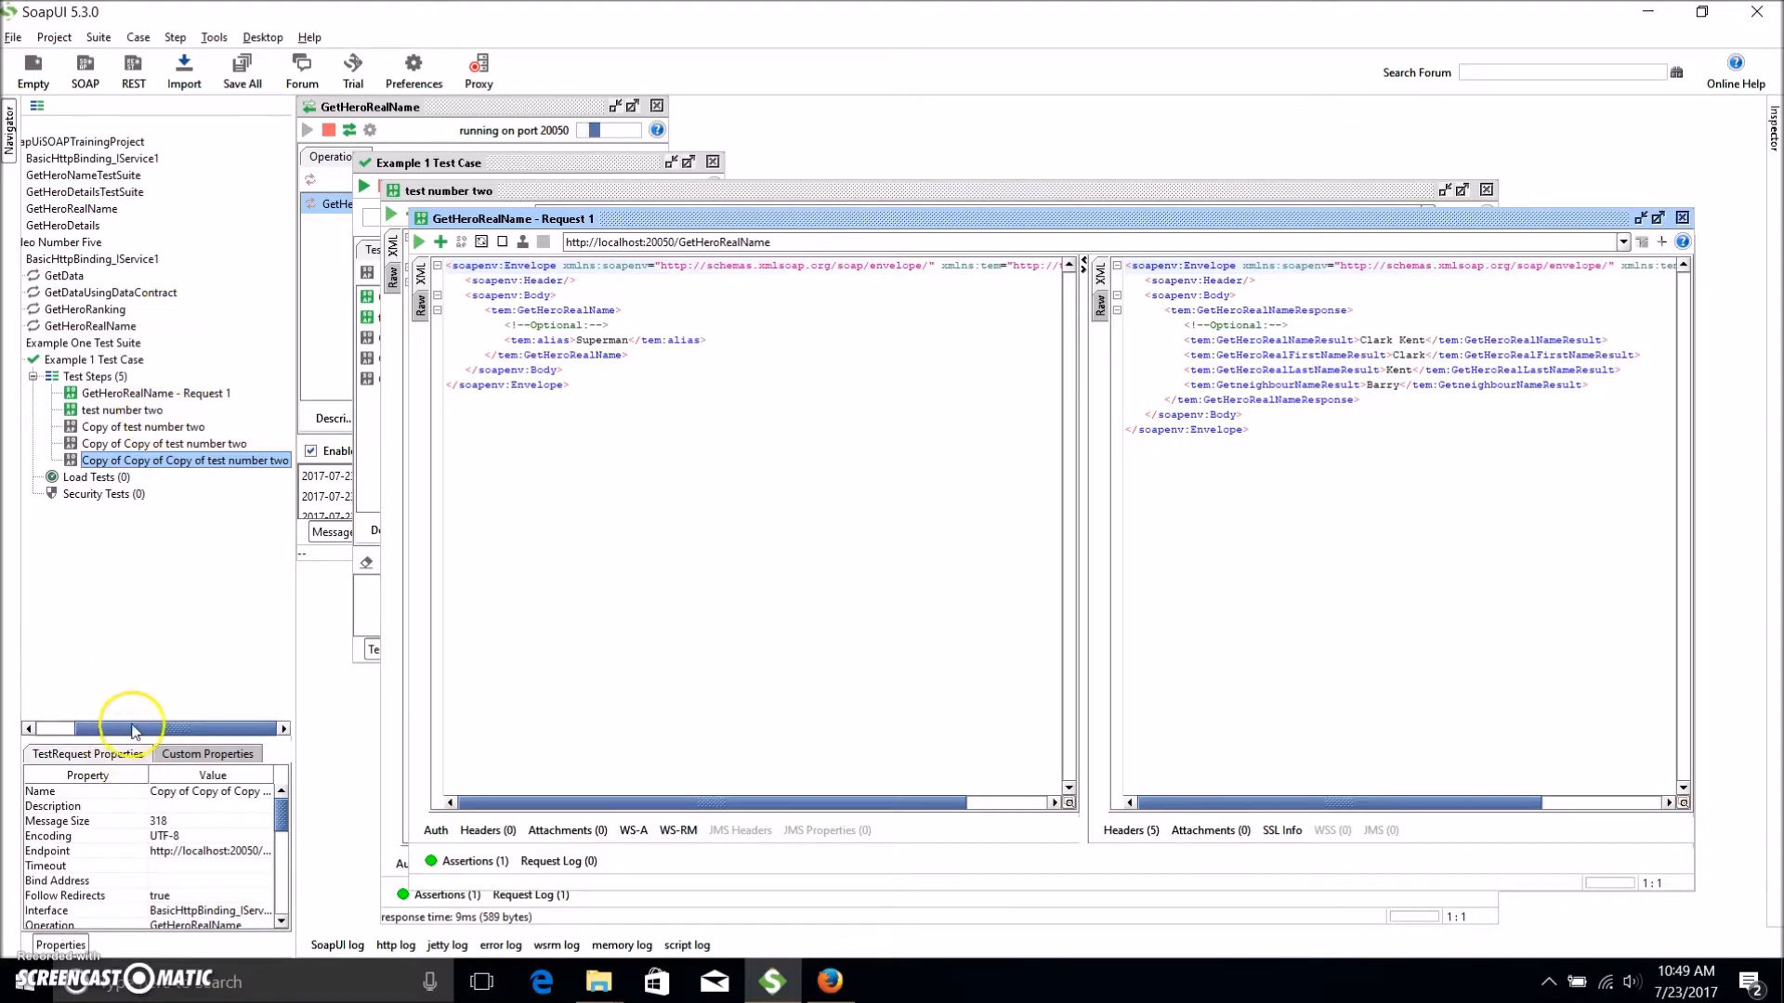
pyautogui.moveTo(130, 728); pyautogui.dragTo(94, 729)
# Rename the first three test steps Superman, Spiderman and Iron Man.
pyautogui.click(171, 393)
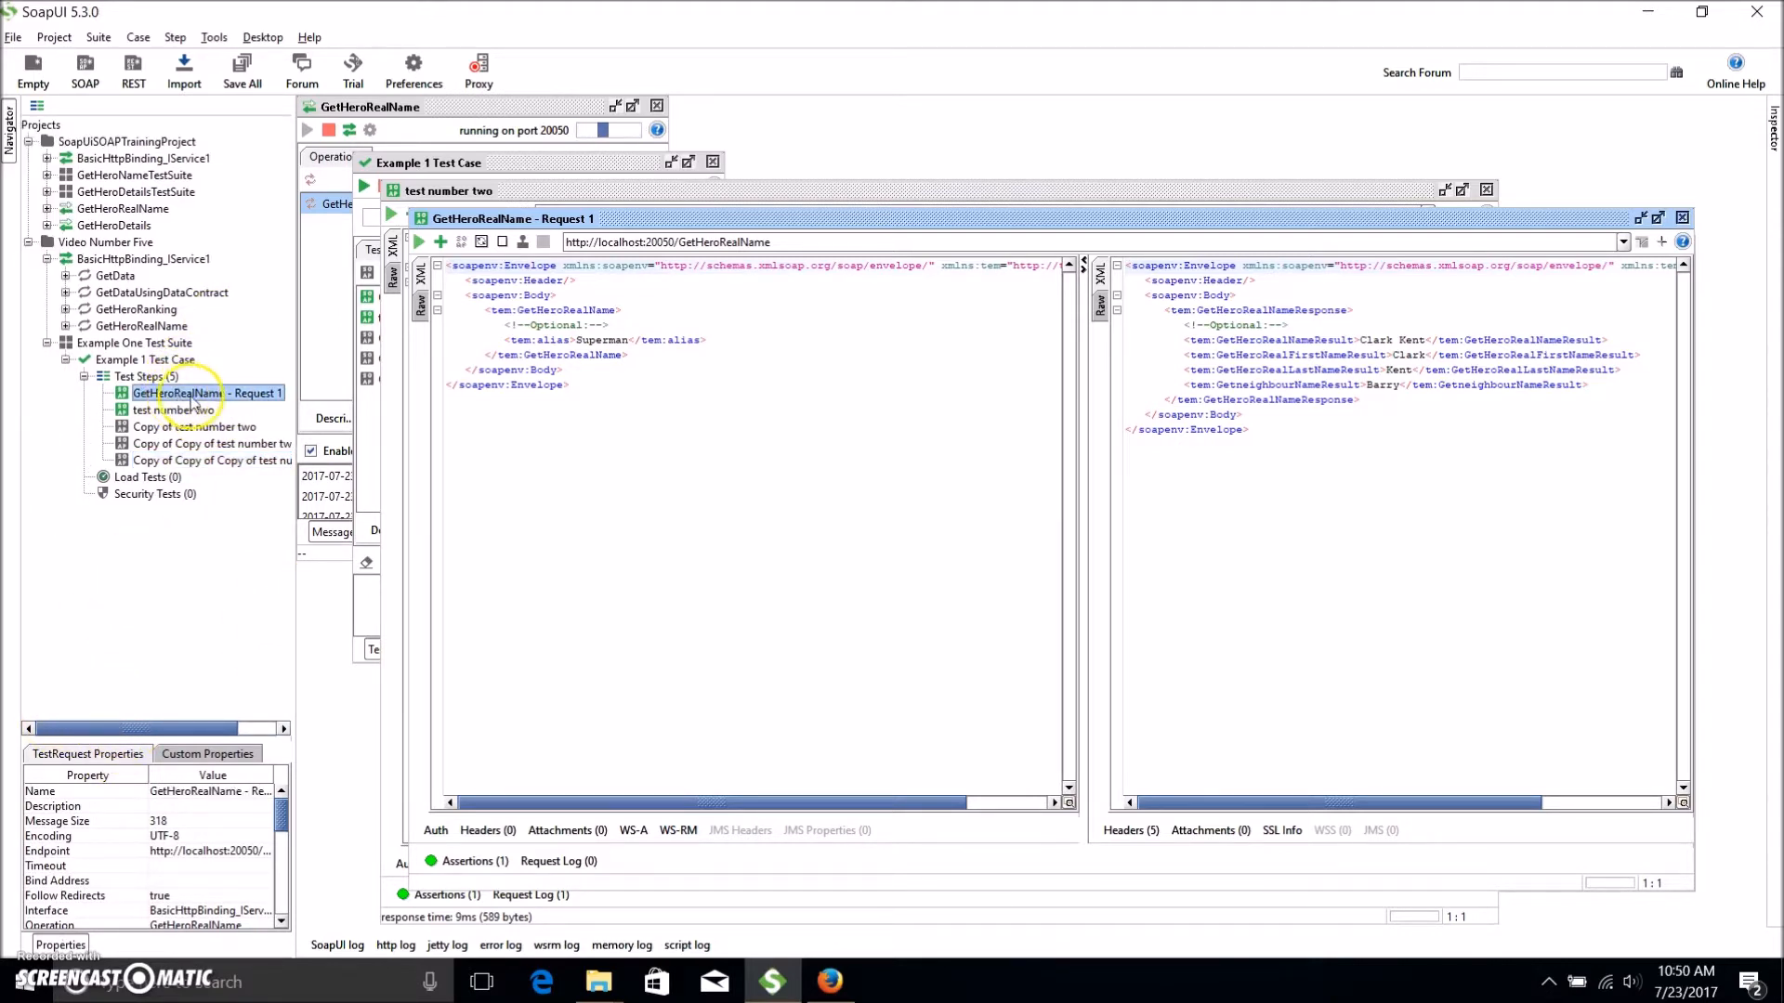
pyautogui.press('F2')
pyautogui.write('Supe')
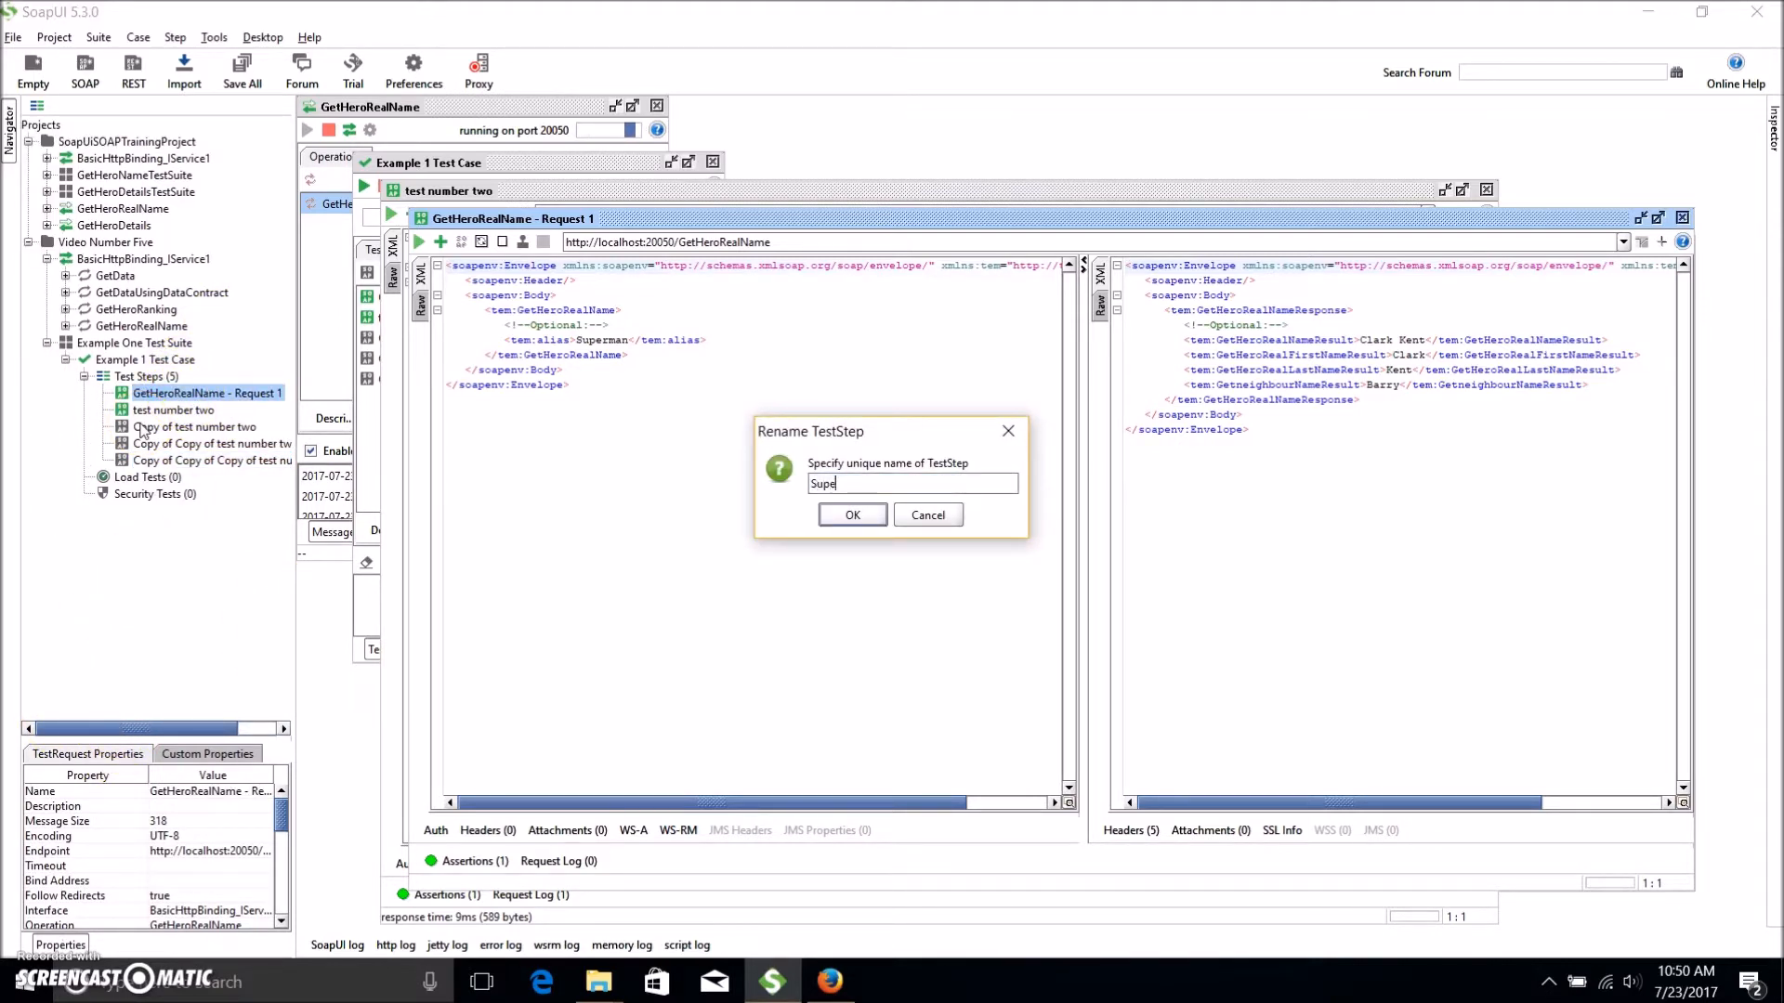
pyautogui.write('rman')
pyautogui.press('Return')
pyautogui.press('Down')
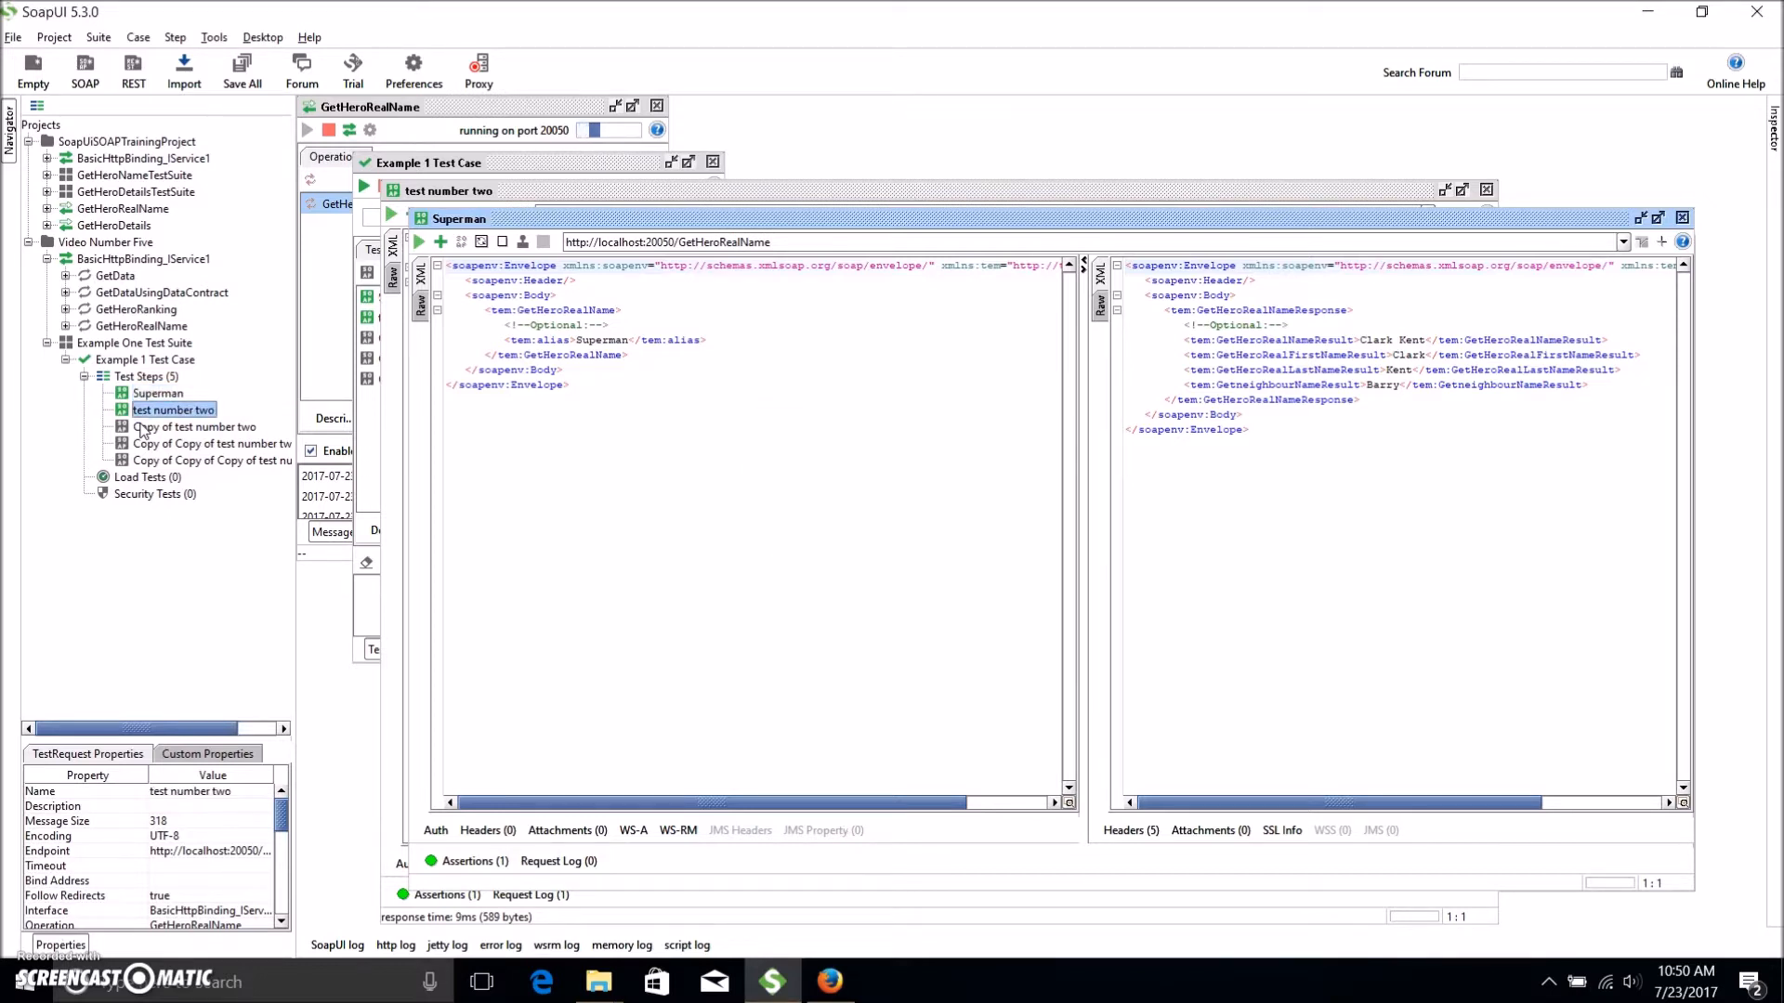
pyautogui.press('F2')
pyautogui.write('Sp')
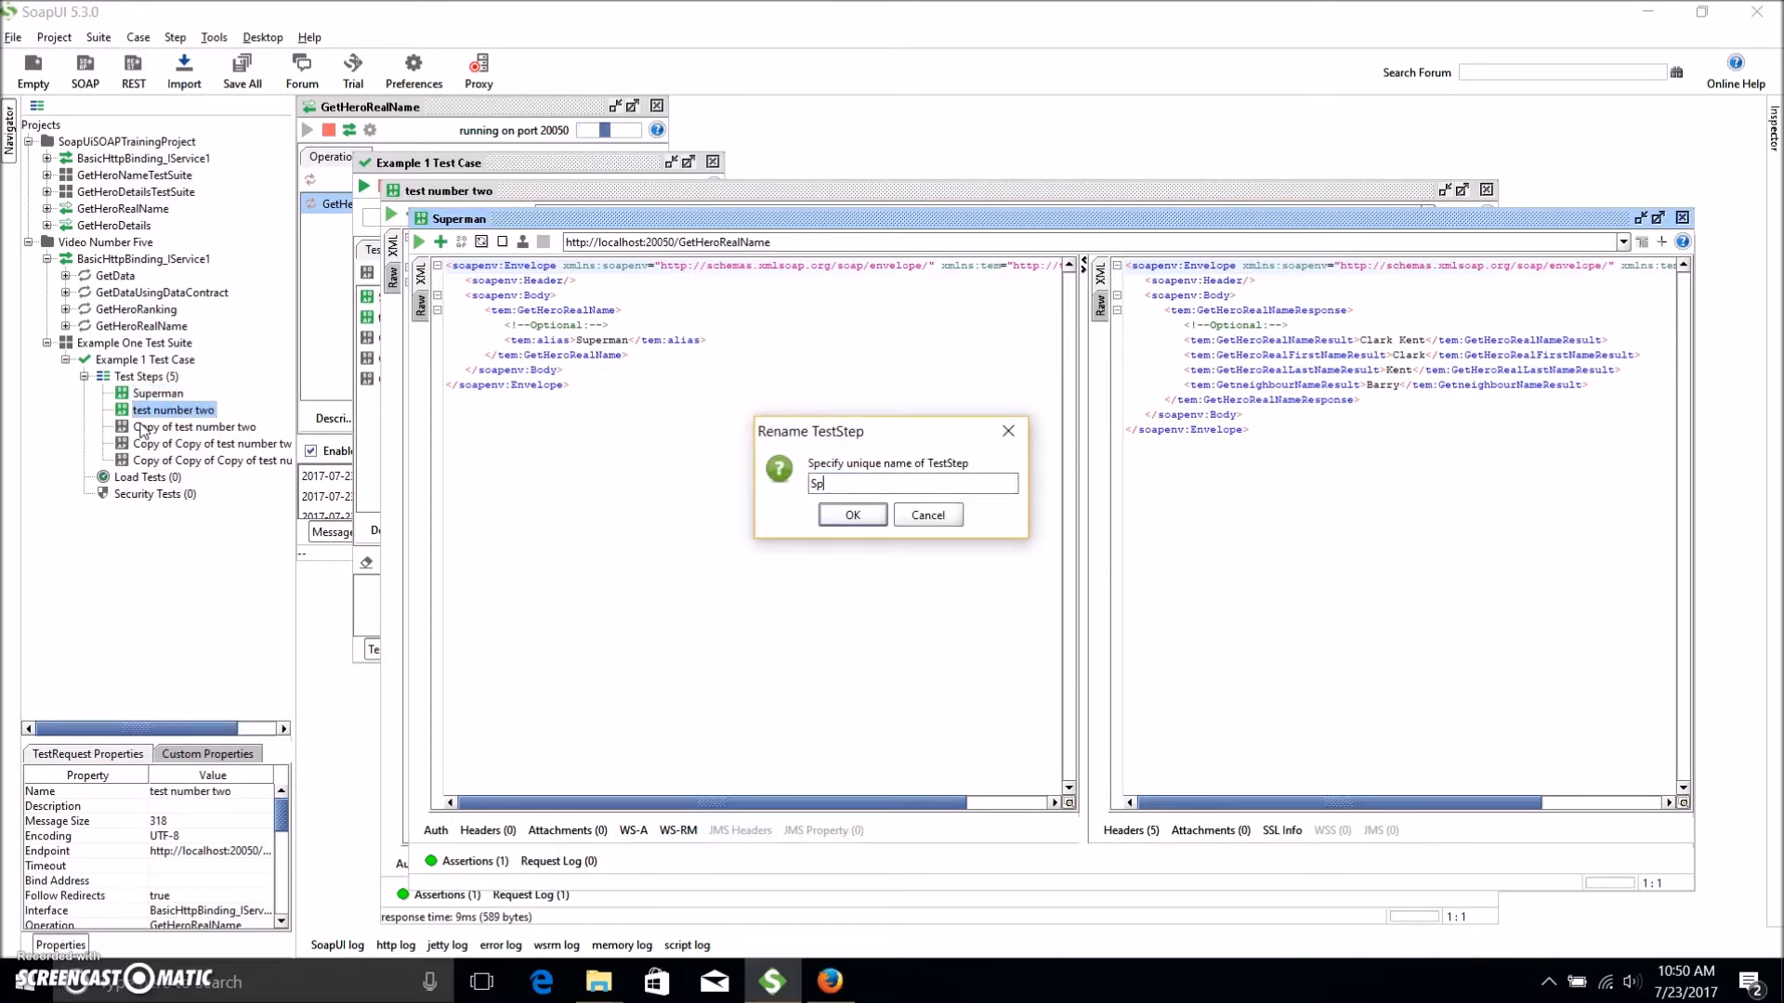
pyautogui.write('iderman')
pyautogui.press('Return')
pyautogui.press('Down')
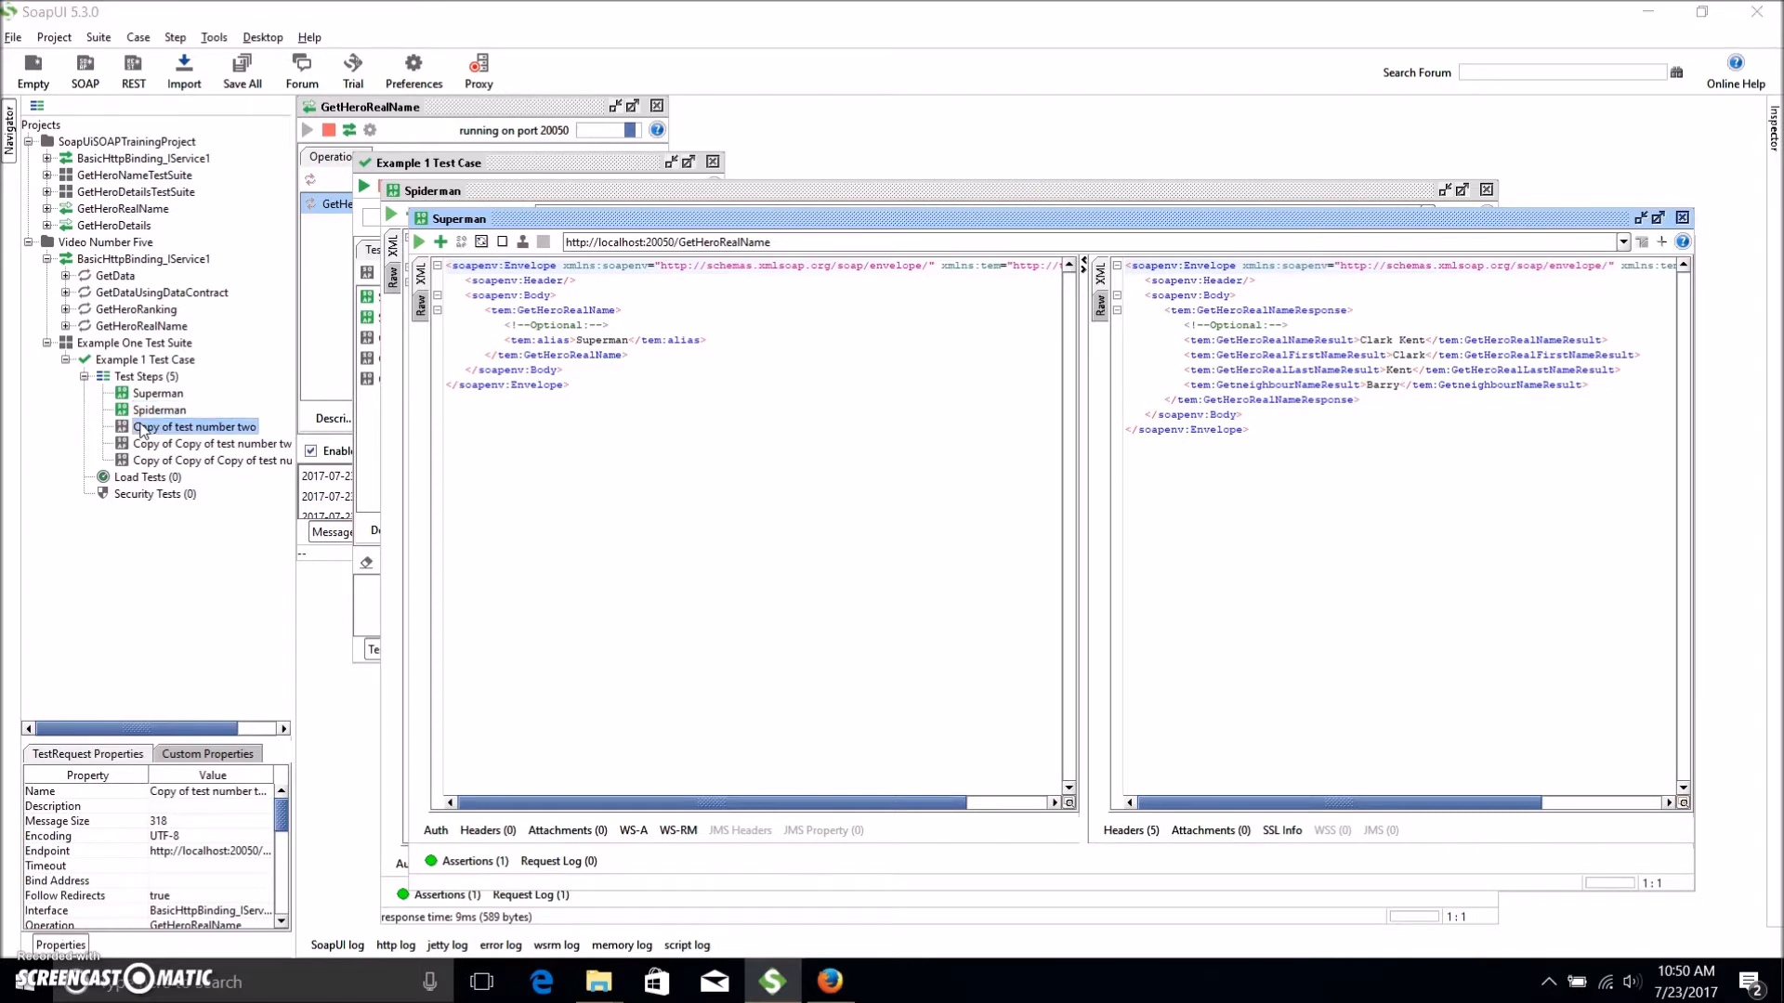
pyautogui.press('F2')
pyautogui.write('Iro')
pyautogui.press('Return')
# Rename the remaining two copied steps Wonder Woman and flash.
pyautogui.press('Down')
pyautogui.press('F2')
pyautogui.write('Wonder Wom')
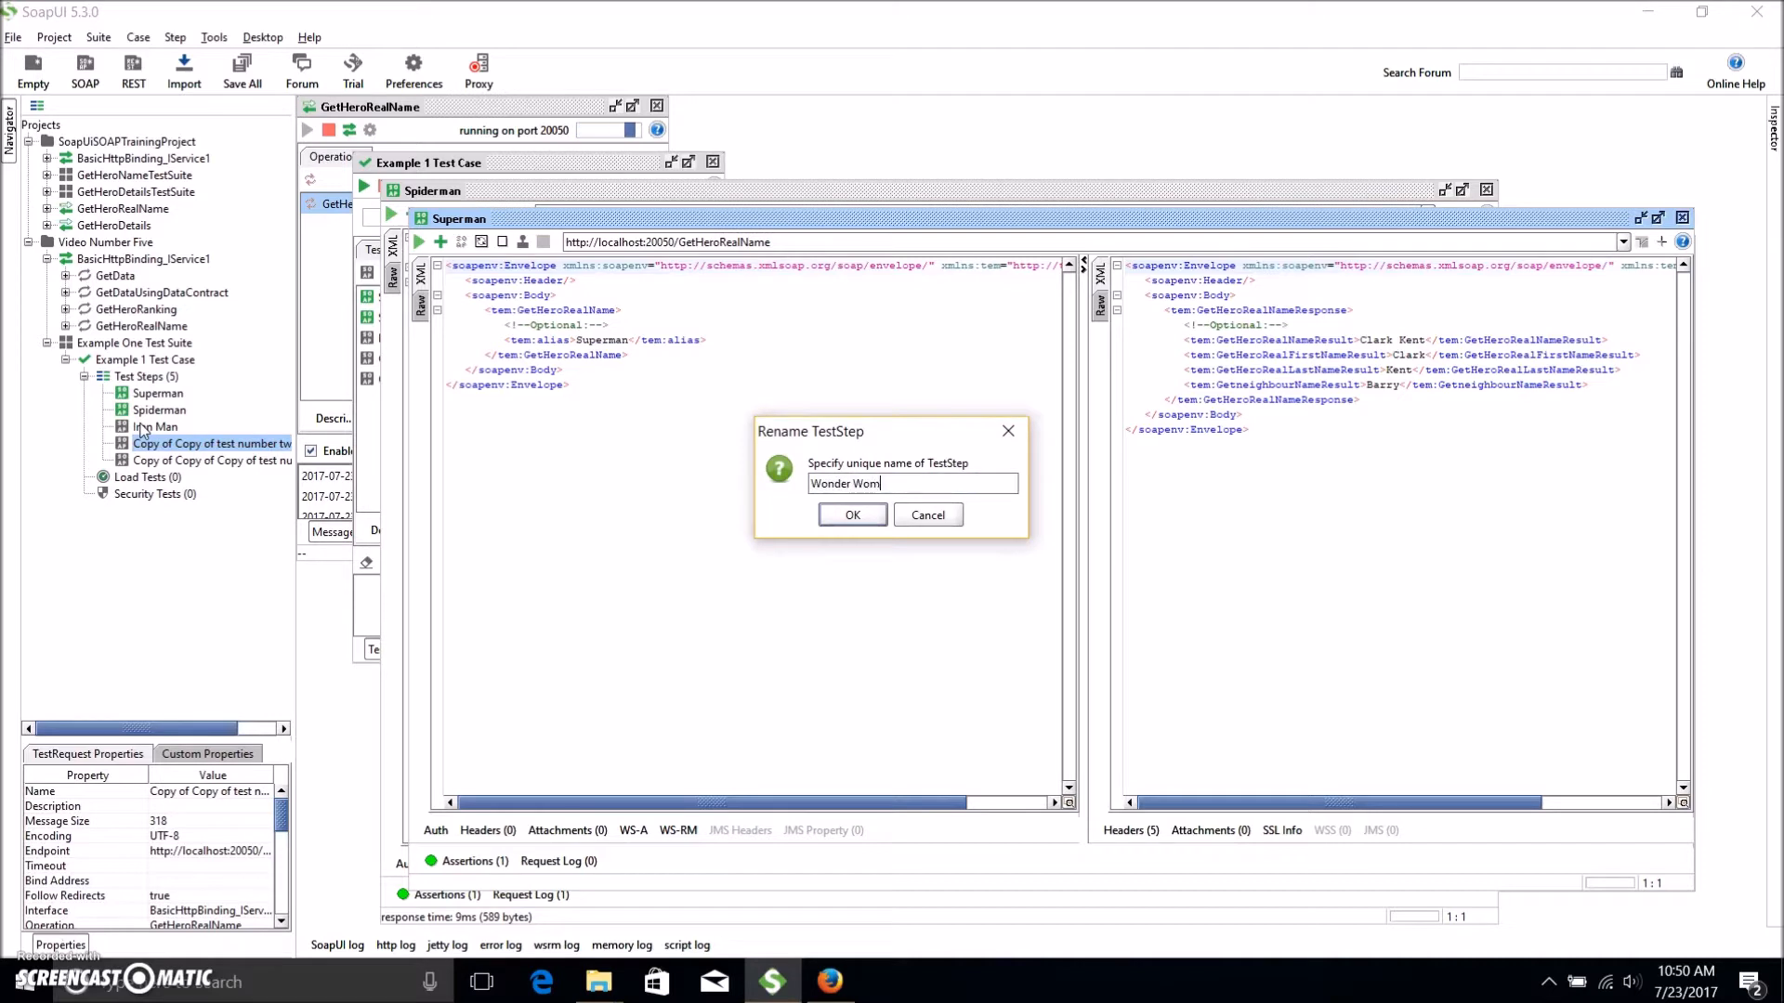
pyautogui.press('Return')
pyautogui.press('Down')
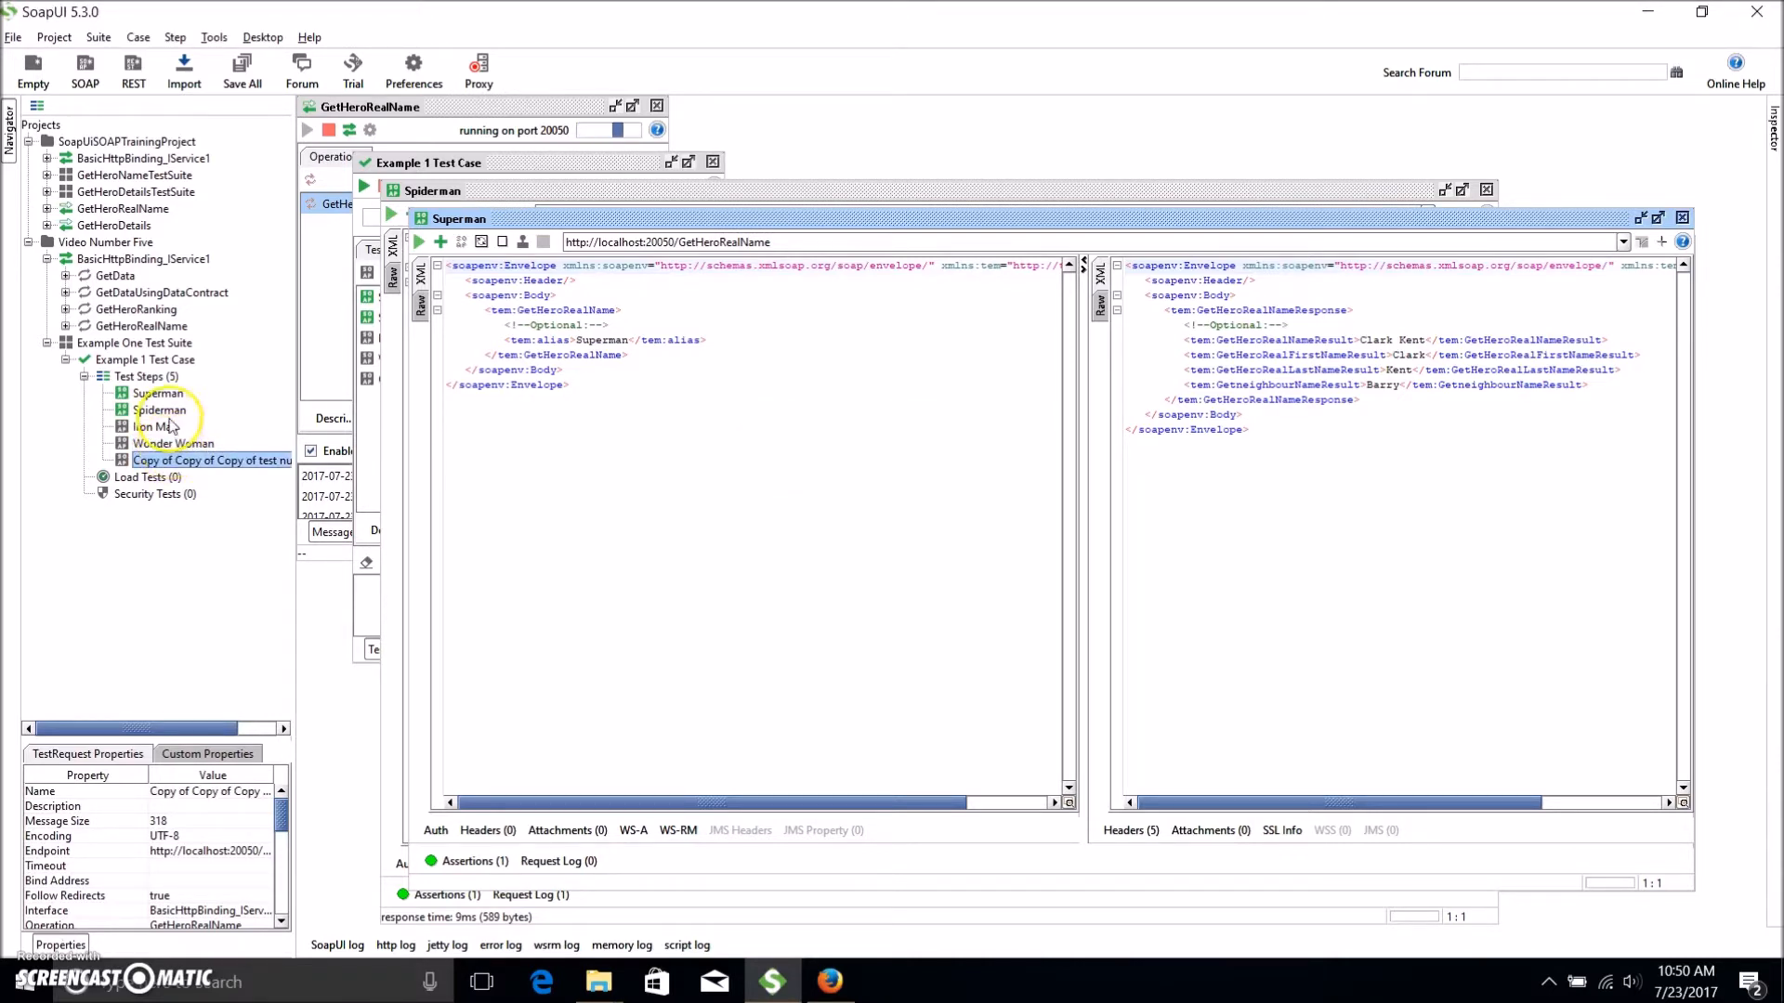
pyautogui.rightClick(170, 464)
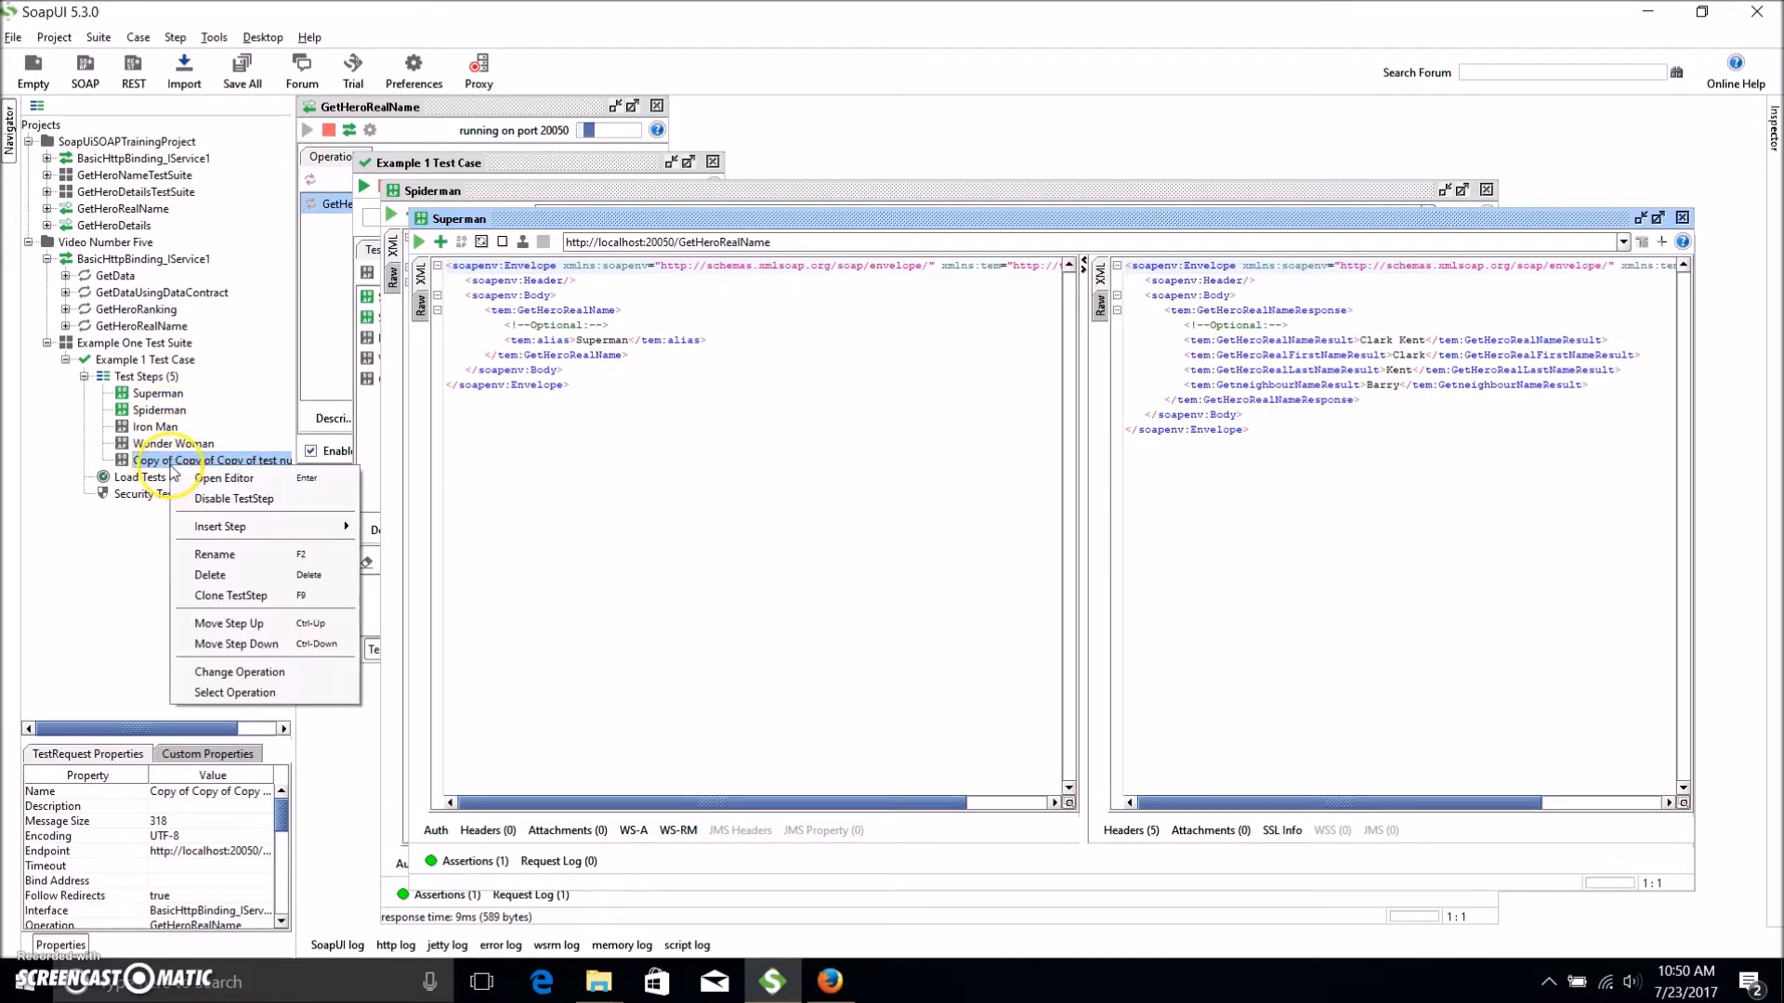
pyautogui.click(320, 557)
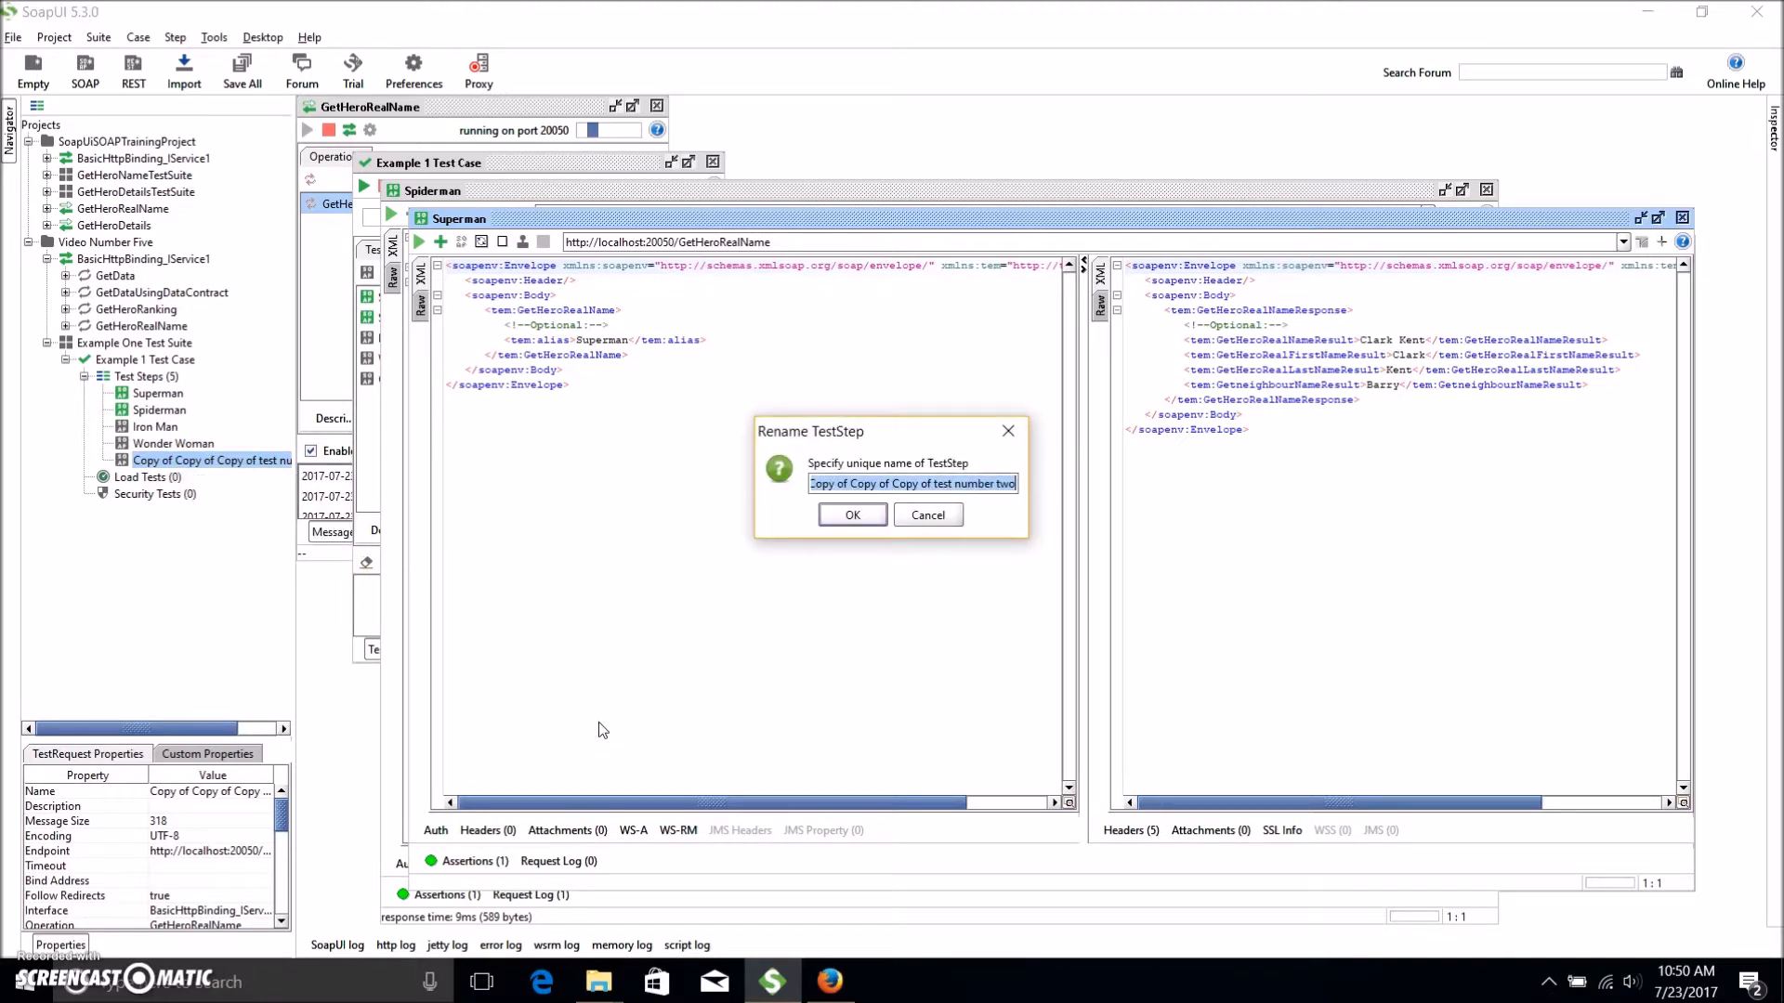
pyautogui.write('flash')
pyautogui.press('Return')
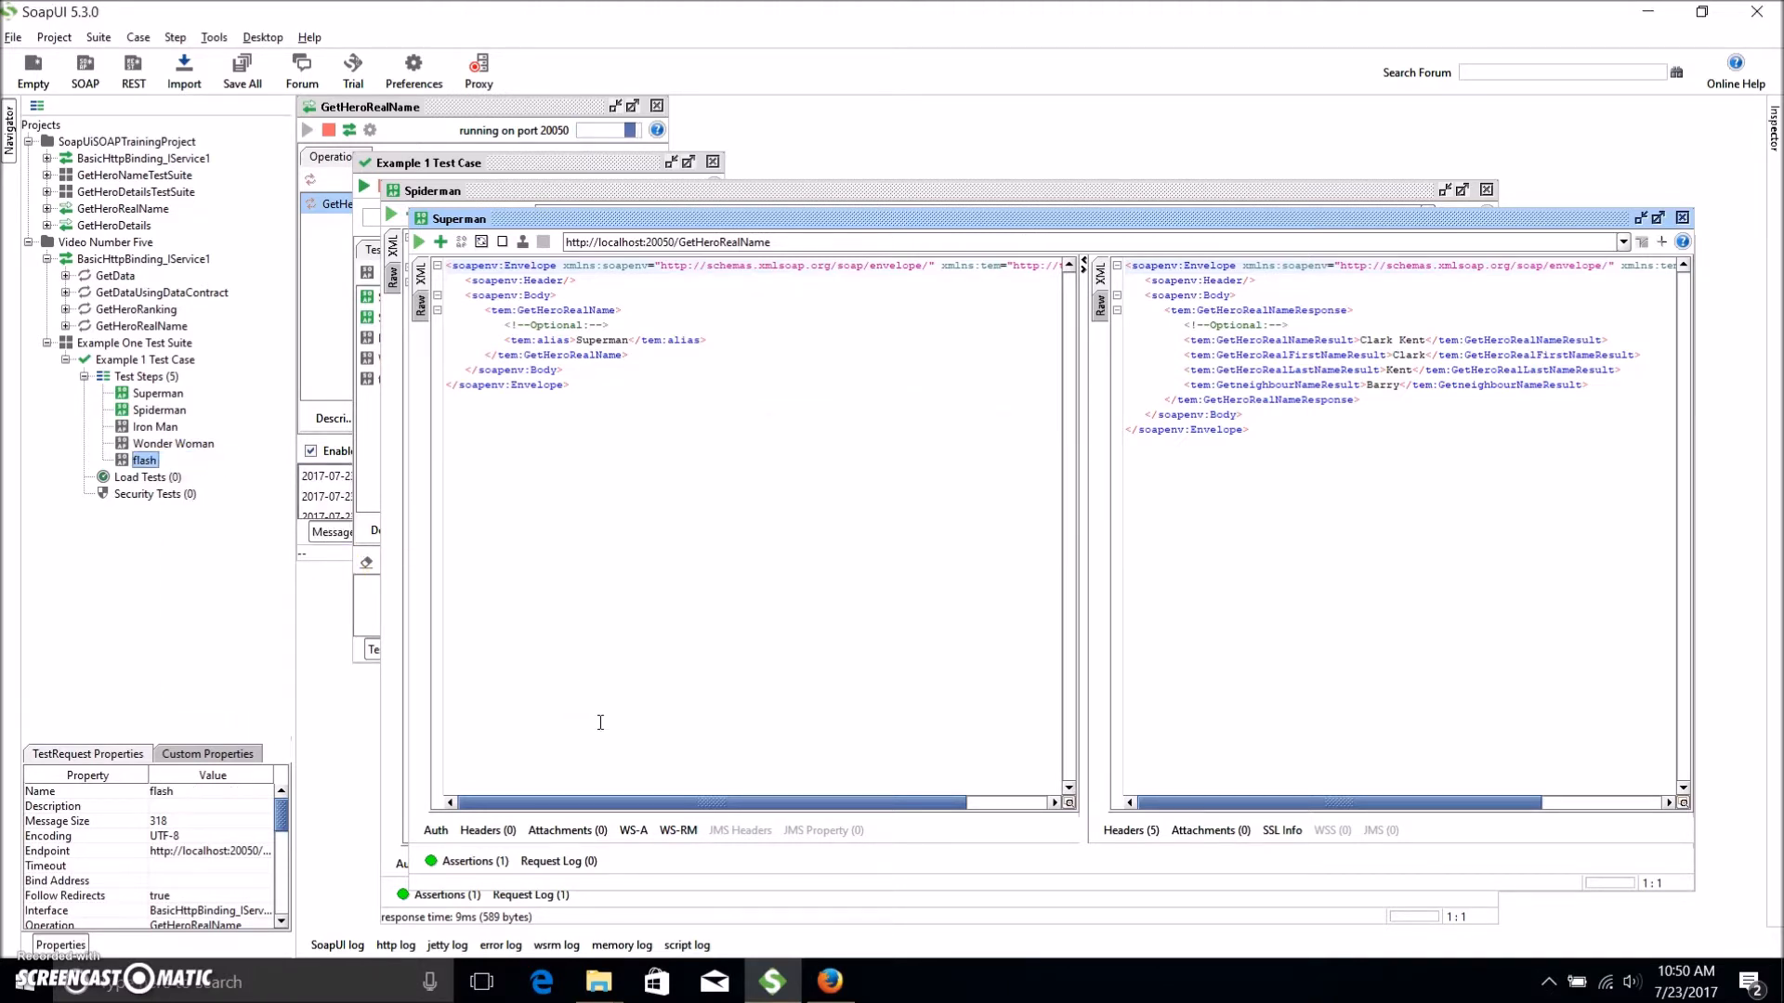
# Change the alias in the Spiderman and Iron Man requests from Superman to their own hero names.
pyautogui.doubleClick(159, 410)
pyautogui.click(589, 341)
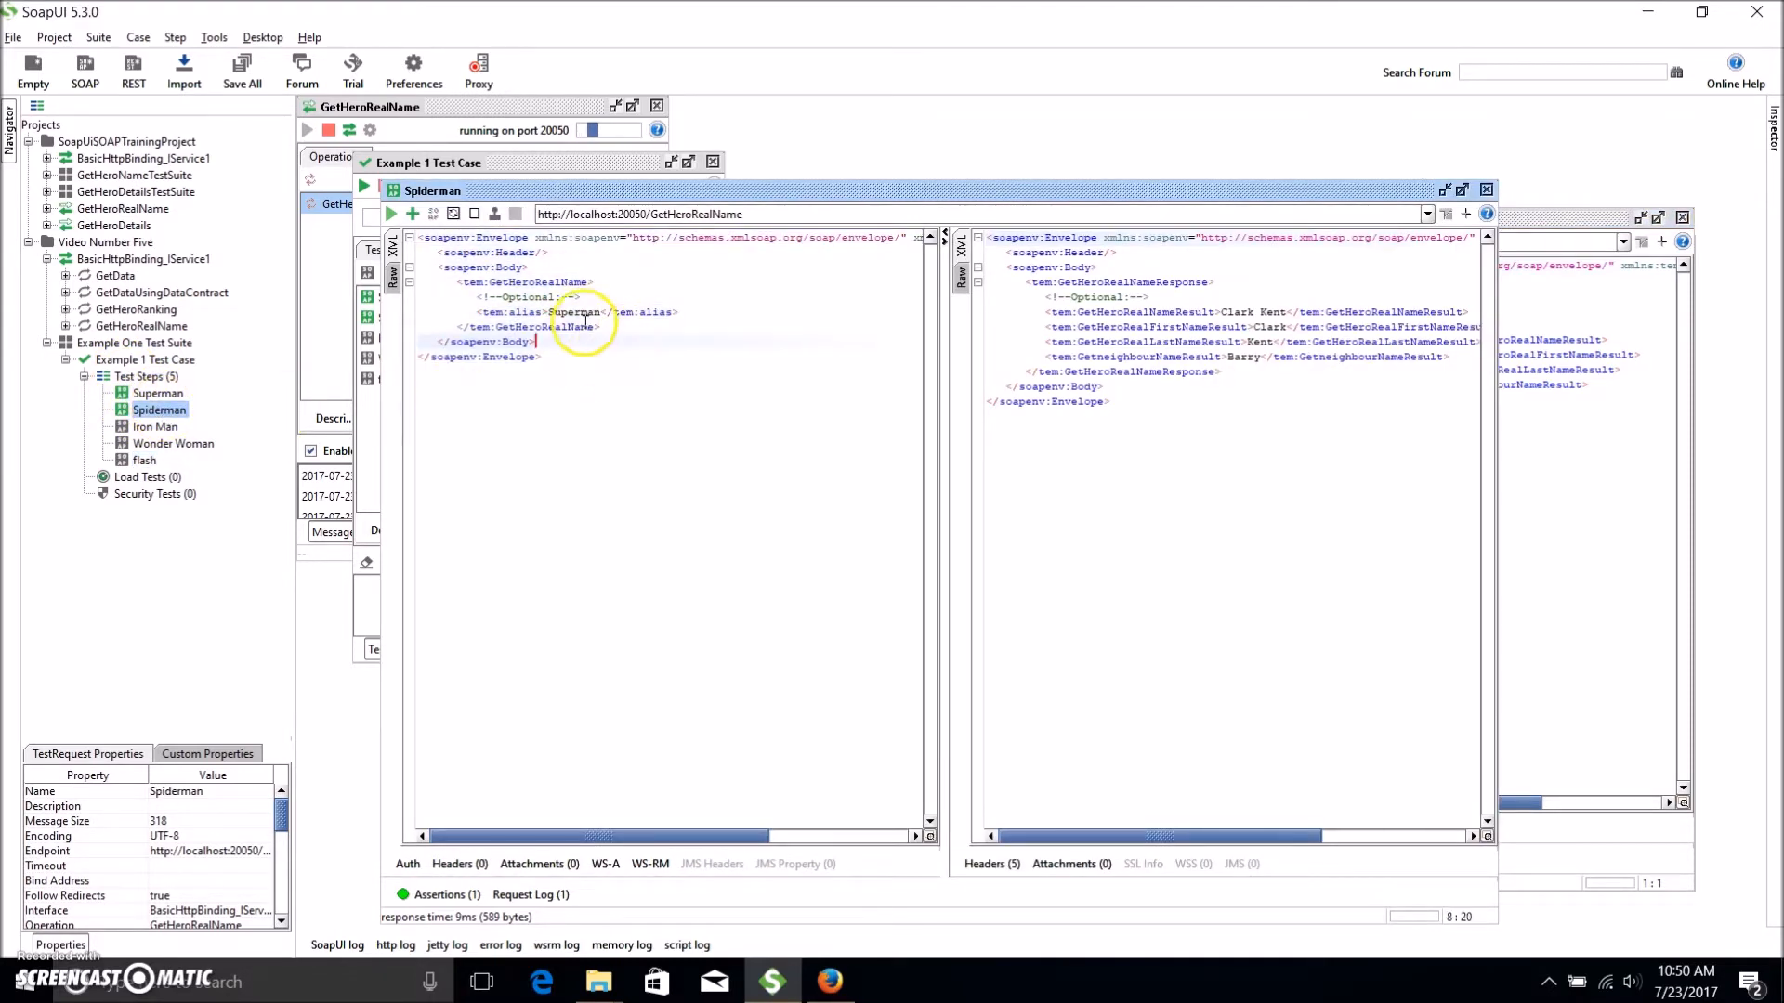
pyautogui.doubleClick(573, 313)
pyautogui.write('Spiderman')
pyautogui.doubleClick(156, 427)
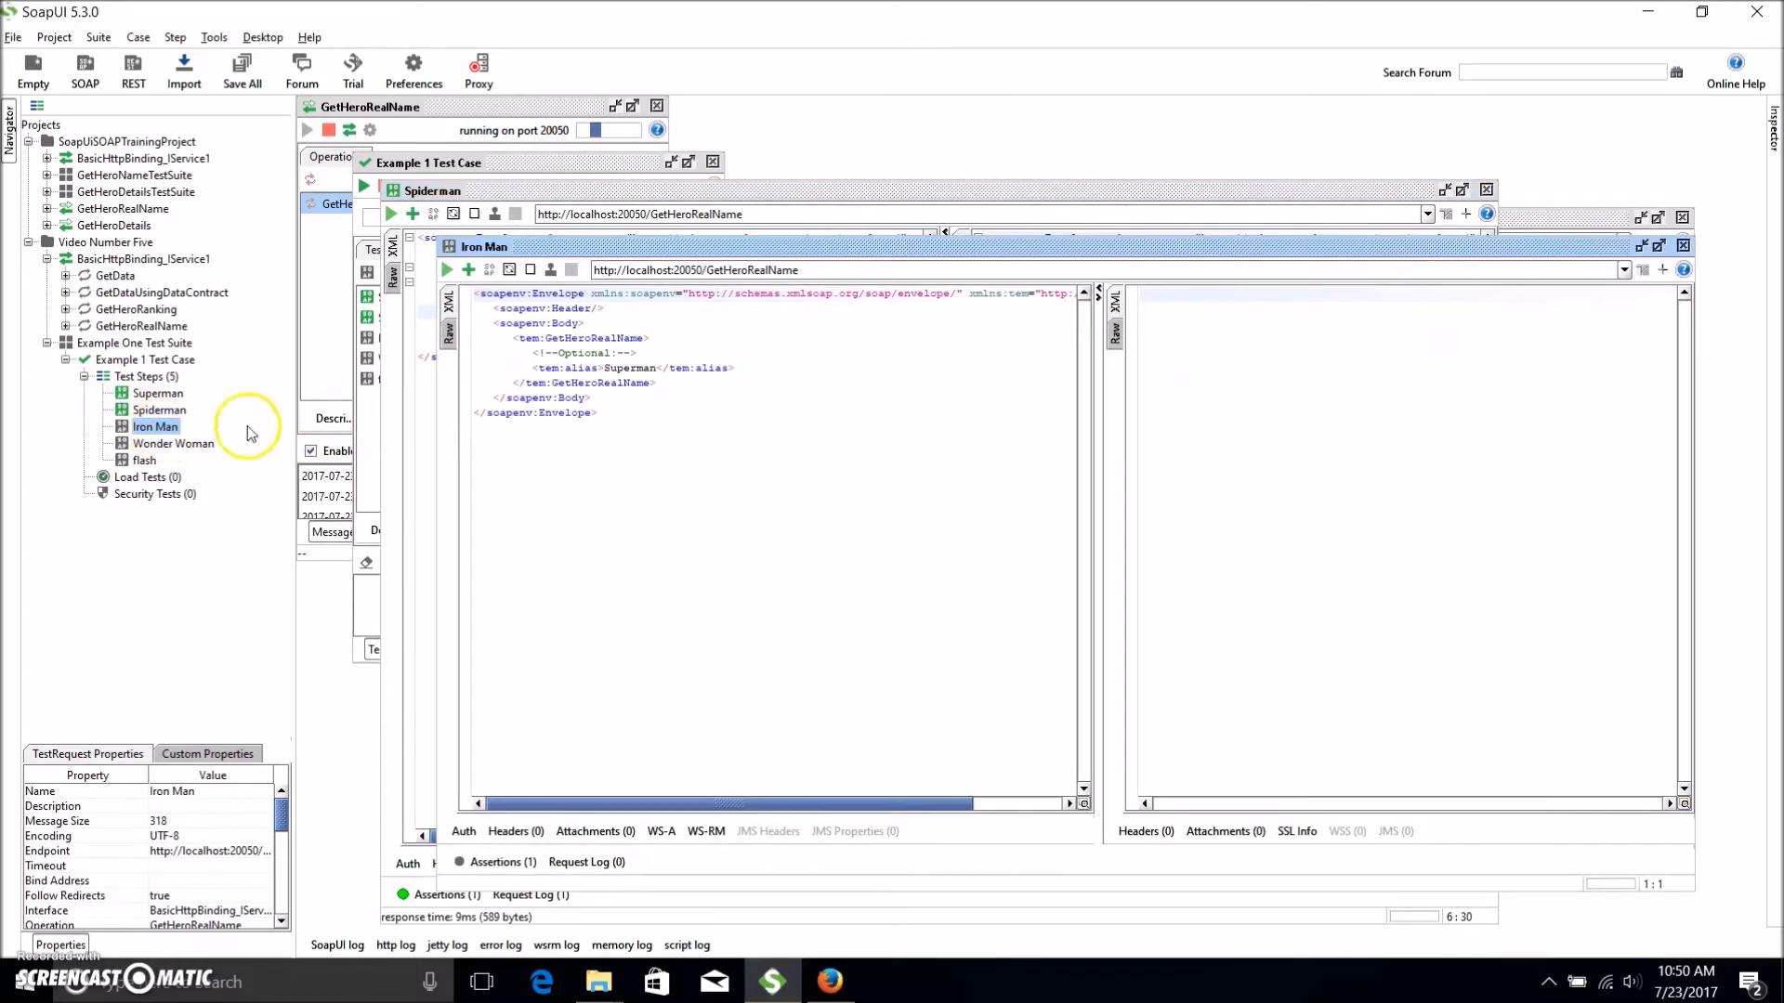
pyautogui.doubleClick(629, 367)
pyautogui.write('Iron M')
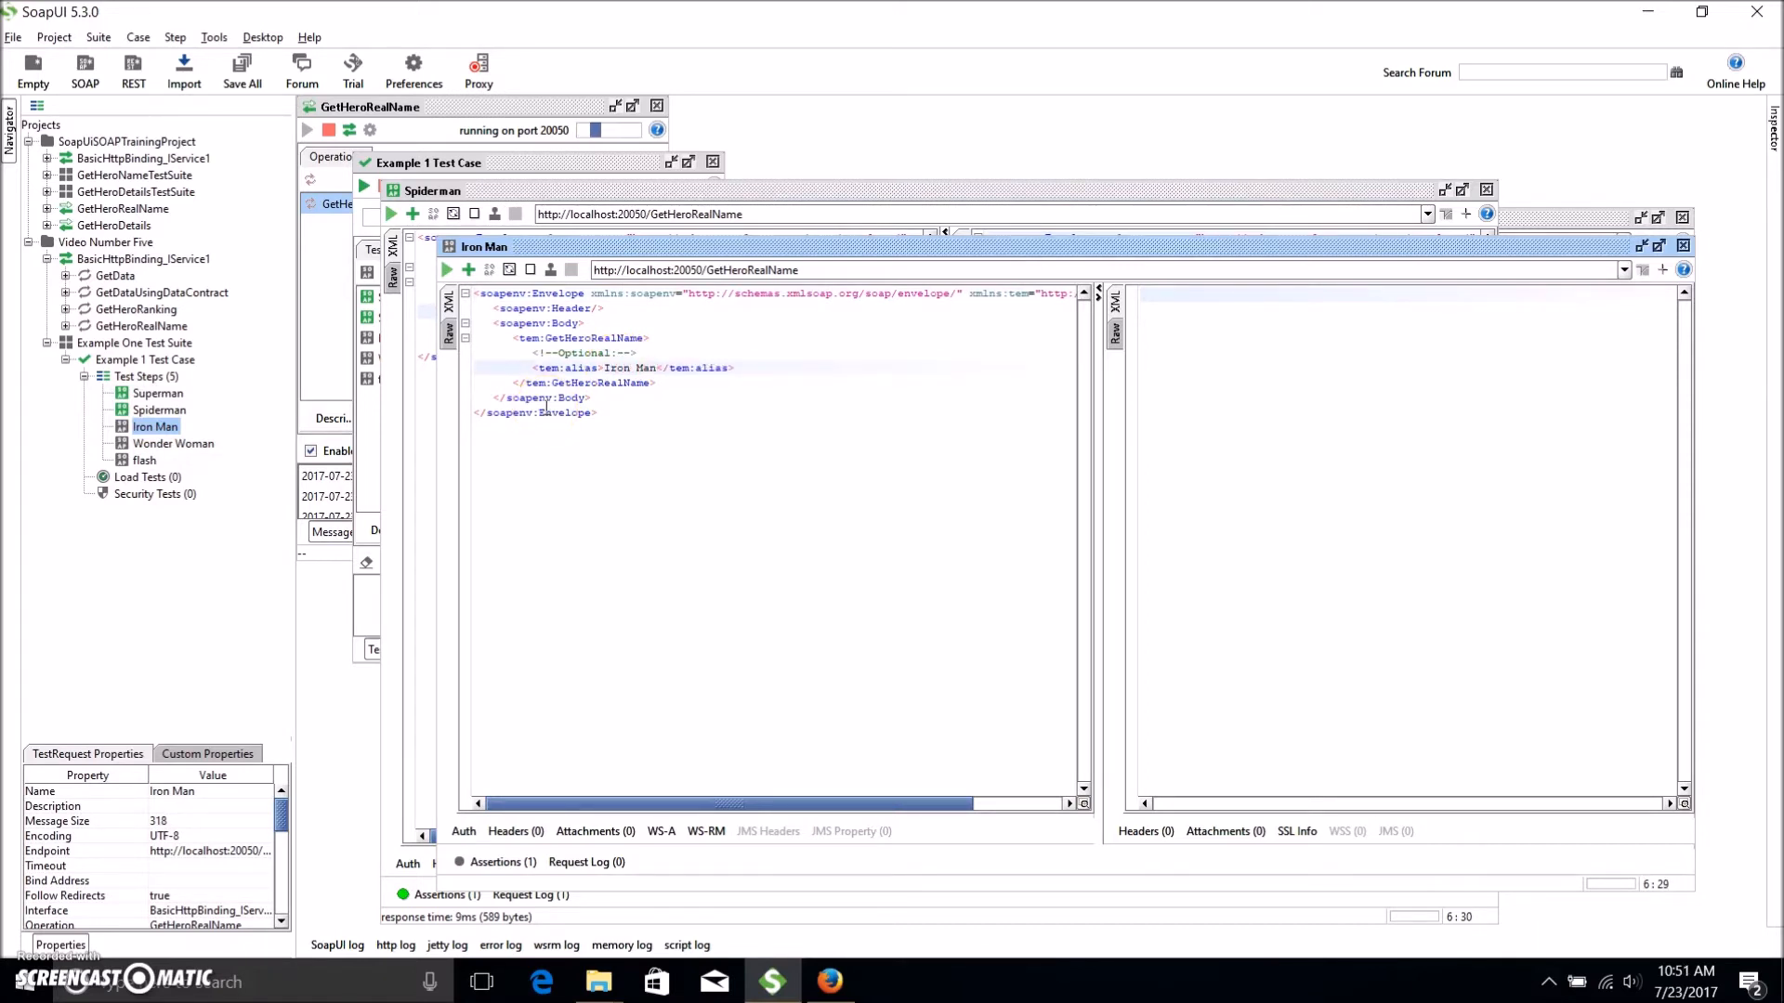
# Set the Wonder Woman and flash requests' aliases to Wonder Woman and Flash, checking the SOAP Response assertion.
pyautogui.doubleClick(207, 445)
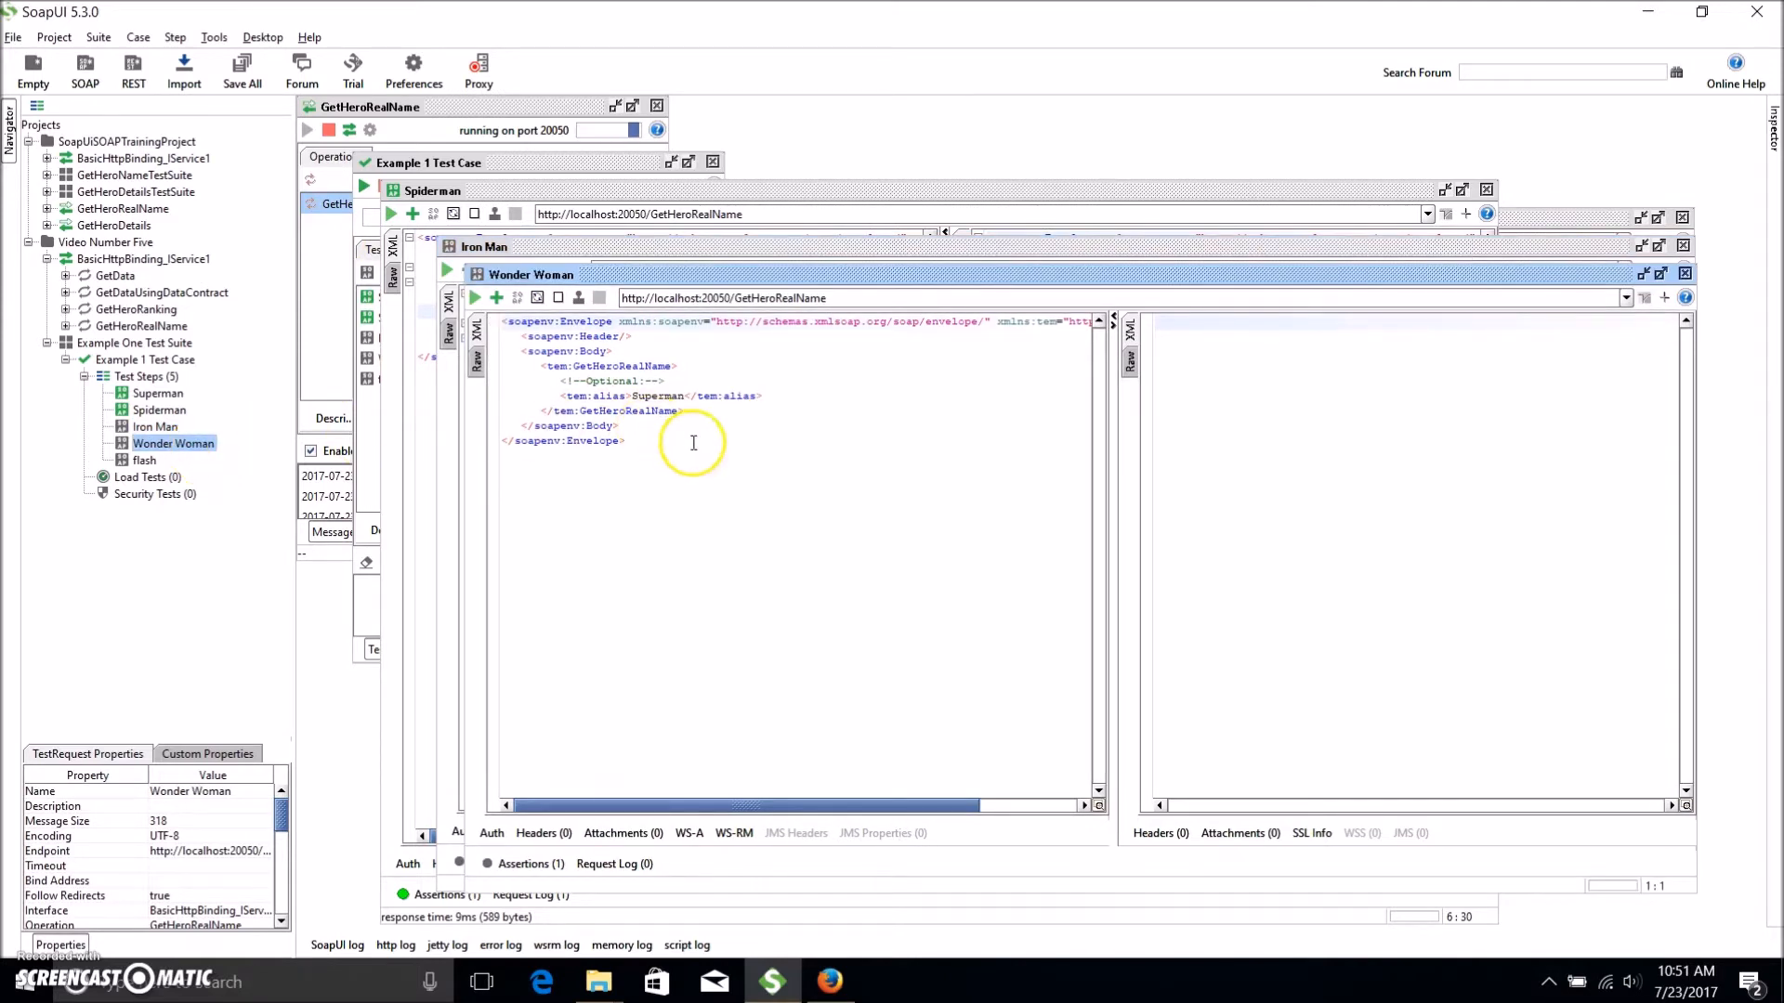
pyautogui.doubleClick(653, 398)
pyautogui.write('Wonder Wo')
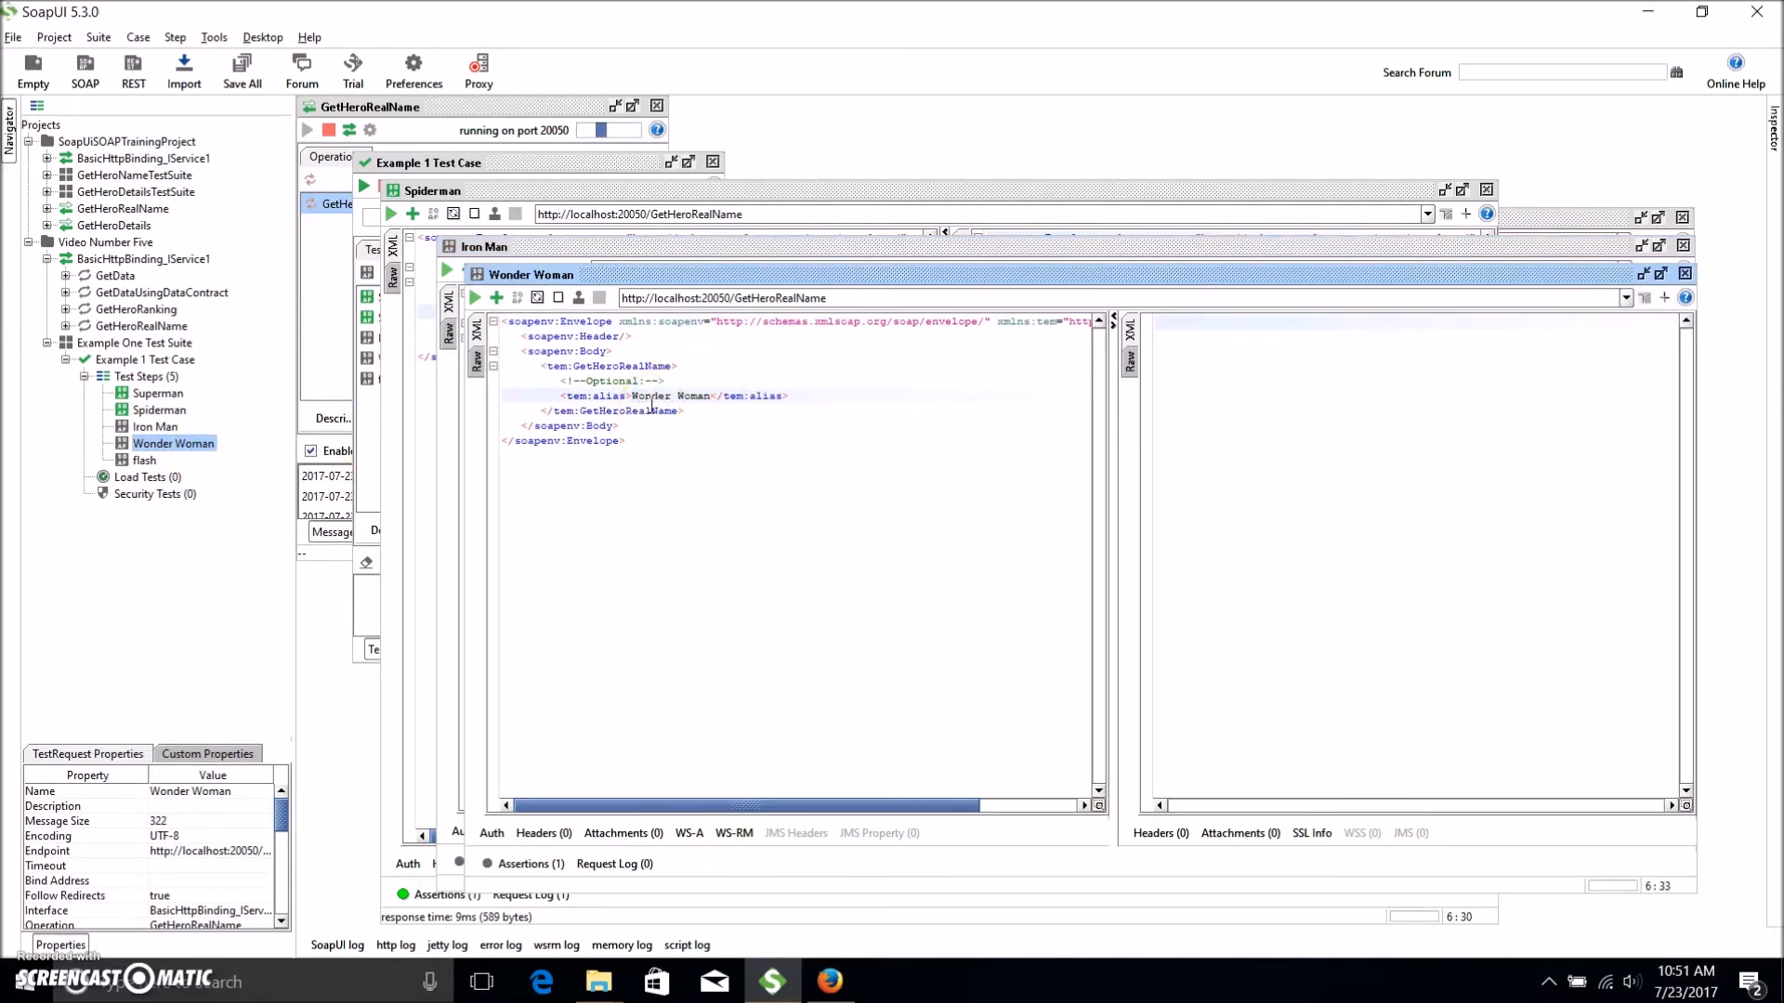
pyautogui.doubleClick(144, 461)
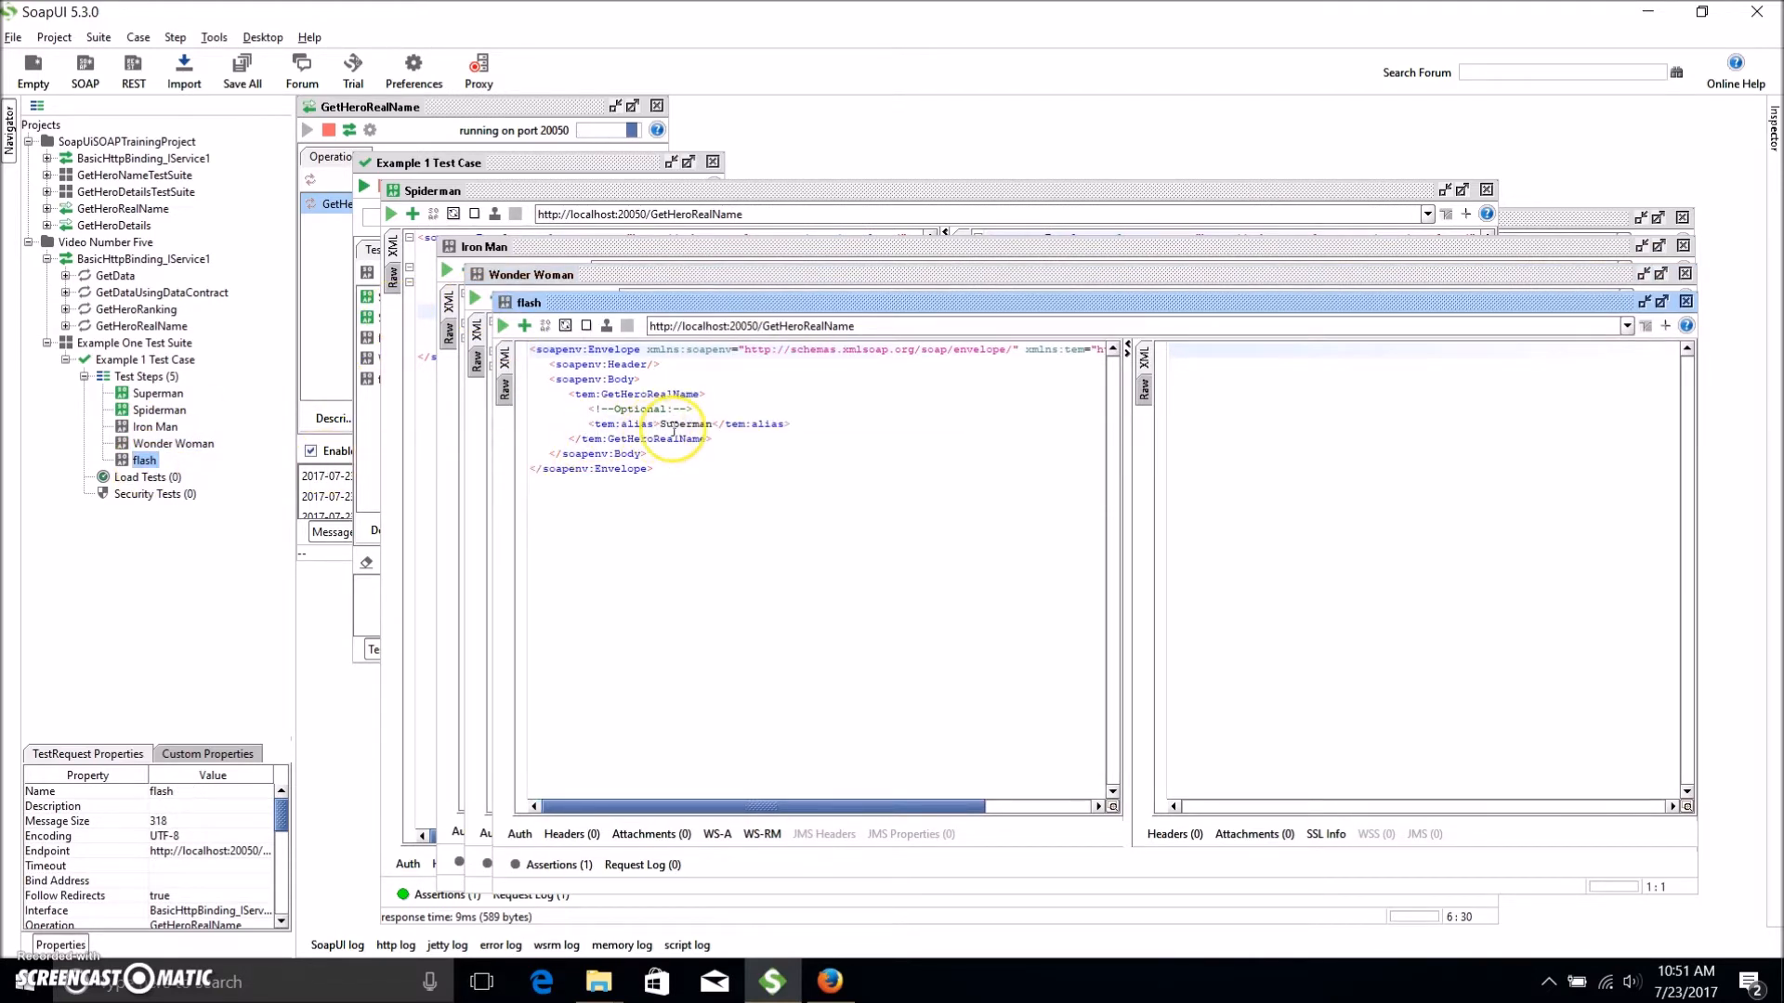
pyautogui.write('F')
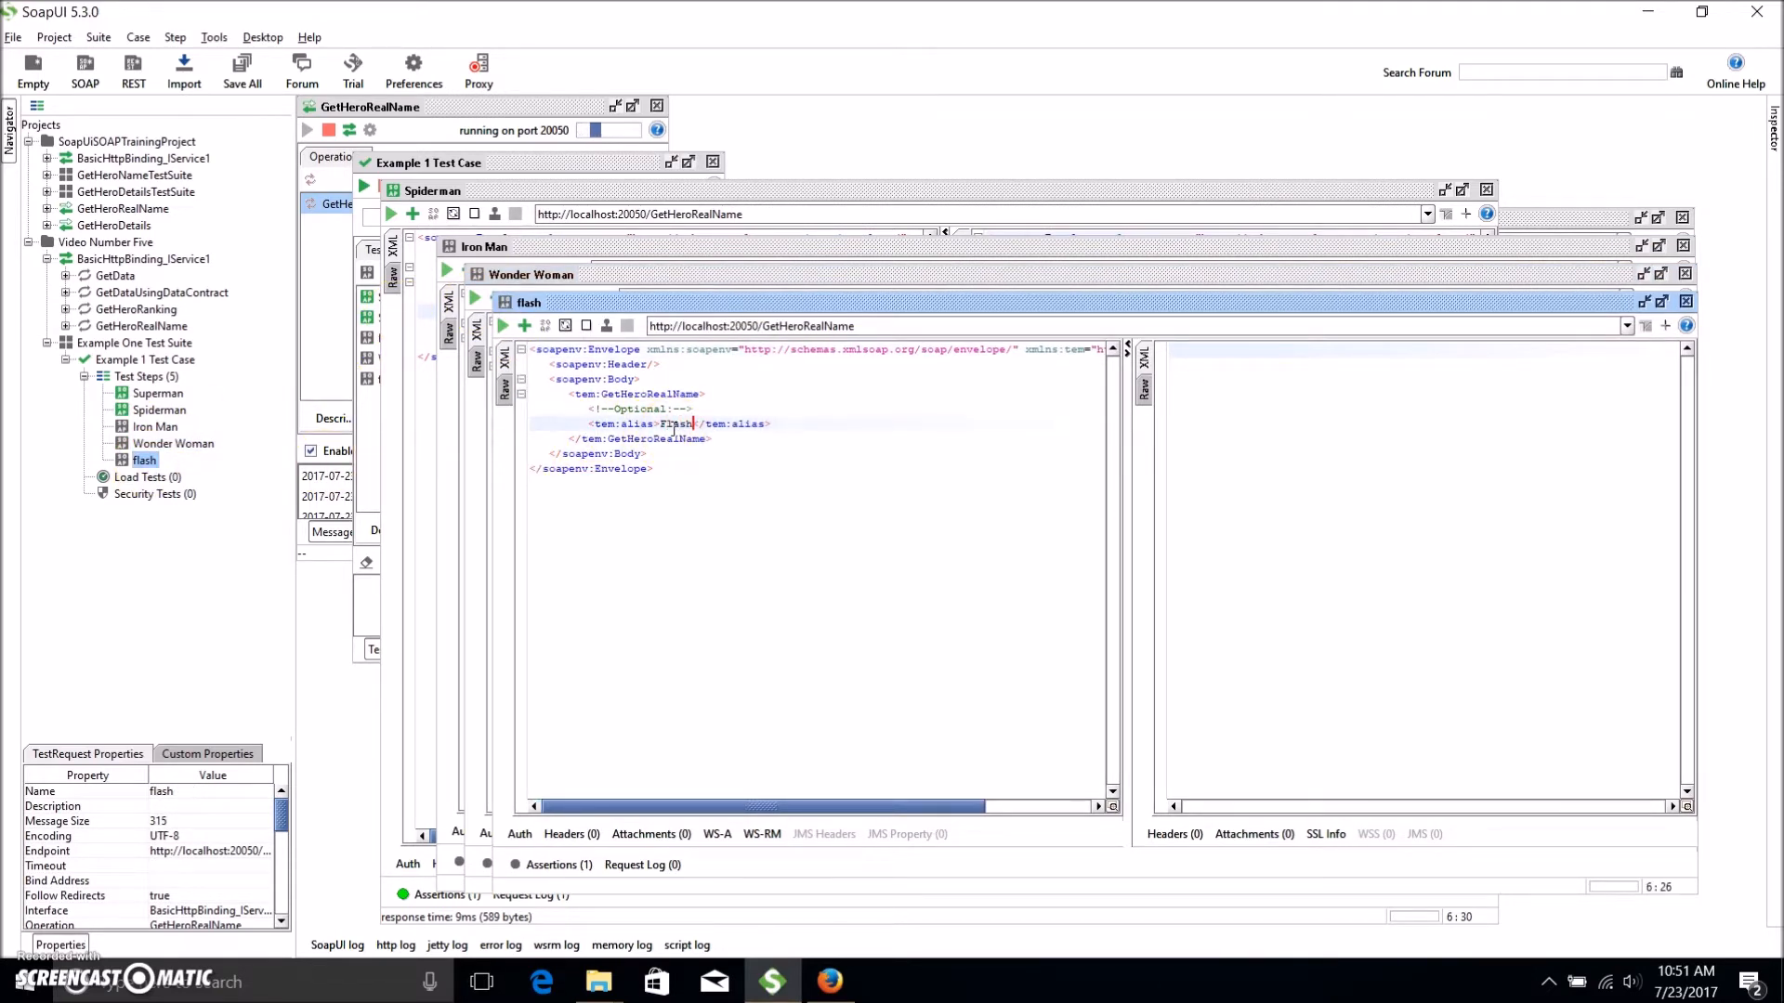
pyautogui.write('lash')
pyautogui.click(717, 376)
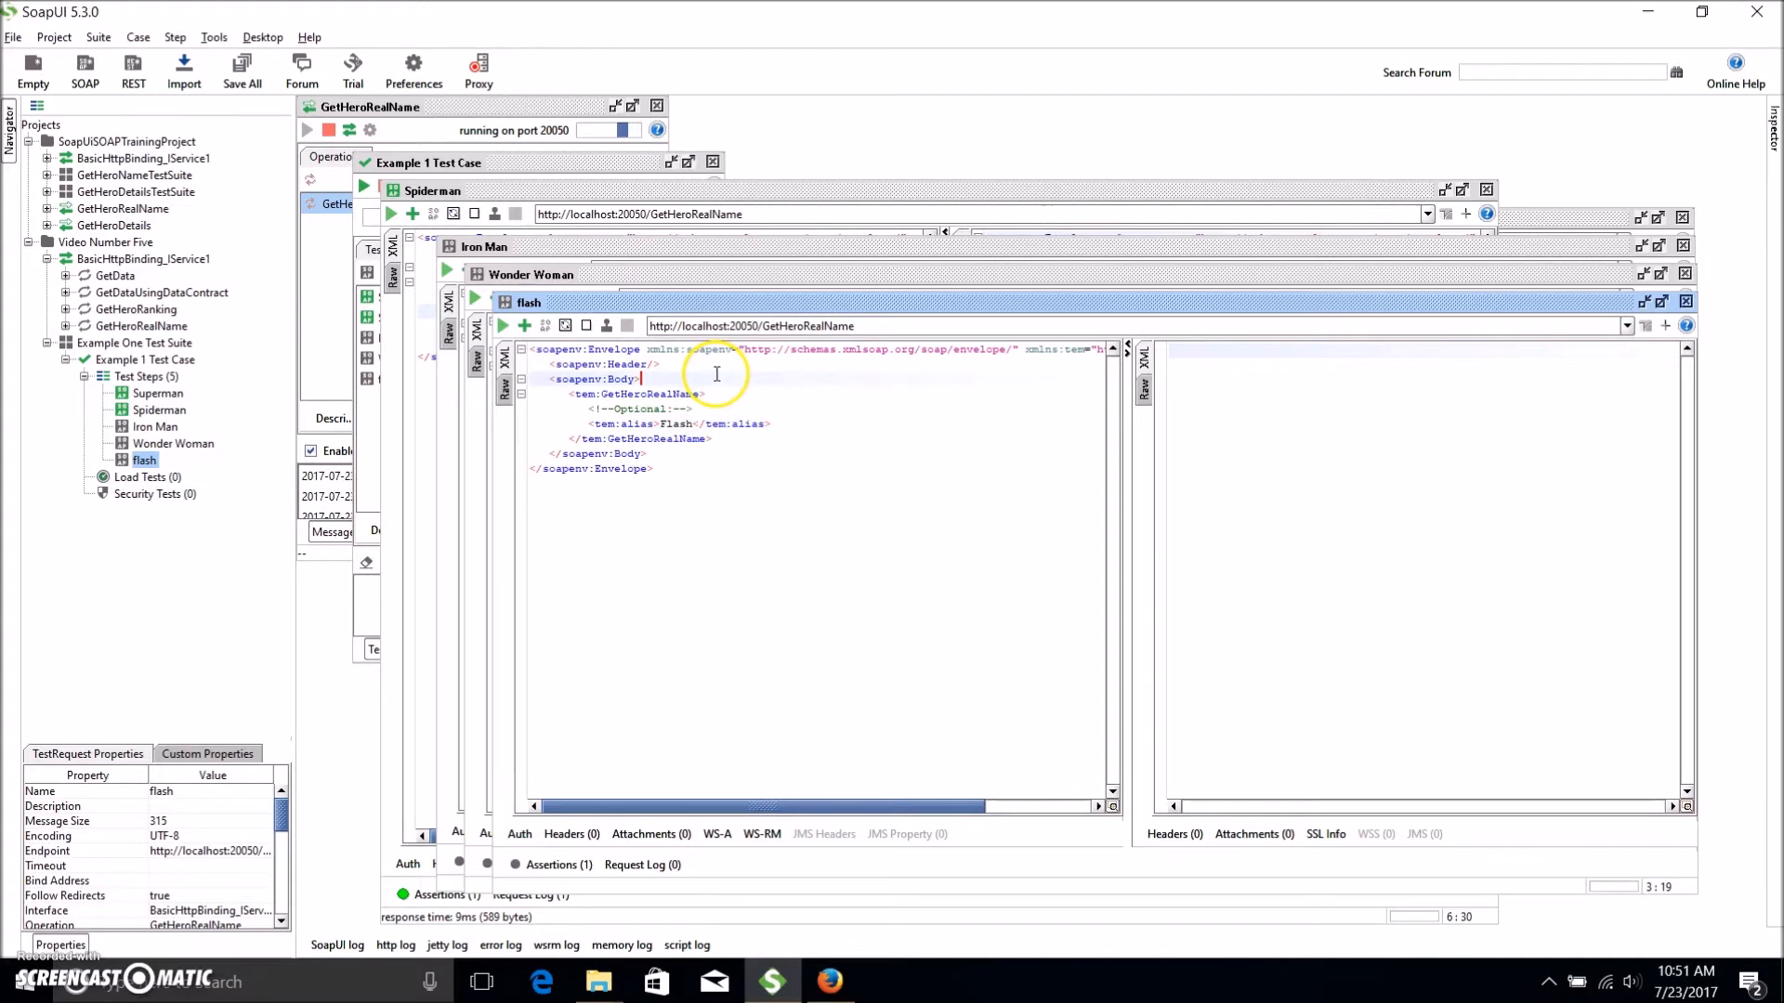
pyautogui.click(554, 865)
pyautogui.click(586, 711)
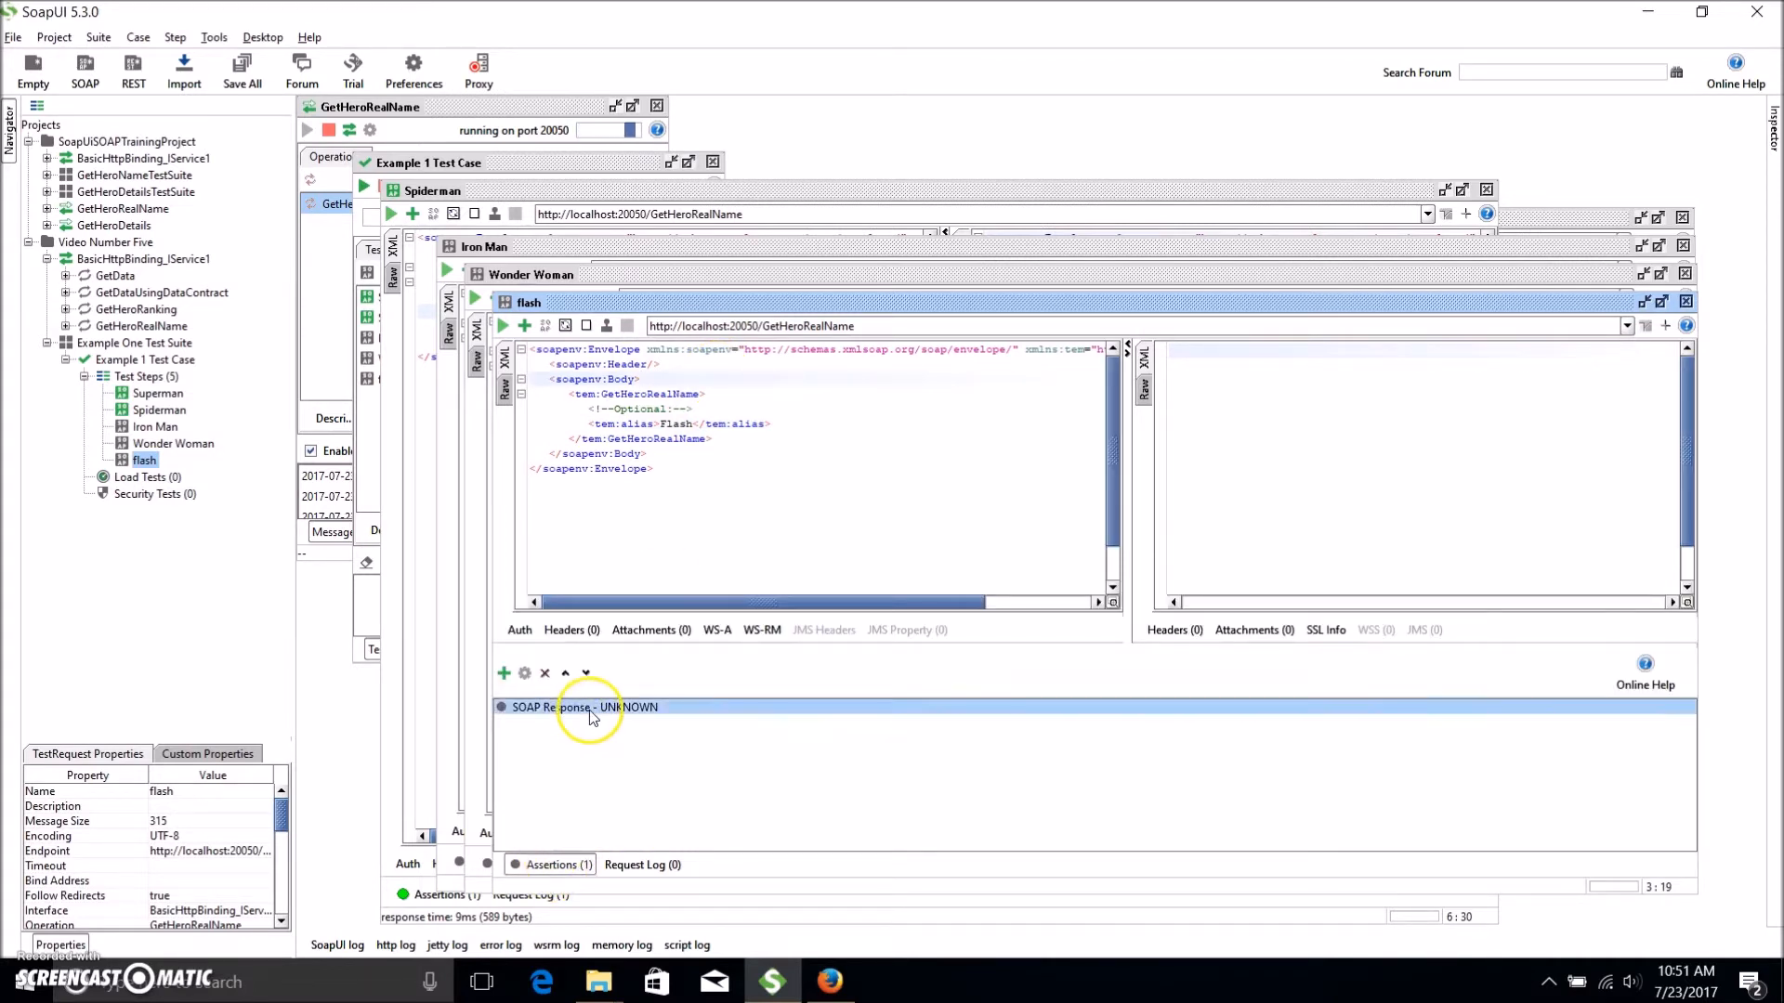
pyautogui.click(555, 864)
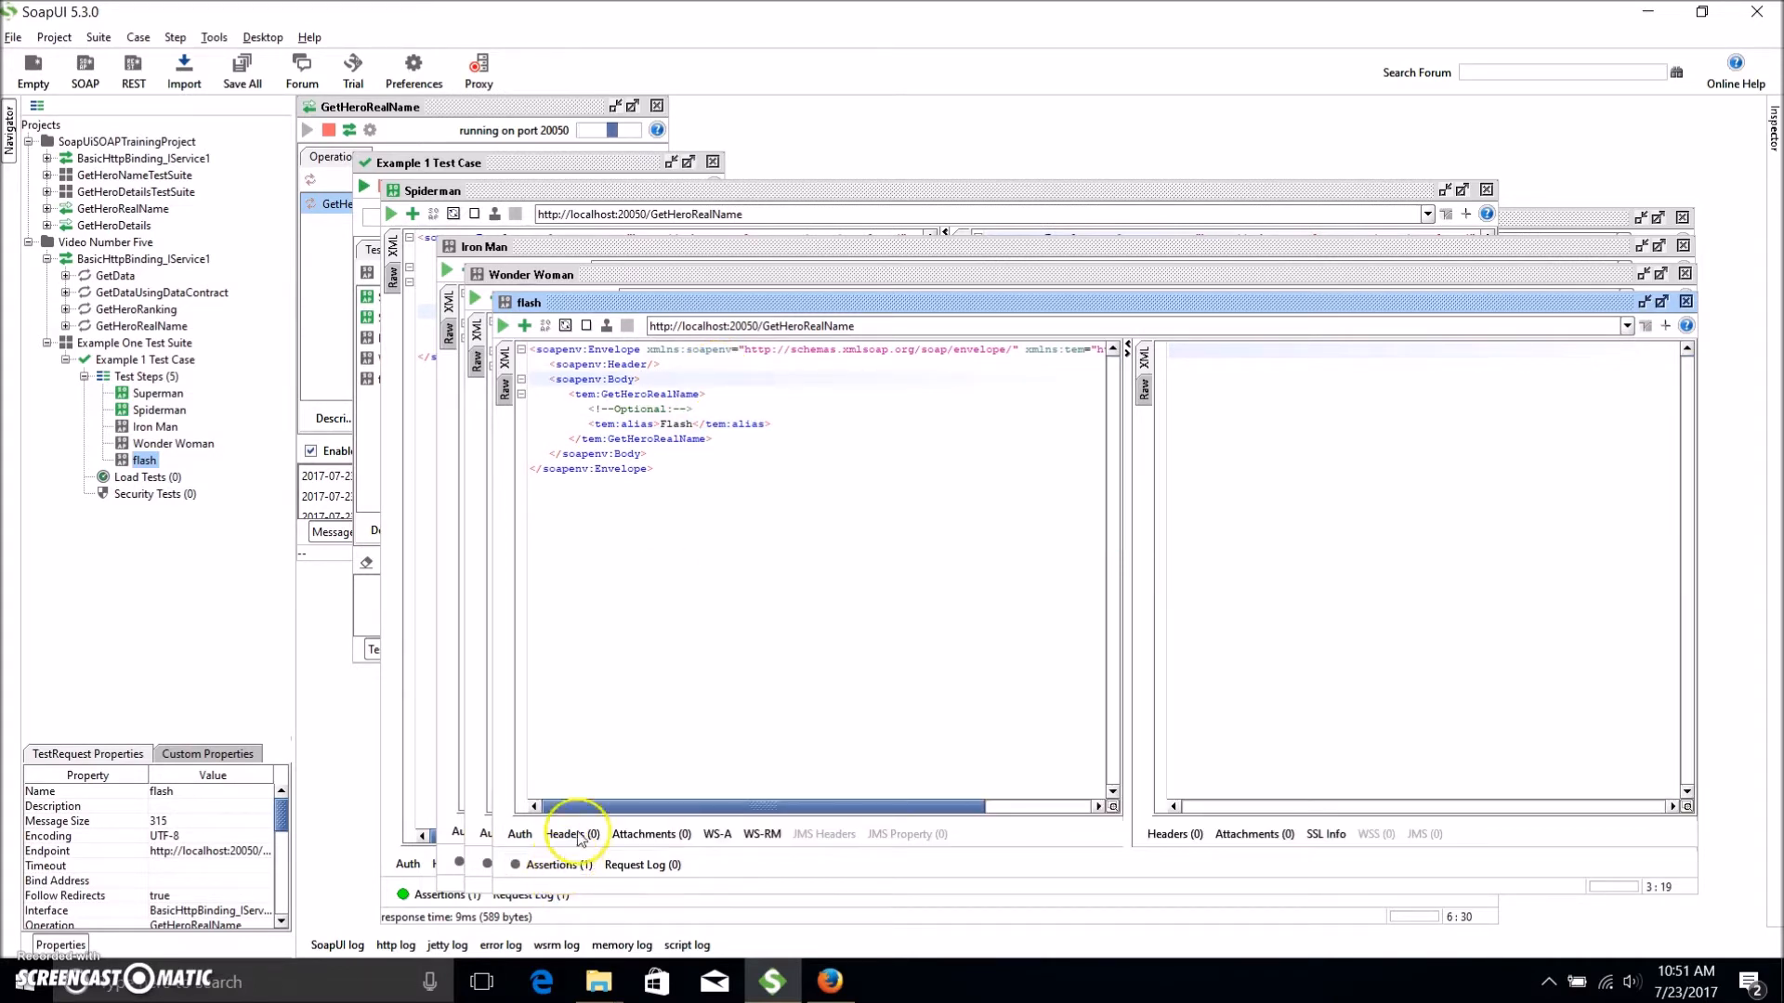
# Run Example 1 Test Case; it finishes in 174 ms with all five hero steps OK.
pyautogui.doubleClick(158, 393)
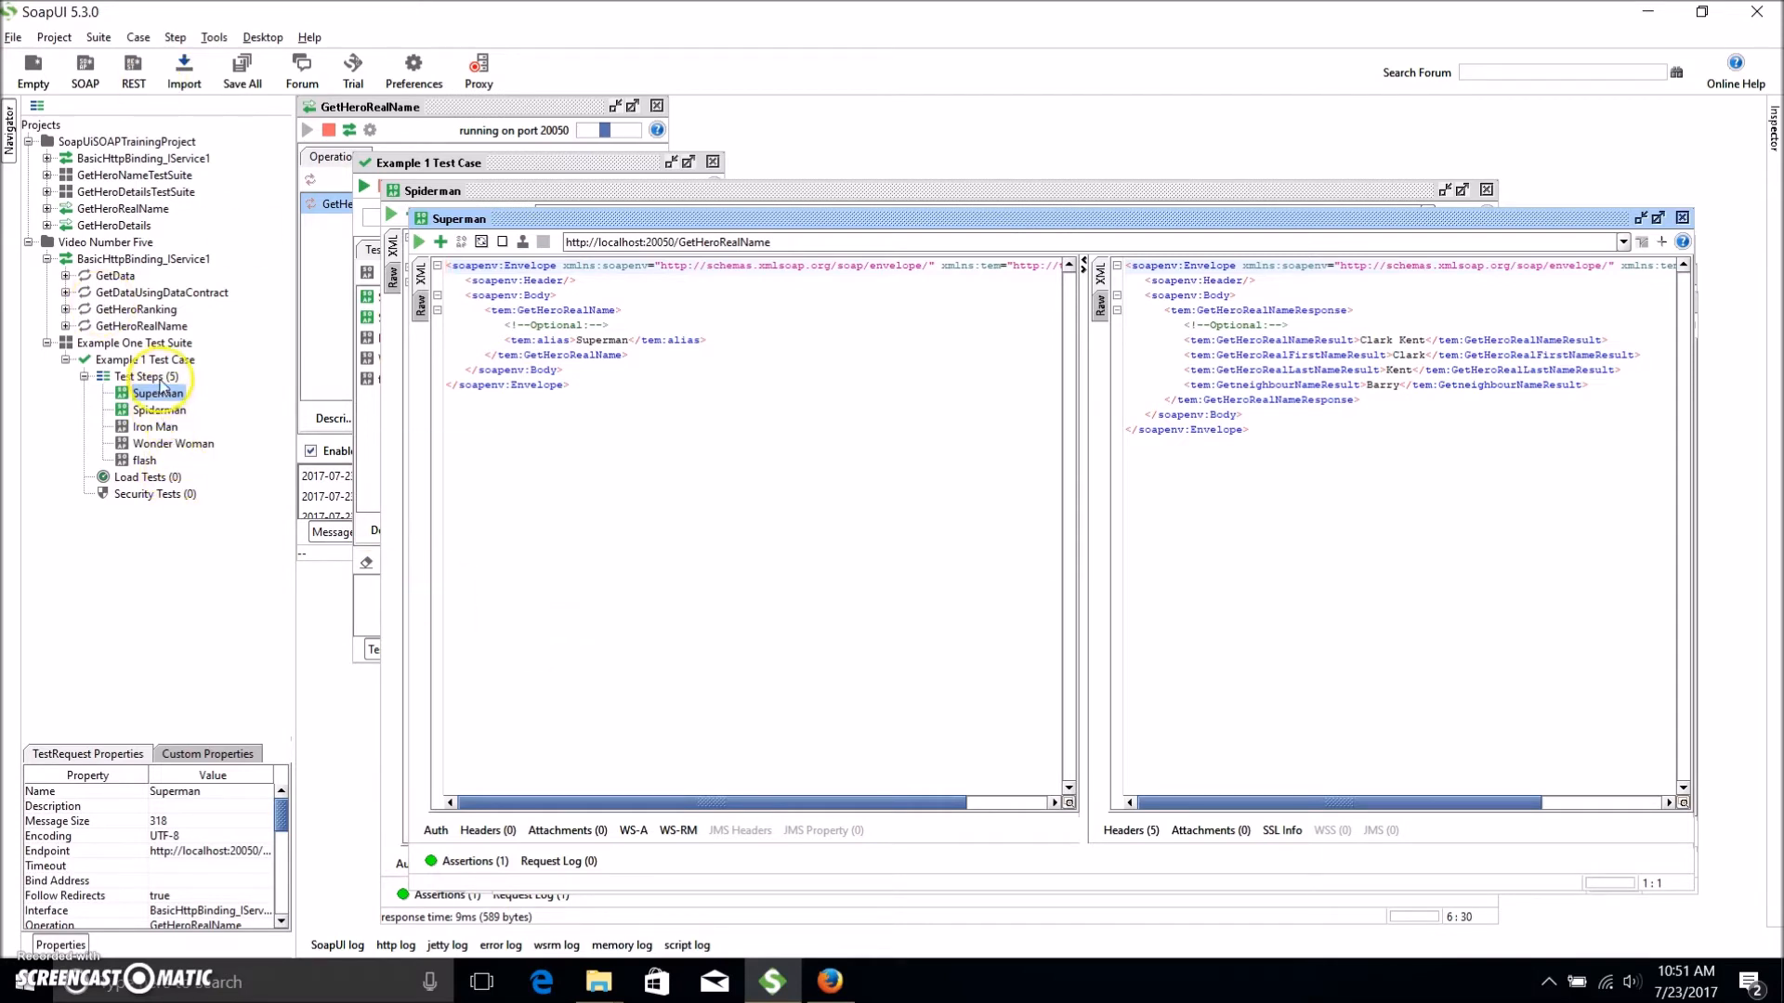
pyautogui.doubleClick(144, 360)
pyautogui.click(363, 186)
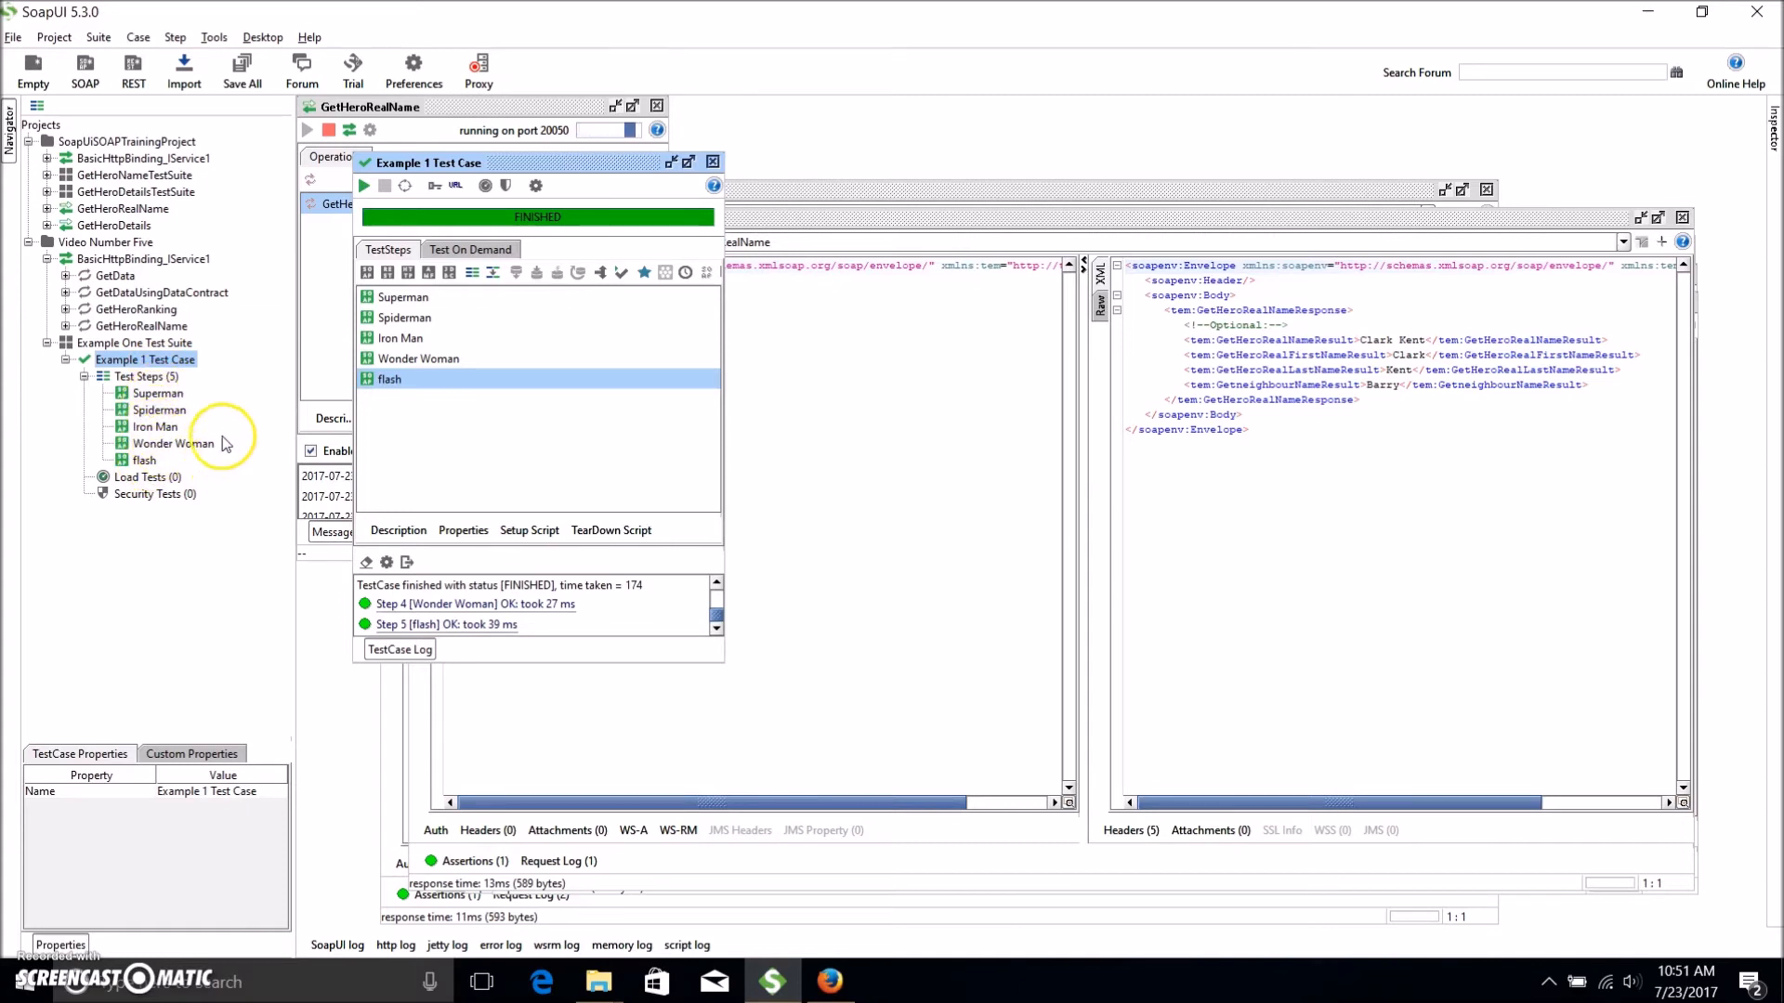
# Clone Example 1 Test Case as 'anything we want Example 1 Test Case' and expand its test steps.
pyautogui.click(147, 377)
pyautogui.click(171, 362)
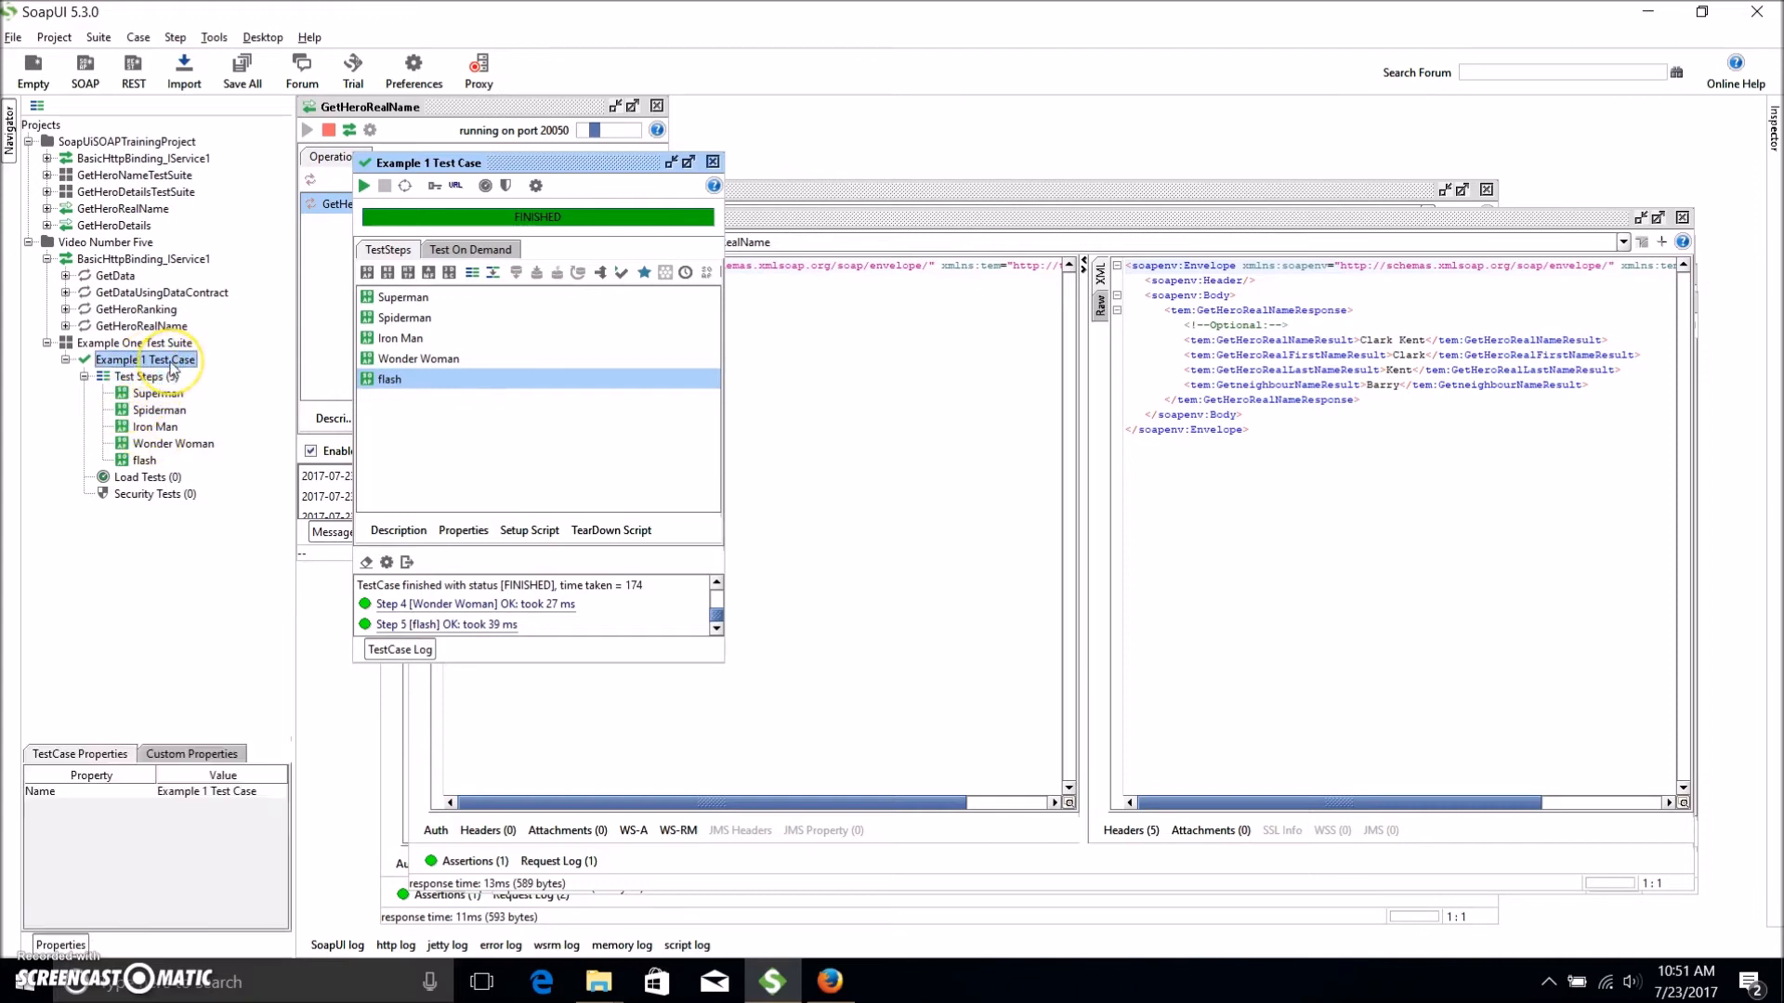
pyautogui.rightClick(171, 367)
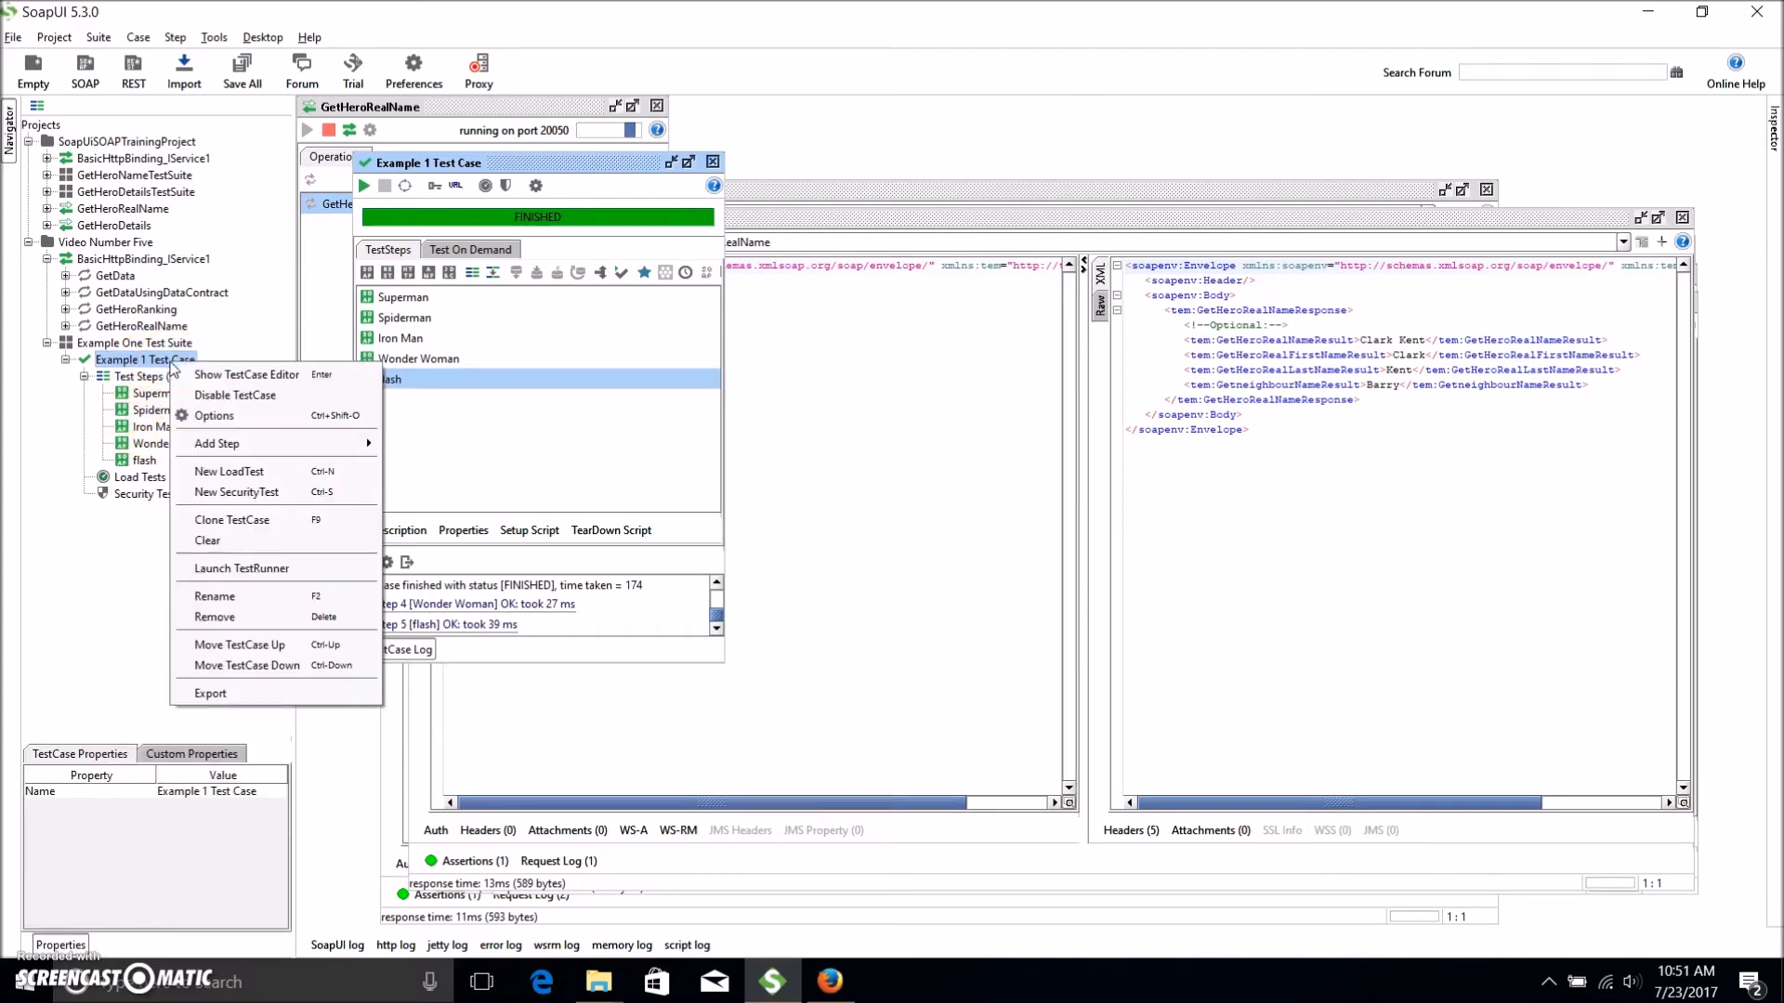
pyautogui.click(309, 519)
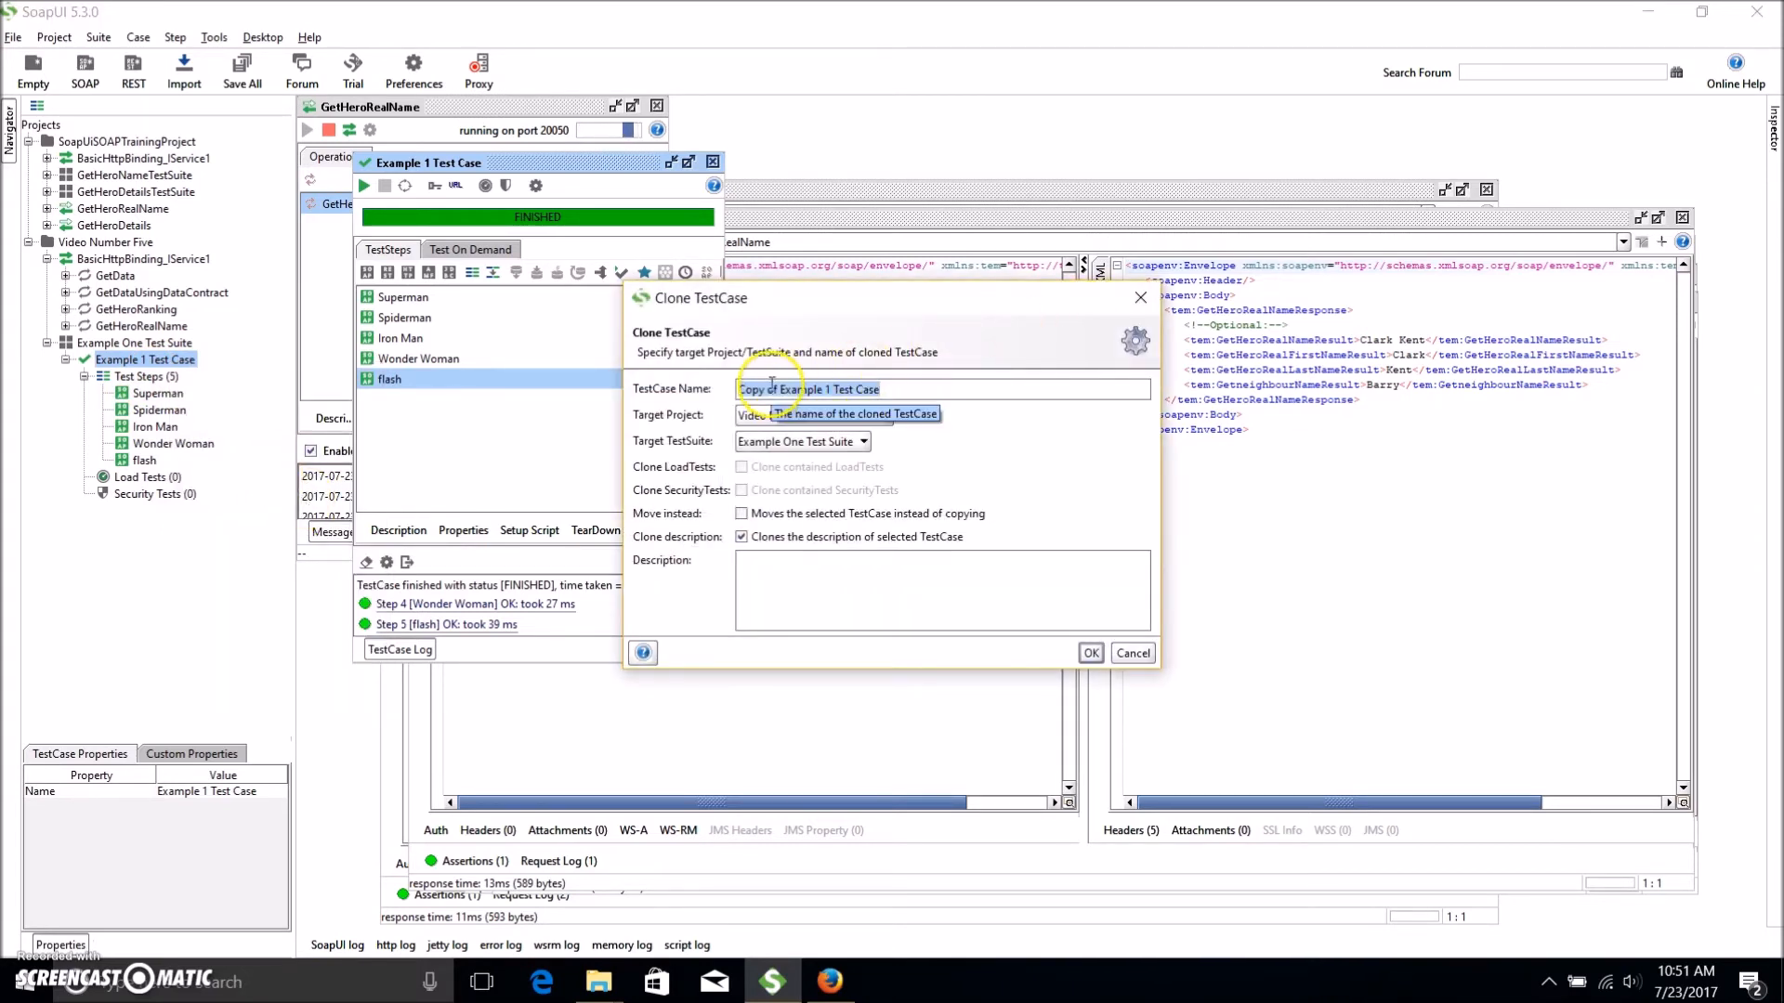
pyautogui.moveTo(782, 390); pyautogui.dragTo(702, 395)
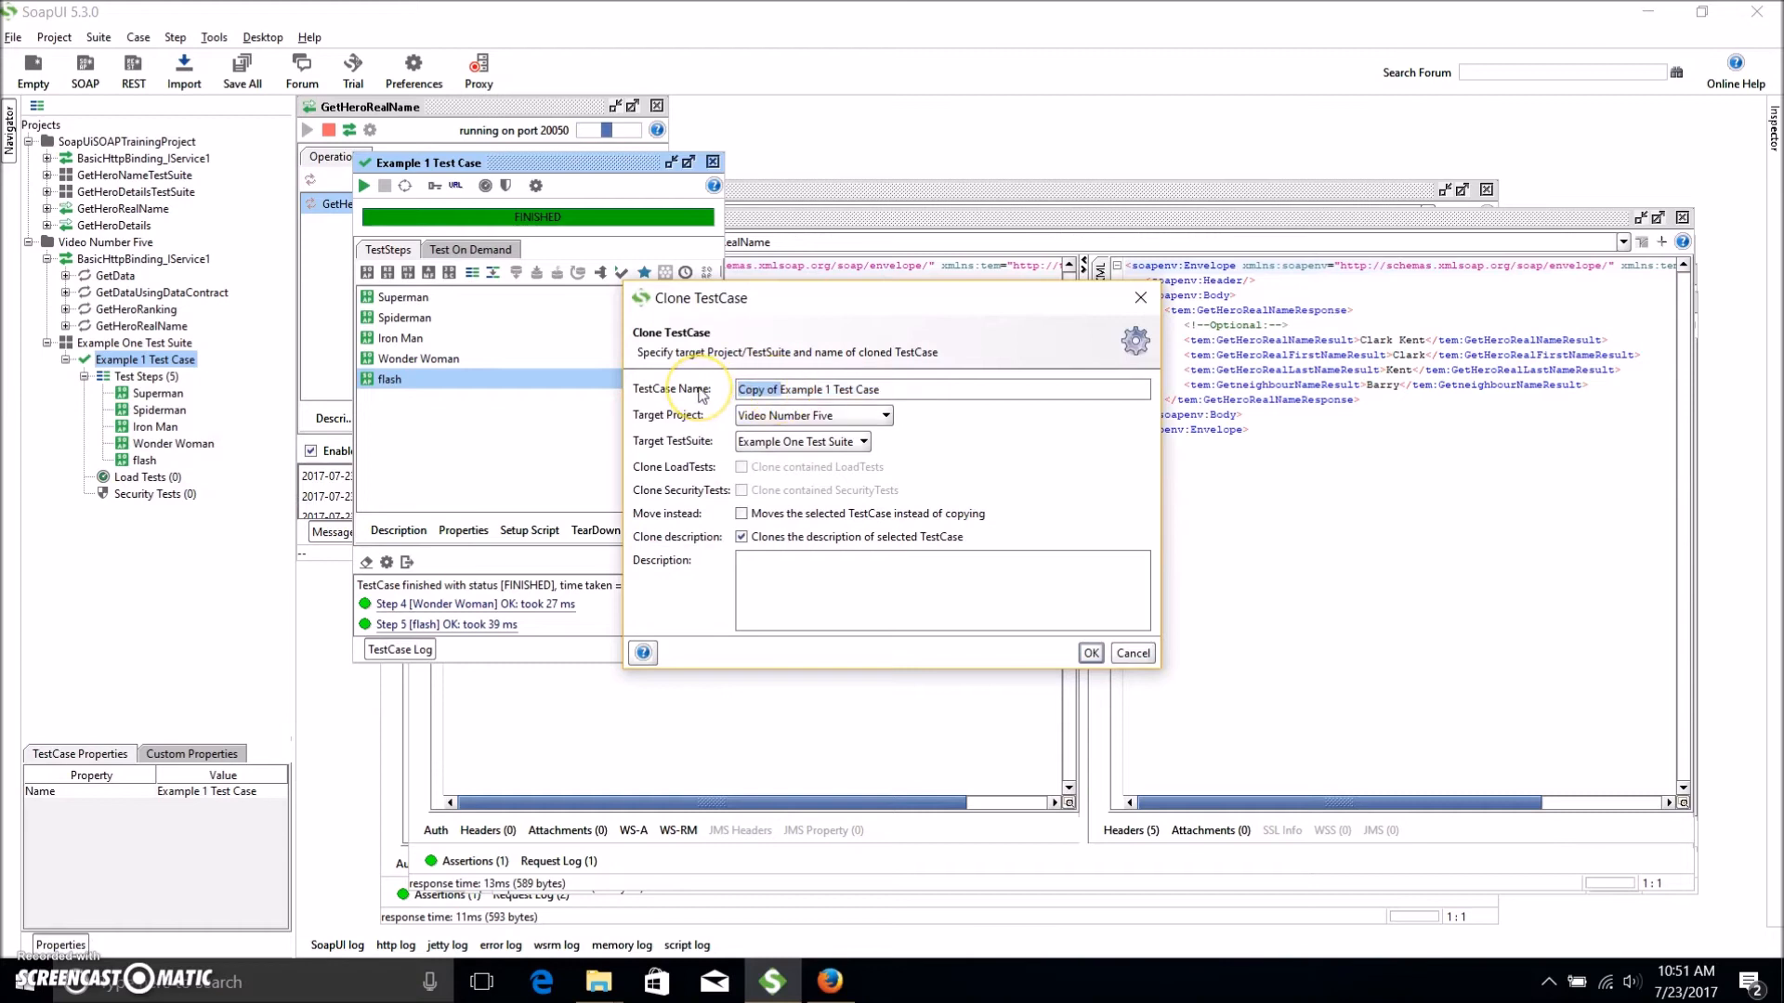
pyautogui.write('anythin')
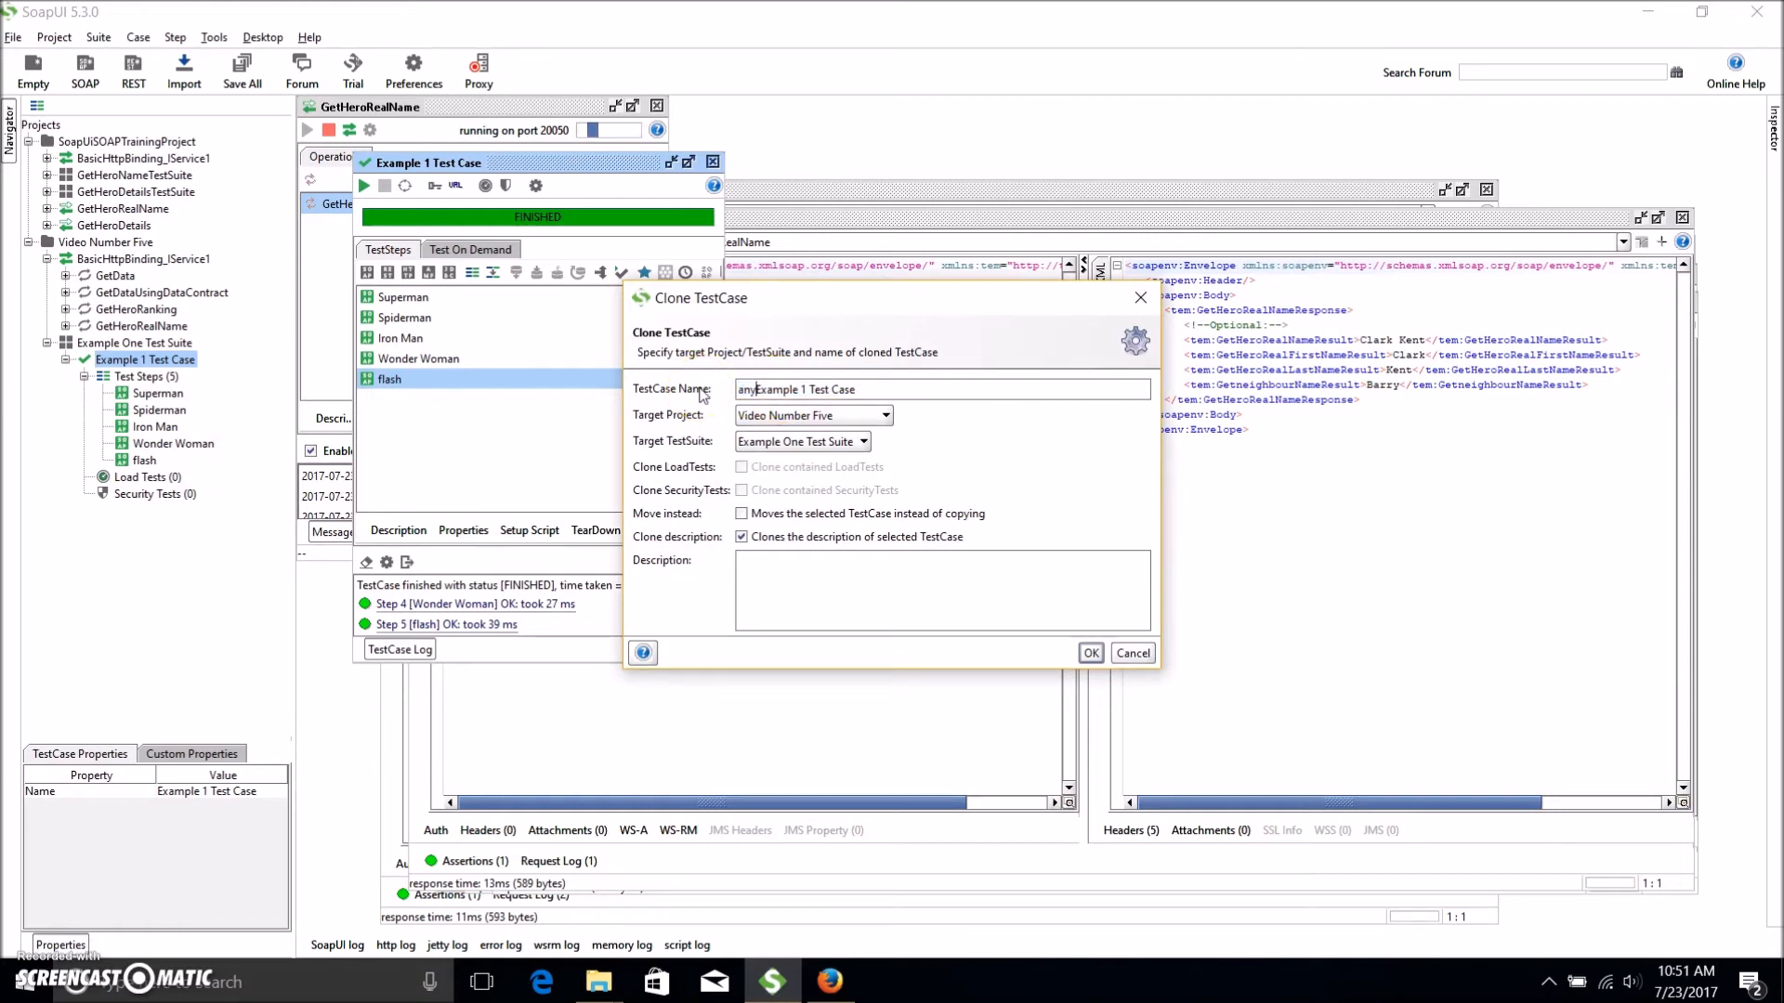
pyautogui.write('g we want')
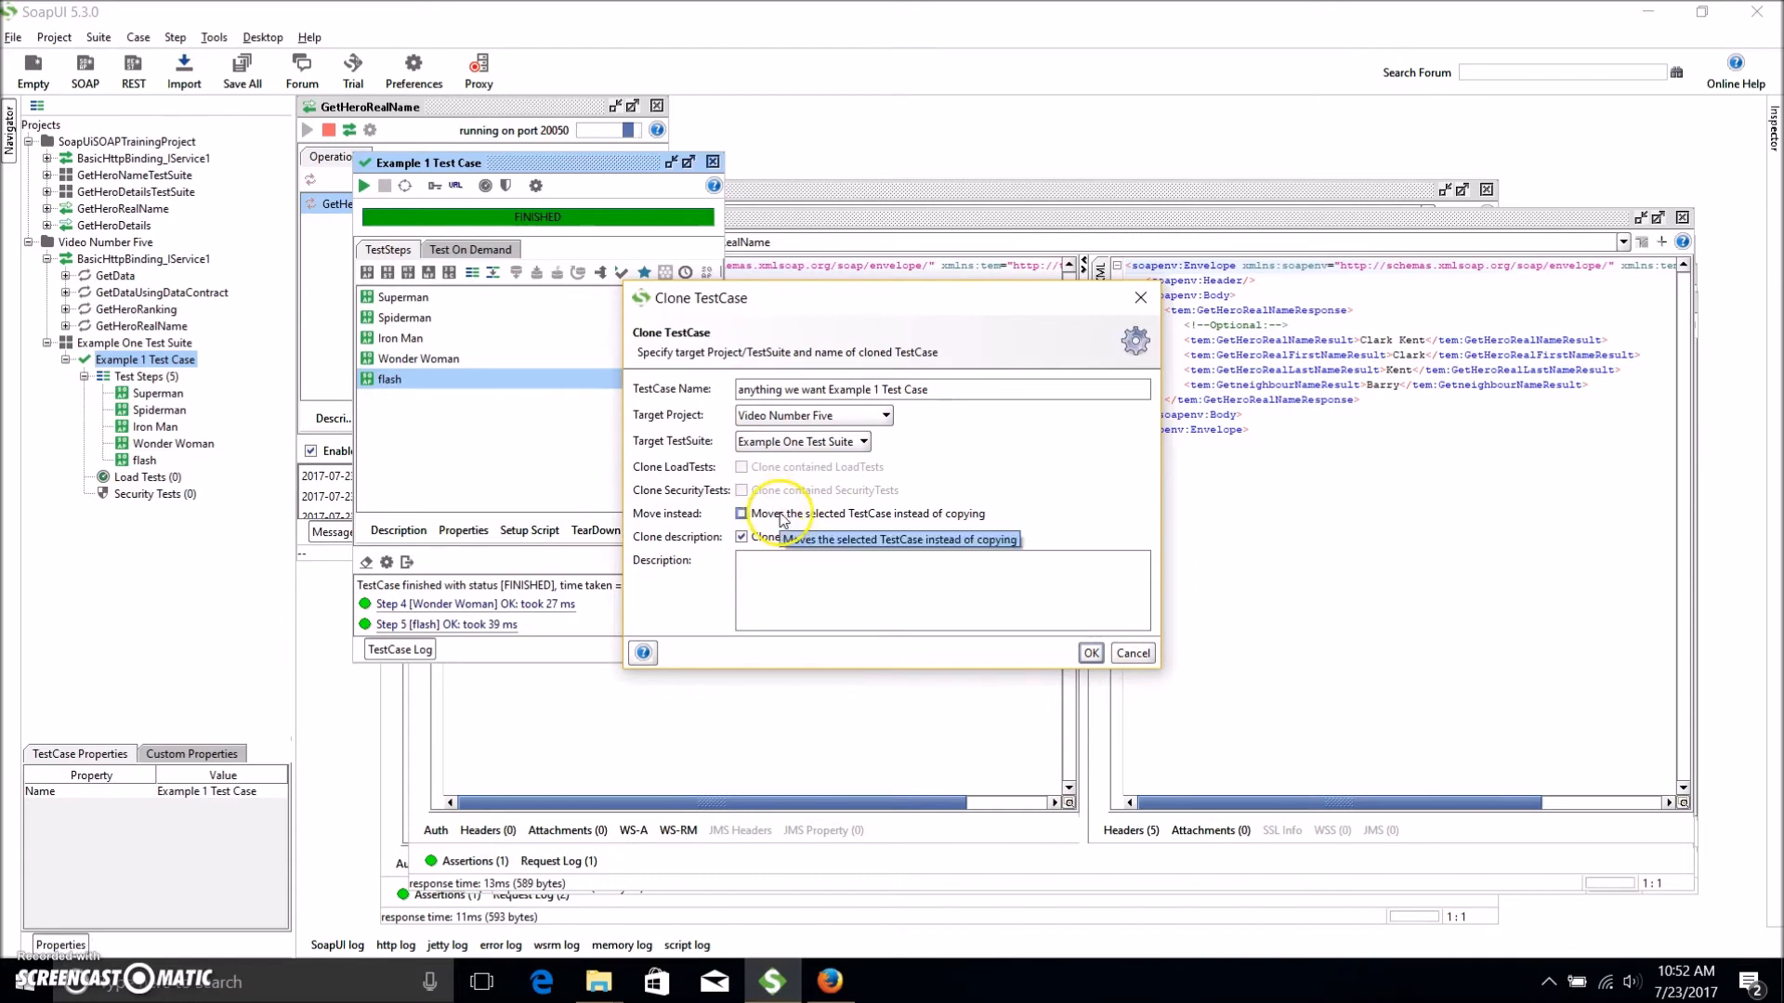
pyautogui.click(1091, 652)
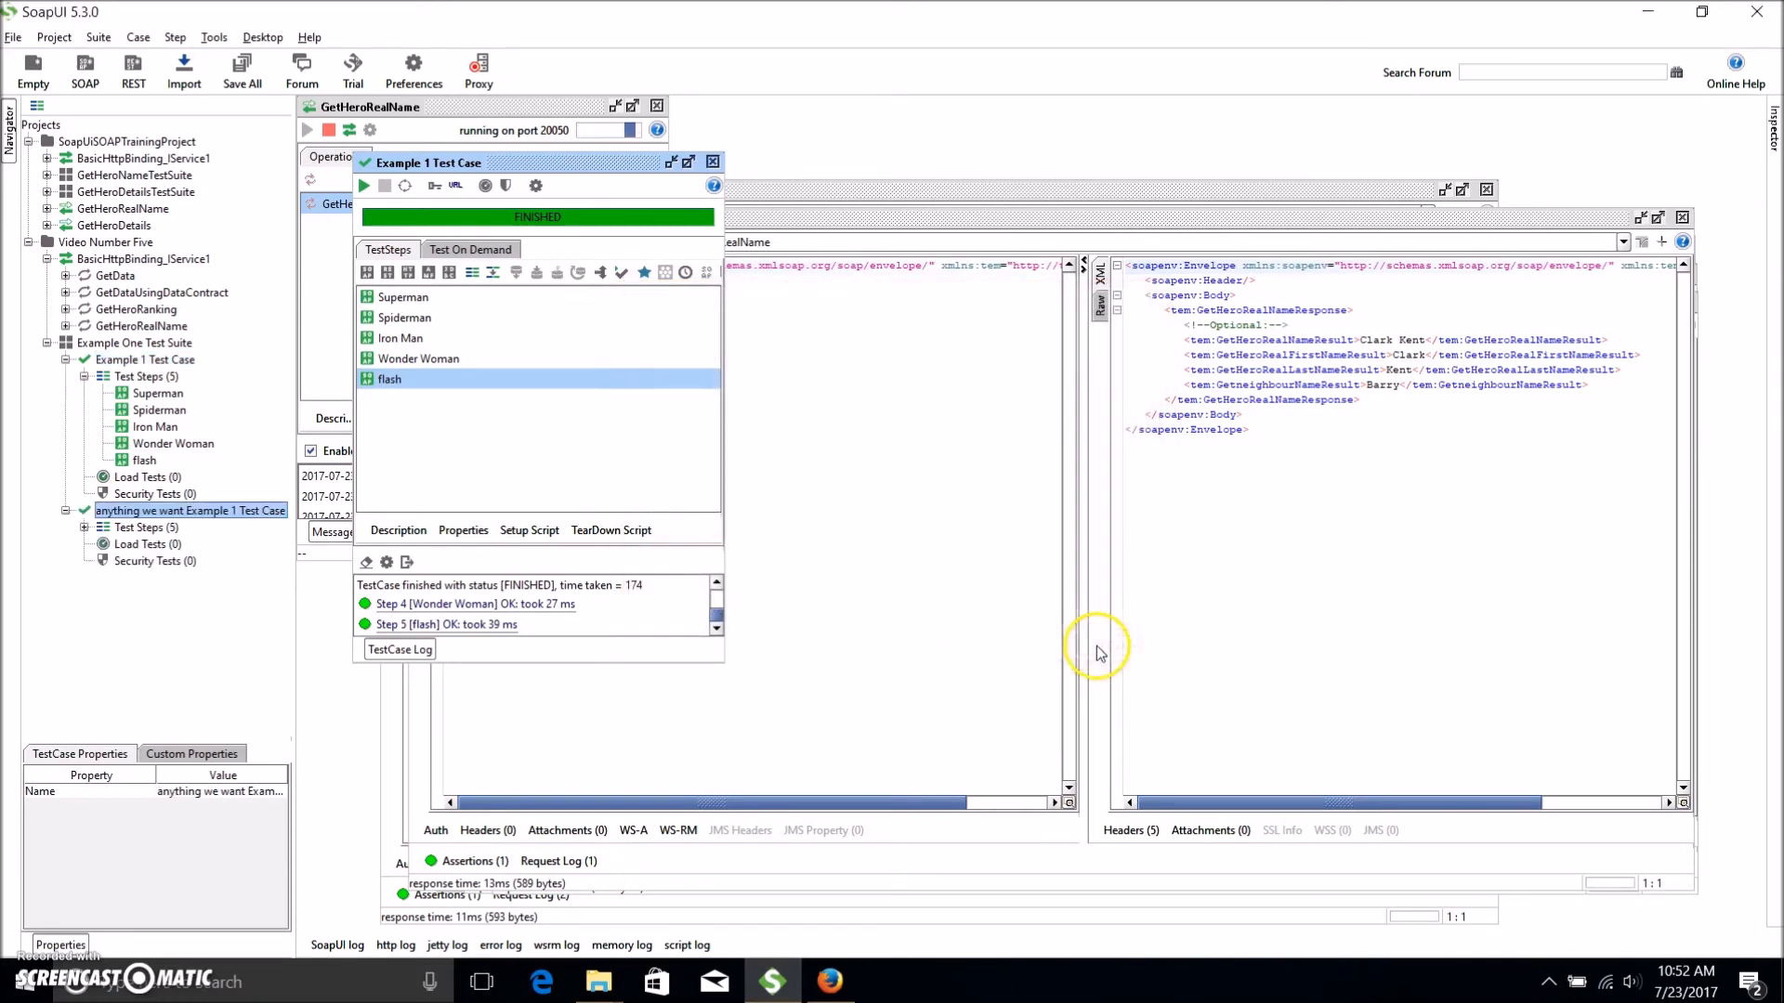
pyautogui.click(84, 526)
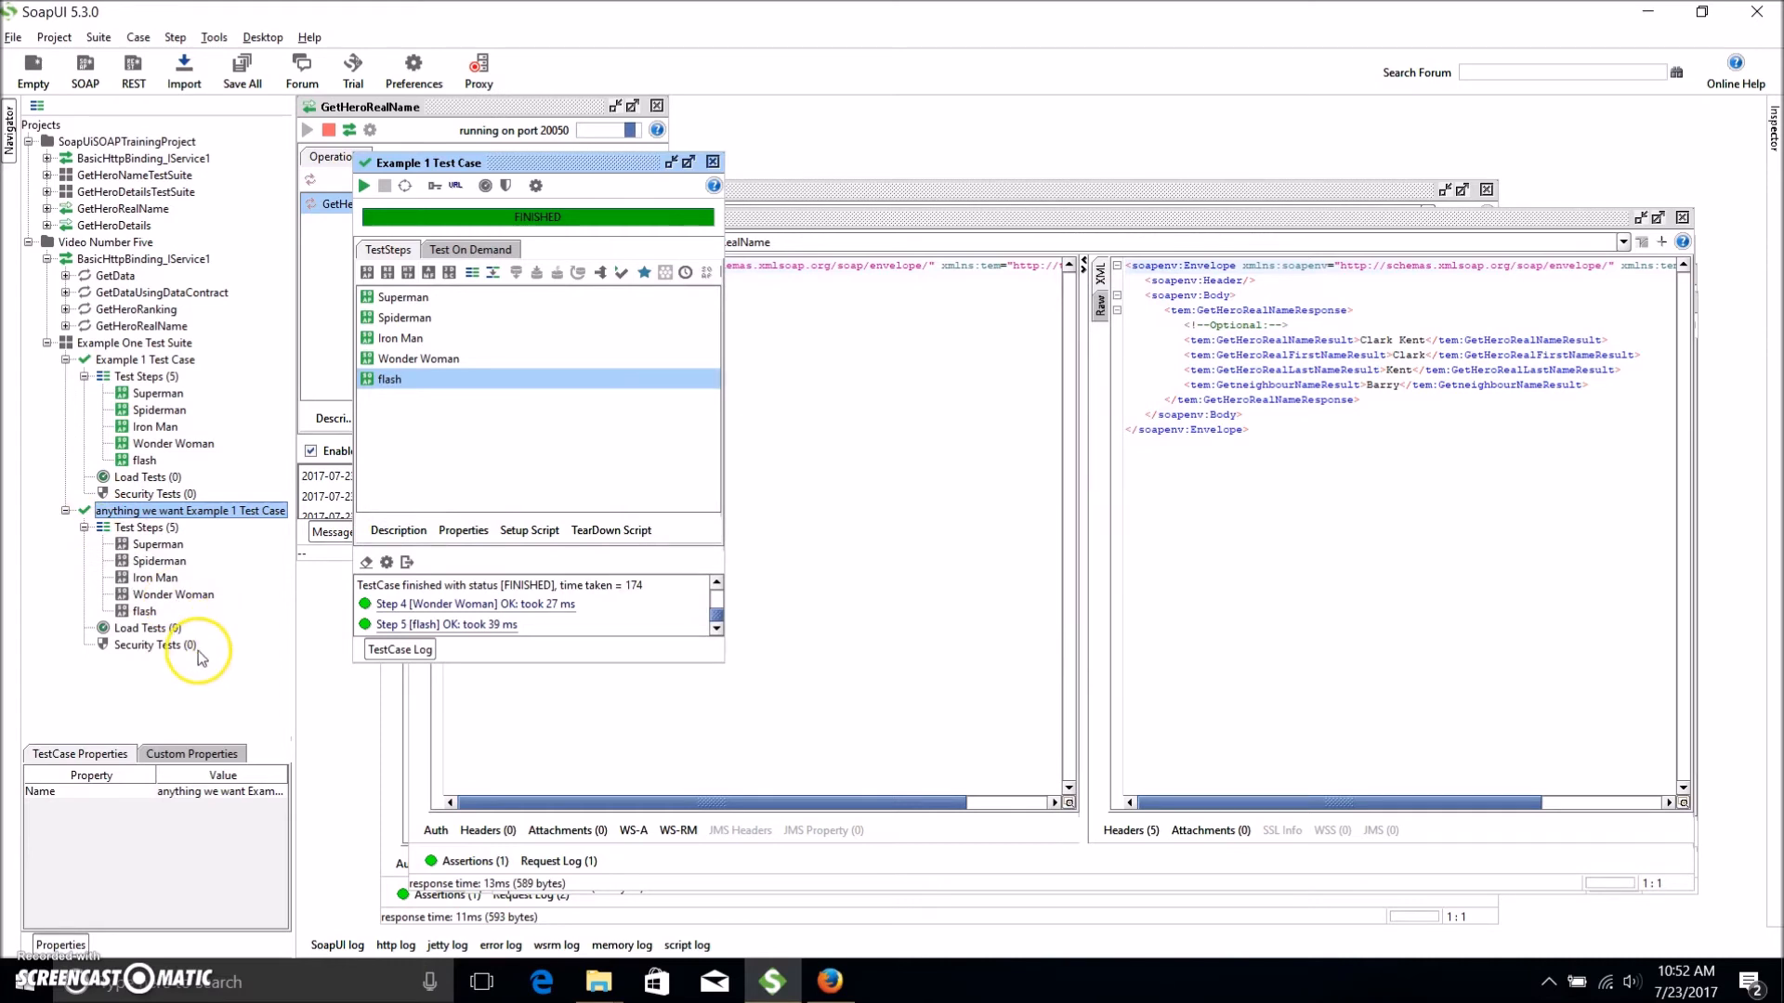
pyautogui.click(149, 343)
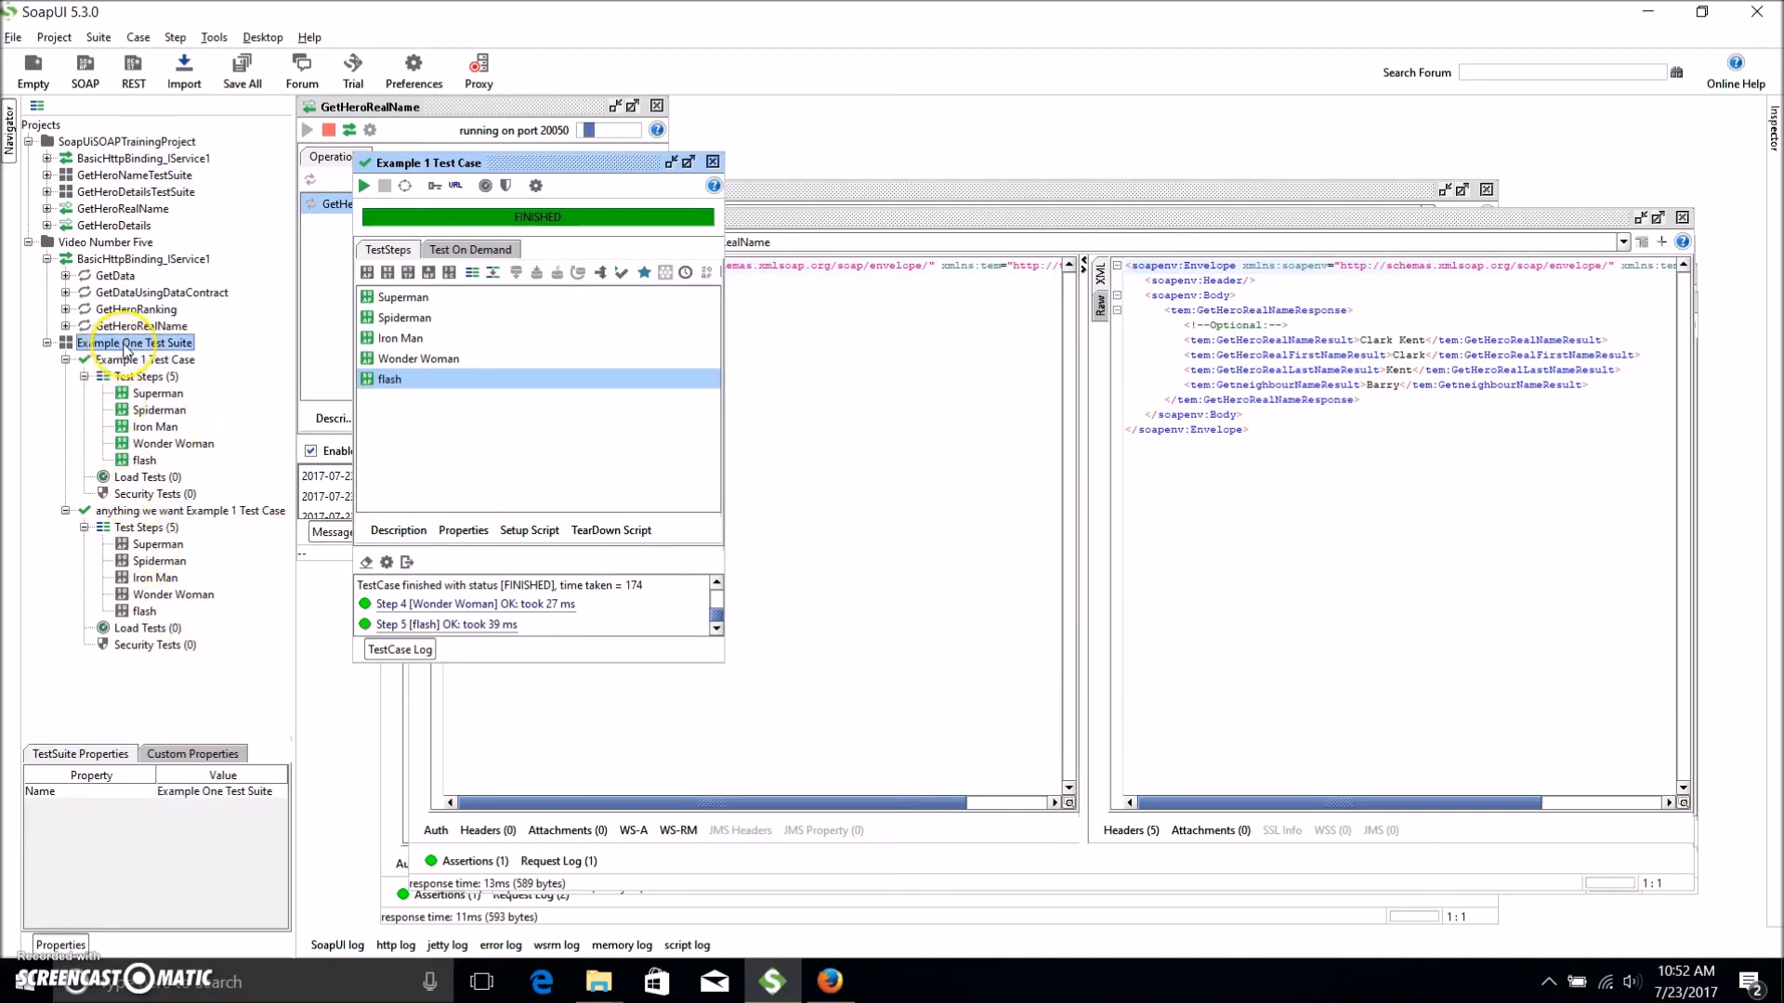
# Clone Example One Test Suite into Video Number Five as 'Copy of Example One Test Suite', then collapse the tree.
pyautogui.rightClick(126, 350)
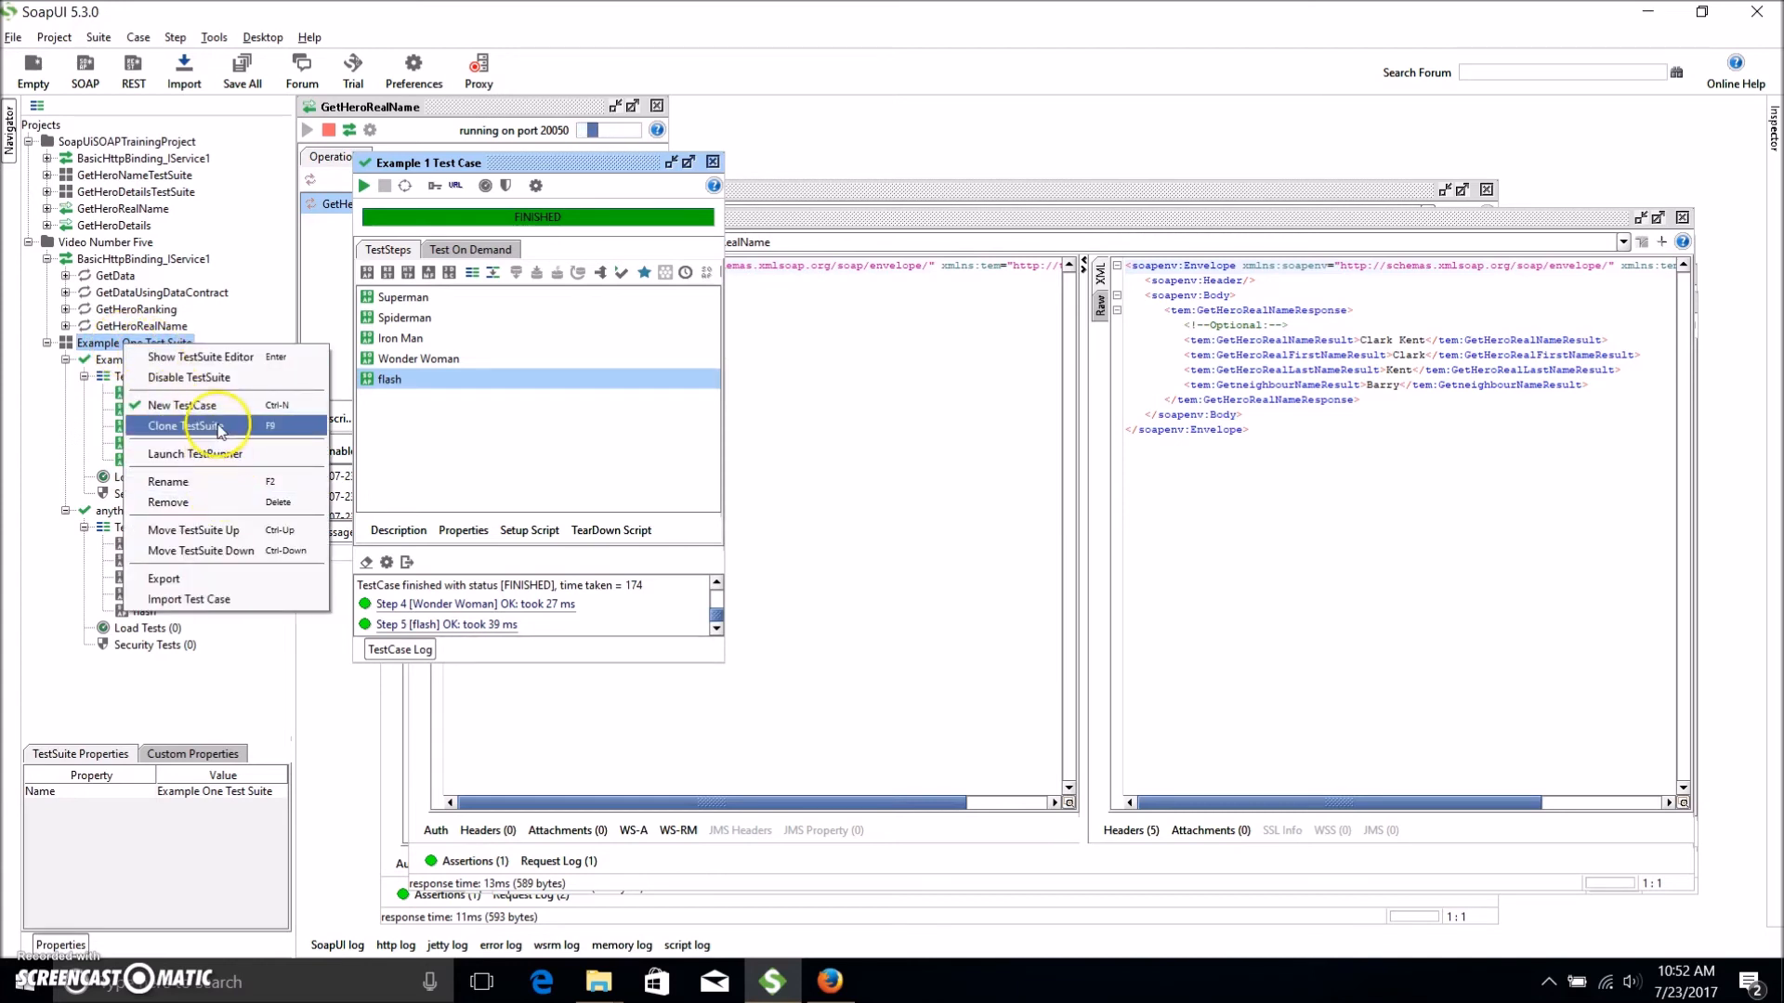
pyautogui.click(276, 434)
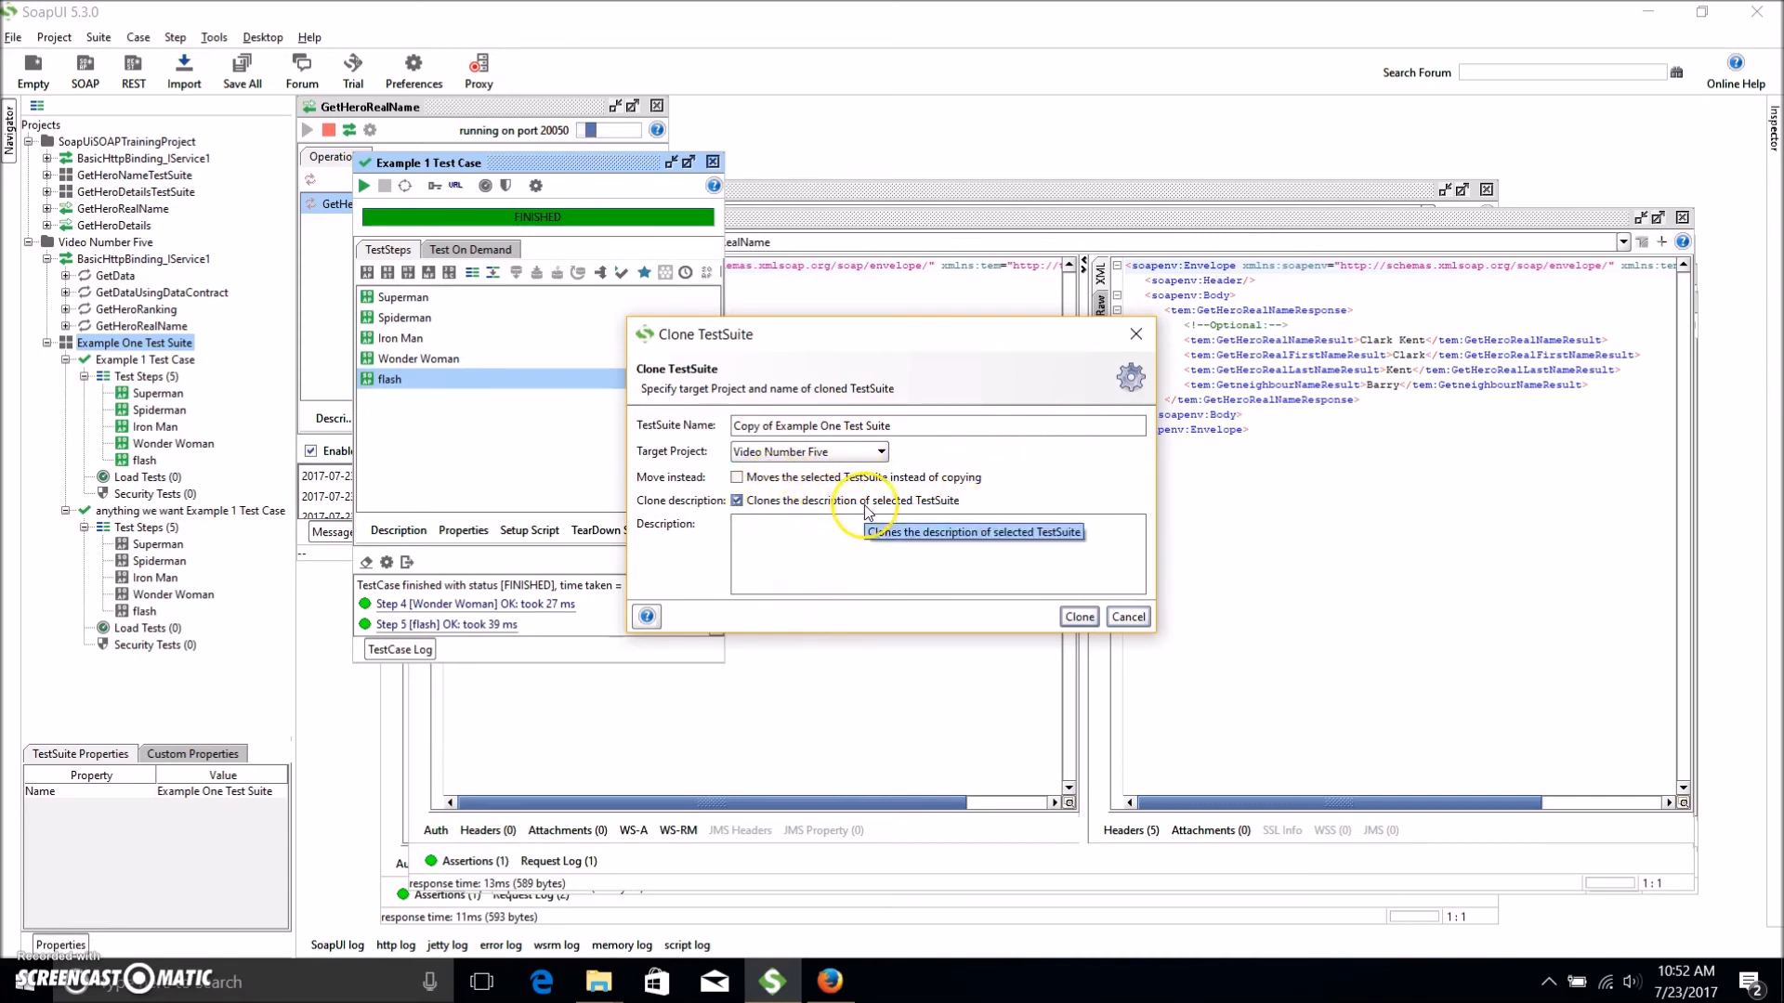
pyautogui.click(1079, 617)
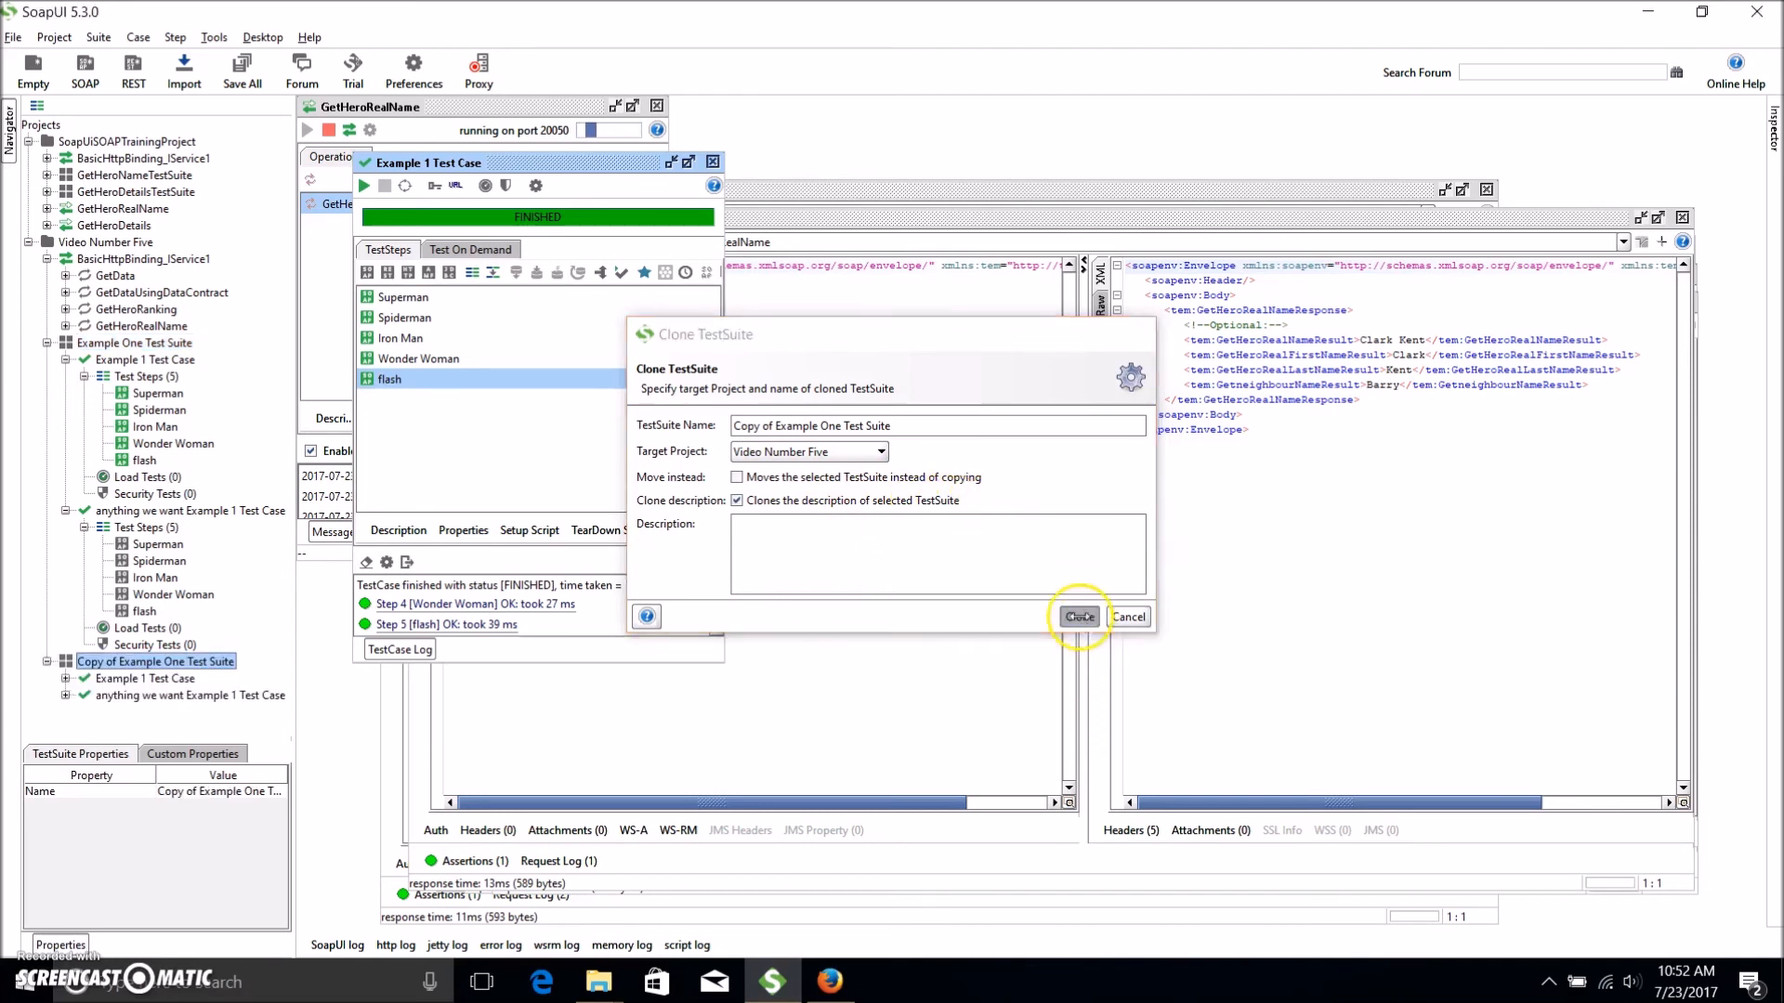
pyautogui.click(48, 343)
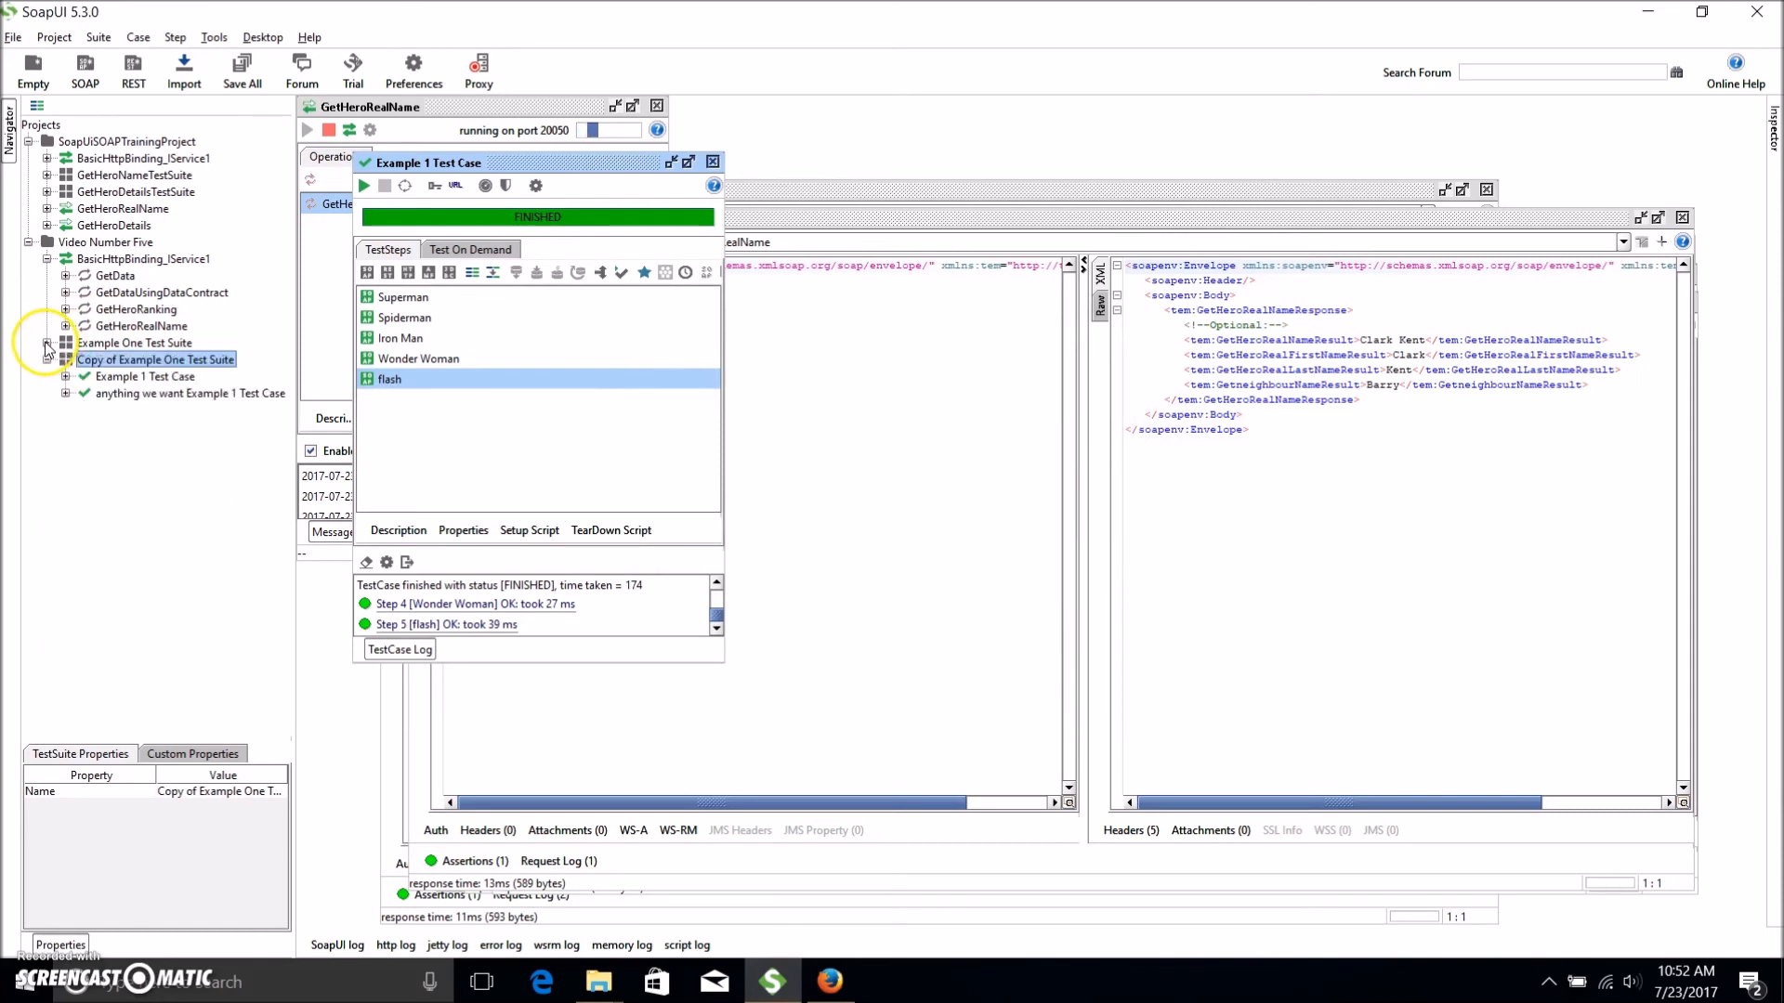